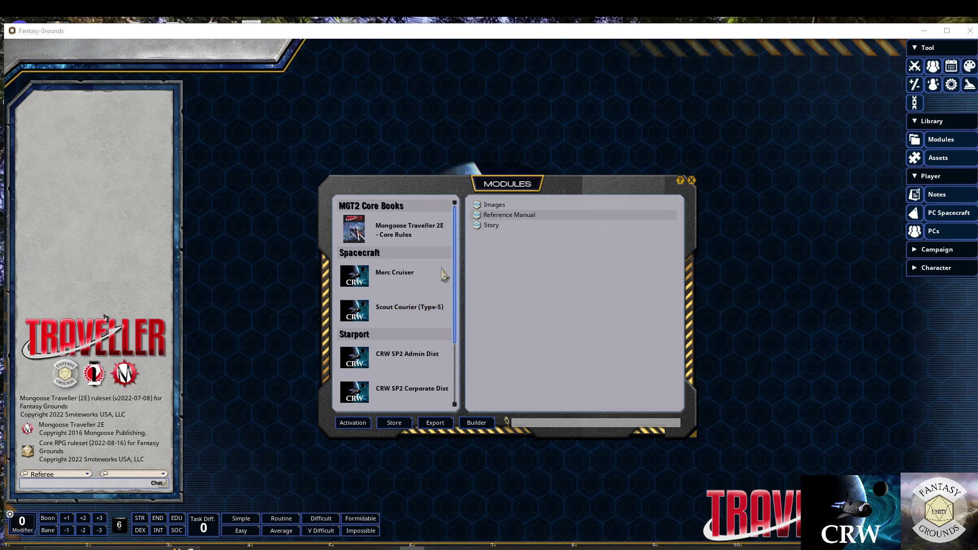
Look over the module activation list, with the Modules window shifted slightly upward, and close the list again
{"action": "left_click_drag", "start_coordinate": [455, 186], "coordinate": [455, 156]}
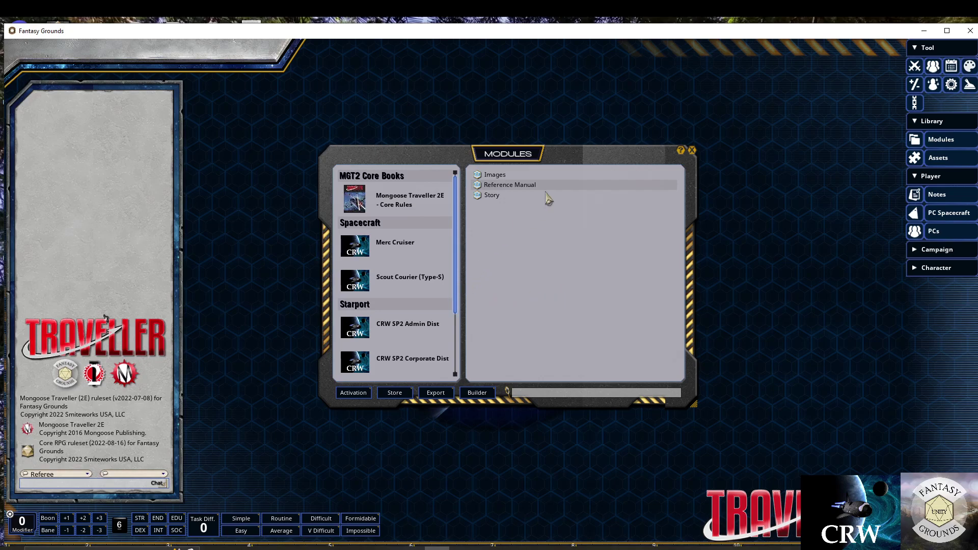
{"action": "mouse_move", "coordinate": [585, 153]}
{"action": "left_mouse_down"}
{"action": "mouse_move", "coordinate": [594, 146]}
{"action": "mouse_move", "coordinate": [585, 158]}
{"action": "left_mouse_up"}
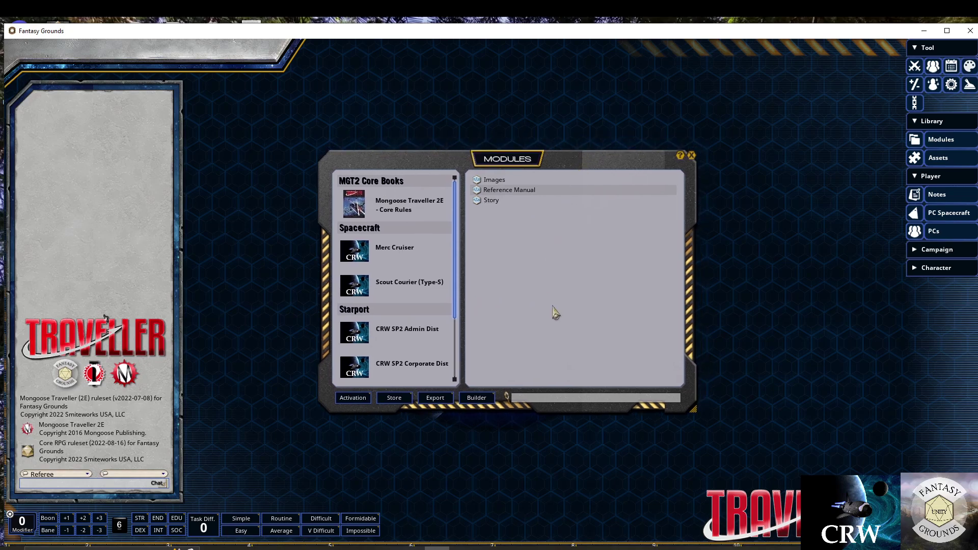
{"action": "left_click", "coordinate": [351, 398]}
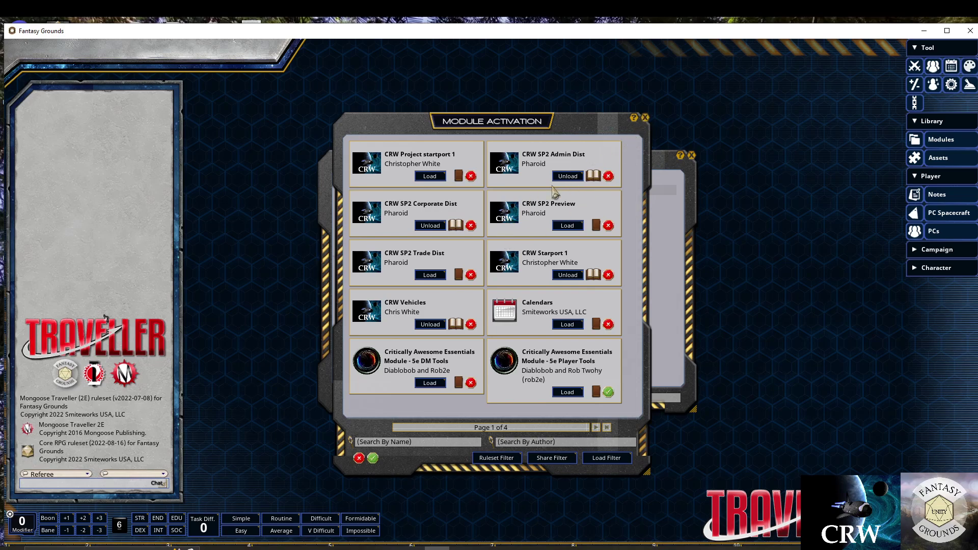
{"action": "left_click", "coordinate": [645, 118]}
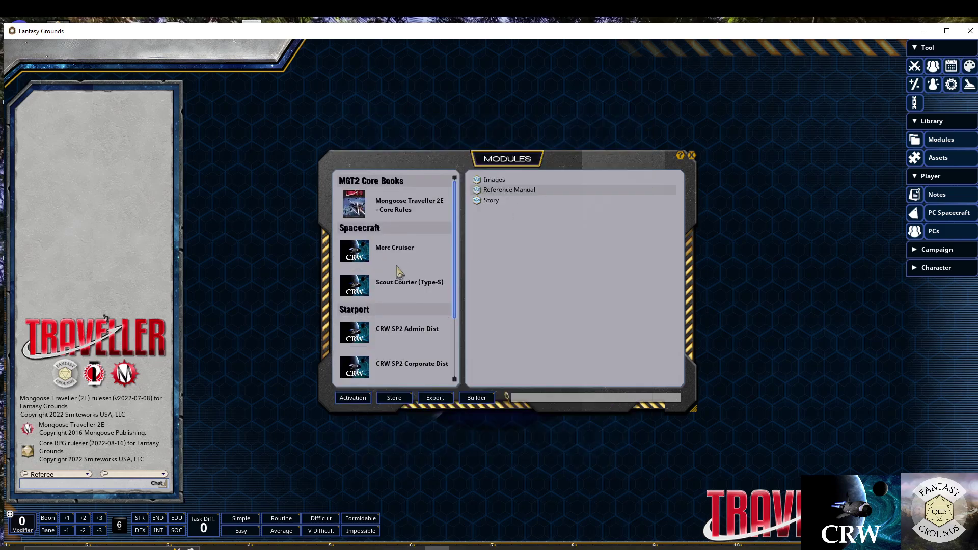
Find the Scout Courier (Type-S) module in the library and open its CRW Scout image
{"action": "scroll", "coordinate": [403, 265], "scroll_direction": "down", "scroll_amount": 3}
{"action": "scroll", "coordinate": [390, 298], "scroll_direction": "up", "scroll_amount": 3}
{"action": "left_click", "coordinate": [409, 289]}
{"action": "left_click", "coordinate": [495, 181]}
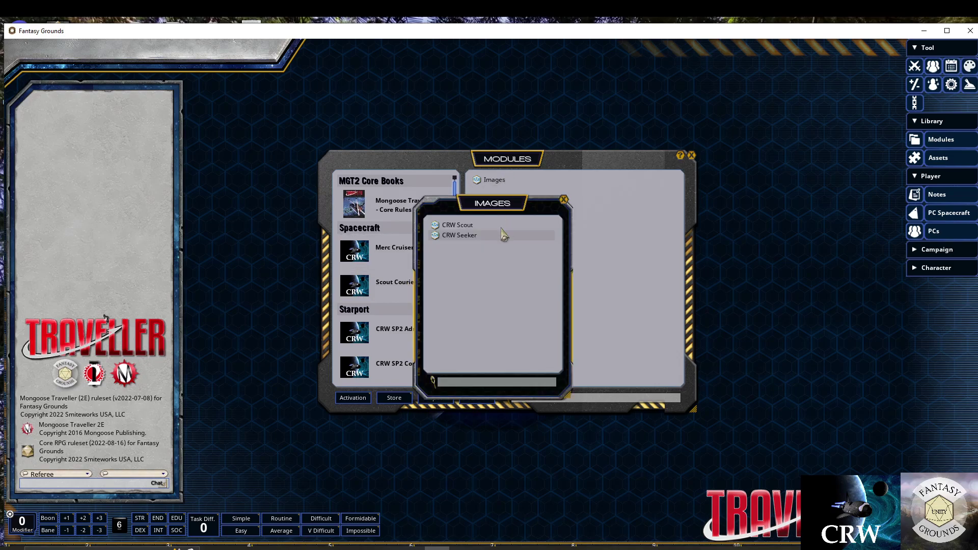
{"action": "left_click", "coordinate": [460, 227]}
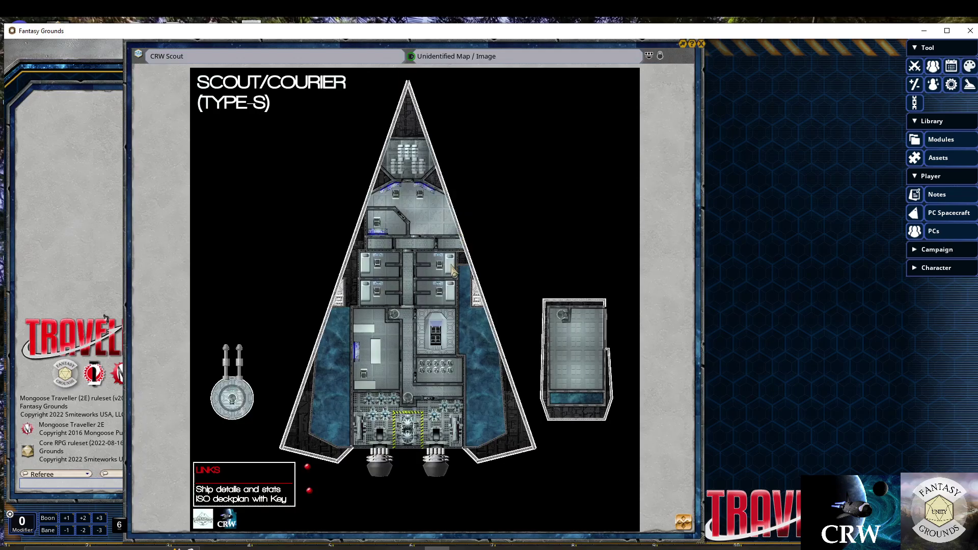
Unlock the CRW Scout map to show its actions and layers, and resize its window to fit the whole deck plan
{"action": "left_click_drag", "start_coordinate": [703, 191], "coordinate": [601, 202]}
{"action": "left_click", "coordinate": [557, 56]}
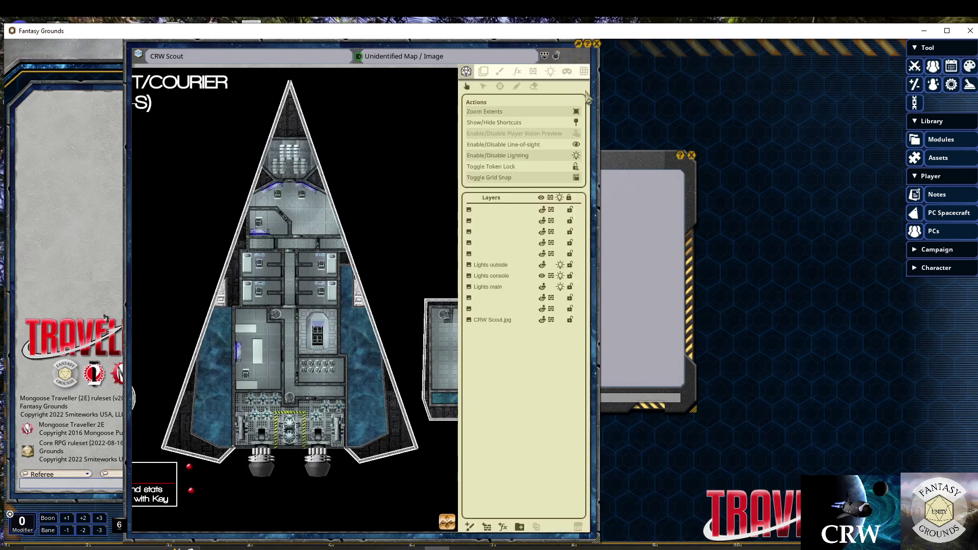
{"action": "left_click_drag", "start_coordinate": [595, 128], "coordinate": [742, 140]}
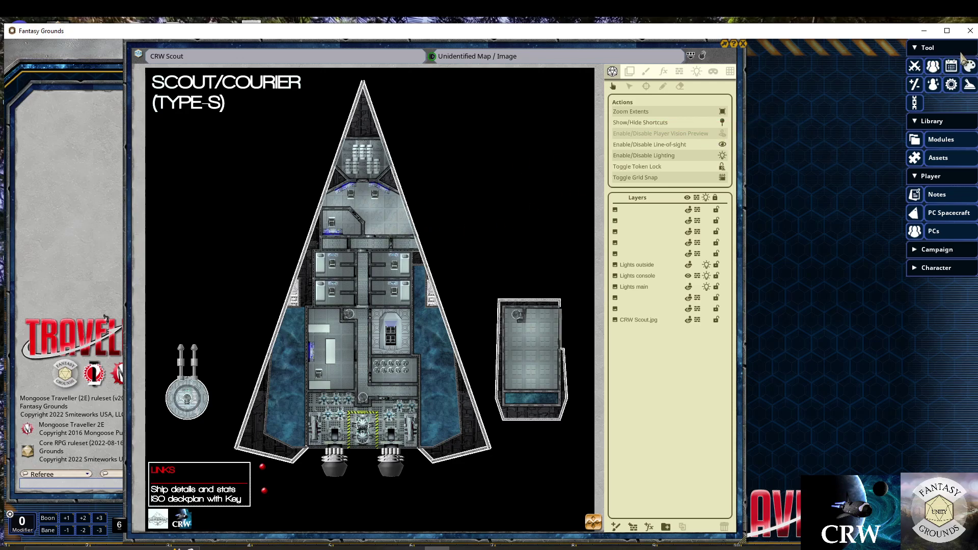
Place the Player1 token from the combat tracker on the ship's bridge and shift it slightly toward the bridge's centre
{"action": "left_click", "coordinate": [915, 66]}
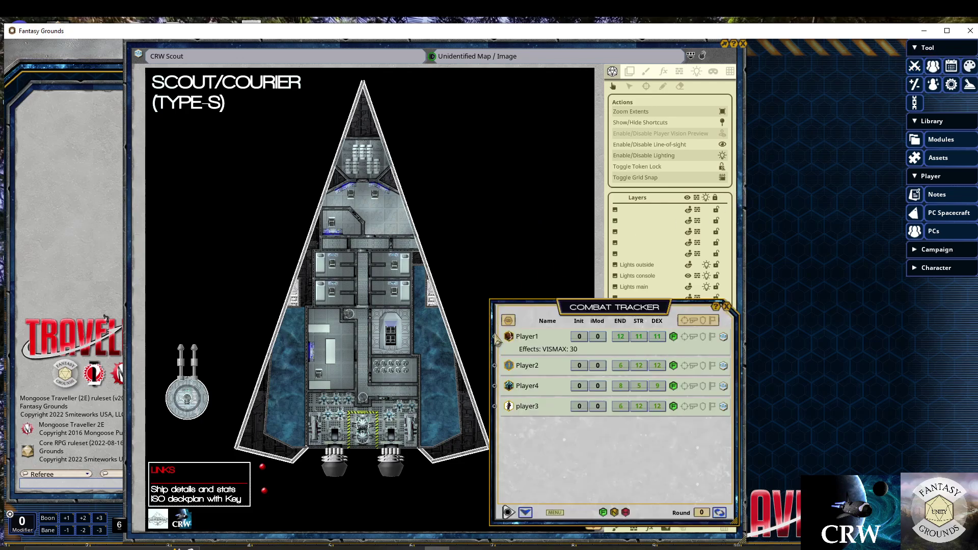
{"action": "left_click", "coordinate": [727, 307]}
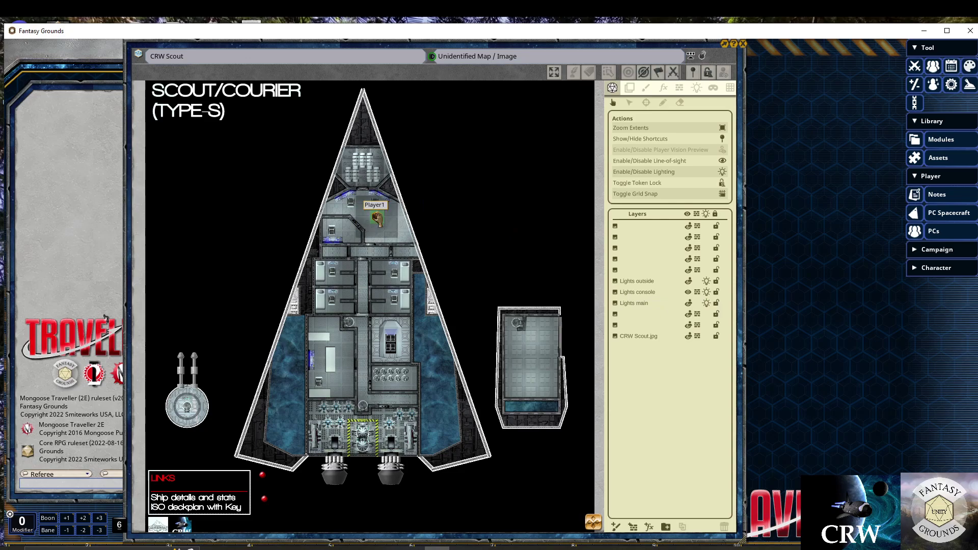
{"action": "left_click", "coordinate": [378, 217]}
{"action": "scroll", "coordinate": [392, 271], "scroll_direction": "up", "scroll_amount": 5}
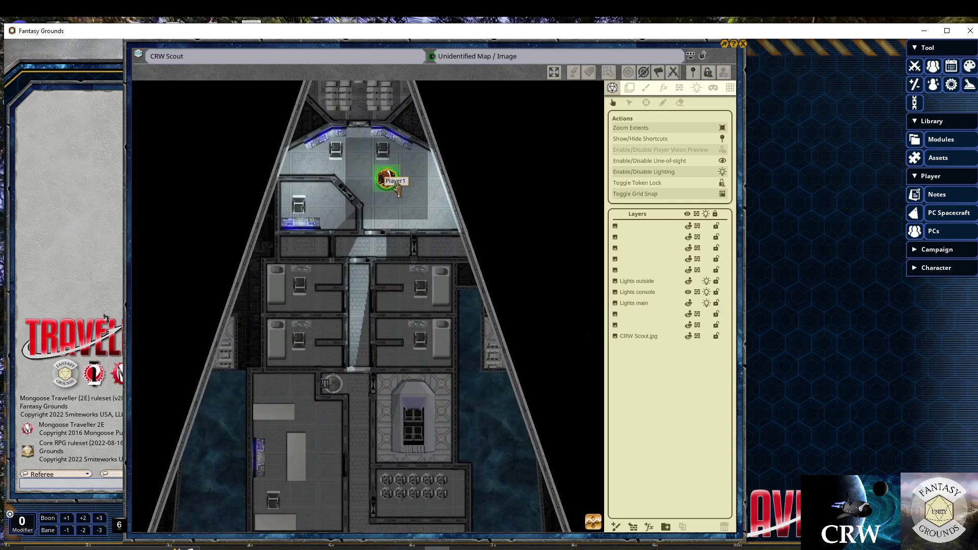
{"action": "mouse_move", "coordinate": [359, 165]}
{"action": "left_mouse_down"}
{"action": "mouse_move", "coordinate": [386, 192]}
{"action": "mouse_move", "coordinate": [343, 149]}
{"action": "mouse_move", "coordinate": [386, 188]}
{"action": "mouse_move", "coordinate": [372, 179]}
{"action": "left_mouse_up"}
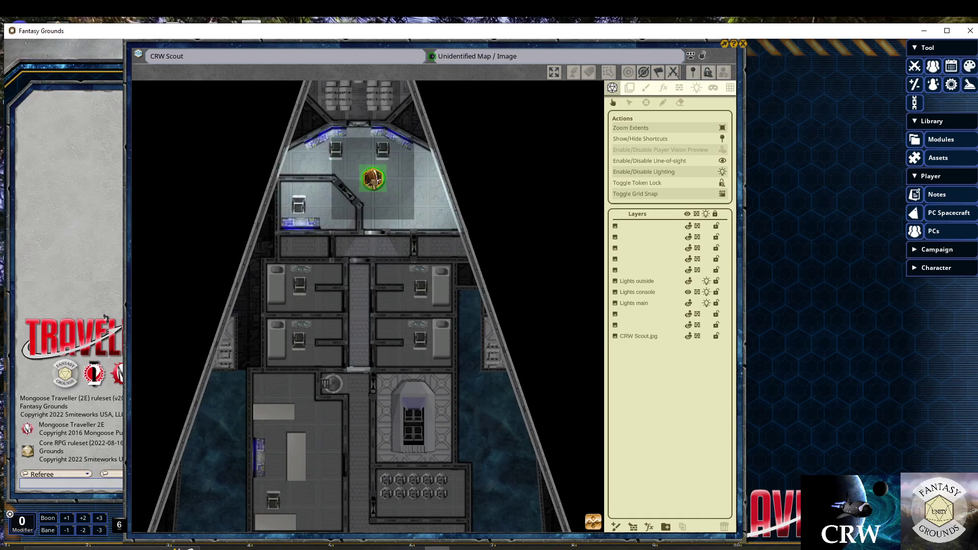
Enable the player vision preview for Player1 and test closing and reopening the bridge's office and corridor doors
{"action": "left_click", "coordinate": [723, 151]}
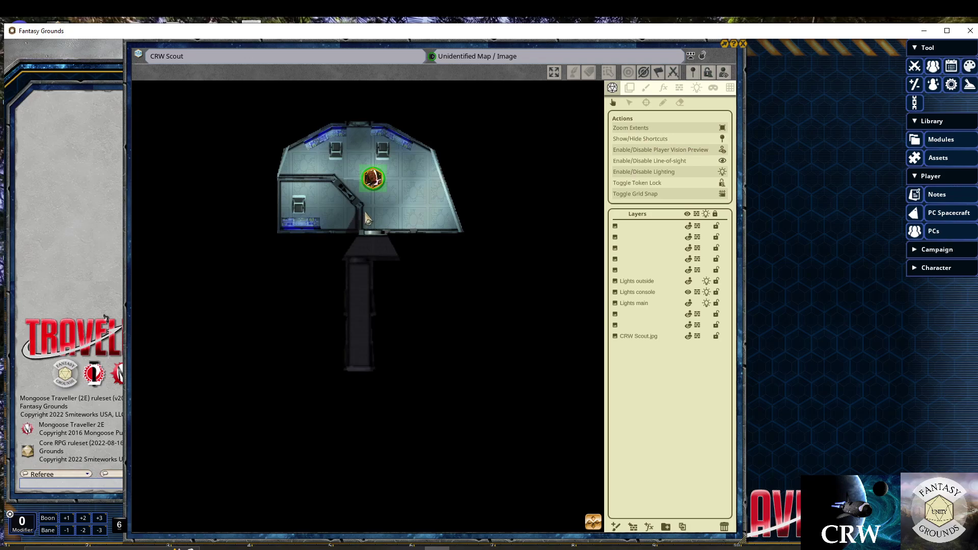
{"action": "left_click", "coordinate": [380, 179]}
{"action": "mouse_move", "coordinate": [379, 179]}
{"action": "left_mouse_down"}
{"action": "mouse_move", "coordinate": [403, 204]}
{"action": "mouse_move", "coordinate": [377, 173]}
{"action": "mouse_move", "coordinate": [364, 189]}
{"action": "left_mouse_up"}
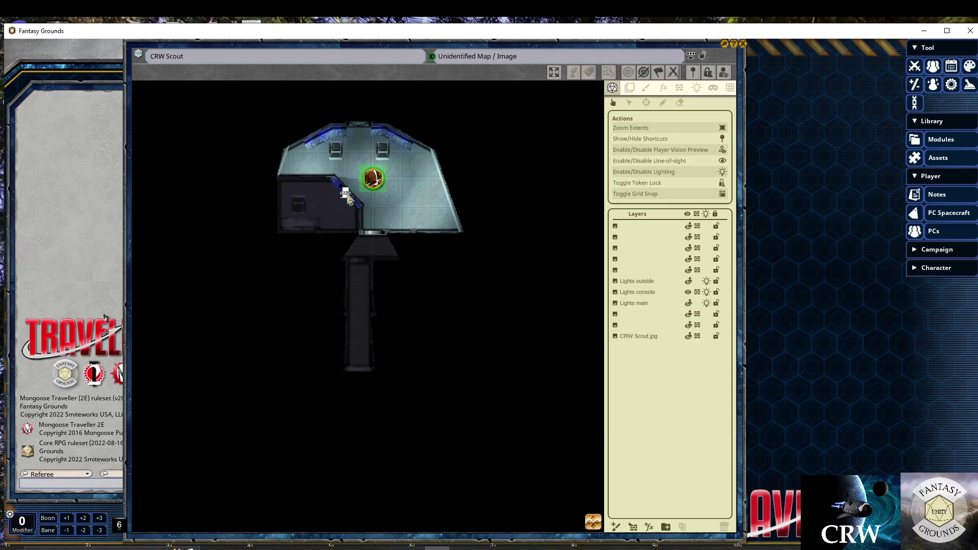
{"action": "left_click", "coordinate": [373, 233]}
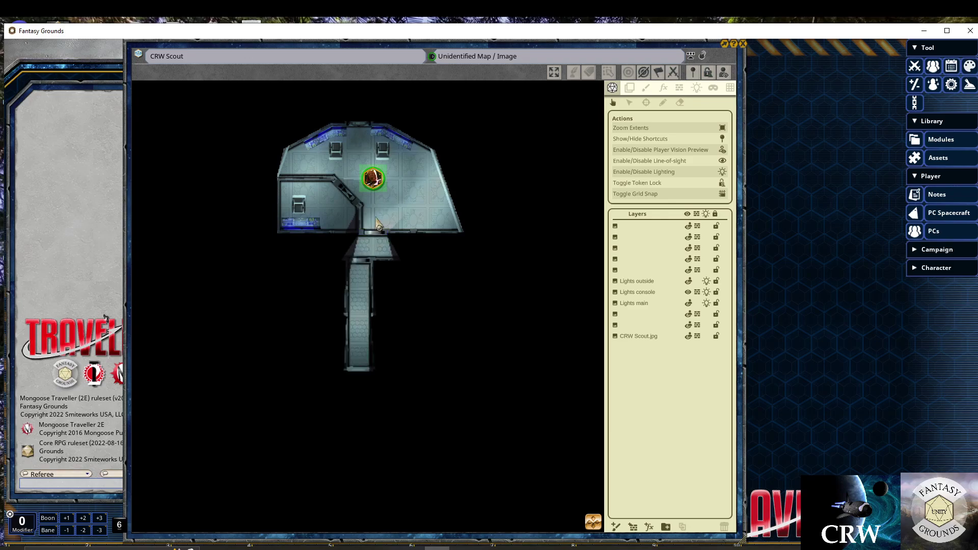
{"action": "mouse_move", "coordinate": [373, 178]}
{"action": "left_mouse_down"}
{"action": "mouse_move", "coordinate": [401, 193]}
{"action": "mouse_move", "coordinate": [363, 180]}
{"action": "mouse_move", "coordinate": [374, 178]}
{"action": "left_mouse_up"}
Place the Player2 token from the combat tracker in the central corridor and move it to the corridor's aft end
{"action": "left_click", "coordinate": [915, 71]}
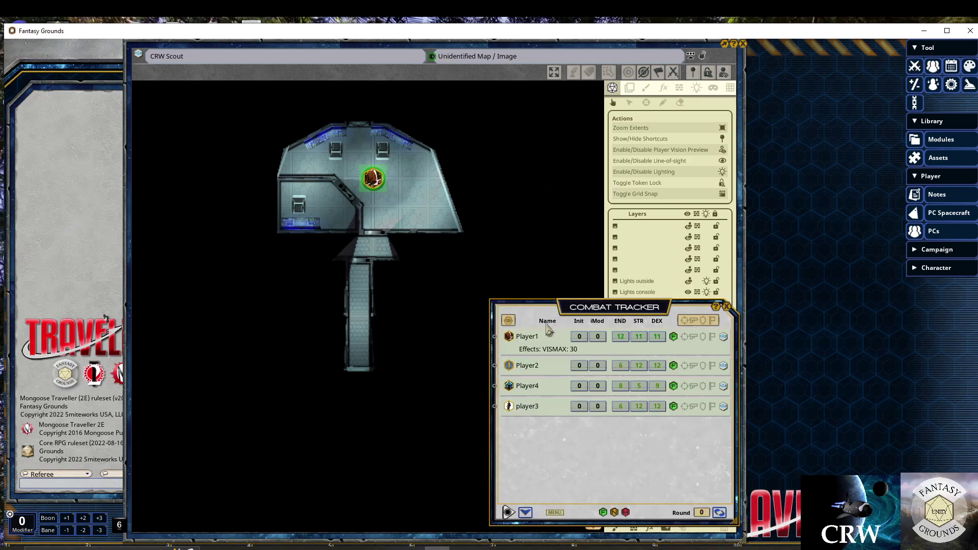
{"action": "left_click_drag", "start_coordinate": [509, 365], "coordinate": [359, 342]}
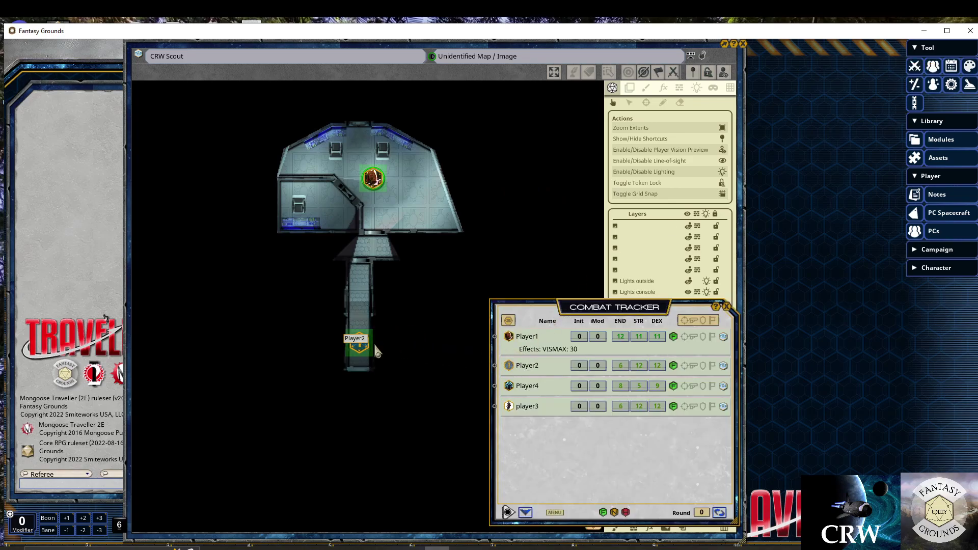
{"action": "left_click", "coordinate": [726, 306]}
{"action": "left_click", "coordinate": [362, 343]}
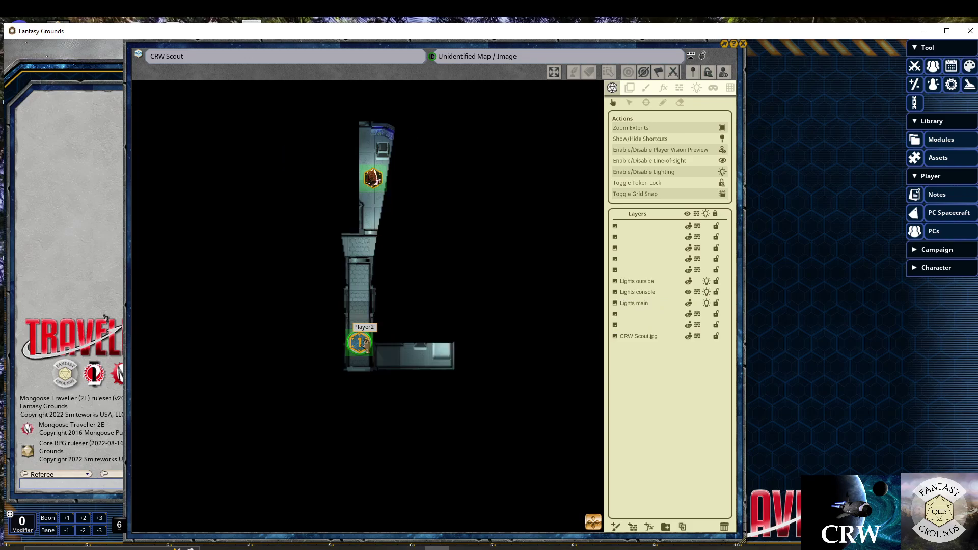
{"action": "mouse_move", "coordinate": [360, 342]}
{"action": "left_mouse_down"}
{"action": "mouse_move", "coordinate": [359, 357]}
{"action": "mouse_move", "coordinate": [426, 354]}
{"action": "mouse_move", "coordinate": [360, 356]}
{"action": "left_mouse_up"}
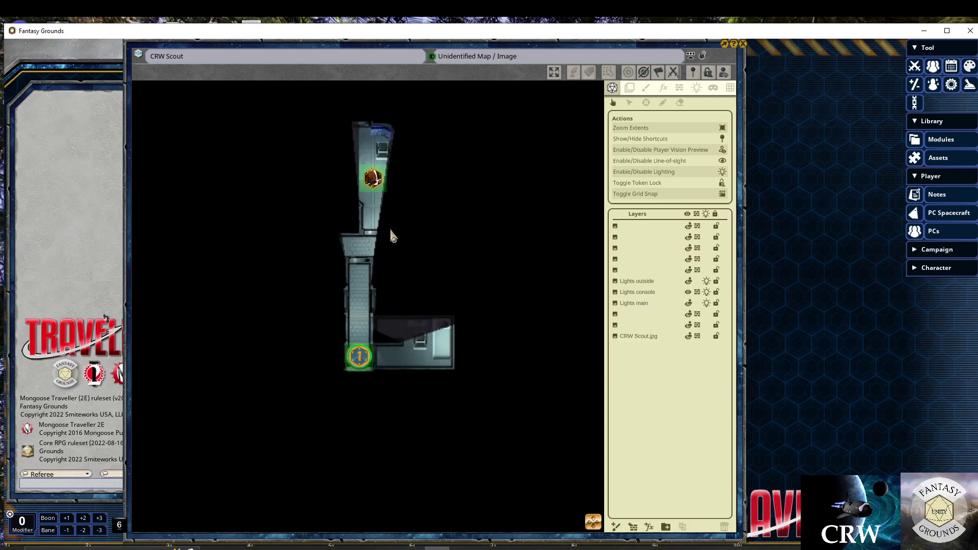
Compare the views of Player1 and Player2 by selecting each token with the player vision preview on and off
{"action": "left_click", "coordinate": [361, 356]}
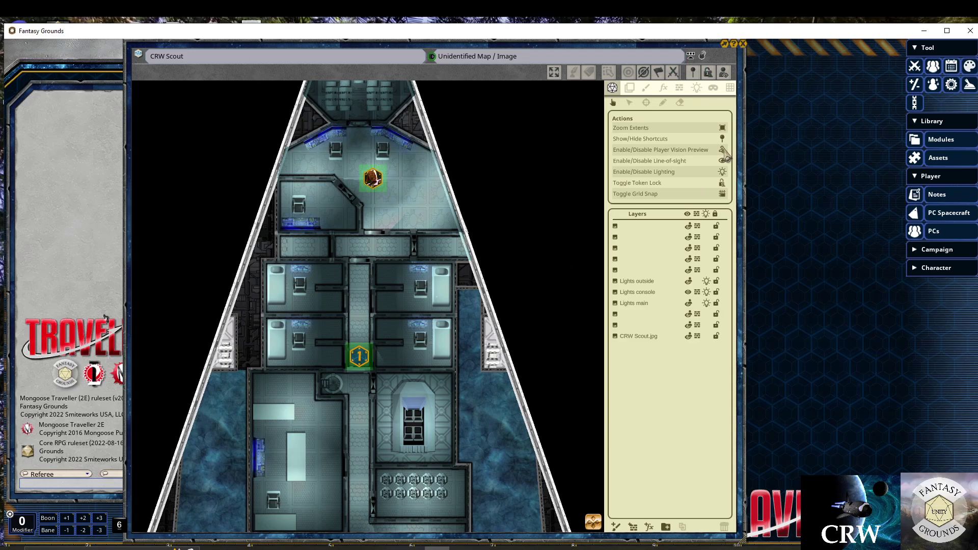
{"action": "left_click", "coordinate": [359, 356]}
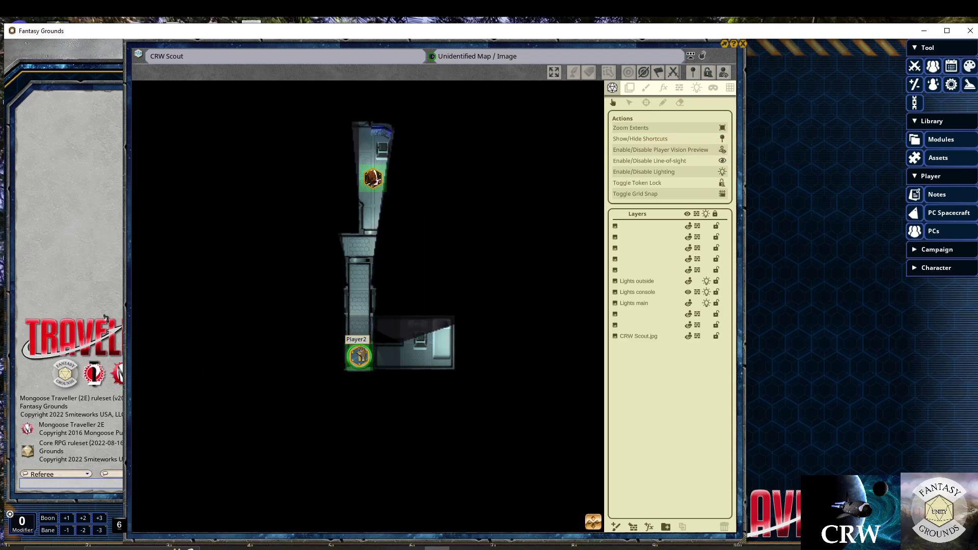
{"action": "left_click", "coordinate": [359, 356]}
{"action": "left_click", "coordinate": [374, 179]}
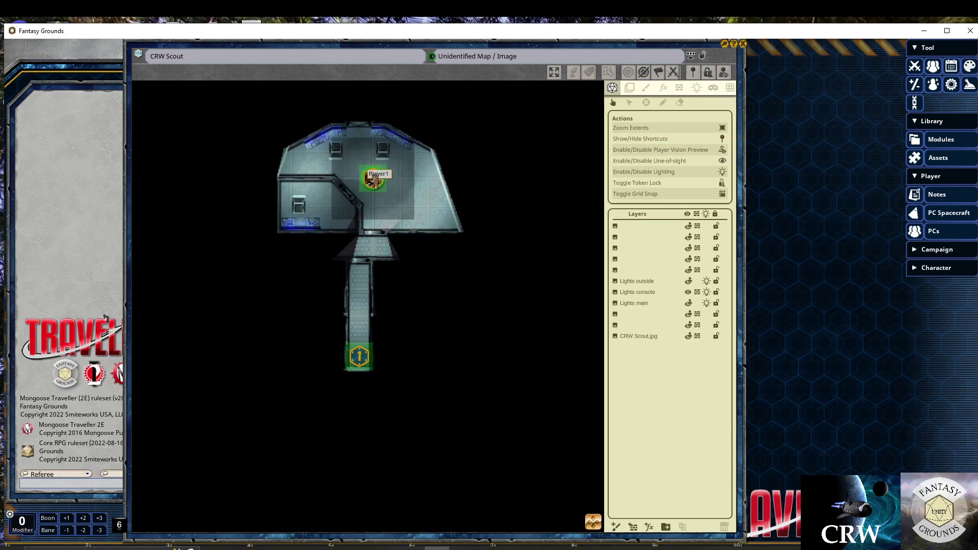
{"action": "left_click", "coordinate": [374, 179]}
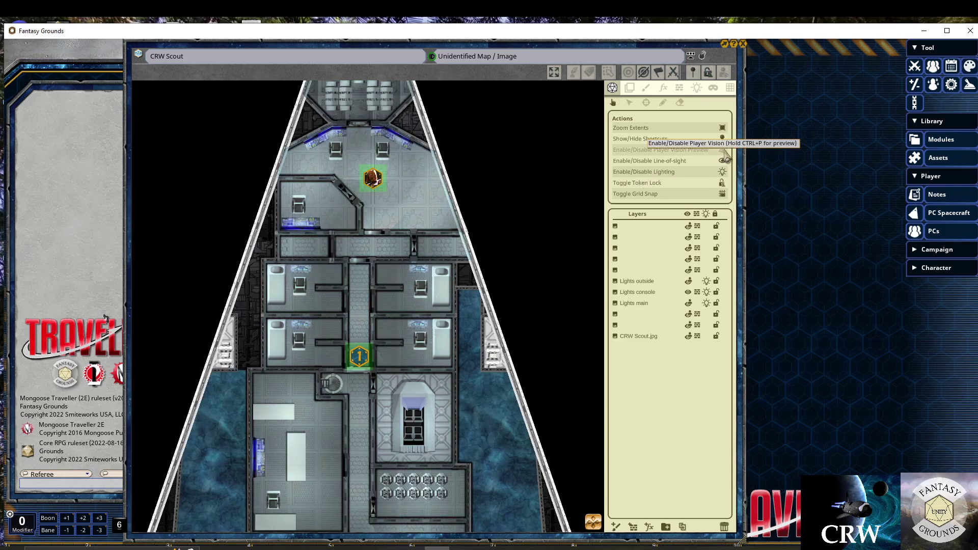
{"action": "left_click", "coordinate": [373, 179]}
{"action": "mouse_move", "coordinate": [374, 178]}
{"action": "left_mouse_down"}
{"action": "mouse_move", "coordinate": [349, 153]}
{"action": "mouse_move", "coordinate": [367, 157]}
{"action": "mouse_move", "coordinate": [372, 183]}
{"action": "left_mouse_up"}
{"action": "scroll", "coordinate": [443, 267], "scroll_direction": "down", "scroll_amount": 3}
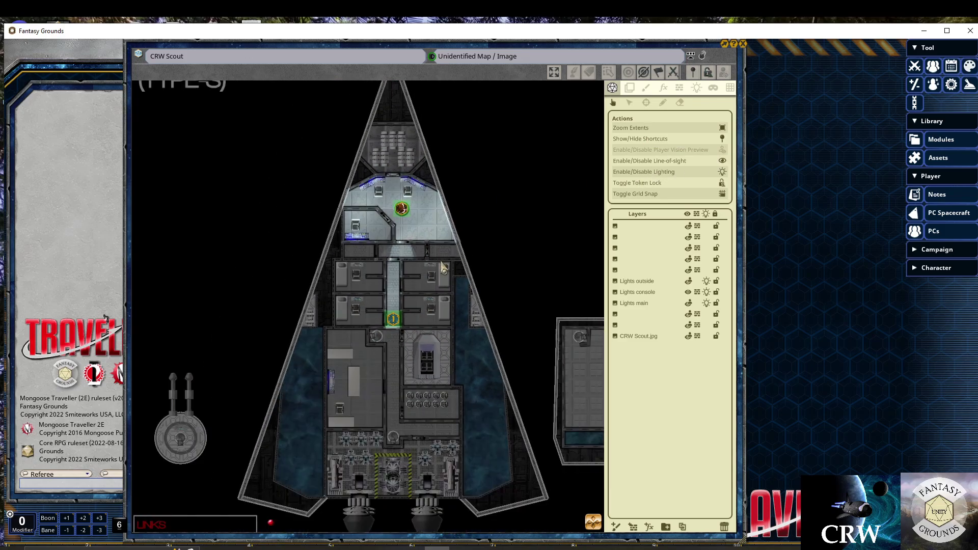
View the Scout-Courier ship details and stats from the map's link in an enlarged window, and close them
{"action": "scroll", "coordinate": [382, 296], "scroll_direction": "up", "scroll_amount": 3}
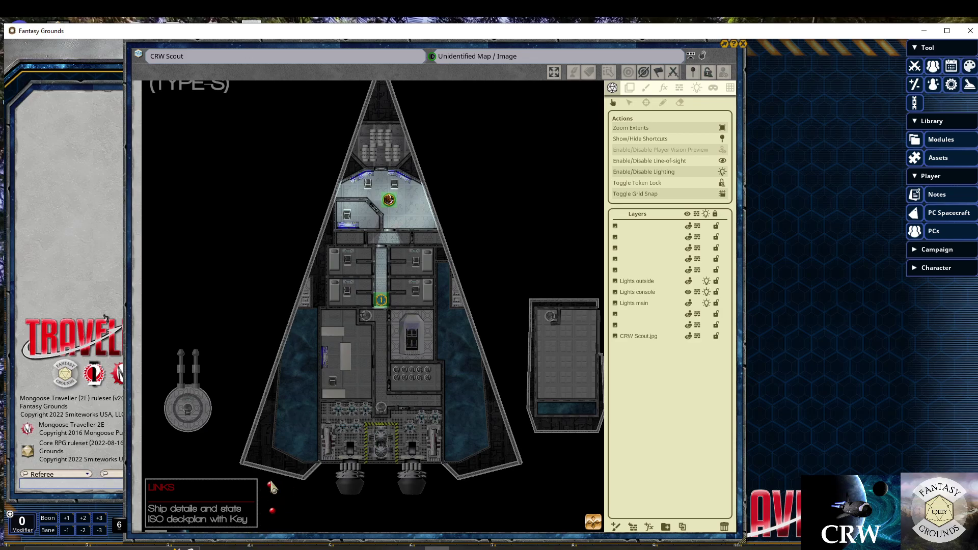
{"action": "left_click", "coordinate": [270, 486]}
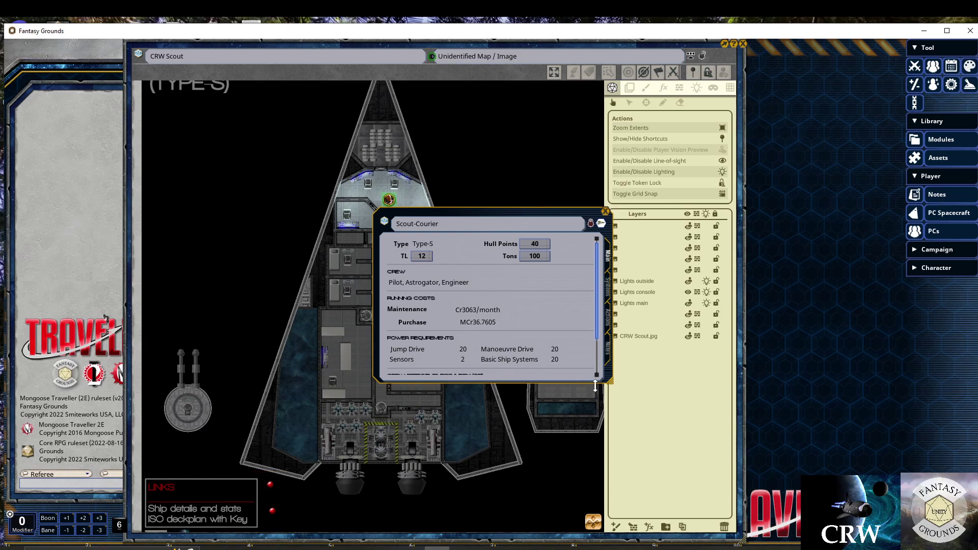
{"action": "left_click_drag", "start_coordinate": [588, 386], "coordinate": [577, 489]}
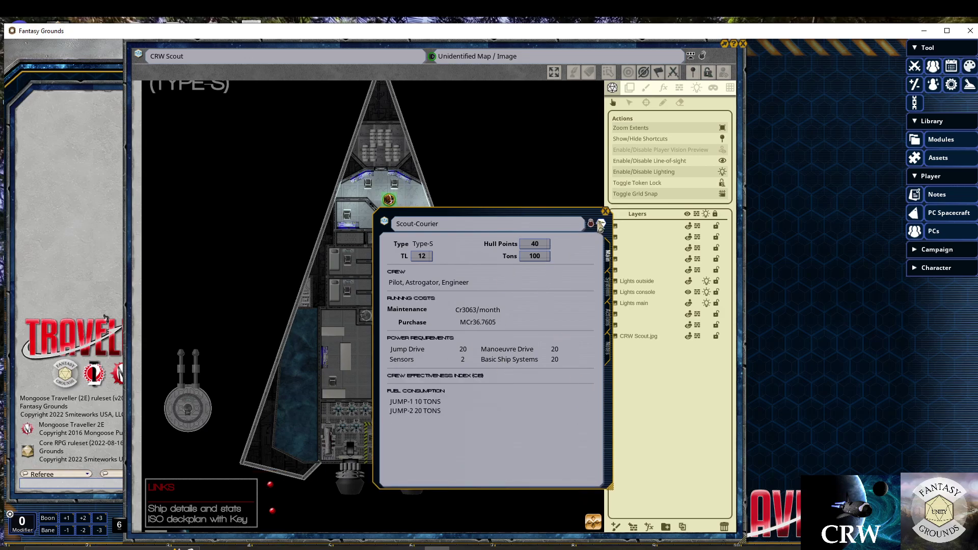
{"action": "left_click", "coordinate": [605, 211]}
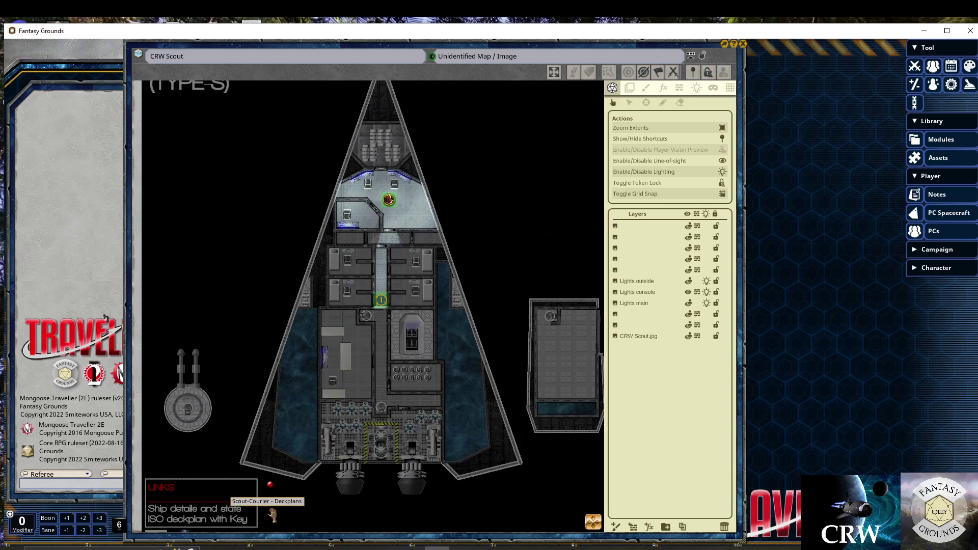
View the Scout-Courier isometric deckplans and their key from the map's link in an enlarged window, and close them
{"action": "left_click", "coordinate": [270, 518]}
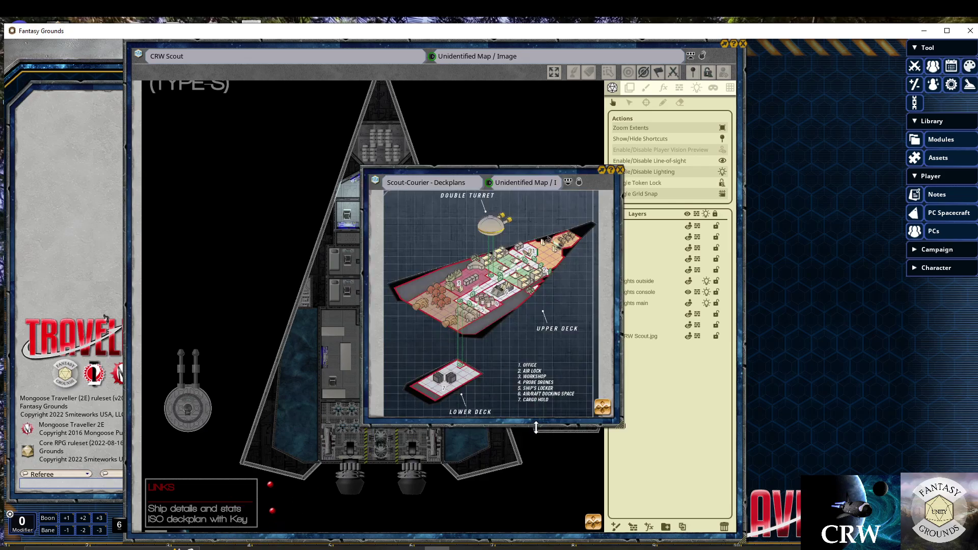
{"action": "left_click_drag", "start_coordinate": [536, 437], "coordinate": [532, 488]}
{"action": "scroll", "coordinate": [500, 363], "scroll_direction": "up", "scroll_amount": 2}
{"action": "scroll", "coordinate": [498, 351], "scroll_direction": "down", "scroll_amount": 1}
{"action": "scroll", "coordinate": [499, 350], "scroll_direction": "down", "scroll_amount": 1}
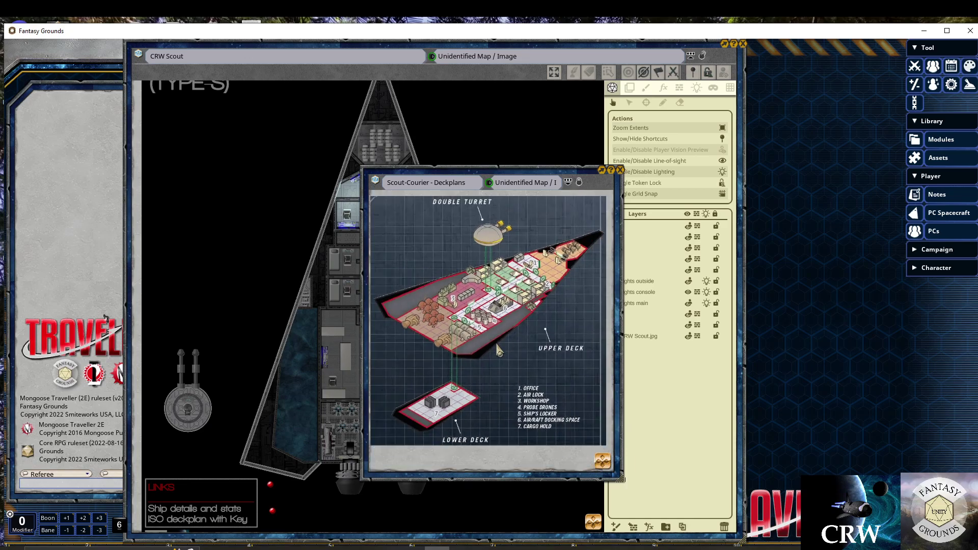
{"action": "scroll", "coordinate": [499, 350], "scroll_direction": "up", "scroll_amount": 1}
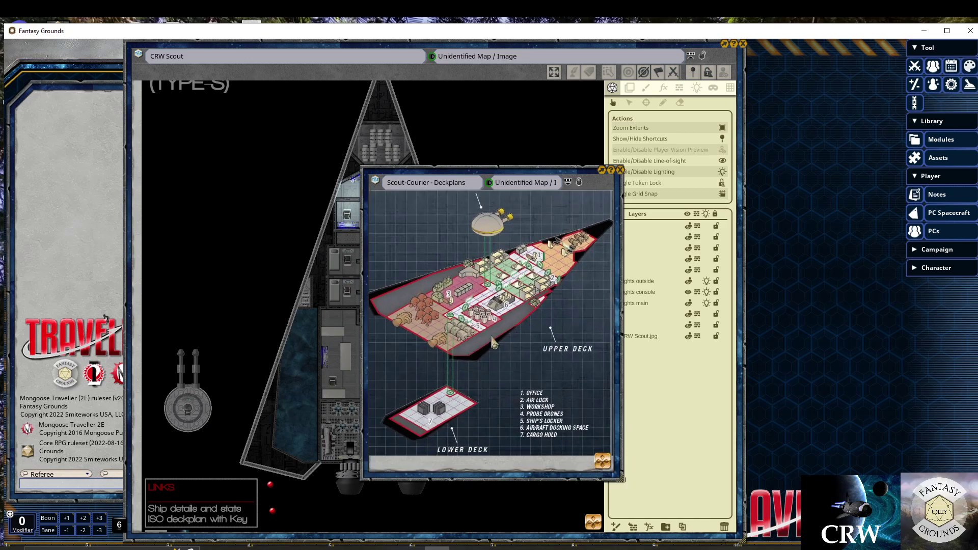
{"action": "left_click", "coordinate": [620, 169]}
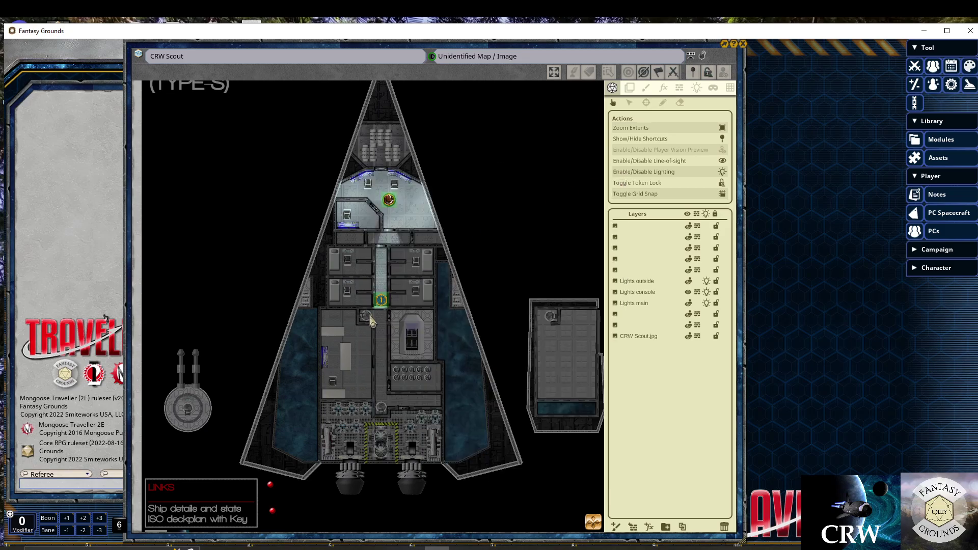
Display the map's line-of-sight occluders and examine the walls and doors around the central corridor
{"action": "scroll", "coordinate": [370, 336], "scroll_direction": "down", "scroll_amount": 1}
{"action": "scroll", "coordinate": [370, 337], "scroll_direction": "up", "scroll_amount": 1}
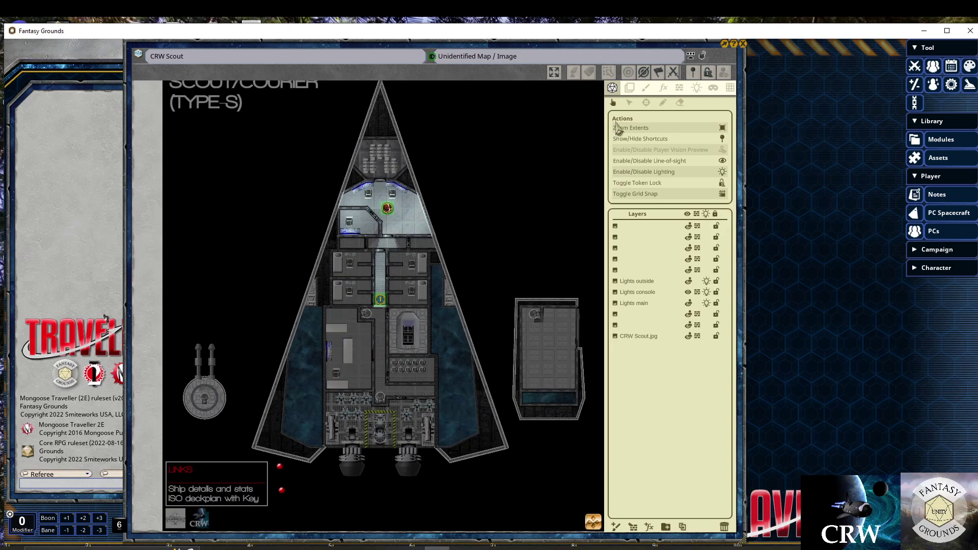
{"action": "left_click", "coordinate": [679, 89]}
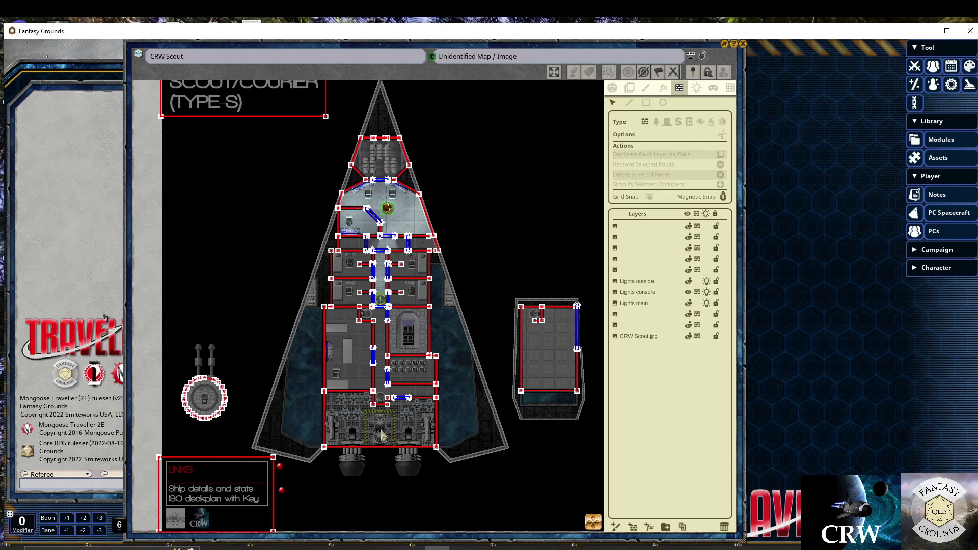
{"action": "scroll", "coordinate": [381, 437], "scroll_direction": "down", "scroll_amount": 2}
{"action": "scroll", "coordinate": [377, 433], "scroll_direction": "up", "scroll_amount": 1}
{"action": "scroll", "coordinate": [366, 402], "scroll_direction": "up", "scroll_amount": 4}
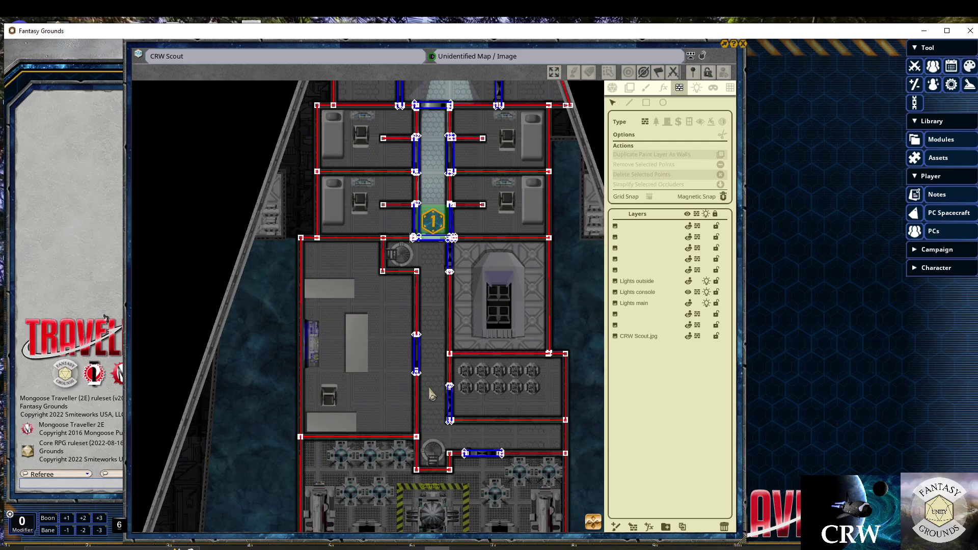
Display the Scout/Courier map's light sources and examine their placement inside and around the ship
{"action": "left_click", "coordinate": [696, 88]}
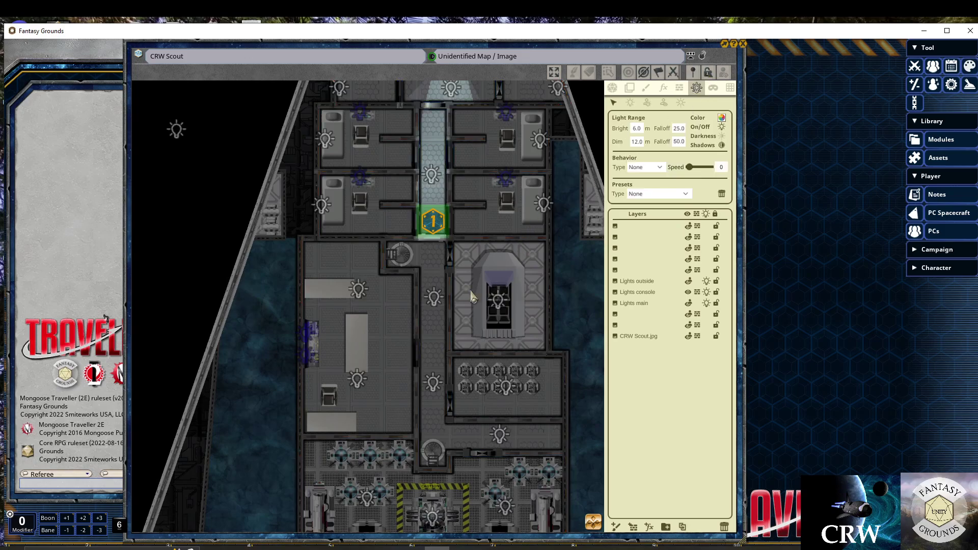
{"action": "scroll", "coordinate": [468, 302], "scroll_direction": "down", "scroll_amount": 3}
{"action": "scroll", "coordinate": [457, 301], "scroll_direction": "down", "scroll_amount": 3}
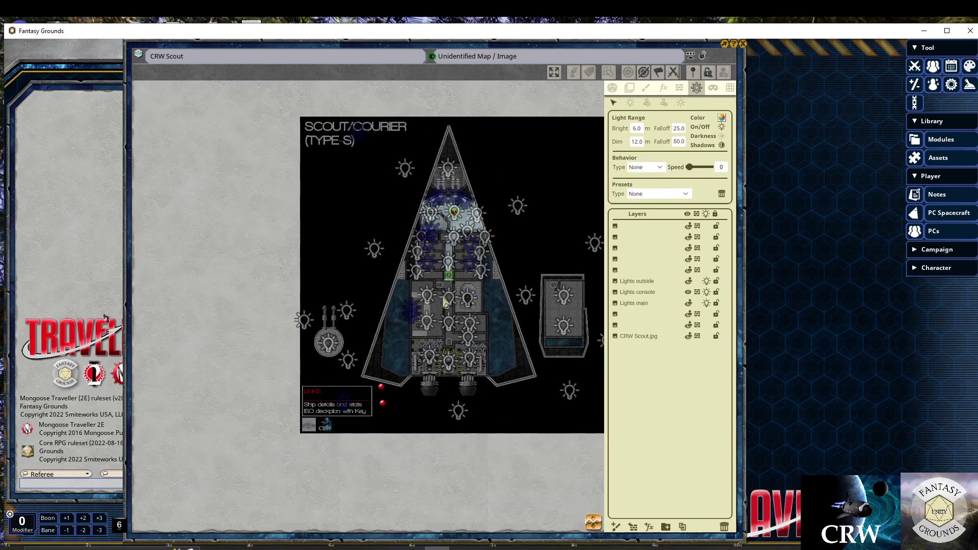
{"action": "scroll", "coordinate": [450, 289], "scroll_direction": "up", "scroll_amount": 2}
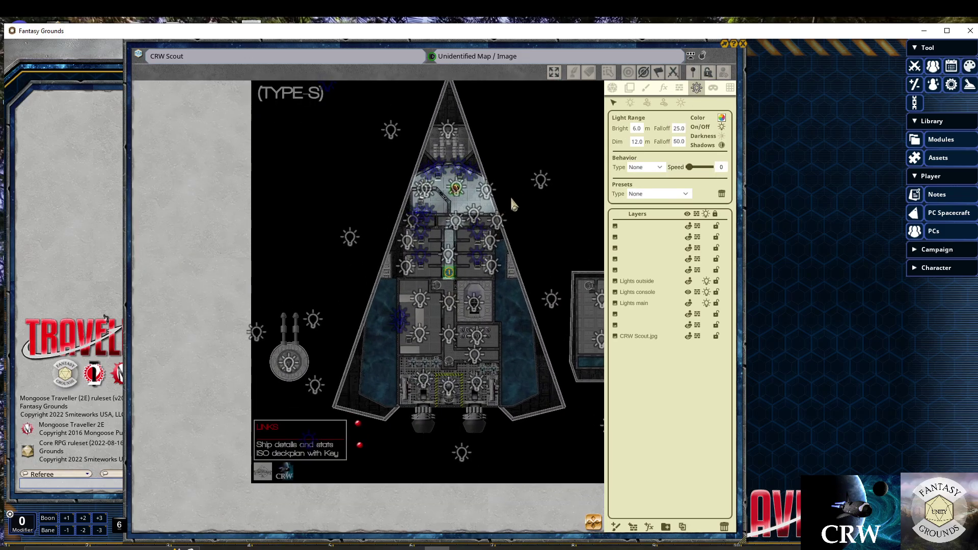
Display the line-of-sight walls and doors of the whole Scout/Courier map, return to the normal map view and examine the deck plan
{"action": "left_click", "coordinate": [680, 88]}
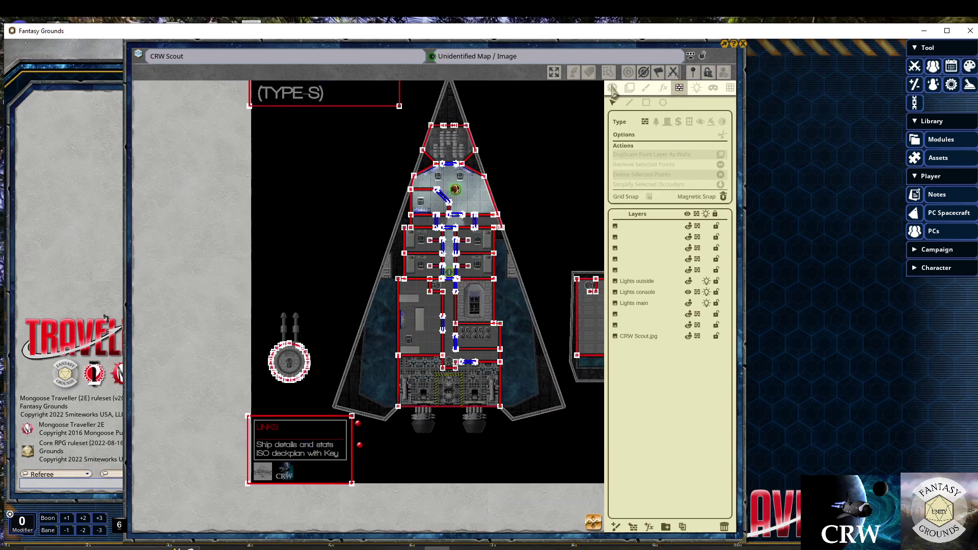
{"action": "left_click", "coordinate": [613, 89]}
{"action": "scroll", "coordinate": [376, 301], "scroll_direction": "down", "scroll_amount": 2}
{"action": "scroll", "coordinate": [356, 298], "scroll_direction": "up", "scroll_amount": 1}
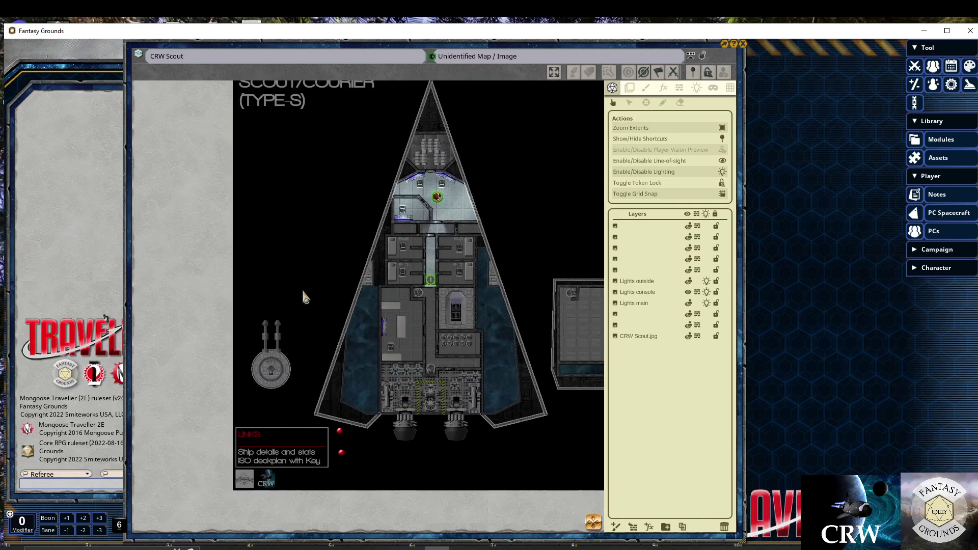
{"action": "scroll", "coordinate": [344, 295], "scroll_direction": "down", "scroll_amount": 2}
{"action": "scroll", "coordinate": [361, 298], "scroll_direction": "up", "scroll_amount": 1}
{"action": "scroll", "coordinate": [364, 298], "scroll_direction": "up", "scroll_amount": 1}
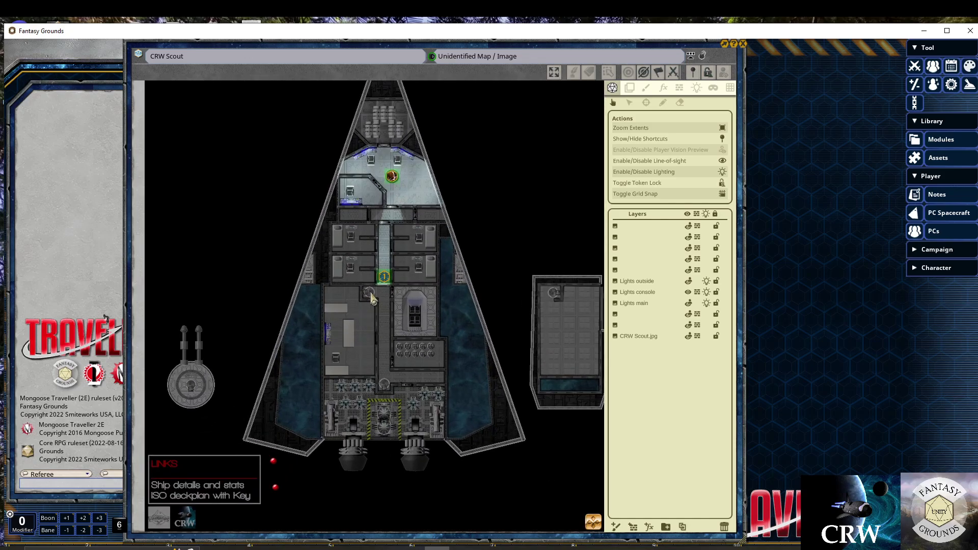
Close the Scout map and its image list, and open the CRW Merc Cruiser 2 image from the Merc Cruiser module
{"action": "left_click", "coordinate": [742, 45]}
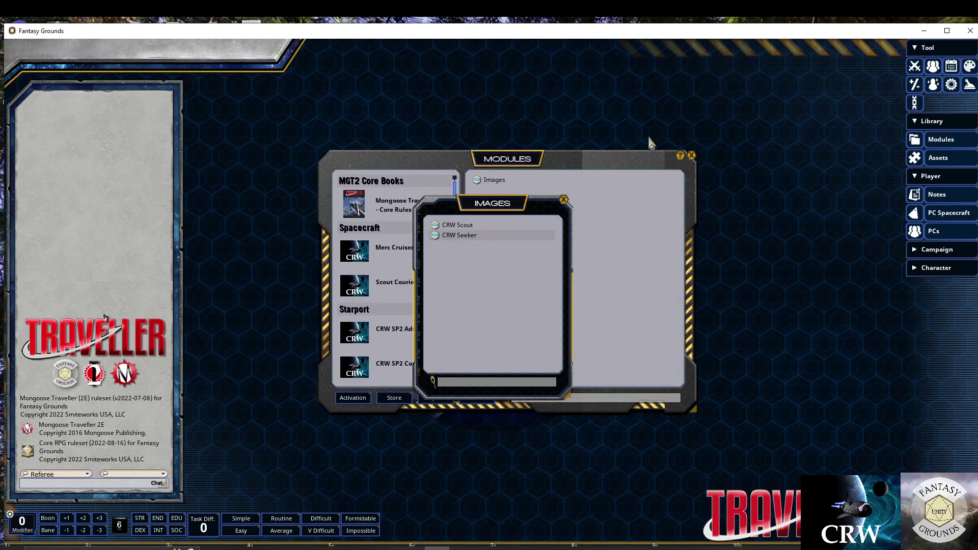
{"action": "left_click", "coordinate": [564, 200]}
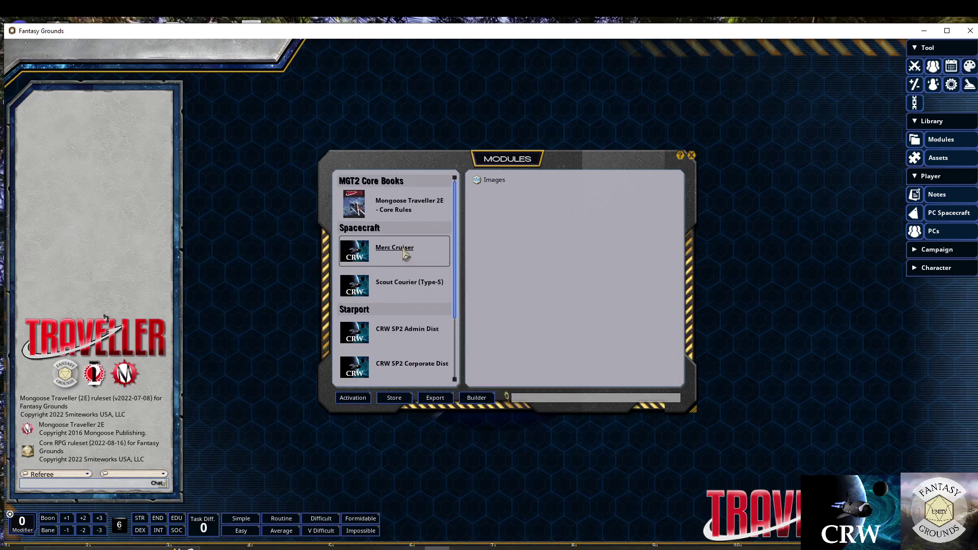
{"action": "left_click", "coordinate": [493, 180]}
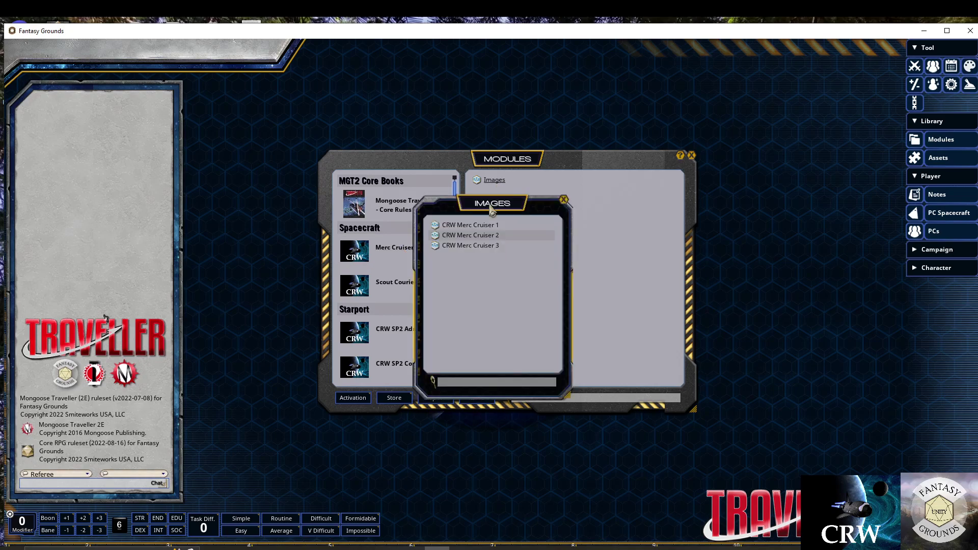
{"action": "left_click", "coordinate": [470, 238]}
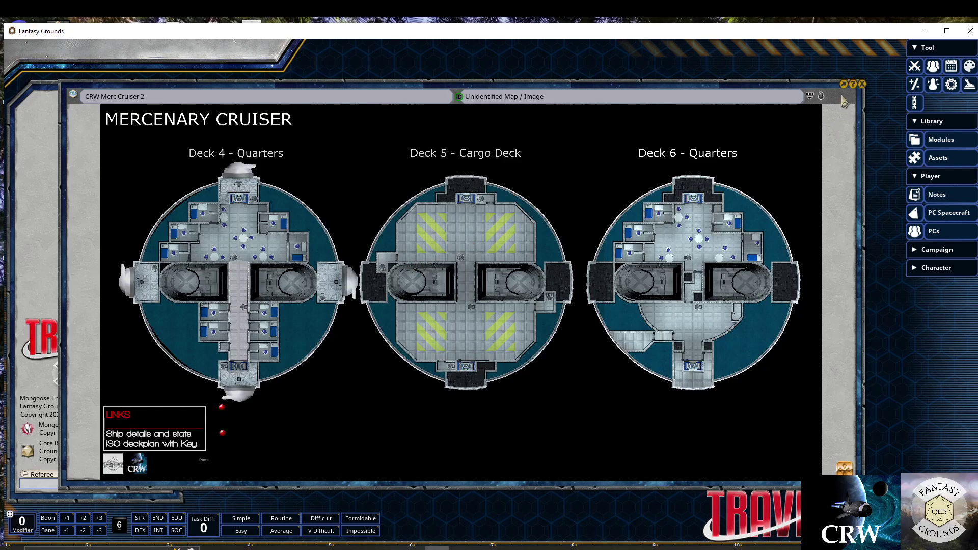
Unlock the Mercenary Cruiser map and inspect the line-of-sight walls and doors of decks 4, 5 and 6
{"action": "left_click", "coordinate": [821, 96]}
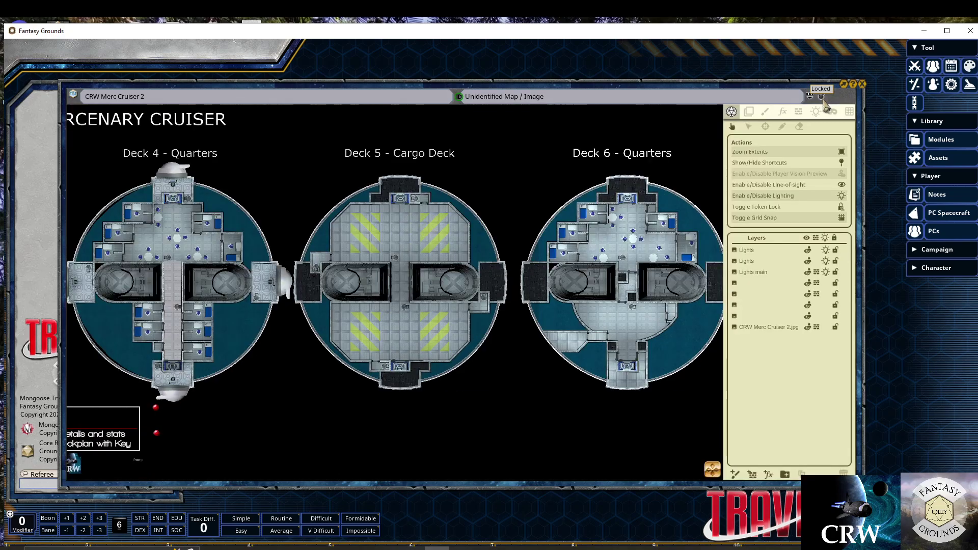
{"action": "left_click", "coordinate": [798, 114]}
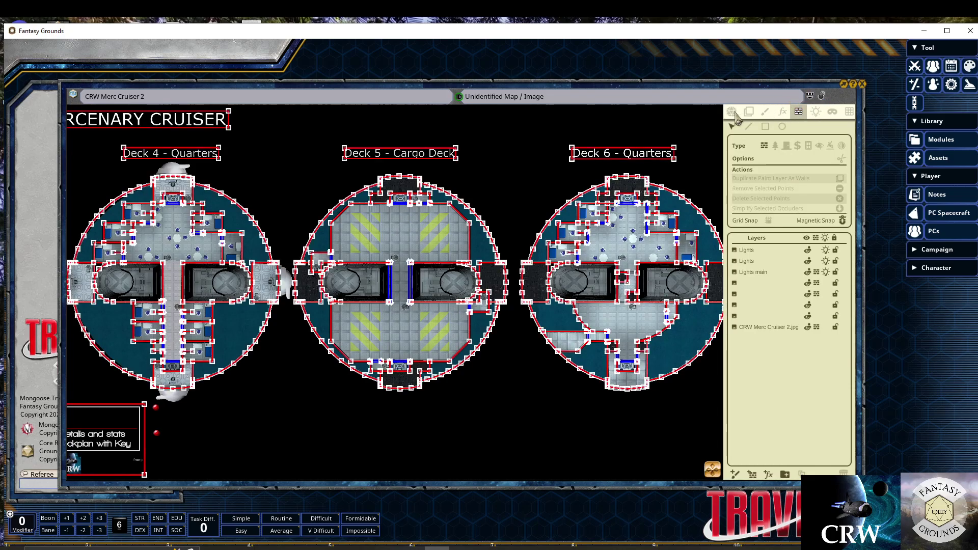
{"action": "left_click", "coordinate": [732, 111]}
{"action": "left_click", "coordinate": [915, 66]}
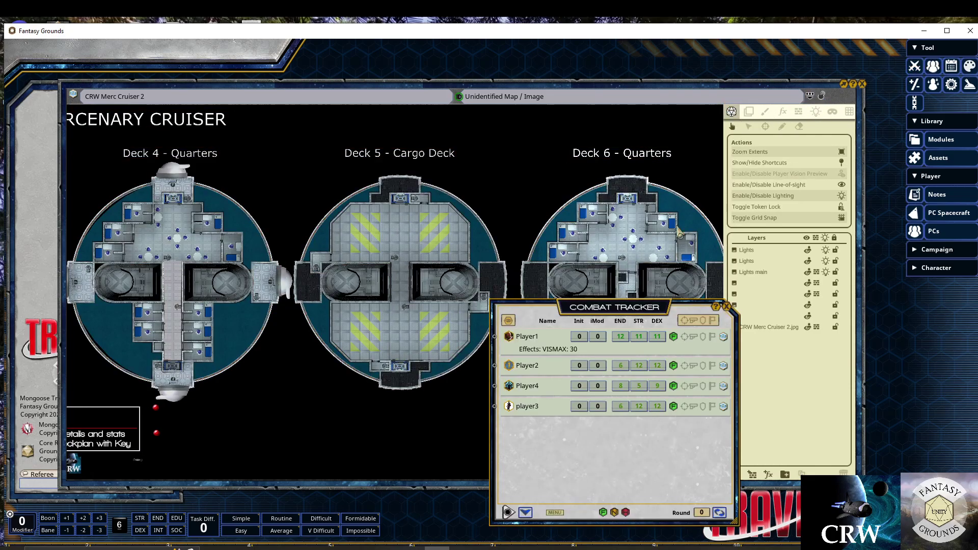
{"action": "left_click", "coordinate": [727, 309]}
{"action": "left_click", "coordinate": [799, 112]}
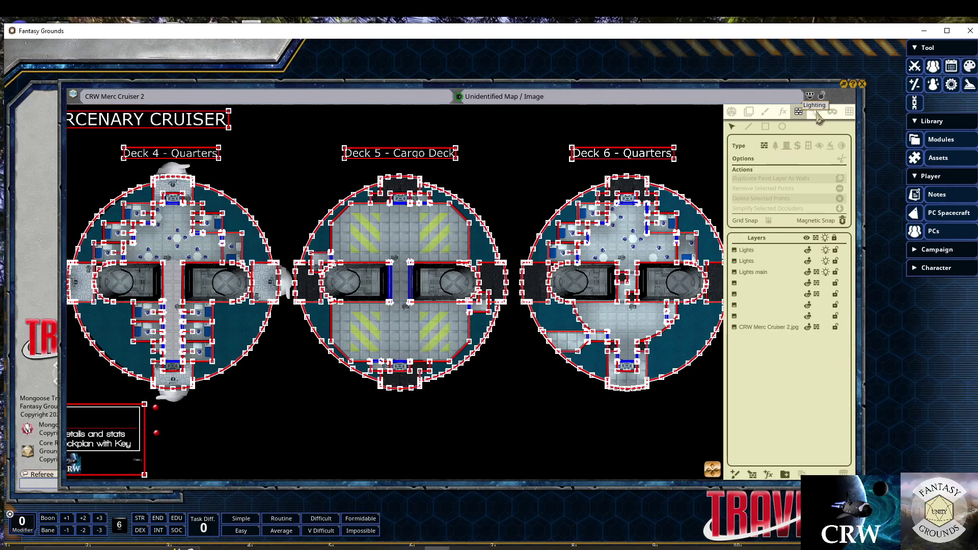
{"action": "left_click", "coordinate": [731, 111]}
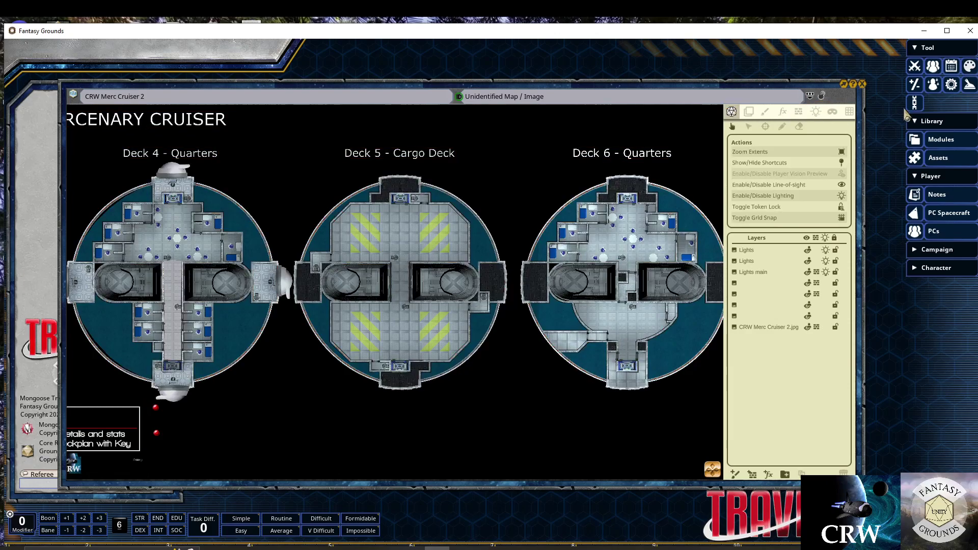
Place Player1 from the combat tracker in the Deck 4 quarters of the map and enable the player vision preview
{"action": "left_click", "coordinate": [914, 66]}
{"action": "left_click_drag", "start_coordinate": [510, 338], "coordinate": [166, 238]}
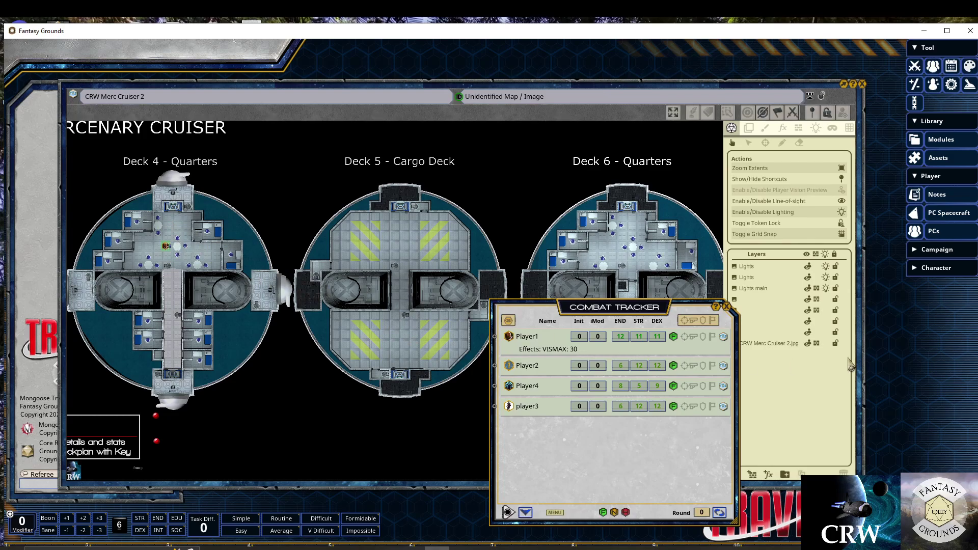
{"action": "left_click", "coordinate": [727, 307]}
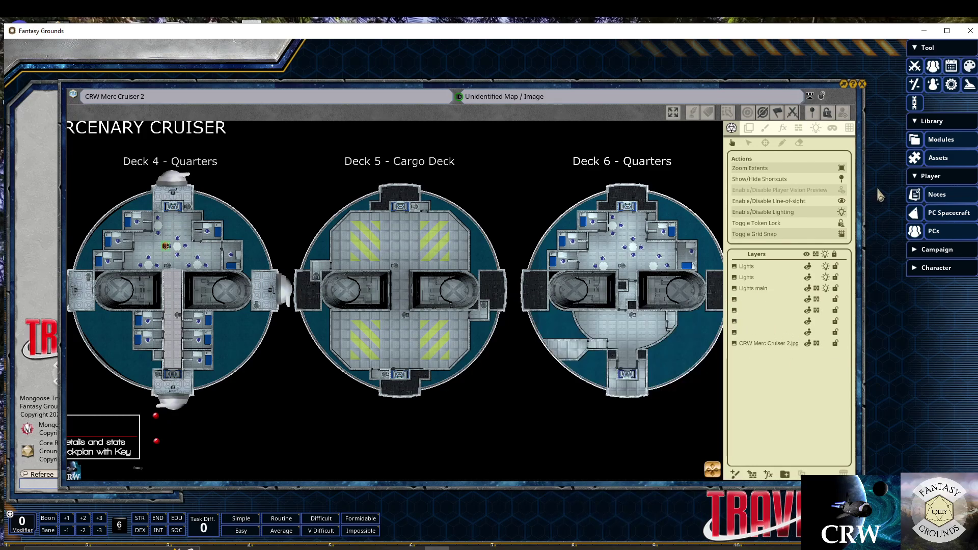
{"action": "left_click", "coordinate": [841, 192]}
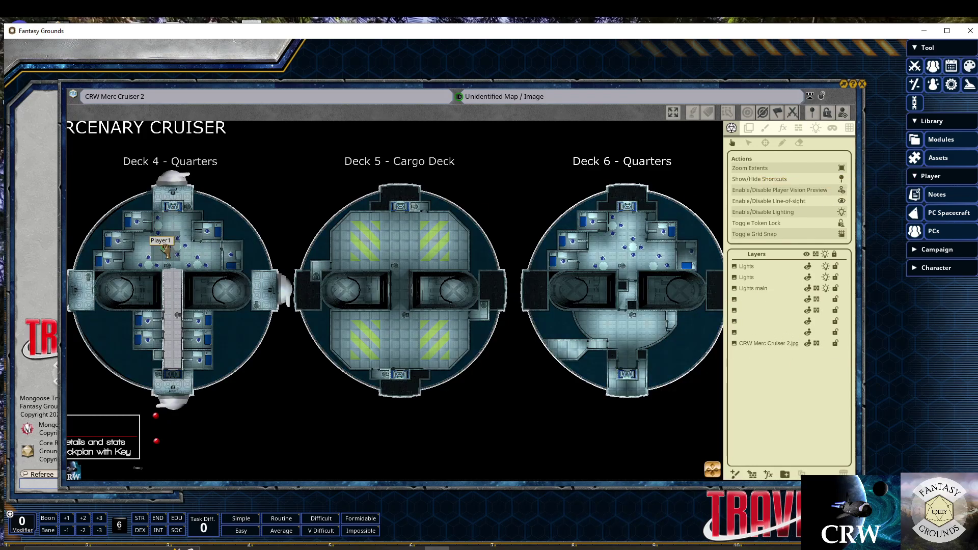
Move Player1 through the Deck 4 common room, open the adjoining cabin door, and move the token into the central corridor
{"action": "scroll", "coordinate": [166, 250], "scroll_direction": "up", "scroll_amount": 5}
{"action": "left_click_drag", "start_coordinate": [208, 214], "coordinate": [240, 193]}
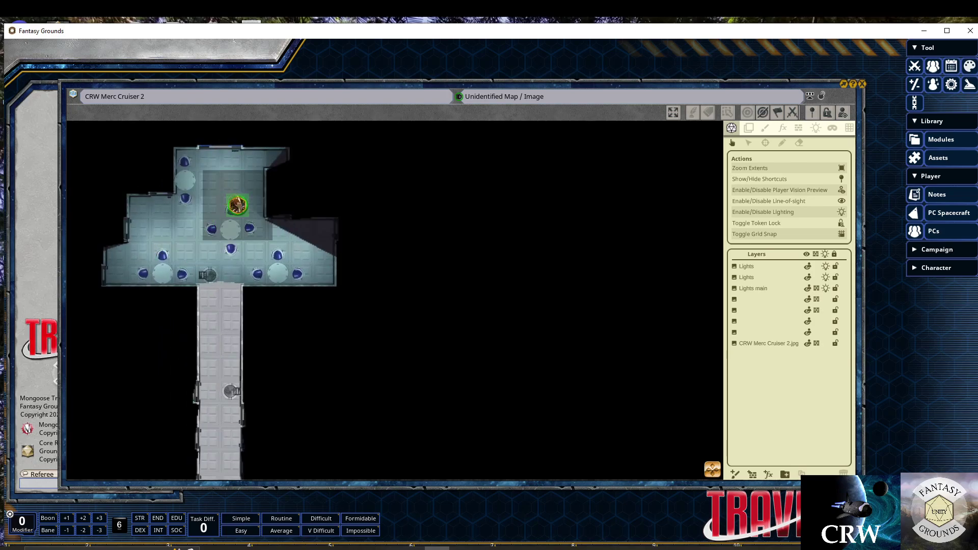
{"action": "double_click", "coordinate": [280, 218]}
{"action": "mouse_move", "coordinate": [237, 206]}
{"action": "left_mouse_down"}
{"action": "mouse_move", "coordinate": [273, 236]}
{"action": "mouse_move", "coordinate": [284, 206]}
{"action": "mouse_move", "coordinate": [305, 198]}
{"action": "mouse_move", "coordinate": [258, 240]}
{"action": "mouse_move", "coordinate": [224, 323]}
{"action": "mouse_move", "coordinate": [227, 371]}
{"action": "left_mouse_up"}
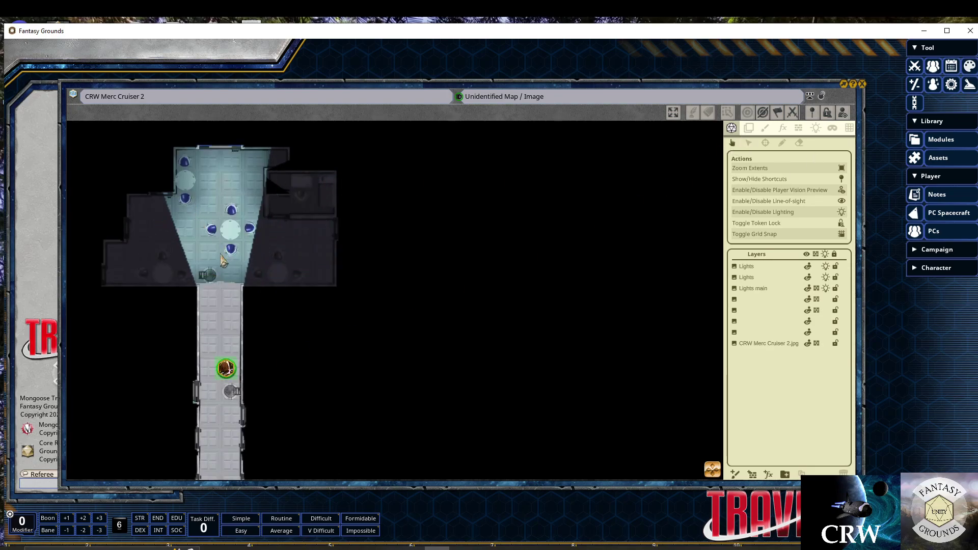
{"action": "left_click", "coordinate": [226, 371]}
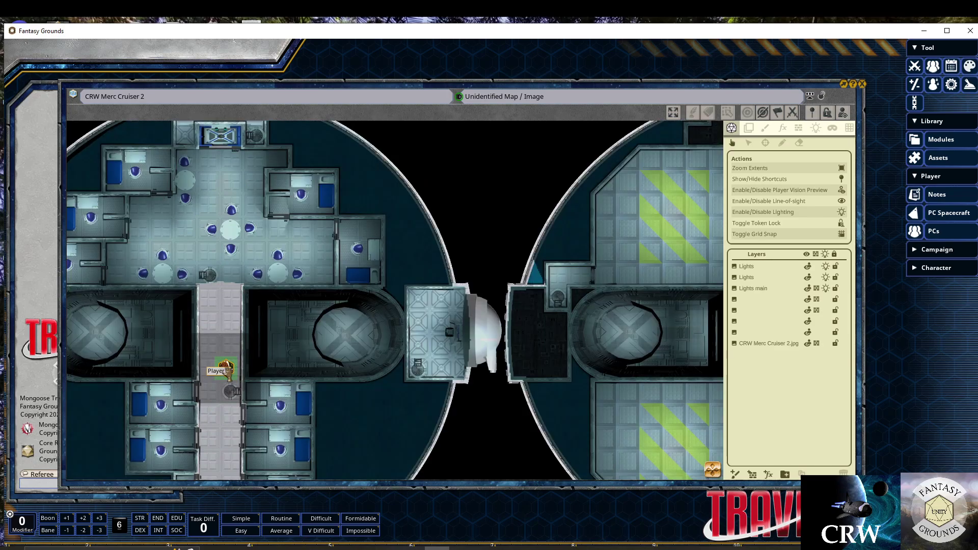
Examine the layouts of Deck 4 - Quarters and Deck 5 - Cargo Deck around their central corridors
{"action": "scroll", "coordinate": [458, 164], "scroll_direction": "down", "scroll_amount": 4}
{"action": "scroll", "coordinate": [155, 251], "scroll_direction": "down", "scroll_amount": 2}
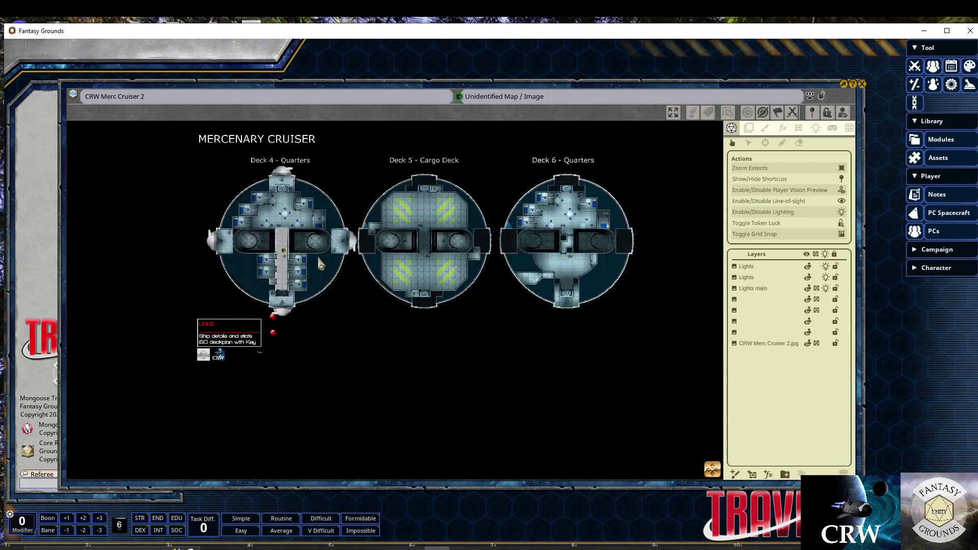
{"action": "scroll", "coordinate": [319, 256], "scroll_direction": "up", "scroll_amount": 4}
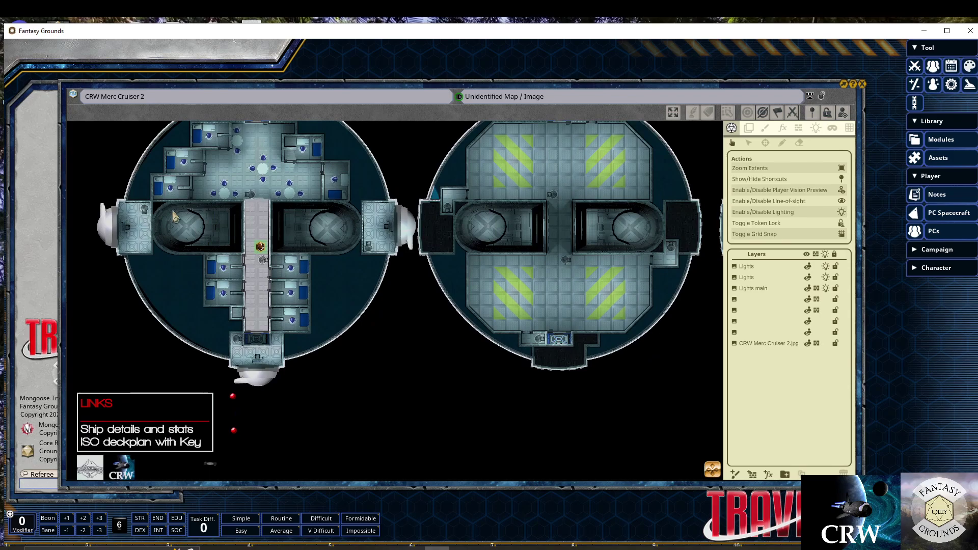
{"action": "scroll", "coordinate": [201, 229], "scroll_direction": "up", "scroll_amount": 1}
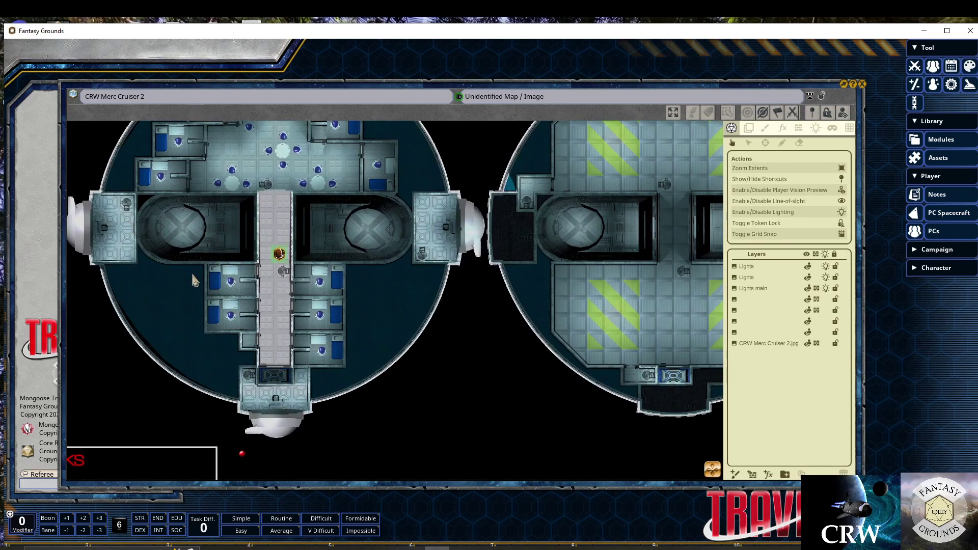
{"action": "scroll", "coordinate": [193, 274], "scroll_direction": "down", "scroll_amount": 2}
{"action": "scroll", "coordinate": [201, 254], "scroll_direction": "up", "scroll_amount": 1}
{"action": "scroll", "coordinate": [201, 254], "scroll_direction": "up", "scroll_amount": 1}
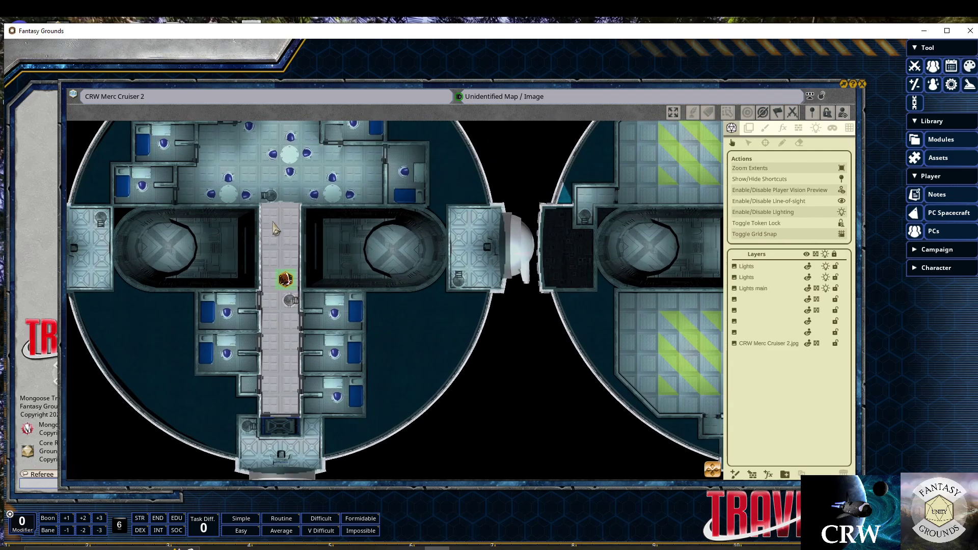
{"action": "scroll", "coordinate": [193, 285], "scroll_direction": "down", "scroll_amount": 1}
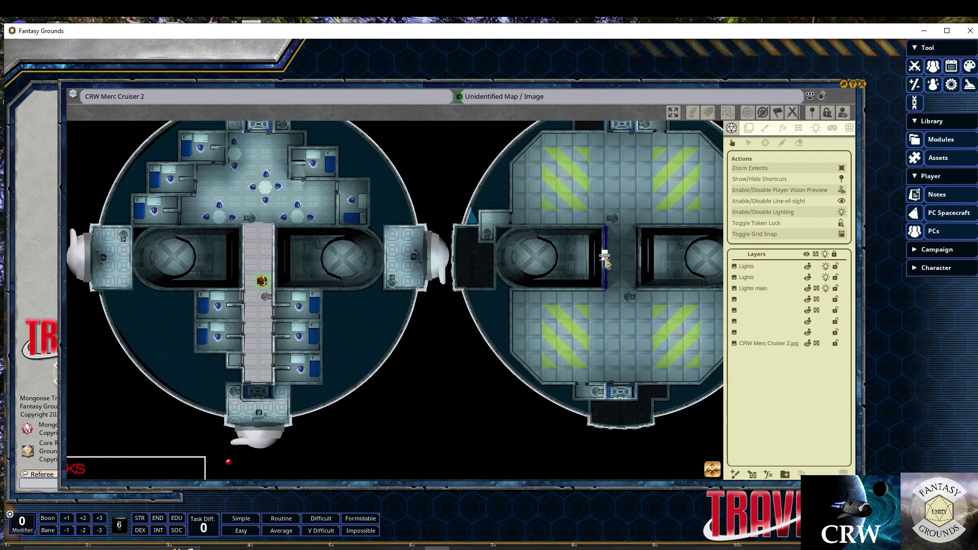
Toggle the large bay door facing the central passage of Deck 5 - Cargo Deck and review all three cruiser decks
{"action": "scroll", "coordinate": [604, 257], "scroll_direction": "up", "scroll_amount": 2}
{"action": "left_click", "coordinate": [605, 254]}
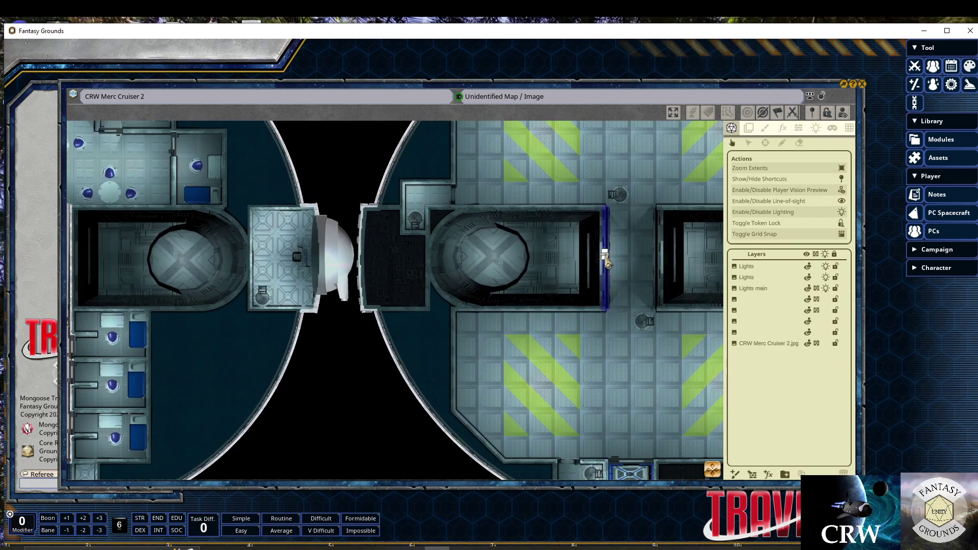
{"action": "scroll", "coordinate": [605, 255], "scroll_direction": "down", "scroll_amount": 2}
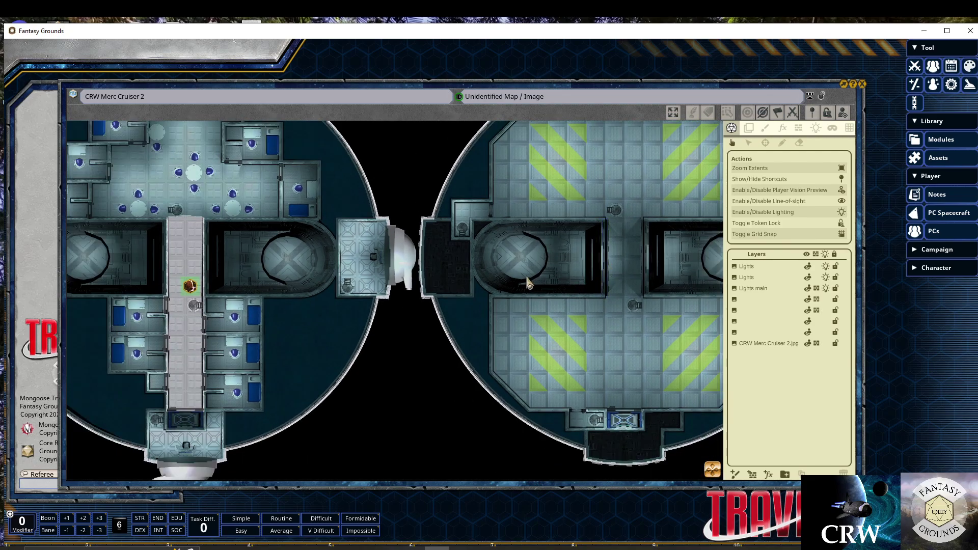
{"action": "scroll", "coordinate": [461, 322], "scroll_direction": "down", "scroll_amount": 3}
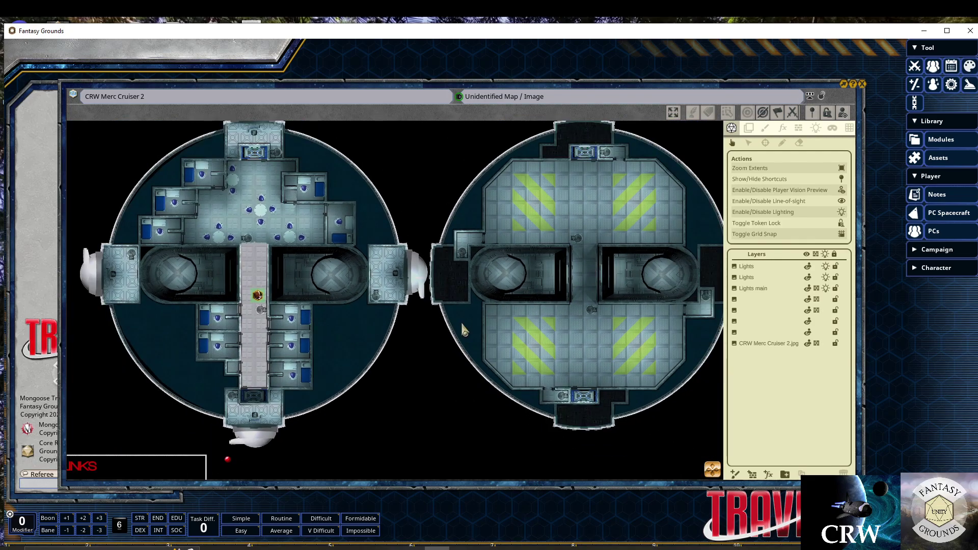
{"action": "scroll", "coordinate": [275, 288], "scroll_direction": "down", "scroll_amount": 4}
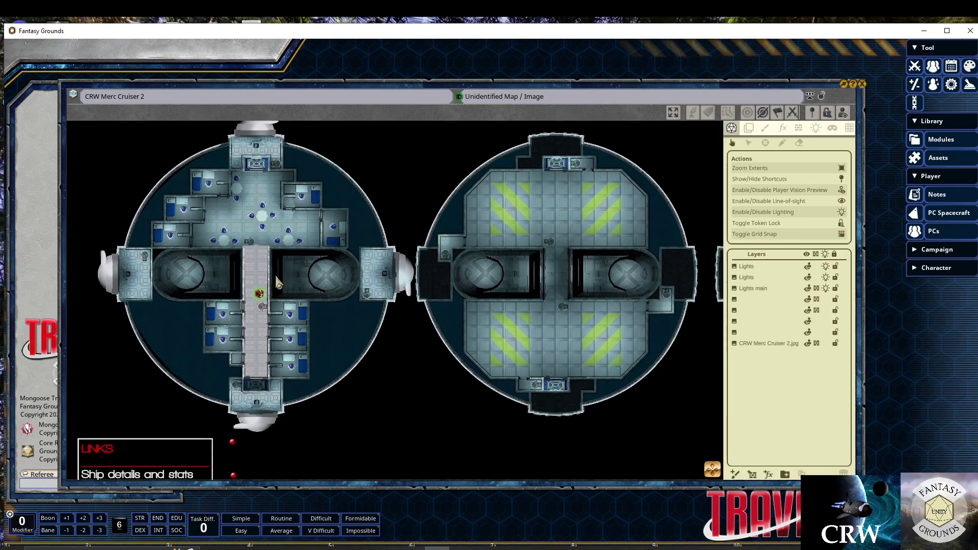
{"action": "scroll", "coordinate": [287, 282], "scroll_direction": "down", "scroll_amount": 2}
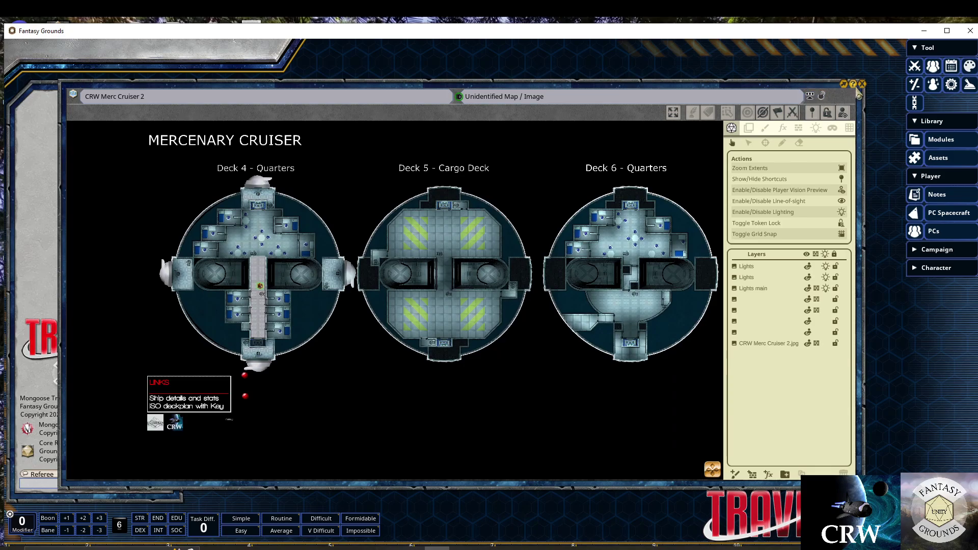
Close the Mercenary Cruiser map and reopen the CRW Scout image from the Scout Courier (Type-S) module
{"action": "left_click", "coordinate": [861, 85]}
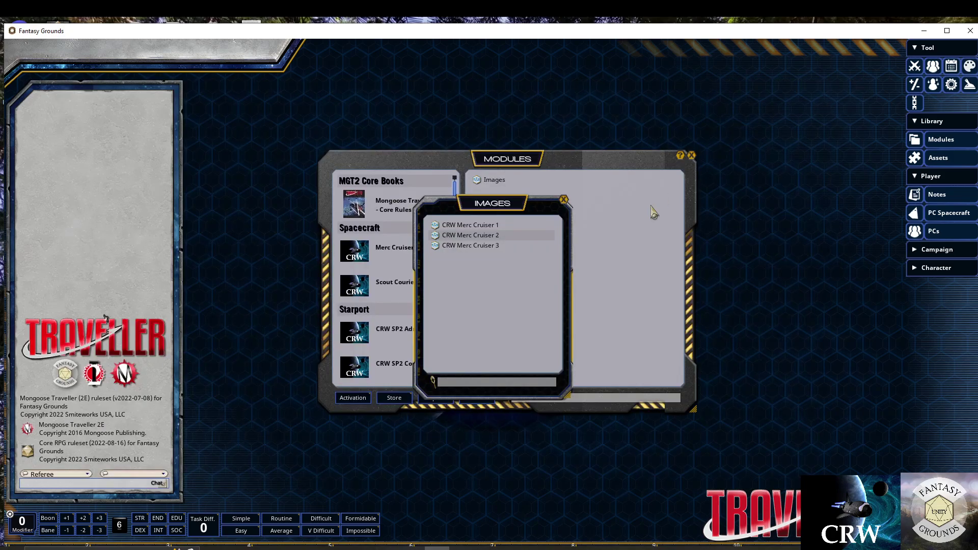
{"action": "left_click", "coordinate": [564, 201]}
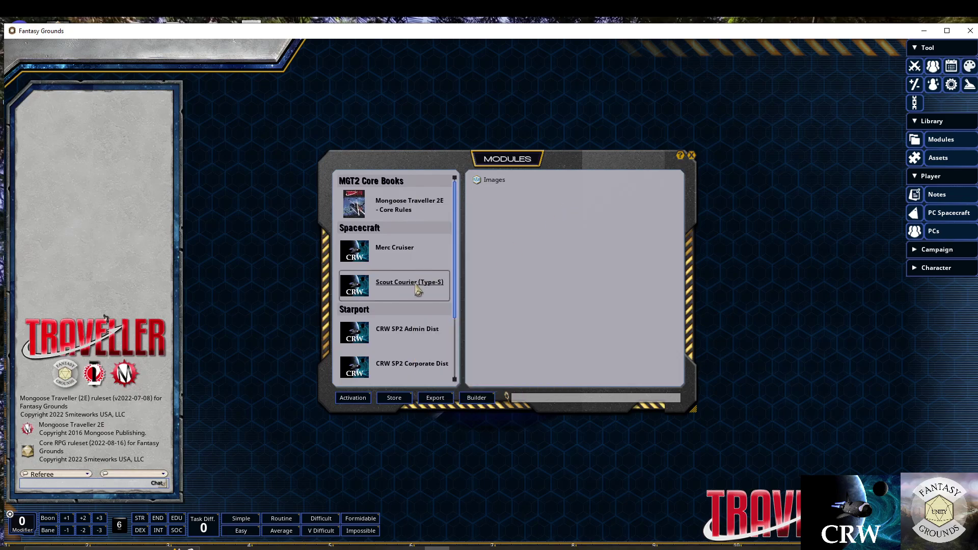
{"action": "left_click", "coordinate": [490, 180]}
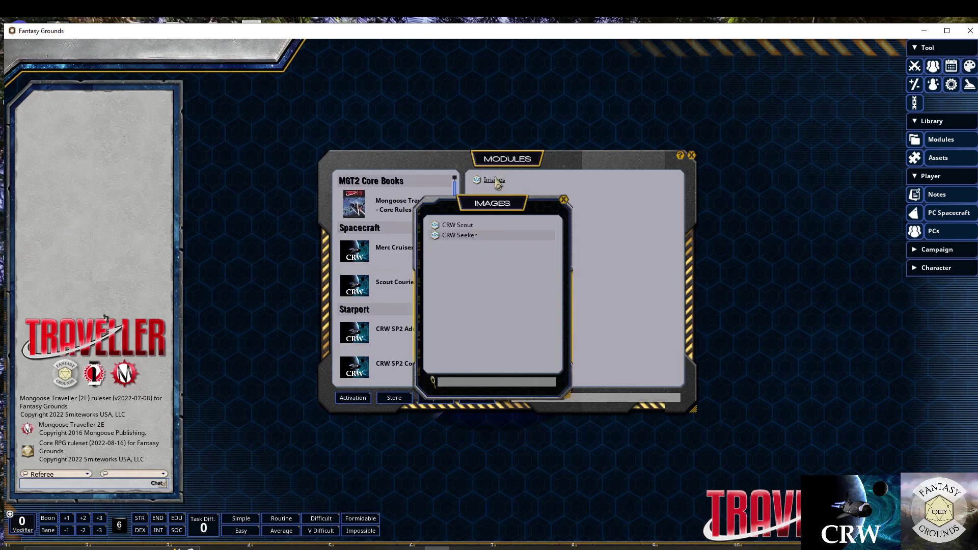
{"action": "left_click", "coordinate": [451, 225]}
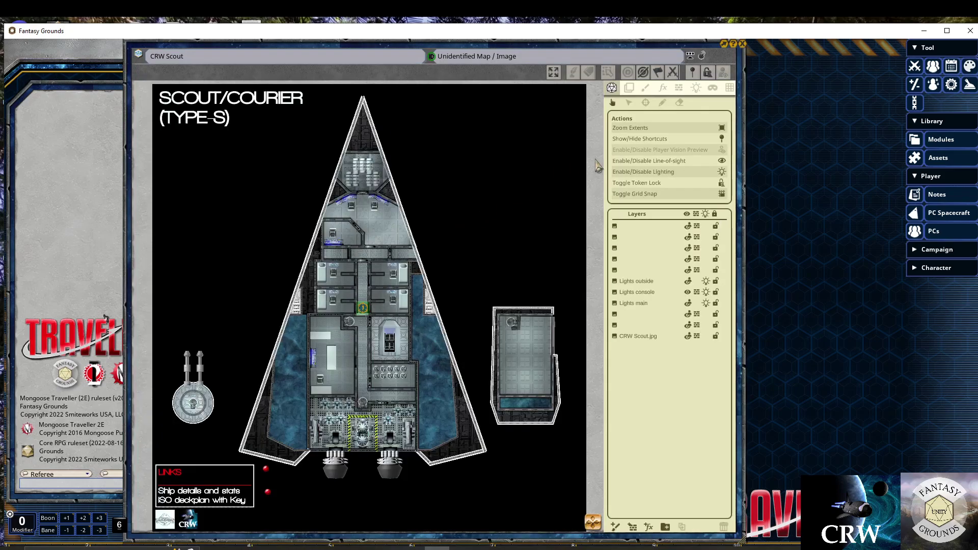
Hide the CRW Scout map's layers sidebar, narrow its window to fit the ship, and move the window away from the Modules window
{"action": "left_click", "coordinate": [702, 55]}
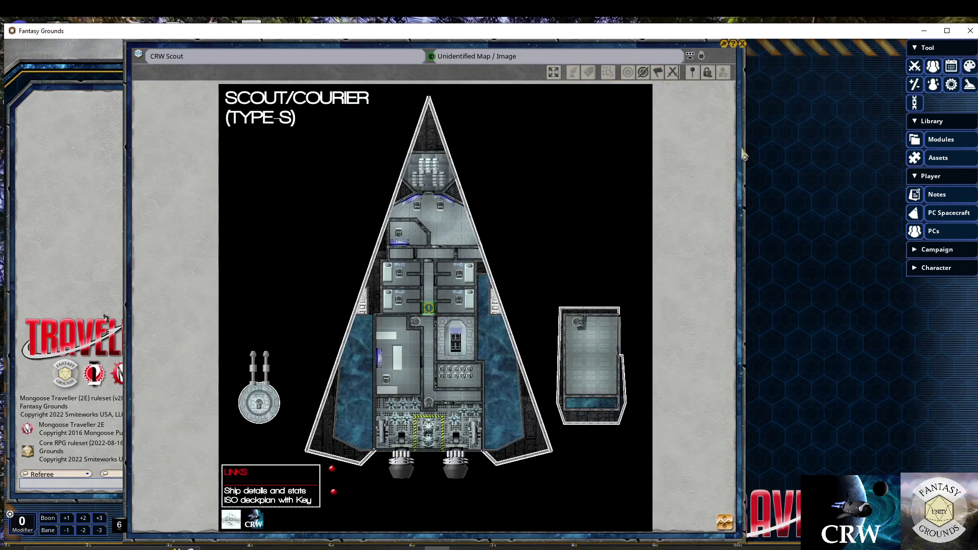
{"action": "left_click_drag", "start_coordinate": [711, 156], "coordinate": [547, 161]}
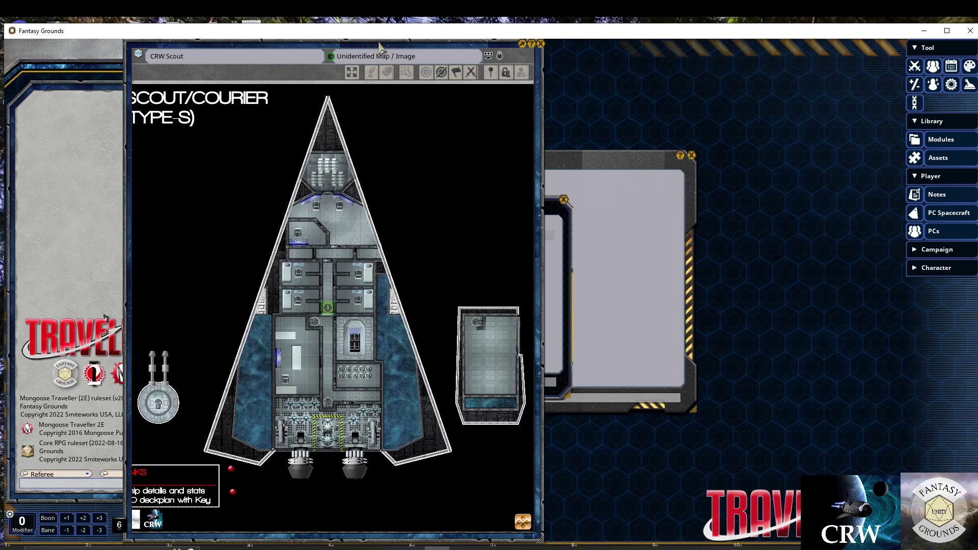
{"action": "left_click_drag", "start_coordinate": [335, 45], "coordinate": [213, 44]}
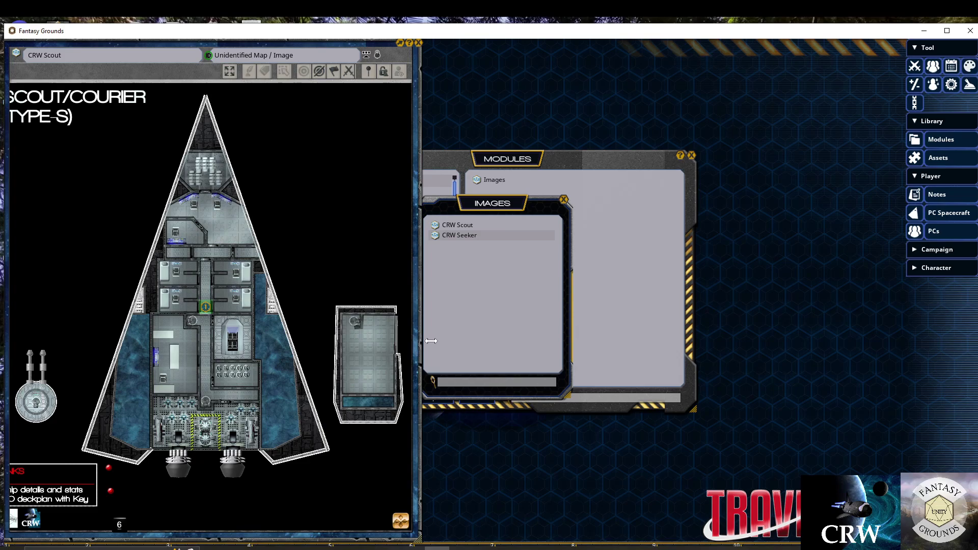
{"action": "left_click_drag", "start_coordinate": [427, 340], "coordinate": [453, 342]}
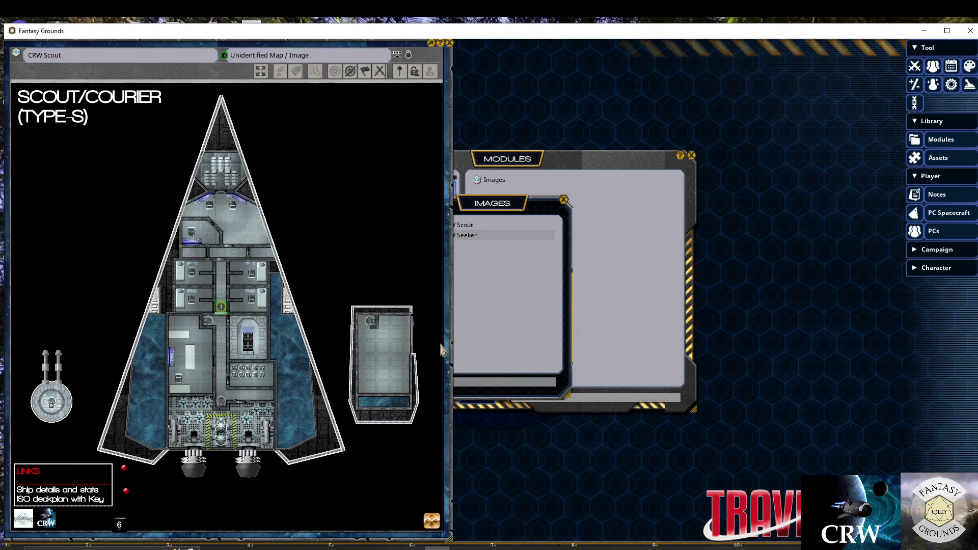
{"action": "left_click", "coordinate": [411, 346]}
{"action": "mouse_move", "coordinate": [352, 44]}
{"action": "left_mouse_down"}
{"action": "mouse_move", "coordinate": [393, 54]}
{"action": "mouse_move", "coordinate": [362, 43]}
{"action": "left_mouse_up"}
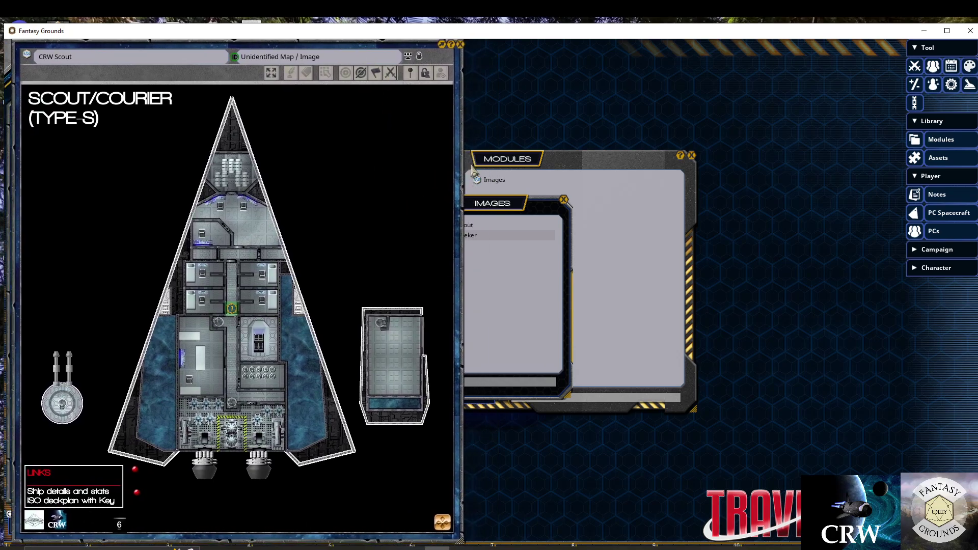
Open the Reference Manual of the CRW Starport 1 module and close the image list and Modules windows
{"action": "left_click", "coordinate": [542, 209]}
{"action": "left_click", "coordinate": [563, 200]}
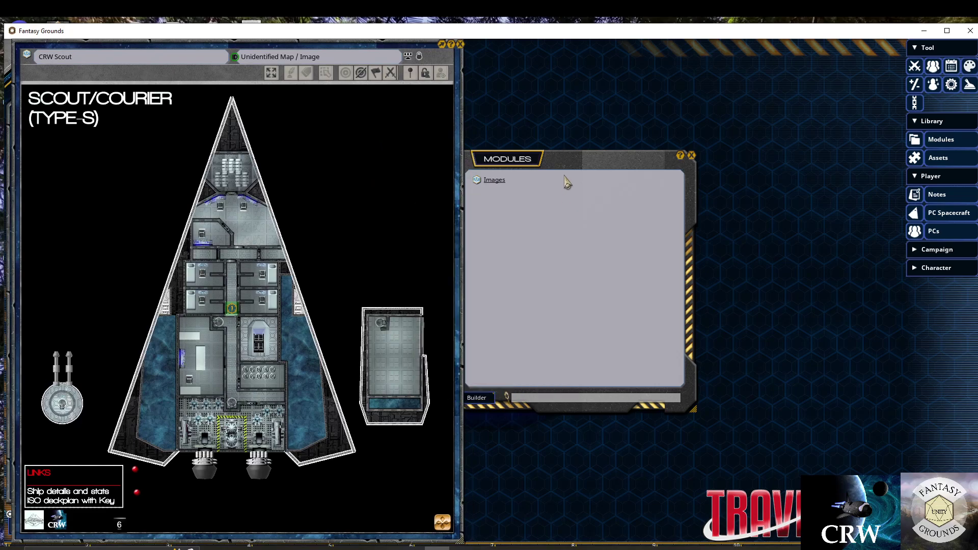
{"action": "scroll", "coordinate": [415, 315], "scroll_direction": "down", "scroll_amount": 3}
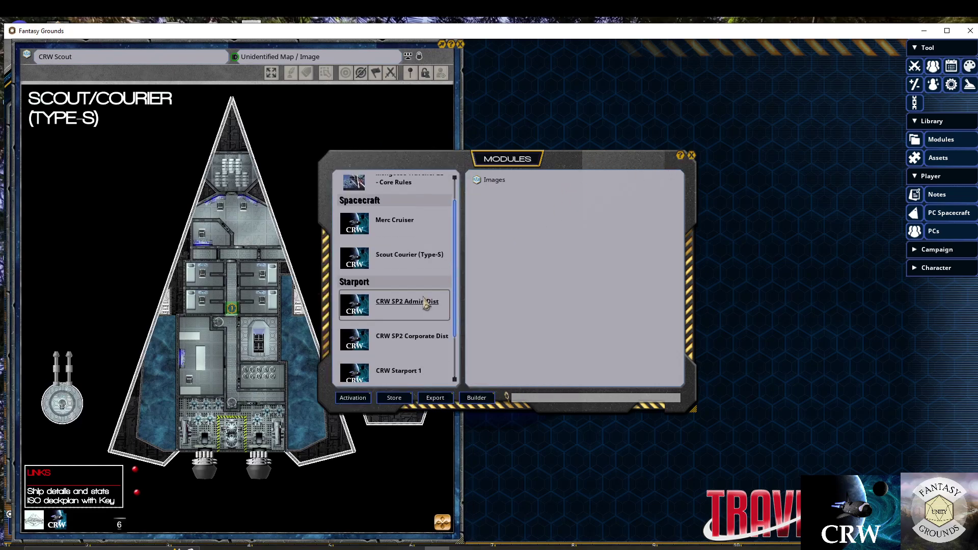
{"action": "left_click", "coordinate": [405, 317]}
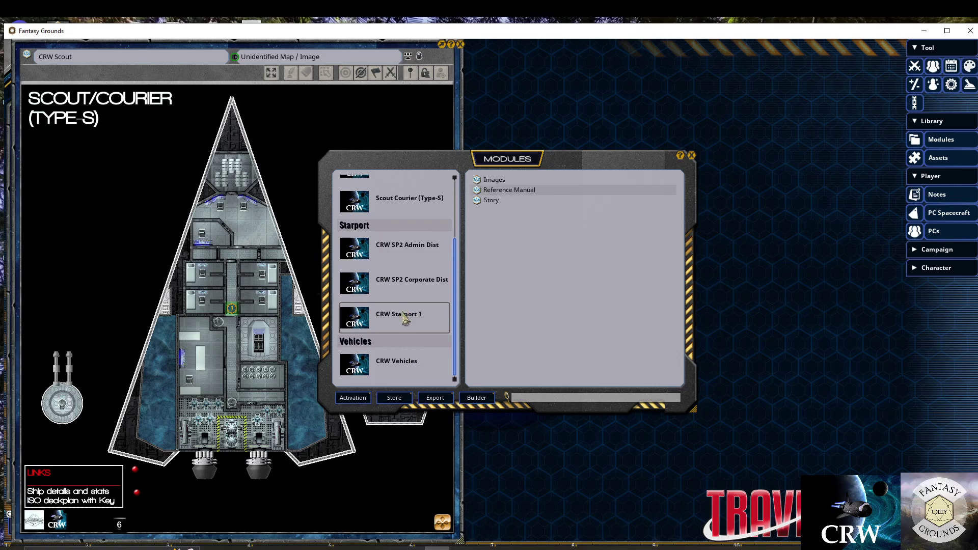
{"action": "left_click", "coordinate": [497, 192]}
{"action": "left_click_drag", "start_coordinate": [564, 160], "coordinate": [649, 162]}
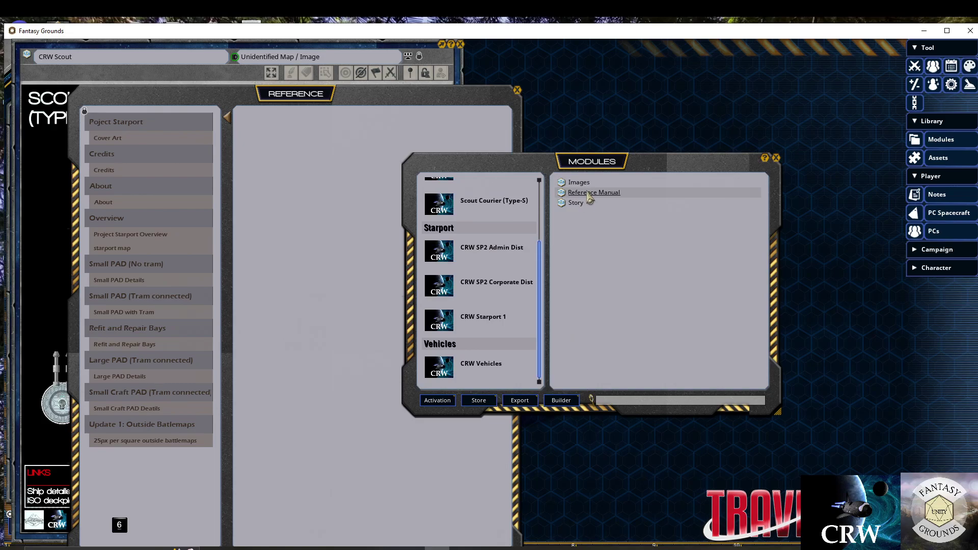
{"action": "left_click", "coordinate": [776, 158]}
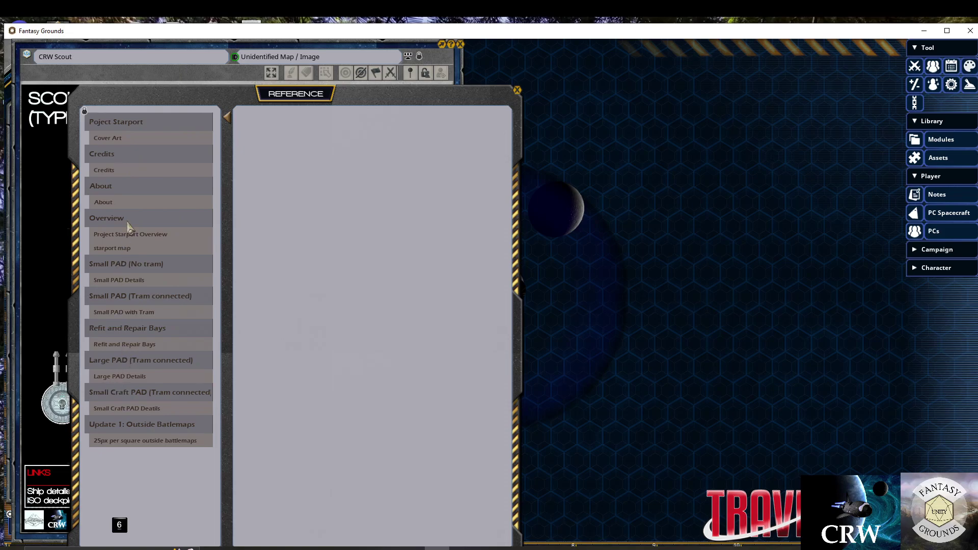
Look through the manual's Cover Art, Credits, About and Project Starport Overview pages
{"action": "left_click", "coordinate": [112, 142]}
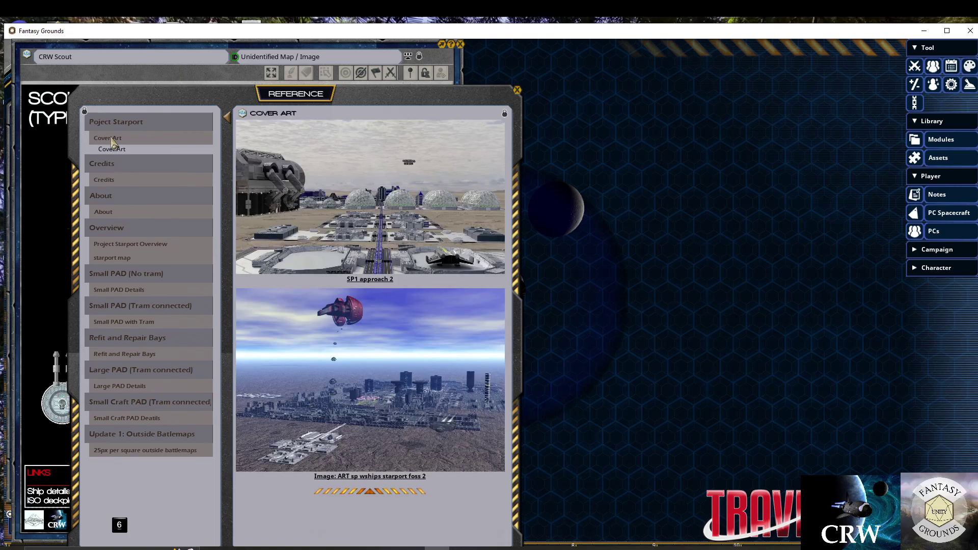
{"action": "left_click", "coordinate": [105, 182]}
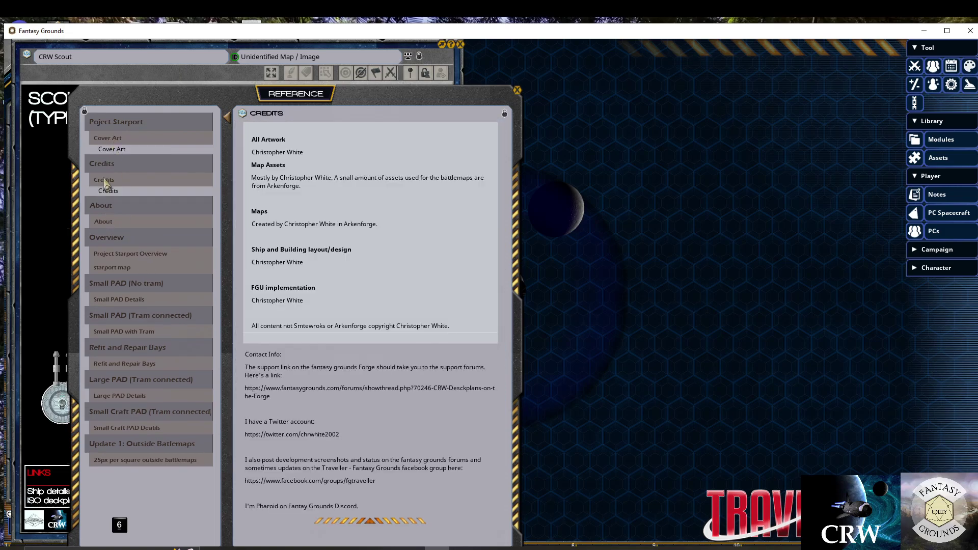
{"action": "left_click", "coordinate": [104, 221]}
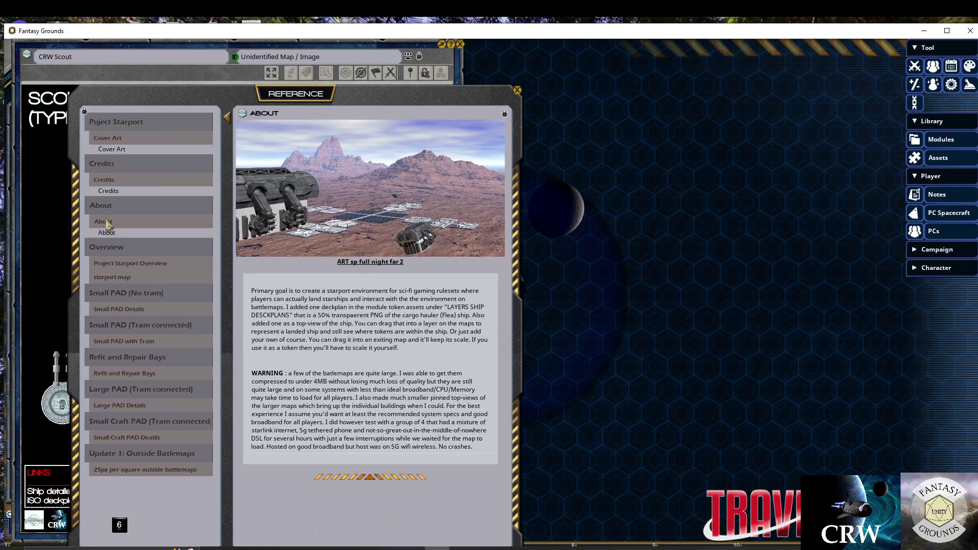
{"action": "left_click", "coordinate": [122, 264]}
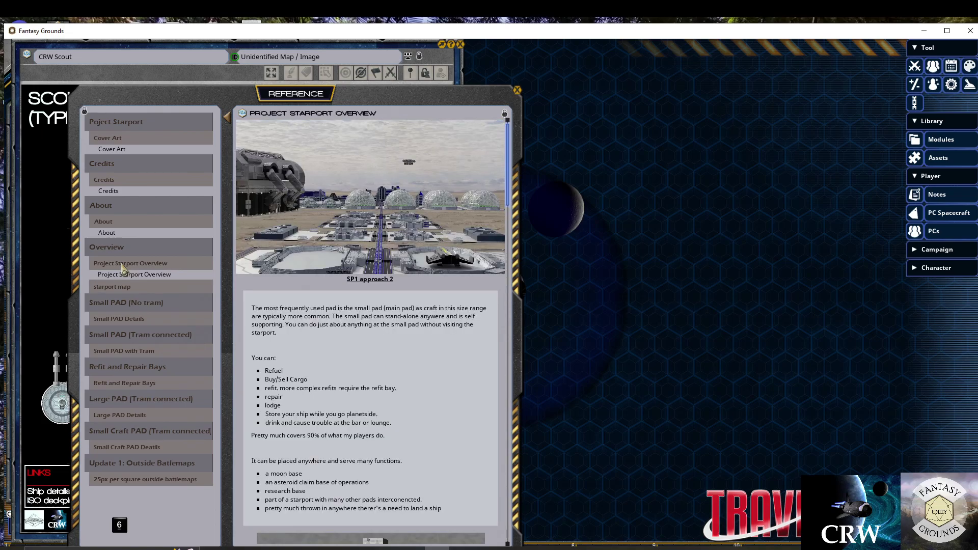
Review the Small PAD with Tram page and bring up the Small PAD Details page
{"action": "left_click", "coordinate": [123, 351]}
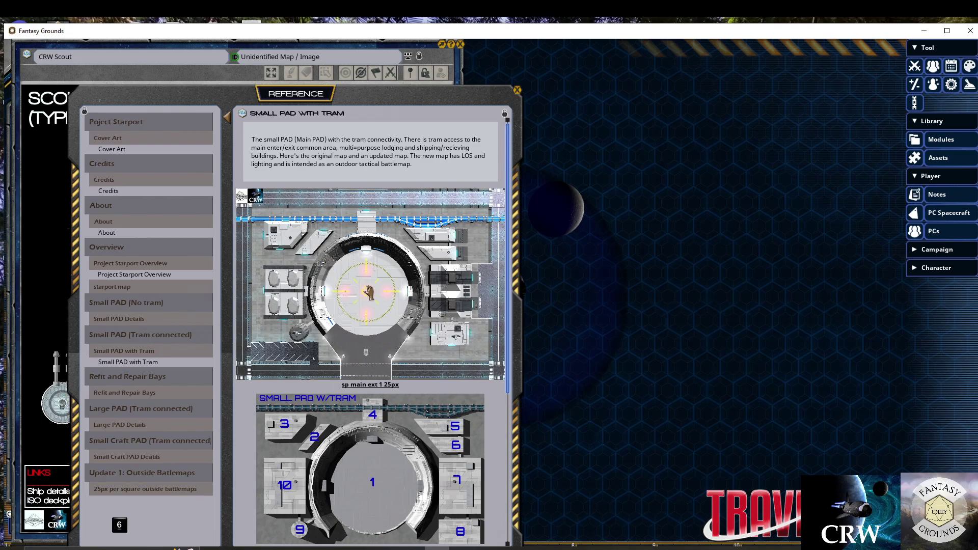
{"action": "scroll", "coordinate": [359, 280], "scroll_direction": "down", "scroll_amount": 1}
{"action": "scroll", "coordinate": [369, 280], "scroll_direction": "up", "scroll_amount": 1}
{"action": "left_click", "coordinate": [126, 319]}
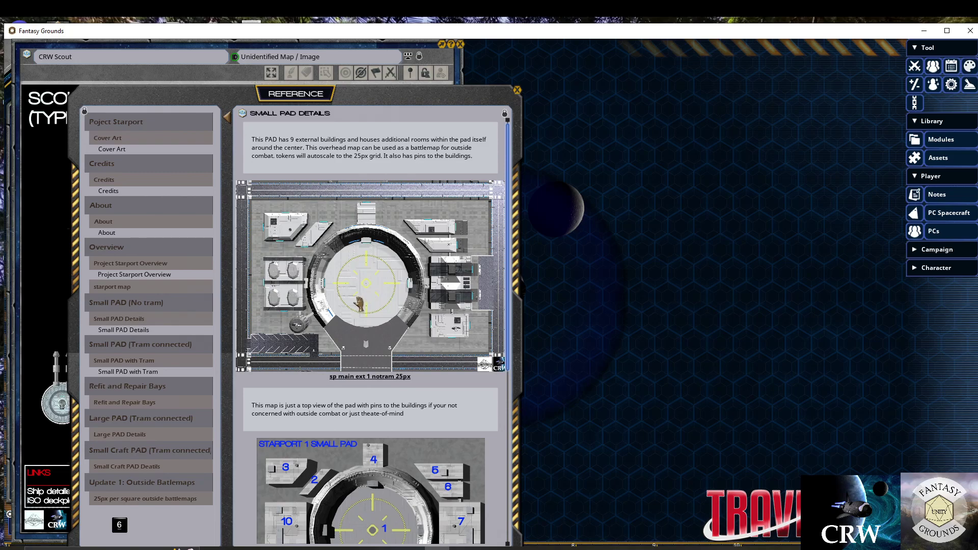
Open the sp main ext 1 notram 25px map, inspect the landing pad and its surrounding buildings, and close it
{"action": "left_click", "coordinate": [371, 272]}
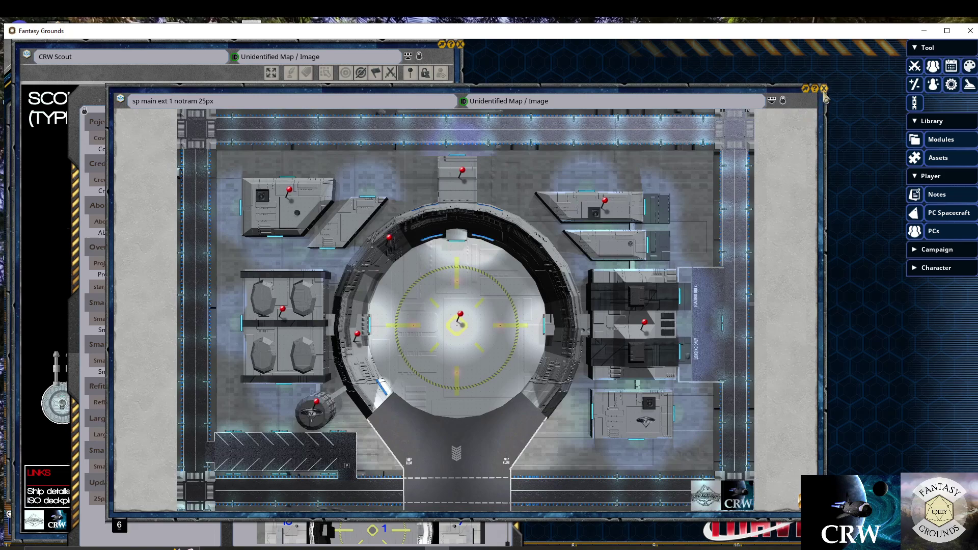
{"action": "scroll", "coordinate": [459, 306], "scroll_direction": "up", "scroll_amount": 2}
{"action": "scroll", "coordinate": [444, 304], "scroll_direction": "down", "scroll_amount": 2}
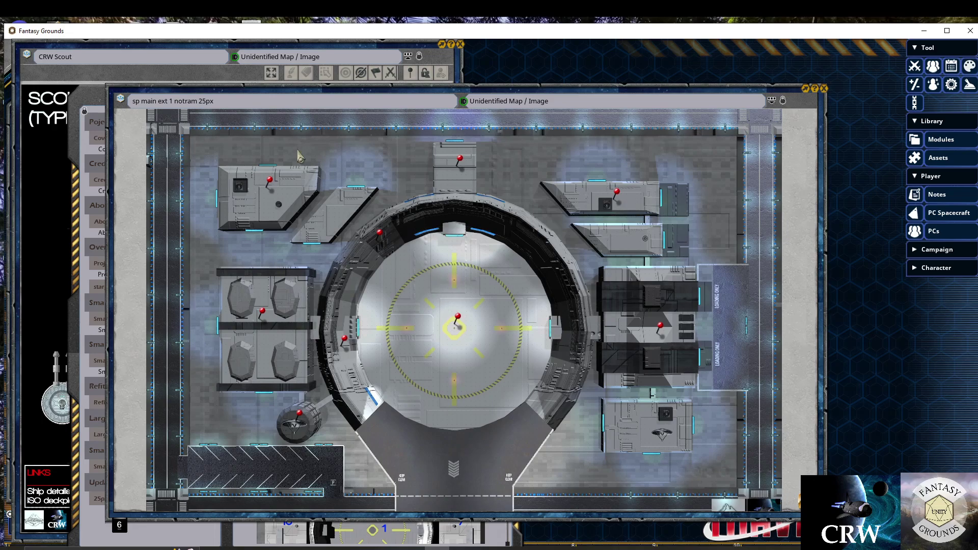
{"action": "left_click_drag", "start_coordinate": [308, 83], "coordinate": [411, 78]}
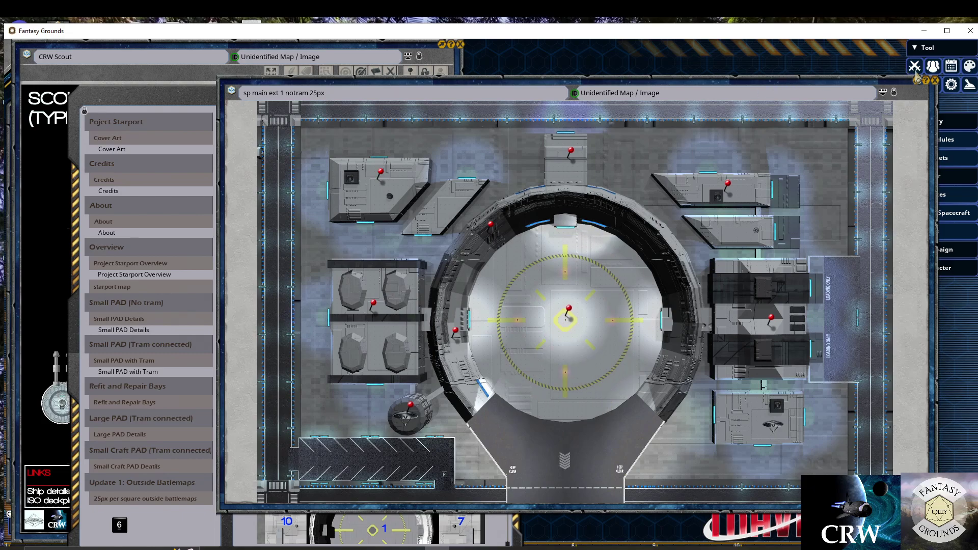
{"action": "left_click", "coordinate": [936, 81]}
Reopen the sp main ext 1 notram 25px map from the Small PAD Details page and move its window clear of the tool sidebar
{"action": "scroll", "coordinate": [380, 375], "scroll_direction": "down", "scroll_amount": 5}
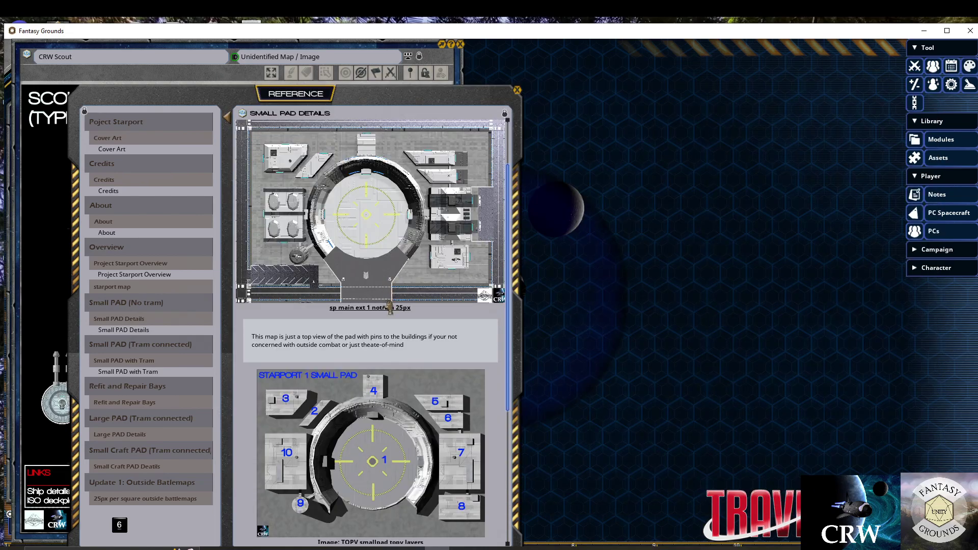
{"action": "scroll", "coordinate": [363, 298], "scroll_direction": "up", "scroll_amount": 2}
{"action": "left_click", "coordinate": [370, 228]}
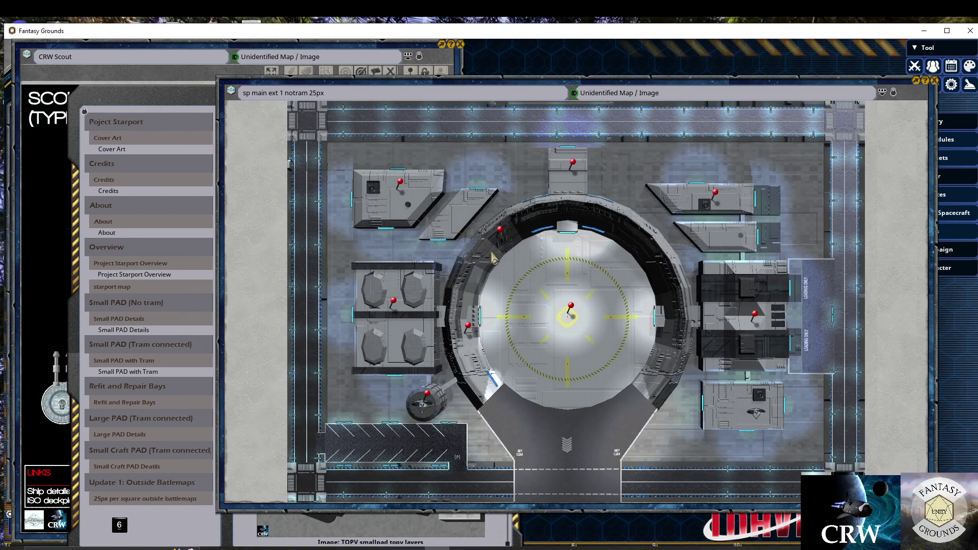
{"action": "left_click_drag", "start_coordinate": [616, 80], "coordinate": [483, 79]}
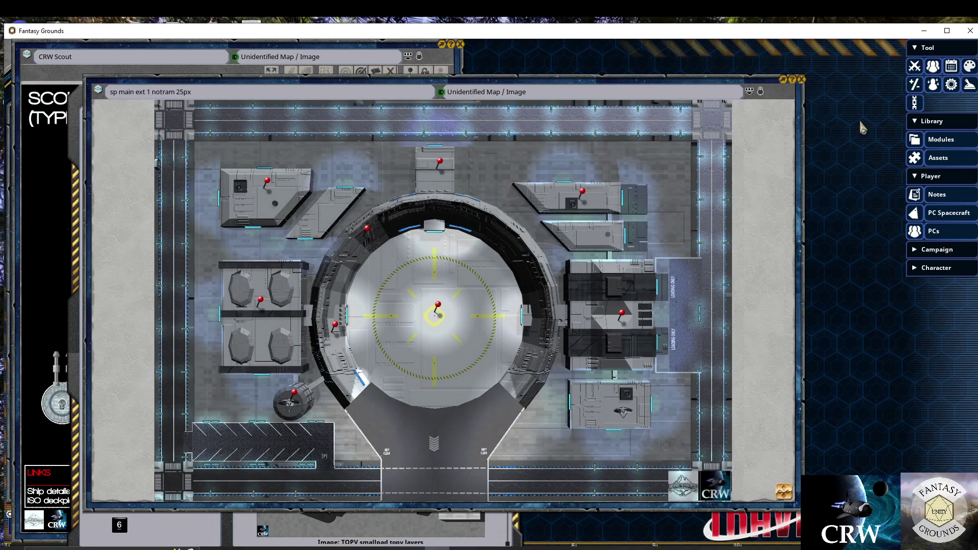
Place Player1 from the Combat Tracker just above the northwest building and Player2 on the landing pad, and close the tracker
{"action": "left_click", "coordinate": [914, 66]}
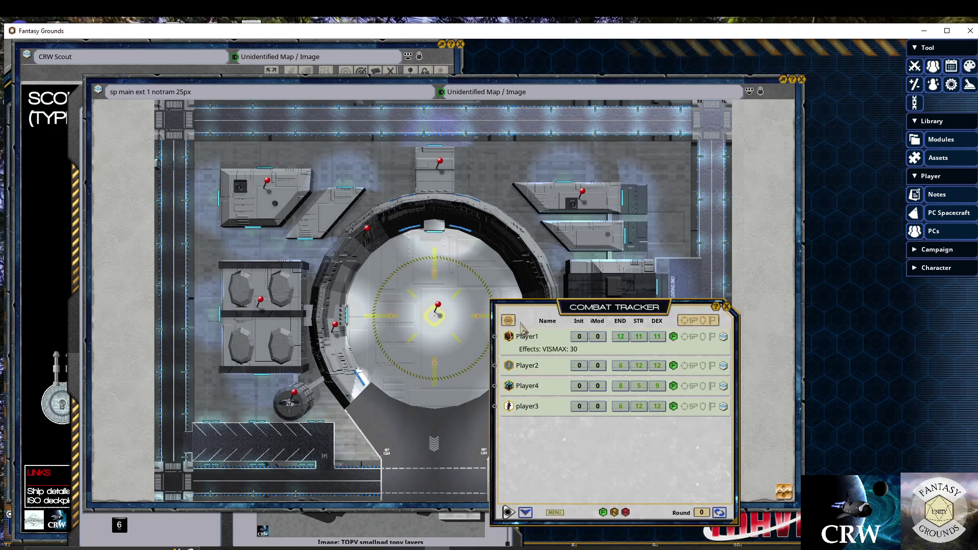
{"action": "left_click_drag", "start_coordinate": [509, 336], "coordinate": [289, 158]}
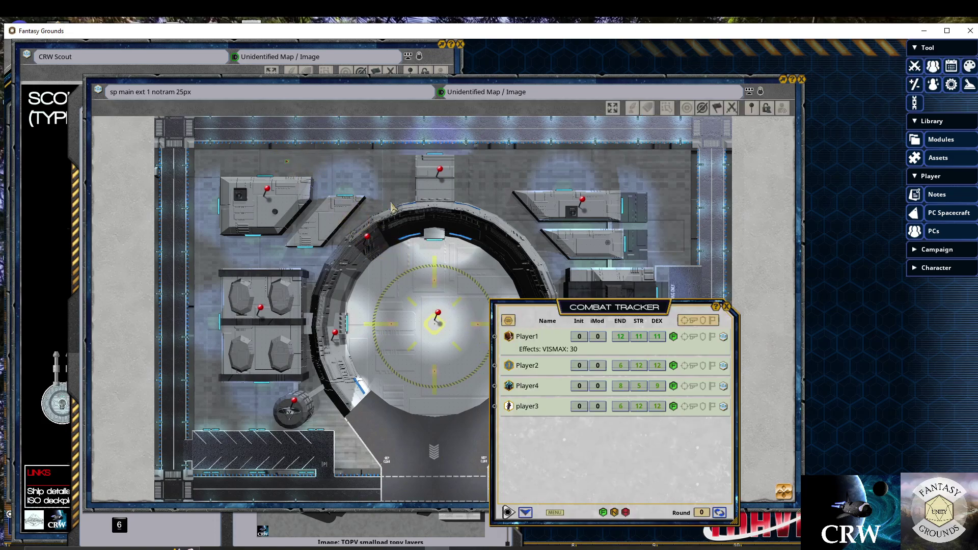
{"action": "left_click_drag", "start_coordinate": [516, 368], "coordinate": [398, 289]}
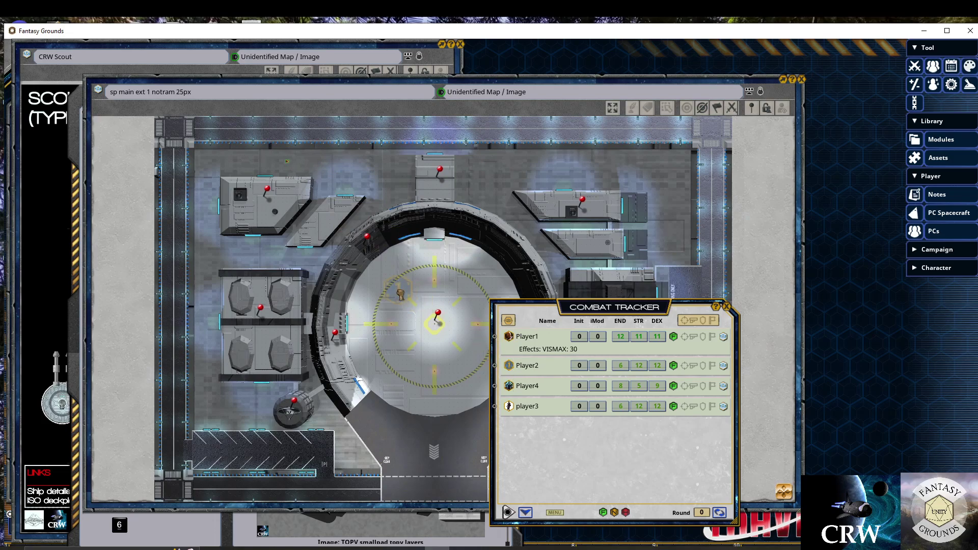
{"action": "left_click", "coordinate": [726, 307]}
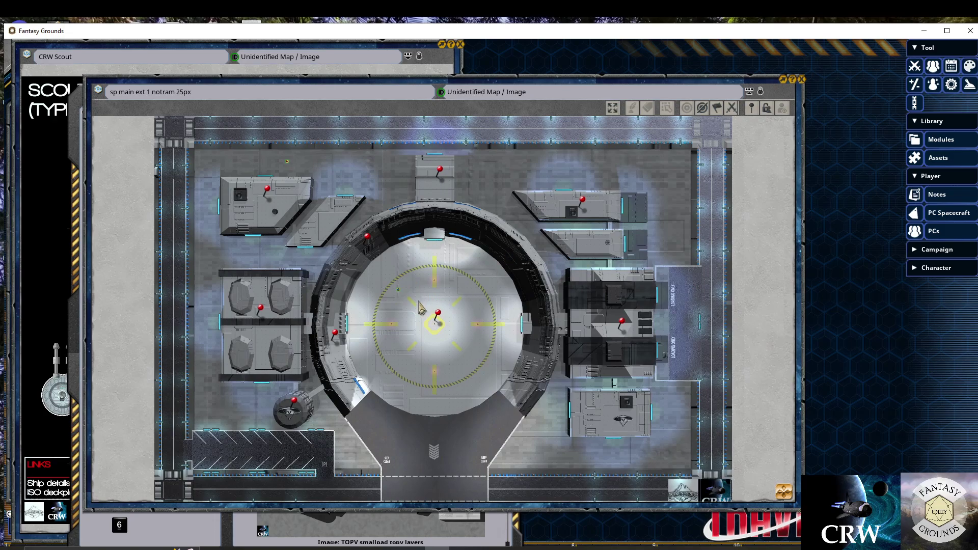
Open the MAP LP v2 MP NW notram map from the northwest building's pin, and reposition and enlarge its window
{"action": "scroll", "coordinate": [411, 299], "scroll_direction": "up", "scroll_amount": 2}
{"action": "scroll", "coordinate": [399, 304], "scroll_direction": "down", "scroll_amount": 2}
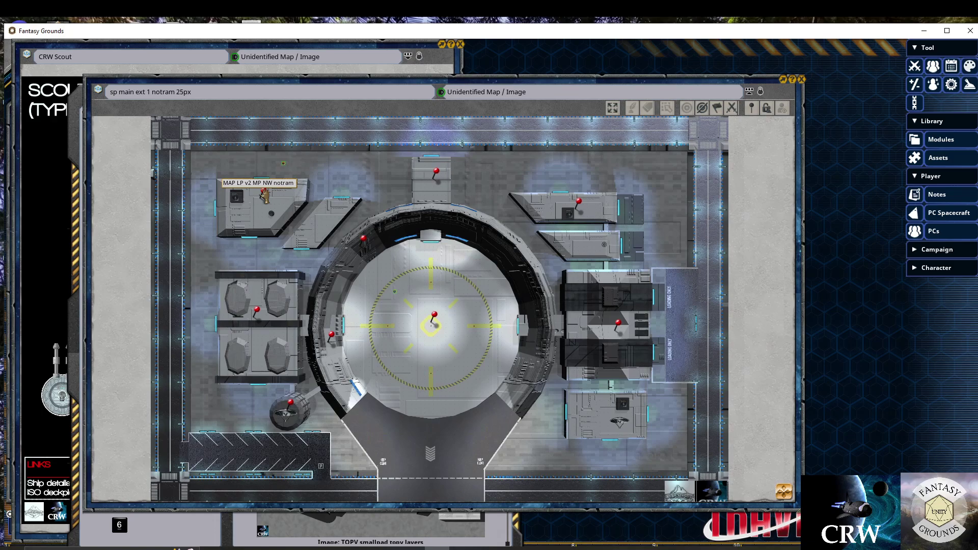
{"action": "double_click", "coordinate": [264, 194]}
{"action": "left_click_drag", "start_coordinate": [715, 85], "coordinate": [332, 56]}
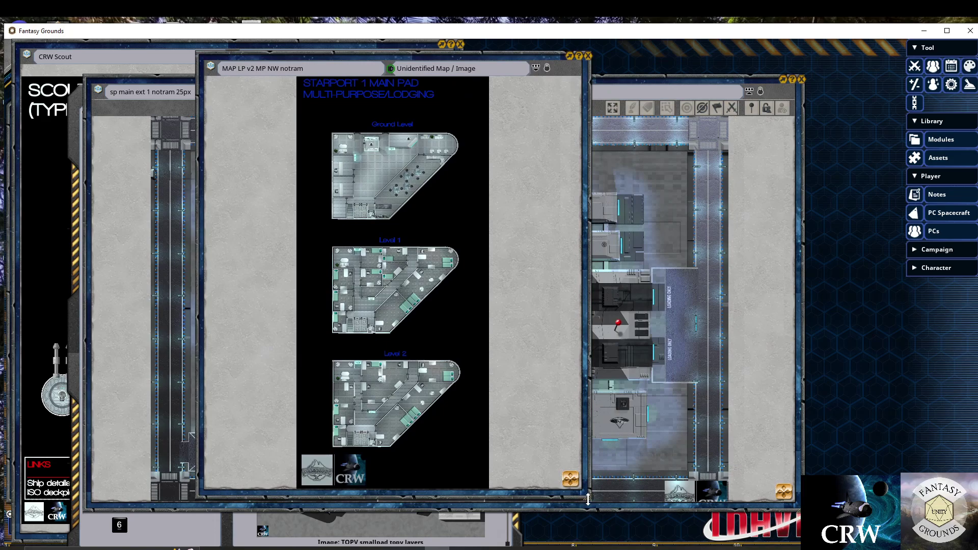
{"action": "left_click_drag", "start_coordinate": [589, 499], "coordinate": [652, 533]}
Place Player1 from the Combat Tracker on the Ground Level beside the upper entrance kiosk, and close the tracker
{"action": "scroll", "coordinate": [436, 225], "scroll_direction": "up", "scroll_amount": 5}
{"action": "left_click_drag", "start_coordinate": [436, 225], "coordinate": [494, 430]}
{"action": "scroll", "coordinate": [494, 430], "scroll_direction": "up", "scroll_amount": 2}
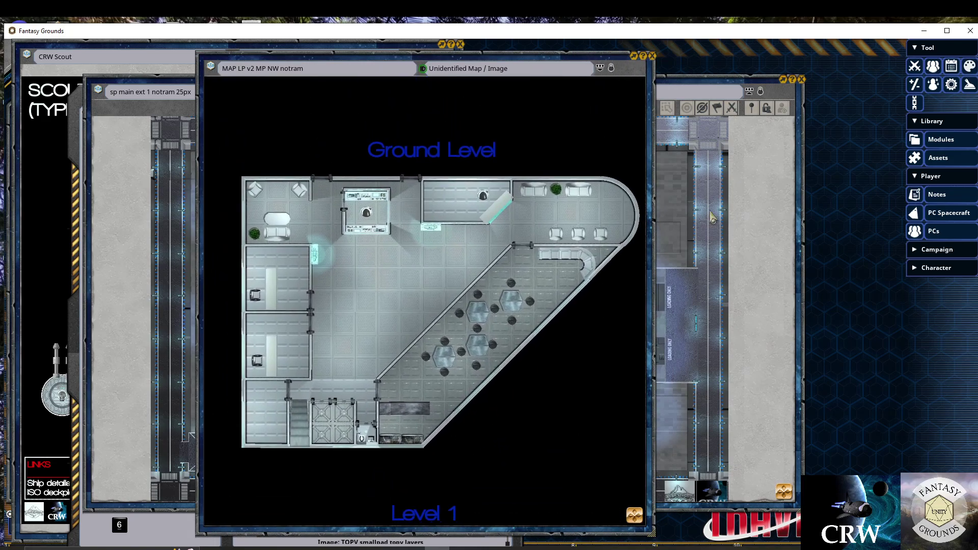
{"action": "left_click", "coordinate": [915, 66]}
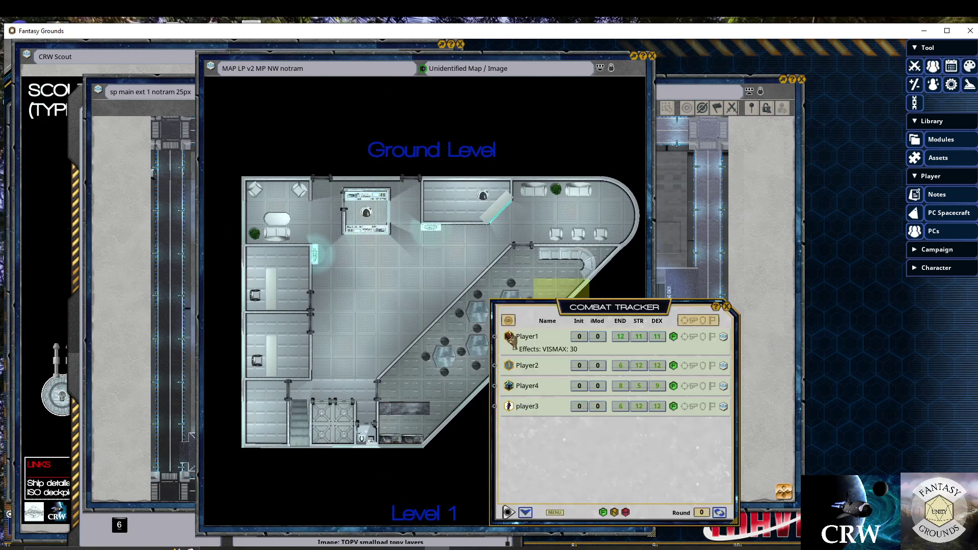
{"action": "left_click_drag", "start_coordinate": [432, 273], "coordinate": [312, 194]}
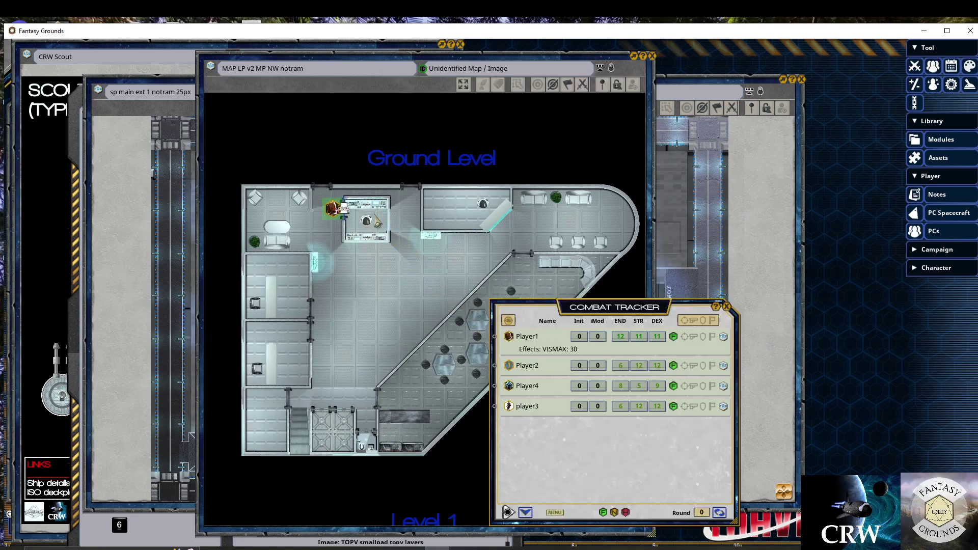
{"action": "left_click", "coordinate": [725, 306]}
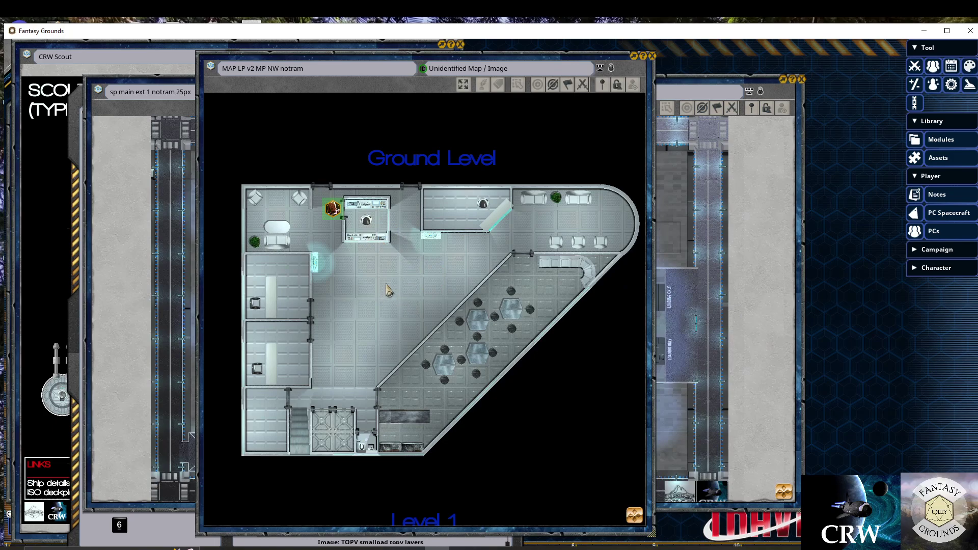
Examine the Level 1 and Level 2 lodging floors of the multi-purpose building map
{"action": "scroll", "coordinate": [388, 291], "scroll_direction": "down", "scroll_amount": 5}
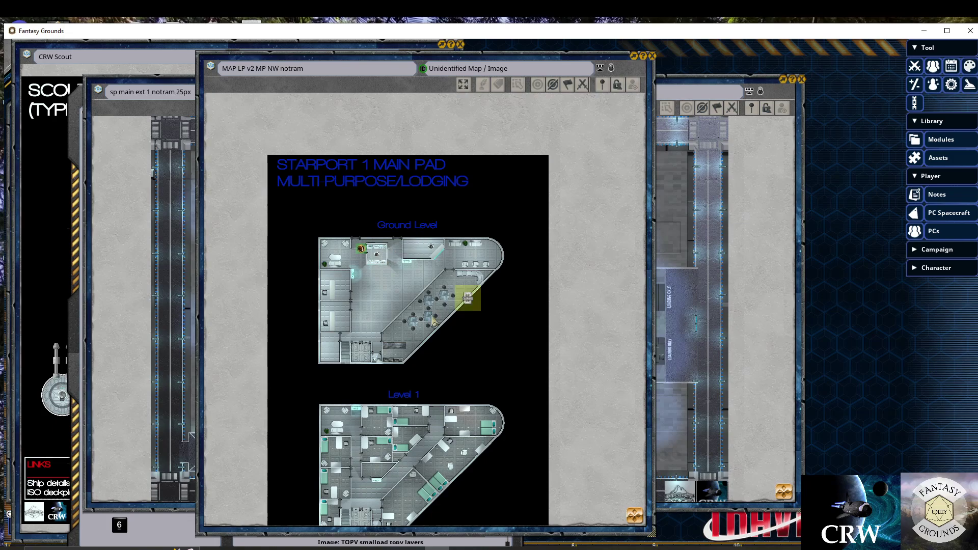
{"action": "scroll", "coordinate": [415, 245], "scroll_direction": "down", "scroll_amount": 3}
{"action": "scroll", "coordinate": [411, 430], "scroll_direction": "up", "scroll_amount": 3}
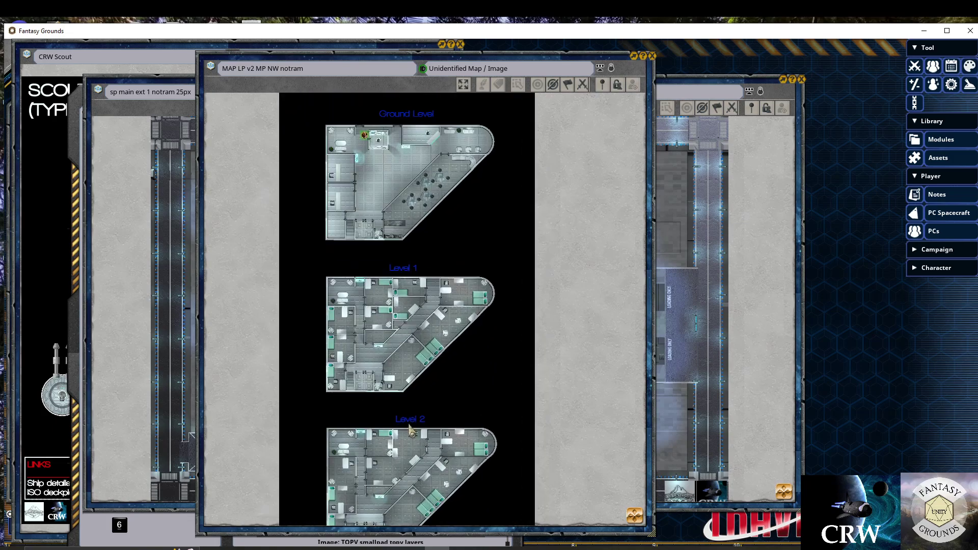
{"action": "scroll", "coordinate": [411, 430], "scroll_direction": "up", "scroll_amount": 2}
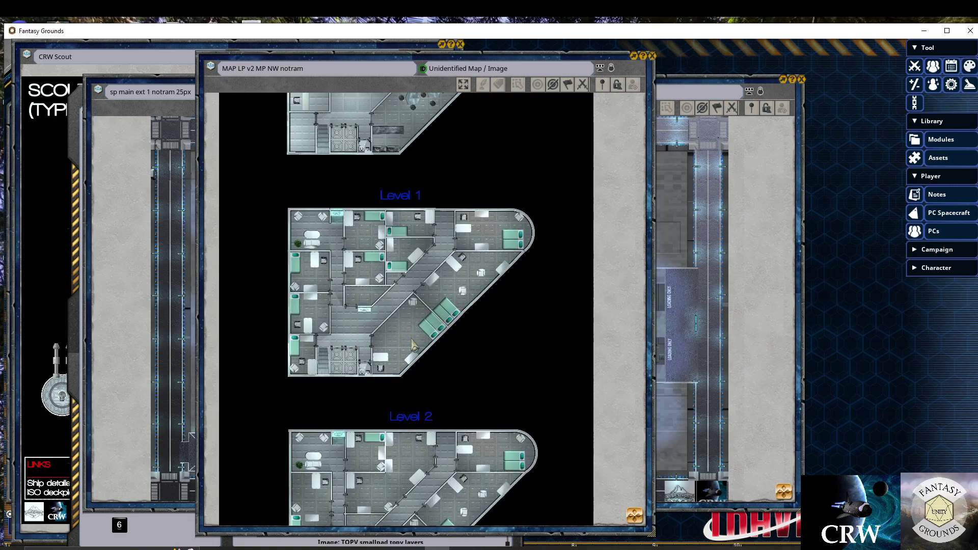
Look over Level 2 and the full multi-purpose/lodging building map, and close the map
{"action": "scroll", "coordinate": [427, 360], "scroll_direction": "down", "scroll_amount": 3}
{"action": "scroll", "coordinate": [387, 412], "scroll_direction": "up", "scroll_amount": 3}
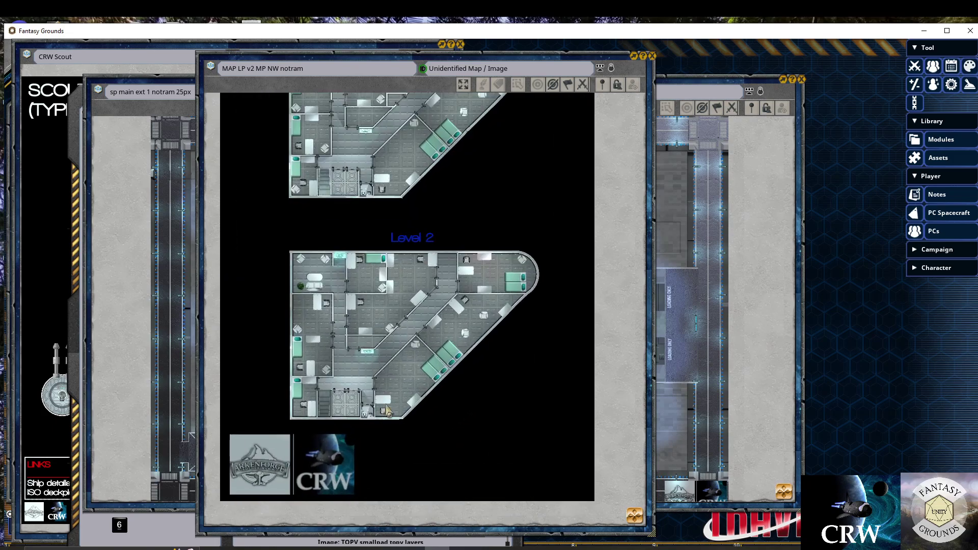
{"action": "scroll", "coordinate": [387, 413], "scroll_direction": "up", "scroll_amount": 1}
{"action": "scroll", "coordinate": [389, 417], "scroll_direction": "down", "scroll_amount": 5}
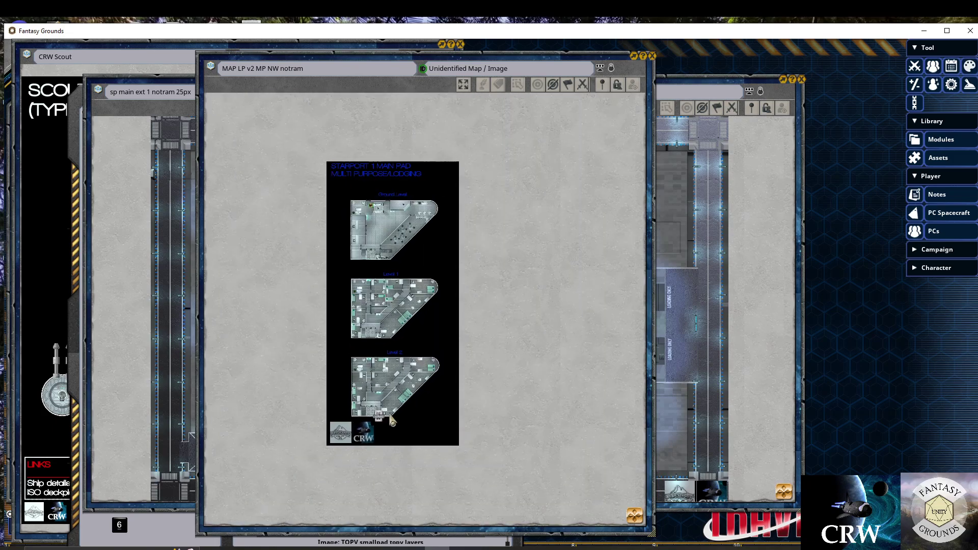
{"action": "scroll", "coordinate": [400, 219], "scroll_direction": "up", "scroll_amount": 2}
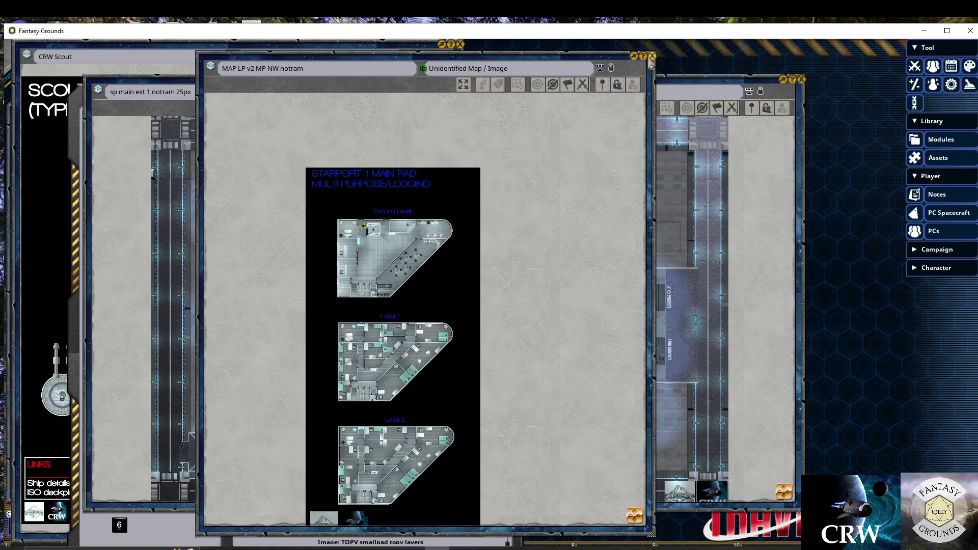
{"action": "left_click", "coordinate": [652, 55]}
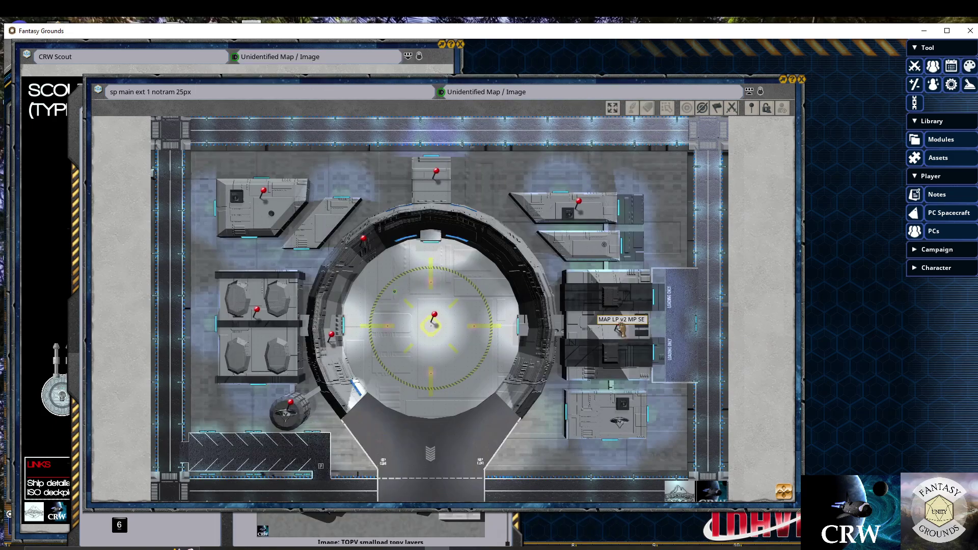
Open the MAP LP v2 MP SE map from the eastern building's pin, inspect its cargo warehouse area and reposition its window
{"action": "double_click", "coordinate": [619, 326]}
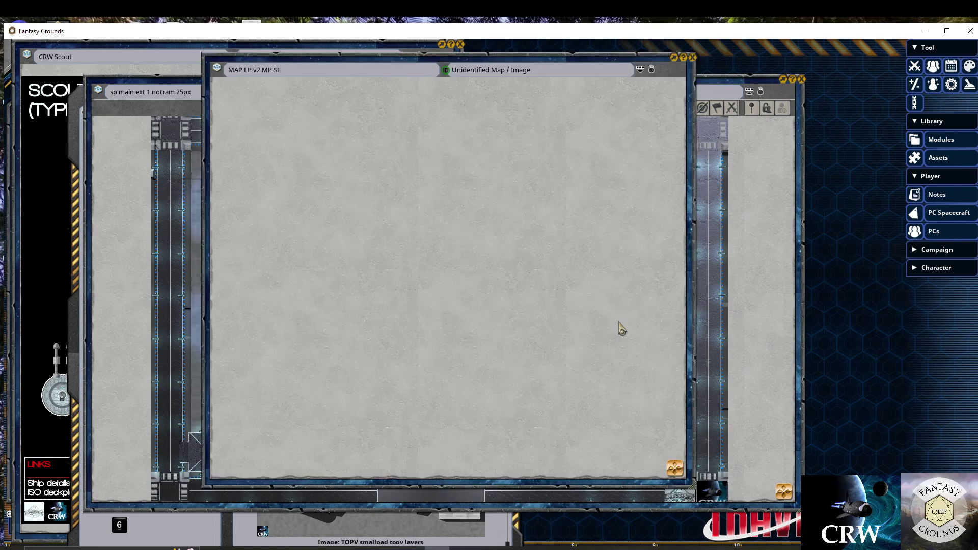
{"action": "scroll", "coordinate": [351, 213], "scroll_direction": "up", "scroll_amount": 5}
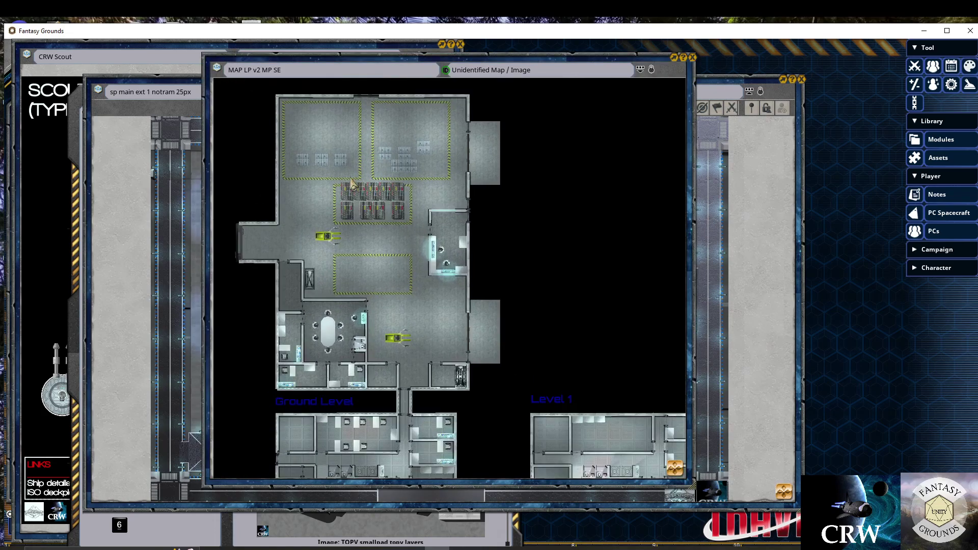
{"action": "scroll", "coordinate": [351, 267], "scroll_direction": "down", "scroll_amount": 5}
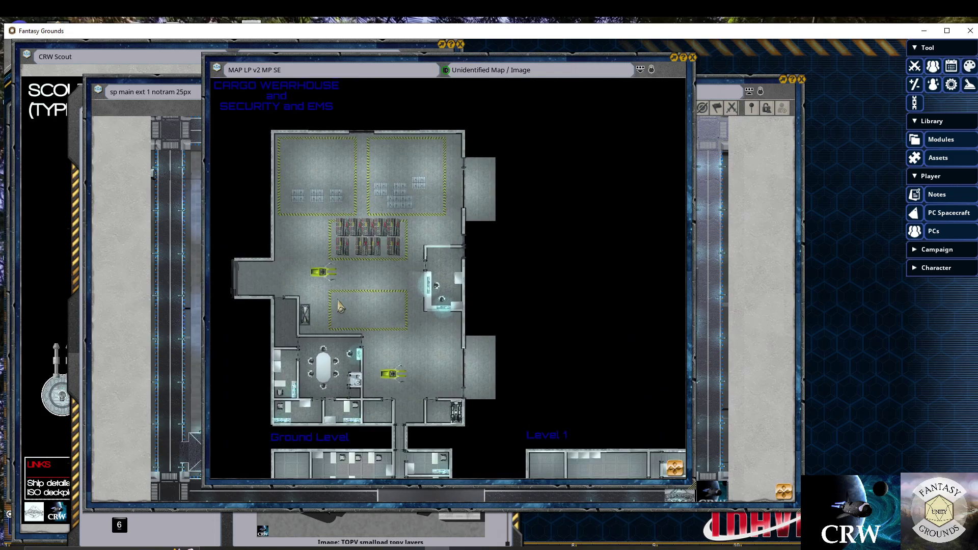
{"action": "scroll", "coordinate": [358, 232], "scroll_direction": "up", "scroll_amount": 6}
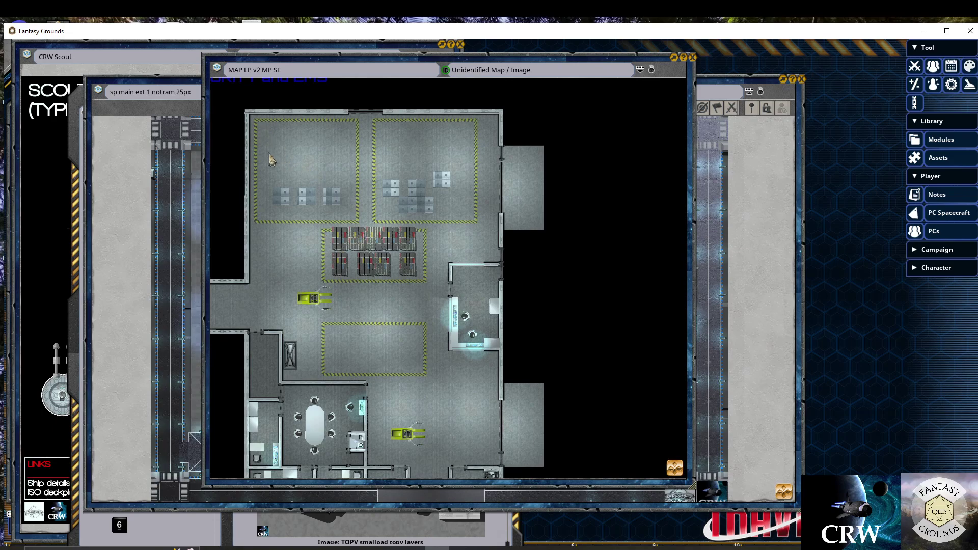
{"action": "left_click_drag", "start_coordinate": [653, 77], "coordinate": [650, 99]}
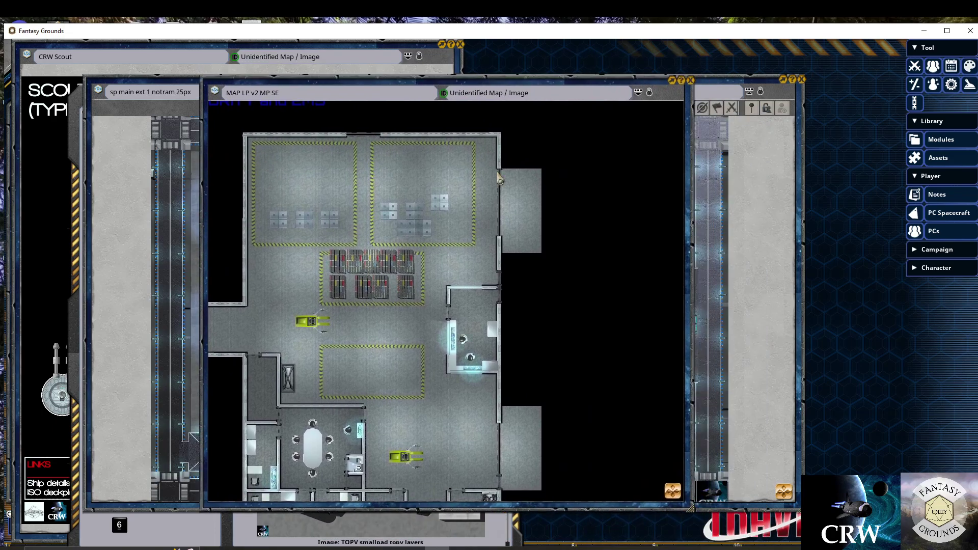
Unlock the MAP LP v2 MP SE map and delete all its cargostack1, 4x4100px cargom and CargoHandler layers, keeping Lights and the base map
{"action": "left_click", "coordinate": [650, 95]}
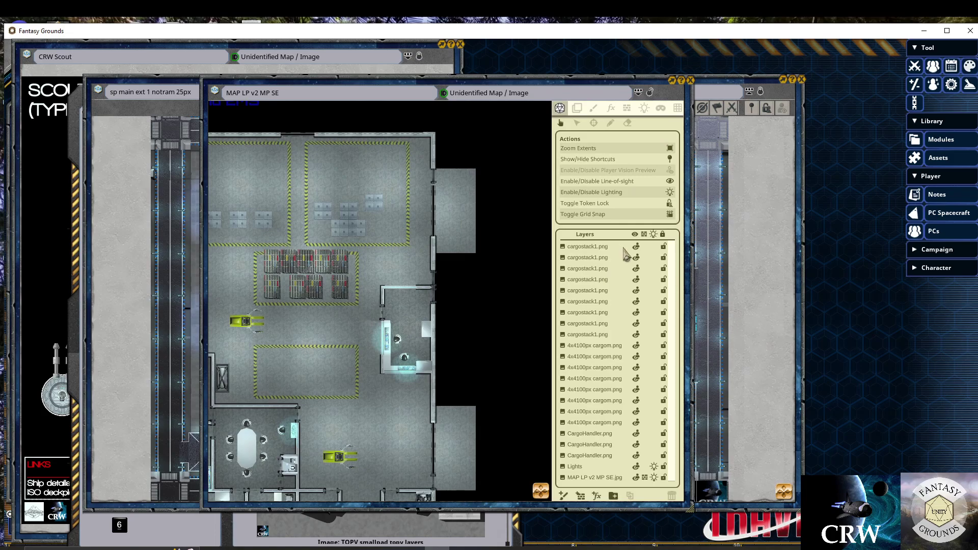
{"action": "left_click", "coordinate": [595, 248]}
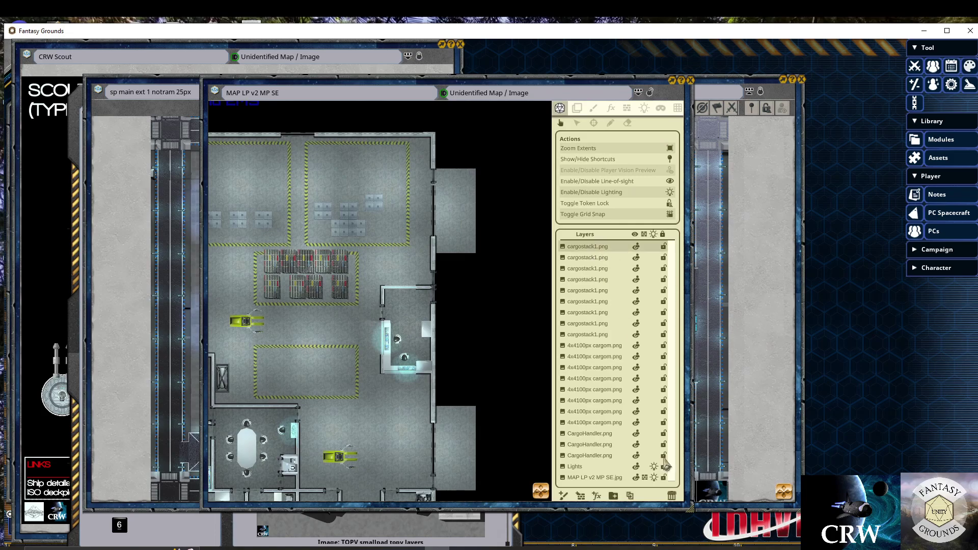
{"action": "left_click", "coordinate": [672, 496]}
{"action": "left_click", "coordinate": [672, 496]}
{"action": "left_click", "coordinate": [672, 497]}
{"action": "left_click", "coordinate": [672, 497]}
{"action": "left_click", "coordinate": [672, 496]}
{"action": "left_click", "coordinate": [672, 496]}
{"action": "left_click", "coordinate": [672, 496]}
{"action": "left_click", "coordinate": [672, 496]}
{"action": "left_click", "coordinate": [672, 496]}
{"action": "left_click", "coordinate": [672, 496]}
{"action": "left_click", "coordinate": [672, 496]}
{"action": "left_click", "coordinate": [672, 496]}
{"action": "left_click", "coordinate": [672, 497]}
{"action": "left_click", "coordinate": [672, 496]}
{"action": "left_click", "coordinate": [671, 496]}
{"action": "left_click", "coordinate": [672, 496]}
{"action": "left_click", "coordinate": [672, 496]}
{"action": "left_click", "coordinate": [672, 497]}
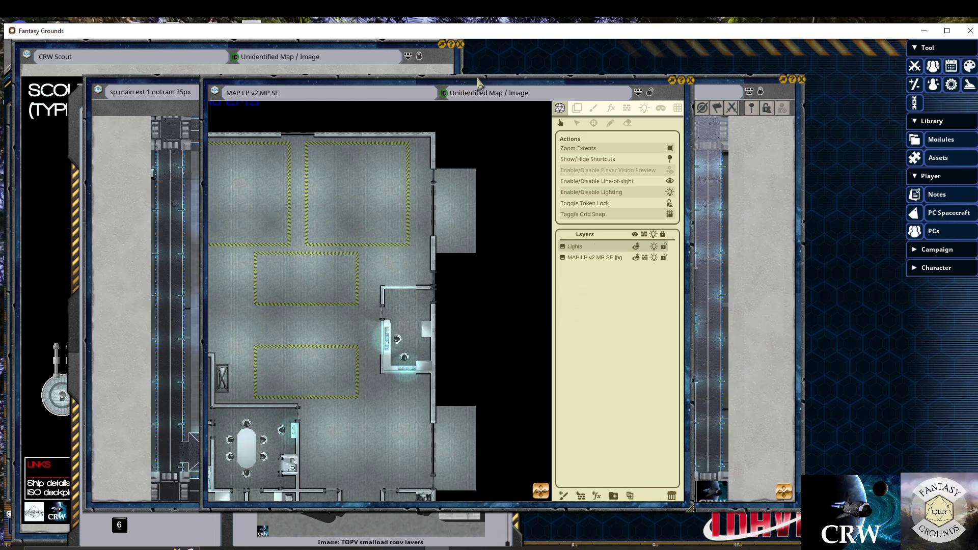
Widen the MAP LP v2 MP SE window and reposition it over the starport map
{"action": "left_click_drag", "start_coordinate": [489, 84], "coordinate": [558, 70]}
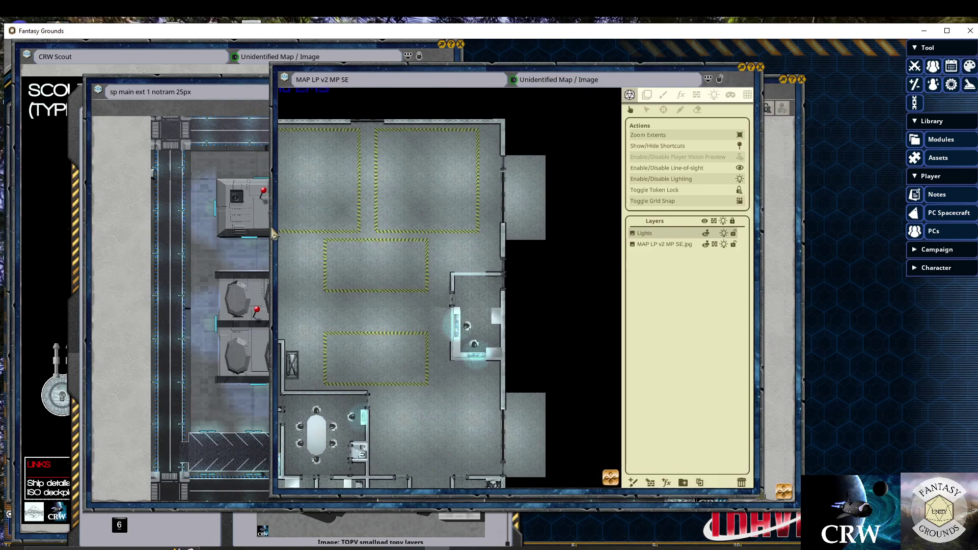
{"action": "left_click_drag", "start_coordinate": [762, 270], "coordinate": [935, 267]}
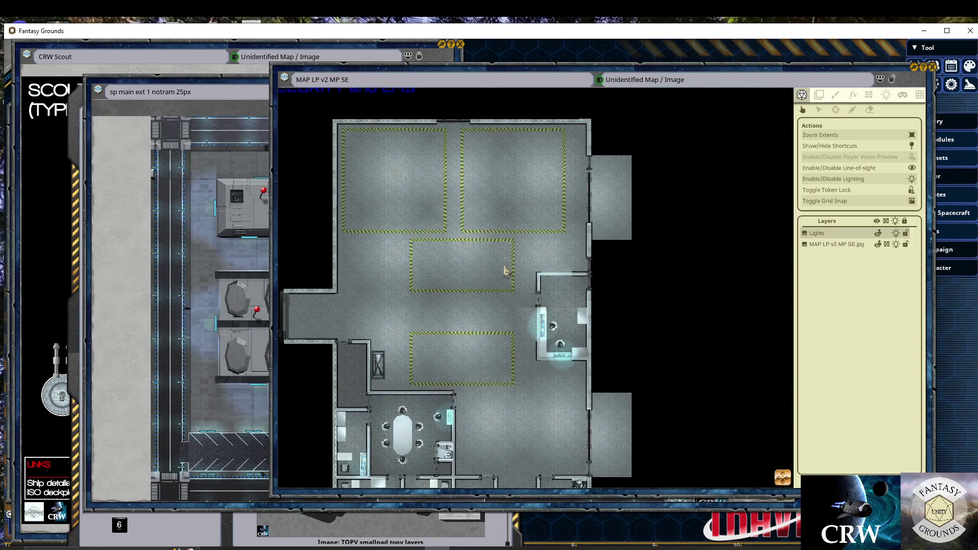
{"action": "left_click_drag", "start_coordinate": [833, 71], "coordinate": [653, 65]}
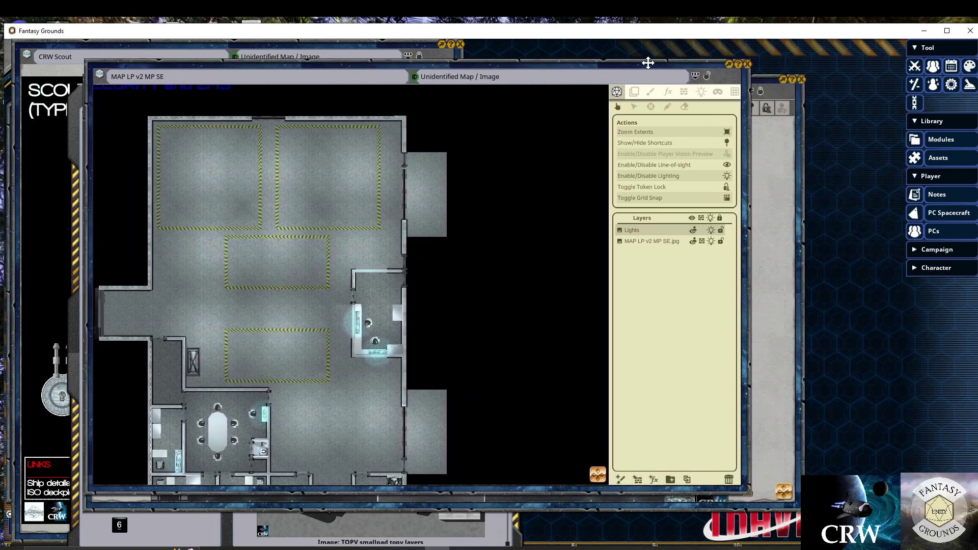
Open the Cargo folder of the CRW Starport 1 assets, and reposition and widen the Assets window
{"action": "left_click", "coordinate": [942, 157]}
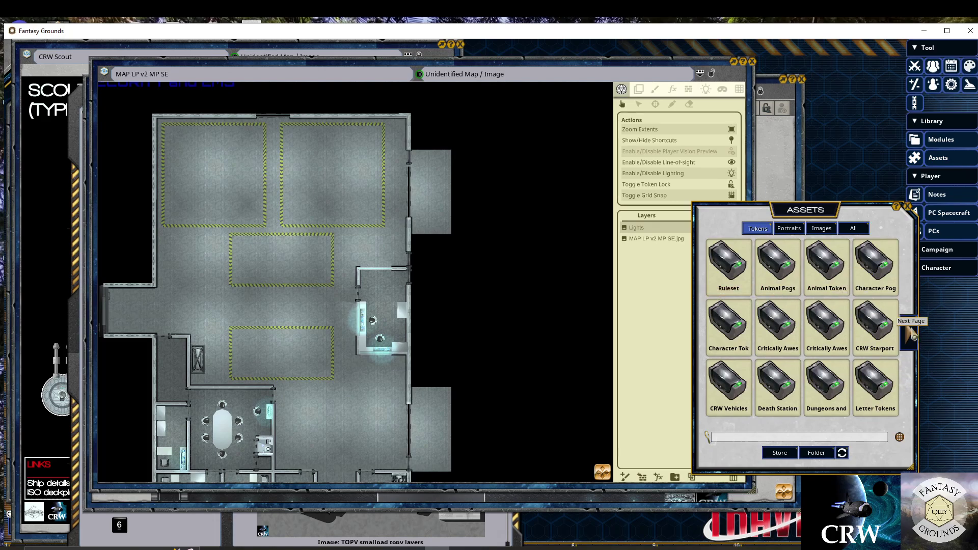
{"action": "left_click", "coordinate": [880, 332]}
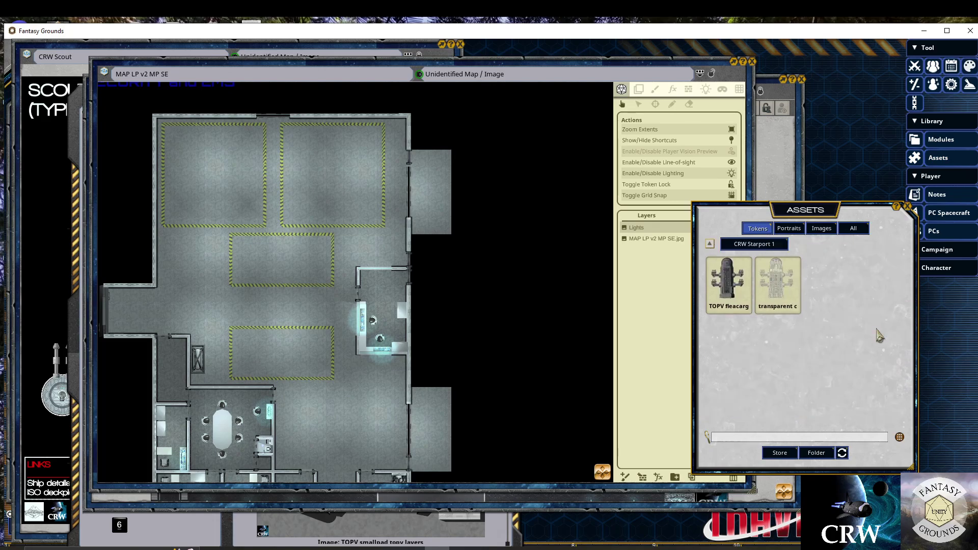
{"action": "left_click", "coordinate": [855, 228]}
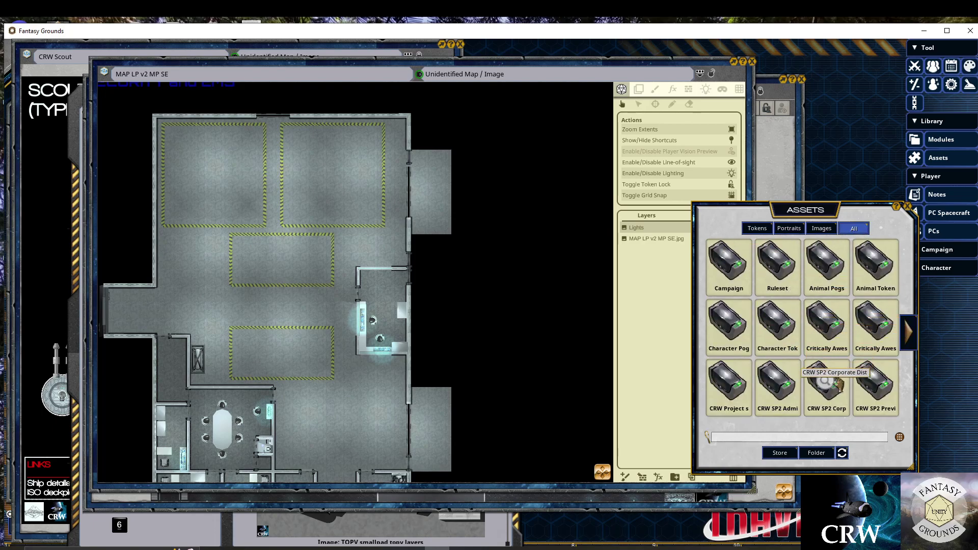
{"action": "left_click", "coordinate": [909, 334]}
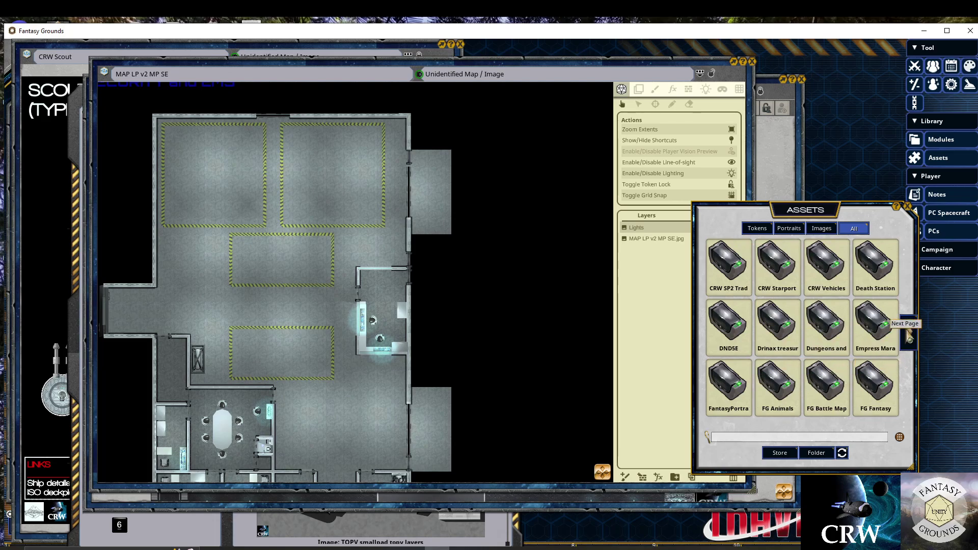
{"action": "left_click", "coordinate": [778, 271]}
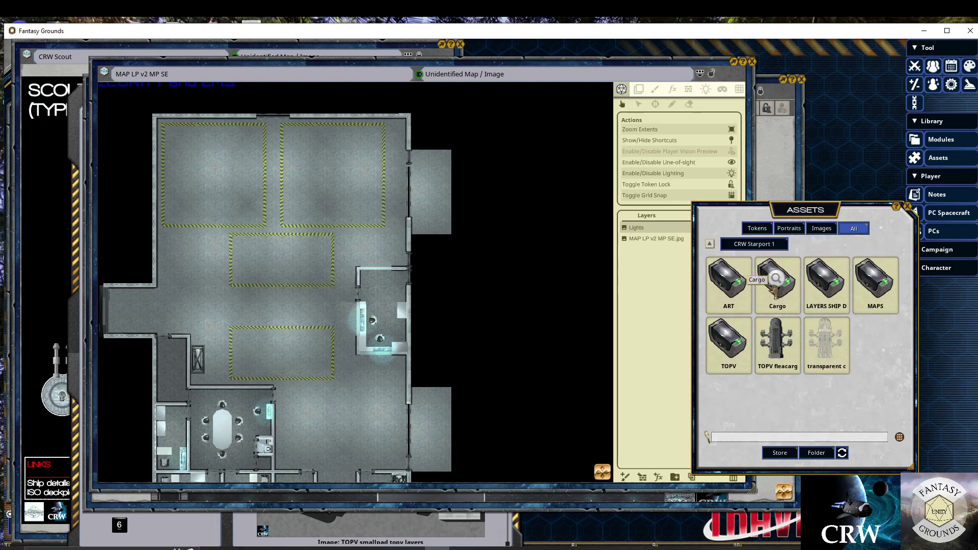
{"action": "left_click", "coordinate": [776, 283]}
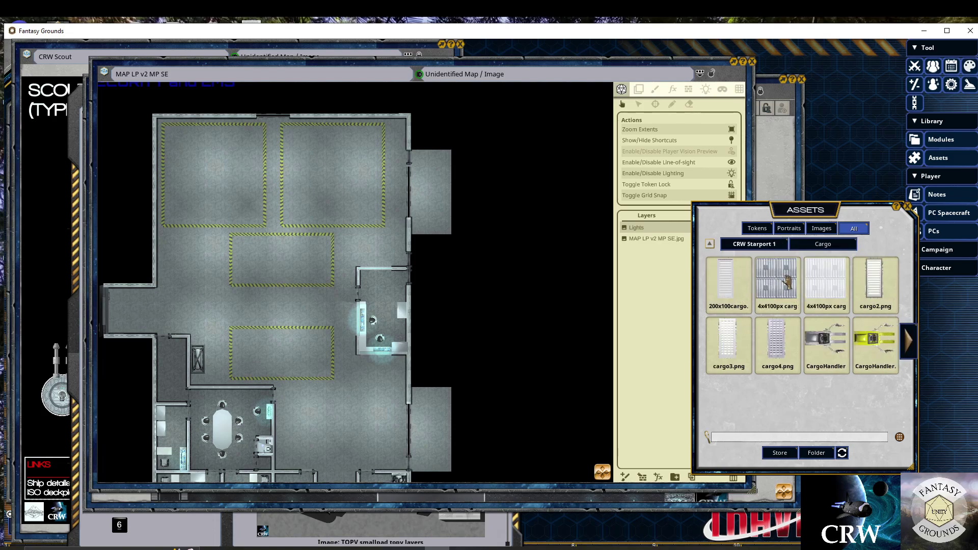
{"action": "left_click_drag", "start_coordinate": [719, 214], "coordinate": [530, 208]}
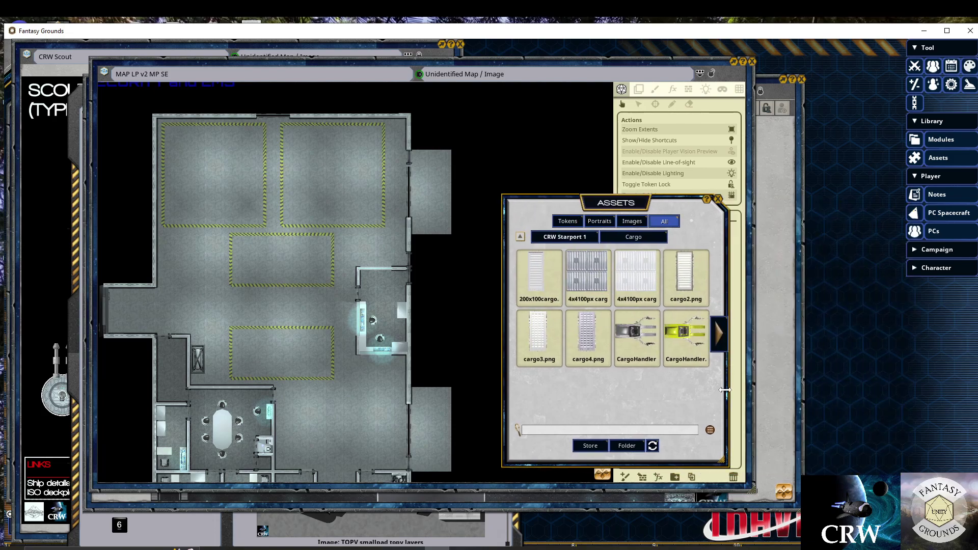
{"action": "left_click_drag", "start_coordinate": [728, 388], "coordinate": [894, 384]}
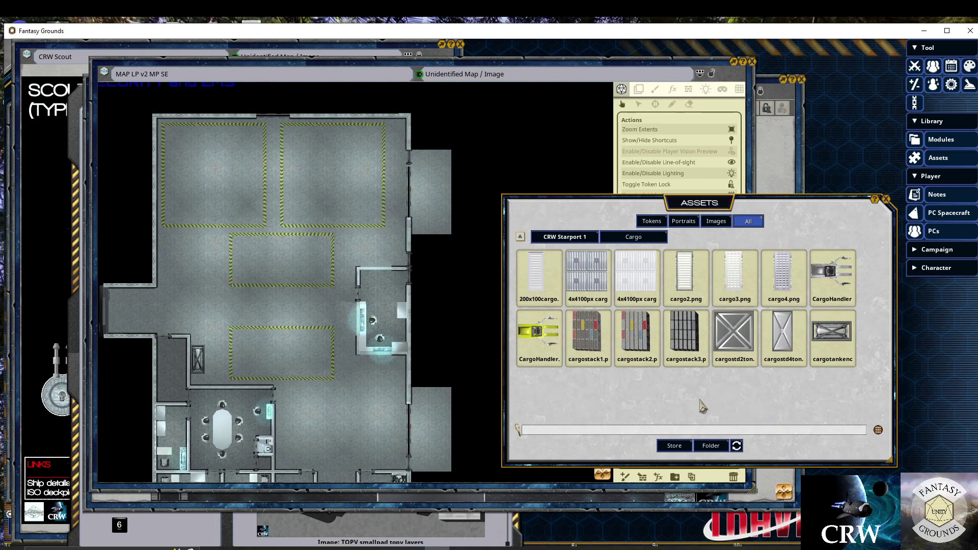
Place two yellow CargoHandler.png tiles in the warehouse, one by the west entrance and one beside the meeting room
{"action": "left_click", "coordinate": [639, 89]}
{"action": "left_click", "coordinate": [825, 205]}
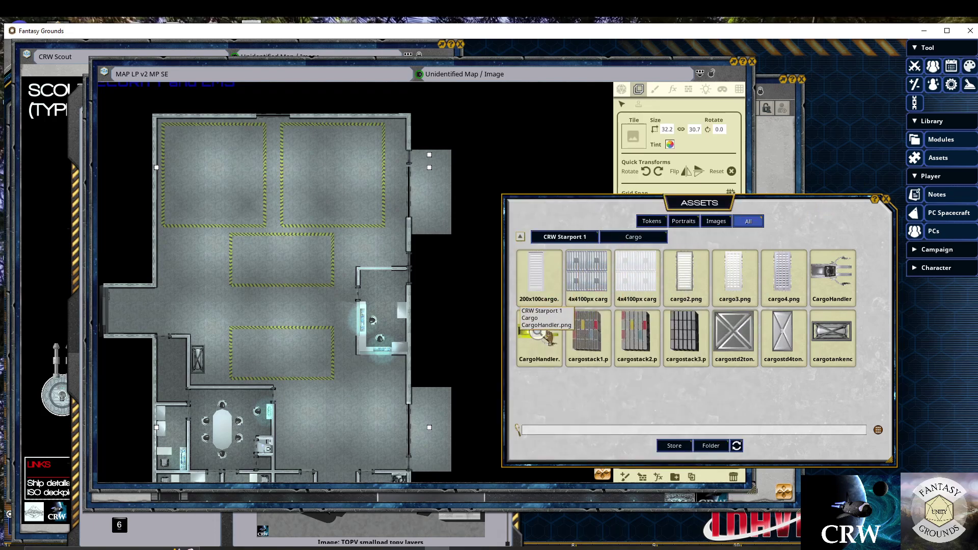
{"action": "left_click_drag", "start_coordinate": [550, 337], "coordinate": [630, 128]}
{"action": "left_click", "coordinate": [192, 303]}
{"action": "left_click", "coordinate": [191, 300]}
{"action": "left_click", "coordinate": [308, 404]}
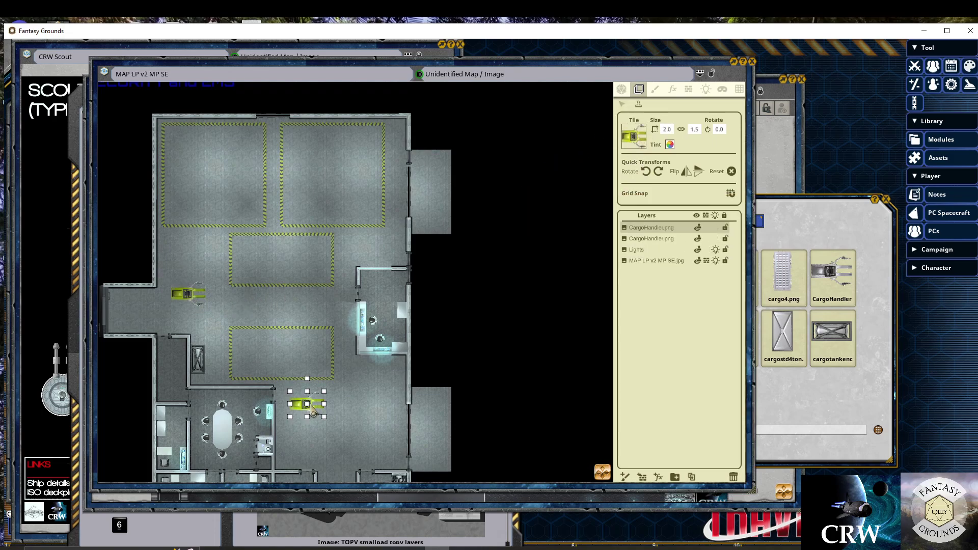
Place ten 4x4100px cargom.png tiles in the warehouse, five in each of the two large marked bays at the north end
{"action": "left_click", "coordinate": [814, 208]}
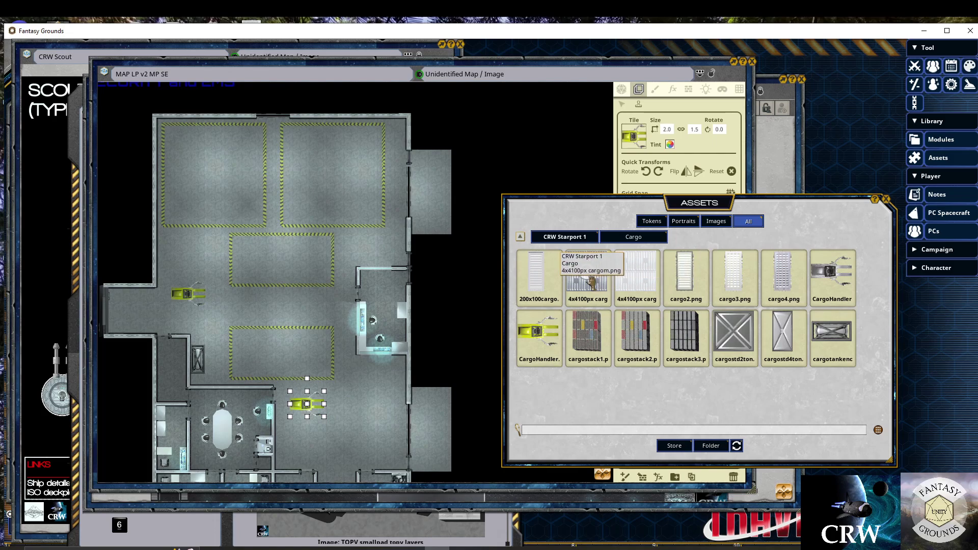
{"action": "left_click_drag", "start_coordinate": [591, 283], "coordinate": [633, 135]}
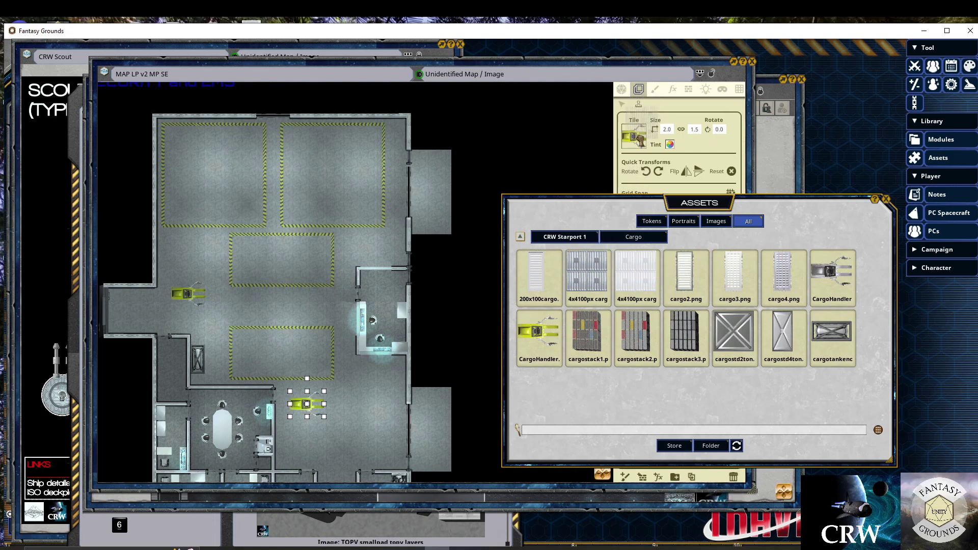
{"action": "left_click", "coordinate": [183, 208]}
{"action": "left_click", "coordinate": [214, 209]}
{"action": "left_click", "coordinate": [239, 176]}
{"action": "left_click", "coordinate": [205, 176]}
{"action": "left_click", "coordinate": [179, 175]}
{"action": "left_click", "coordinate": [299, 174]}
{"action": "left_click", "coordinate": [341, 176]}
{"action": "left_click", "coordinate": [366, 176]}
{"action": "left_click", "coordinate": [299, 201]}
{"action": "left_click", "coordinate": [341, 201]}
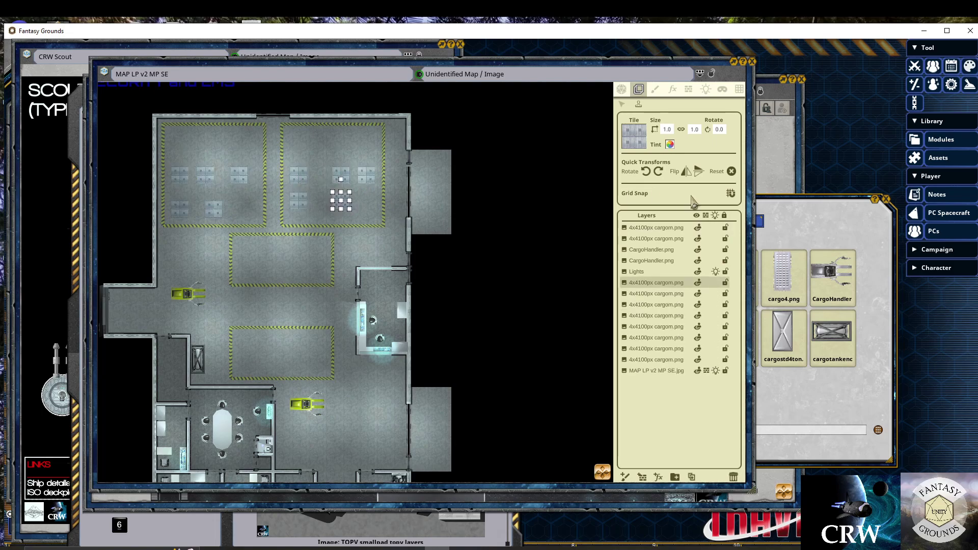
{"action": "left_click", "coordinate": [806, 234]}
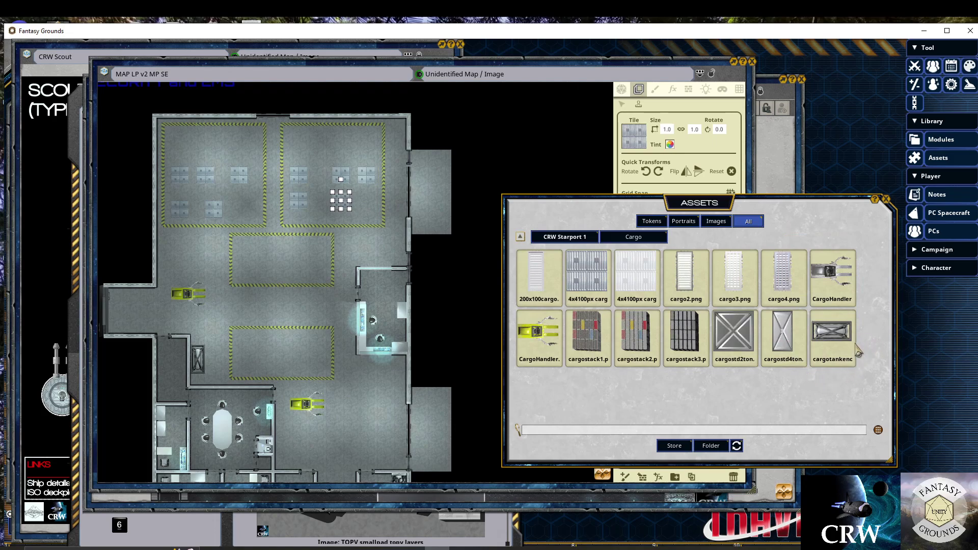
{"action": "left_click_drag", "start_coordinate": [590, 328], "coordinate": [639, 138]}
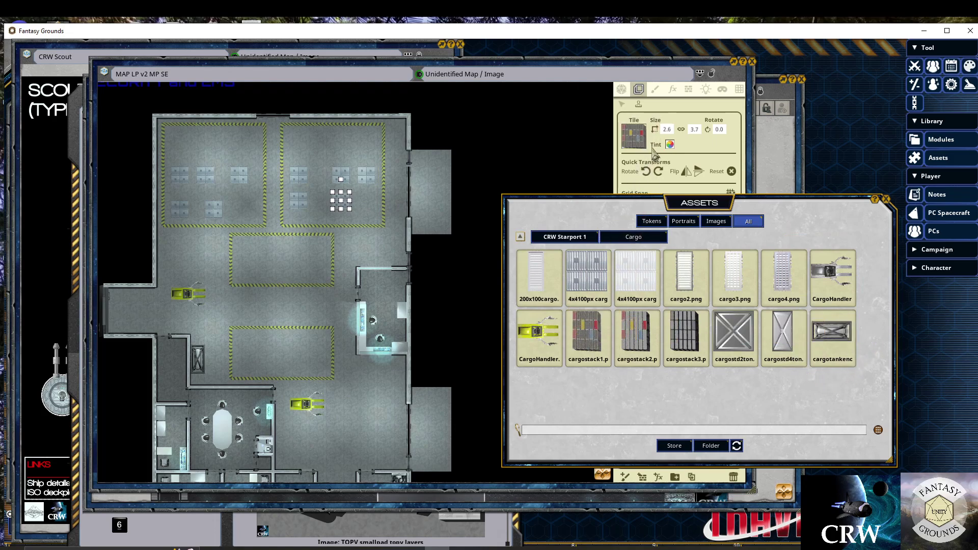
{"action": "left_click", "coordinate": [668, 129]}
{"action": "left_click", "coordinate": [689, 90]}
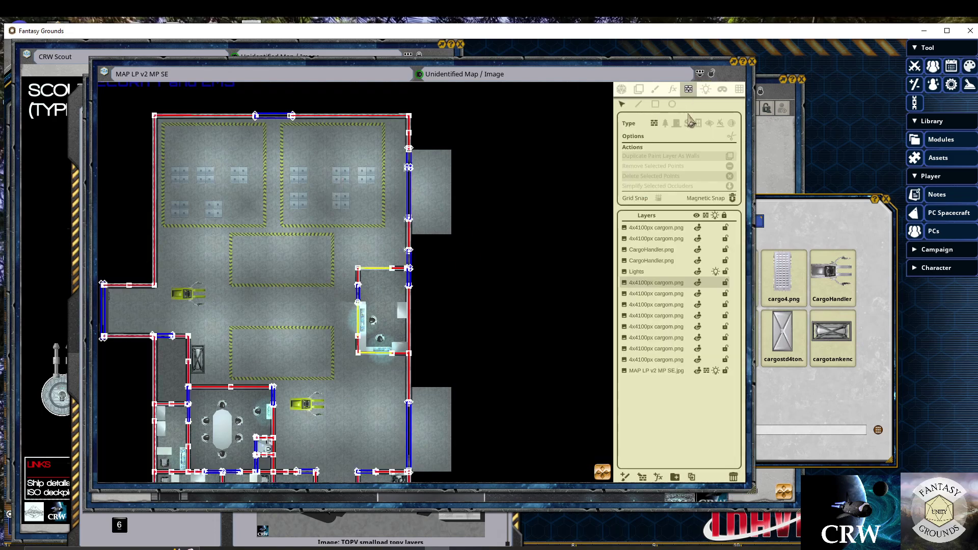
{"action": "left_click", "coordinate": [621, 89]}
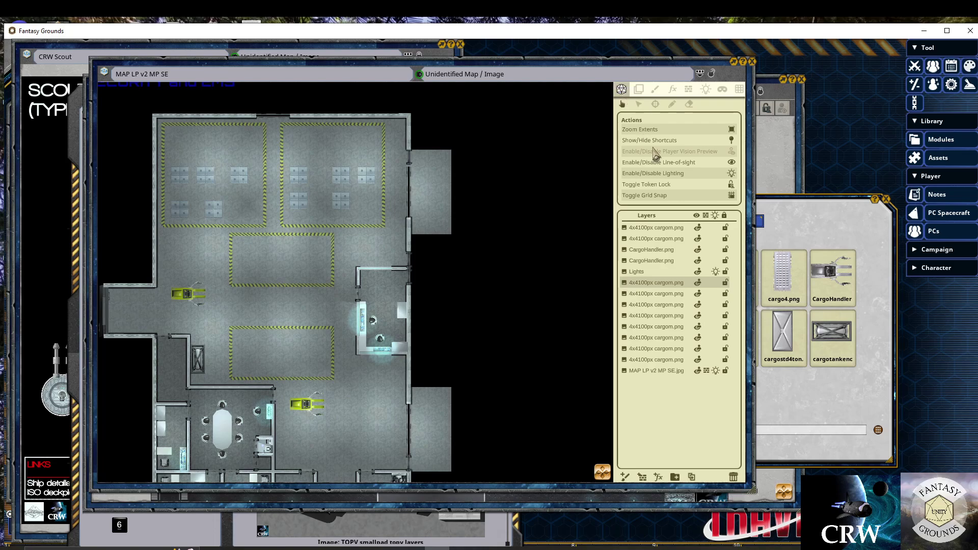
{"action": "left_click", "coordinate": [643, 94]}
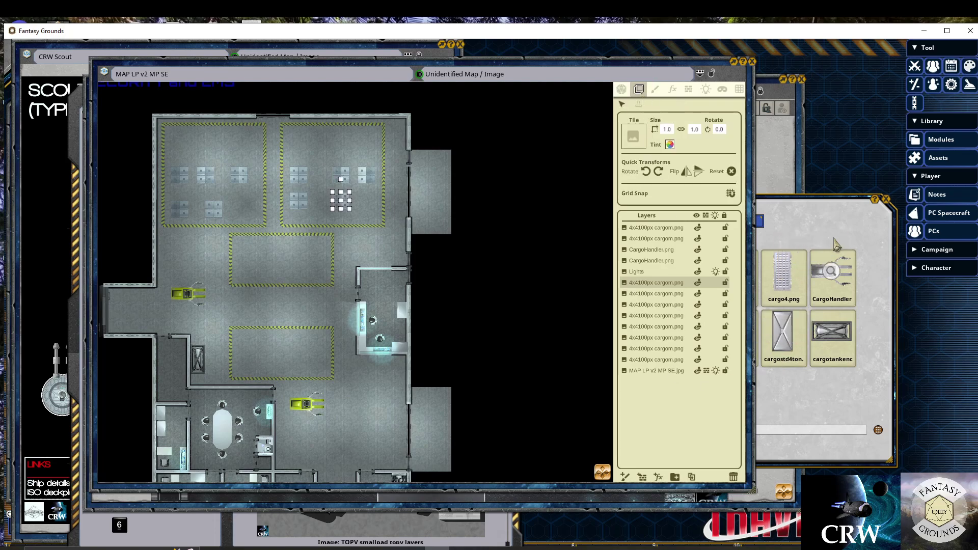
Place seven cargostack1.png tiles, sized 1.0 by 1.4, in the marked warehouse bay just south of the two large north bays
{"action": "left_click", "coordinate": [831, 271]}
{"action": "left_click_drag", "start_coordinate": [653, 344], "coordinate": [634, 136]}
{"action": "left_click", "coordinate": [669, 130]}
{"action": "type", "text": "1"}
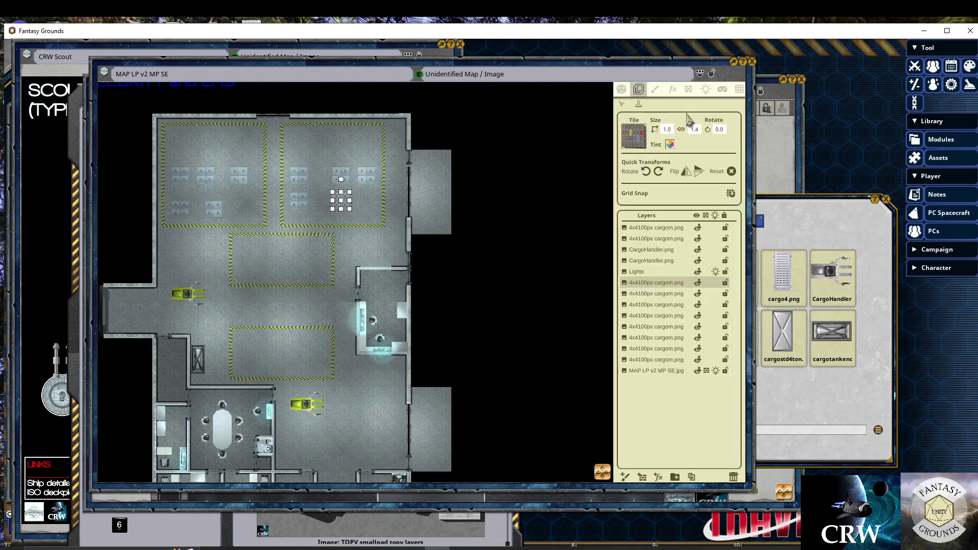
{"action": "left_click", "coordinate": [249, 252]}
{"action": "left_click", "coordinate": [267, 253]}
{"action": "left_click", "coordinate": [289, 254]}
{"action": "left_click", "coordinate": [307, 258]}
{"action": "left_click", "coordinate": [315, 252]}
{"action": "left_click", "coordinate": [273, 277]}
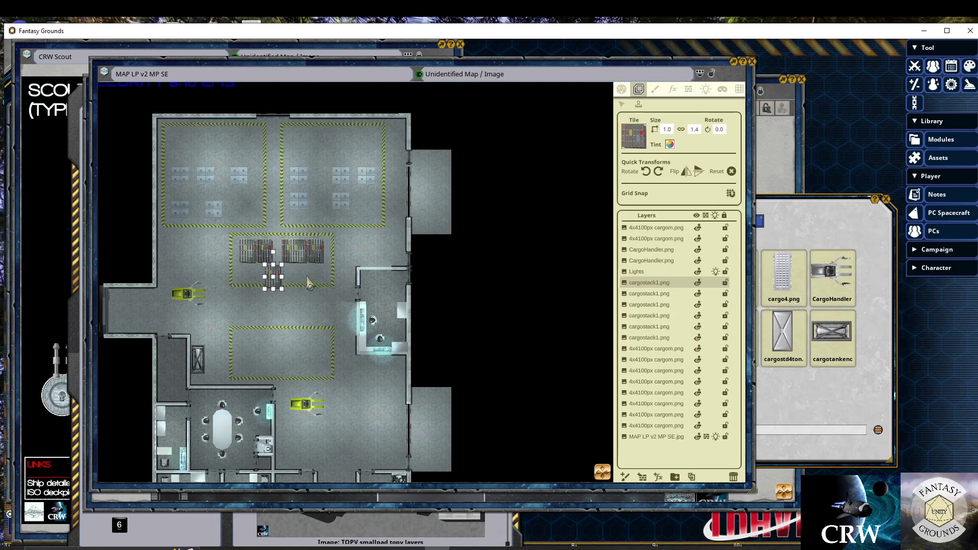
{"action": "left_click", "coordinate": [306, 272]}
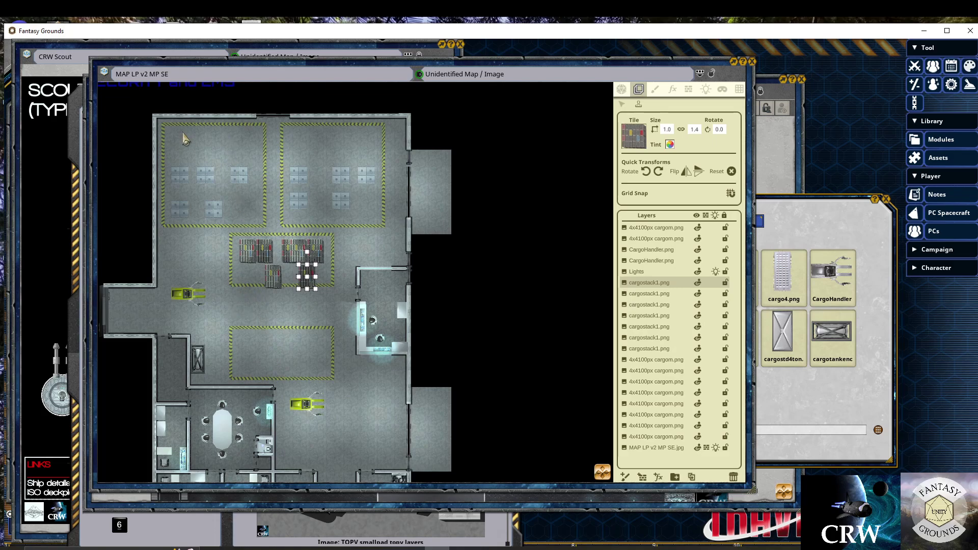
Examine the stocked warehouse and the Ground Level and Level 1 plans, and close the MAP LP v2 MP SE window
{"action": "scroll", "coordinate": [180, 147], "scroll_direction": "up", "scroll_amount": 2}
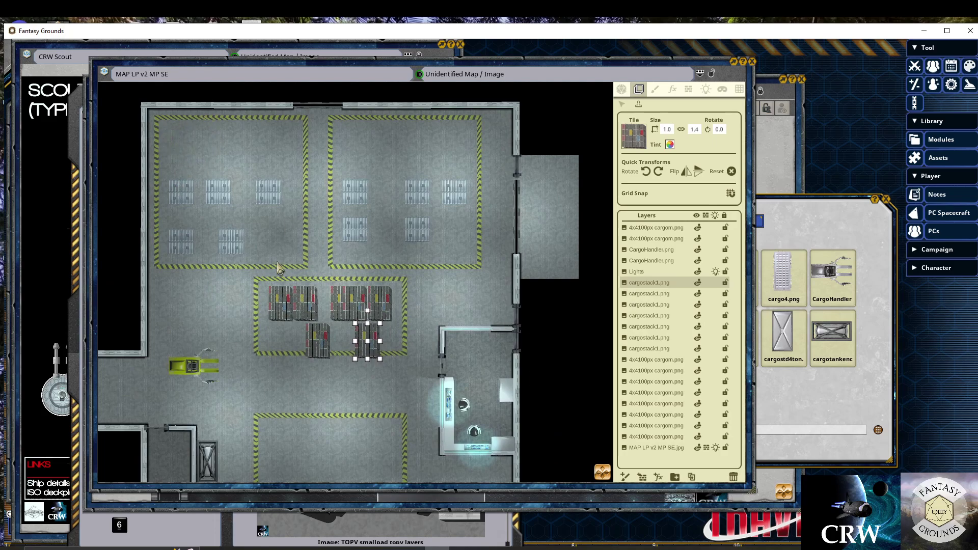
{"action": "scroll", "coordinate": [259, 269], "scroll_direction": "down", "scroll_amount": 3}
{"action": "scroll", "coordinate": [216, 267], "scroll_direction": "down", "scroll_amount": 1}
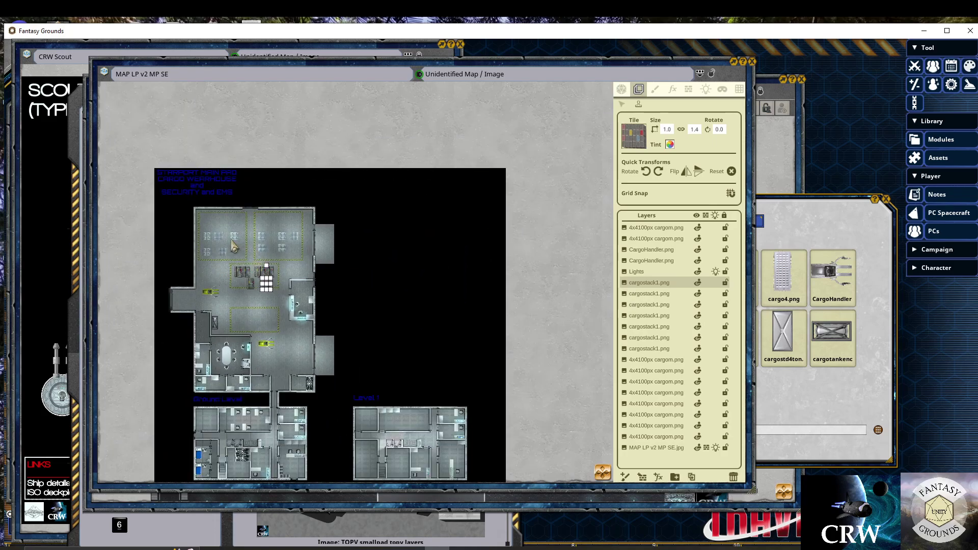
{"action": "scroll", "coordinate": [234, 247], "scroll_direction": "down", "scroll_amount": 1}
{"action": "scroll", "coordinate": [270, 397], "scroll_direction": "up", "scroll_amount": 3}
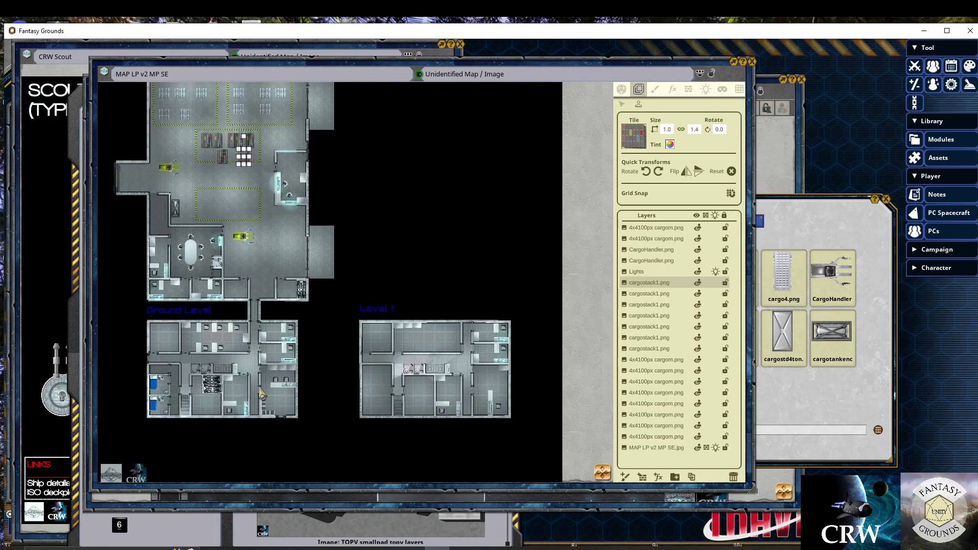
{"action": "scroll", "coordinate": [265, 396], "scroll_direction": "down", "scroll_amount": 1}
{"action": "scroll", "coordinate": [259, 396], "scroll_direction": "down", "scroll_amount": 1}
{"action": "scroll", "coordinate": [246, 263], "scroll_direction": "up", "scroll_amount": 1}
{"action": "scroll", "coordinate": [240, 227], "scroll_direction": "up", "scroll_amount": 2}
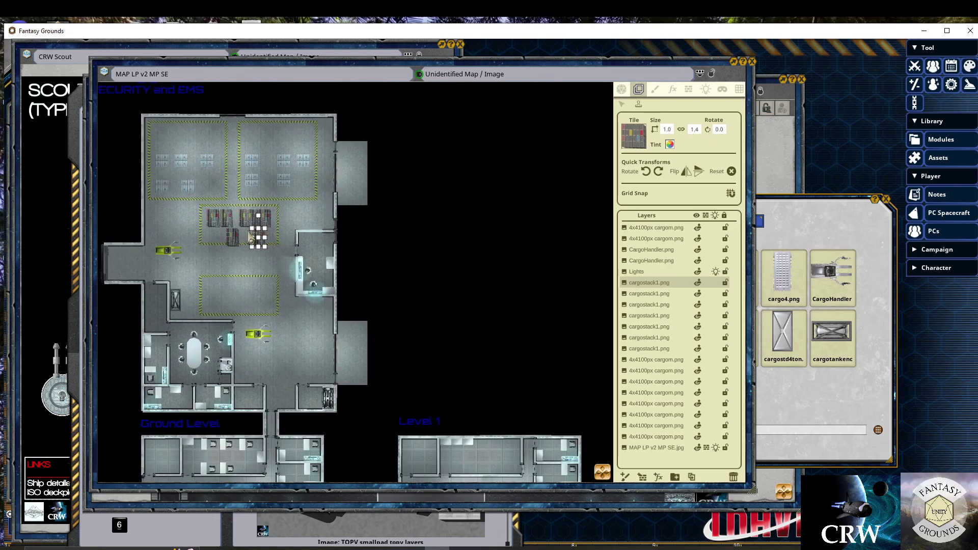
{"action": "left_click", "coordinate": [752, 62]}
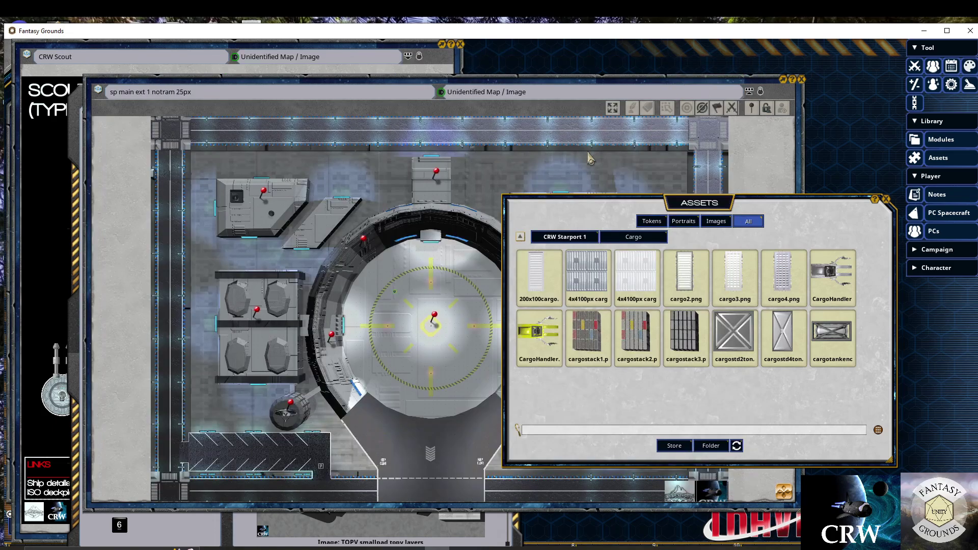
Open MAP LP v2 MP NE notram from its pin on the sp main ext 1 map, and reposition and enlarge its window
{"action": "left_click", "coordinate": [623, 131]}
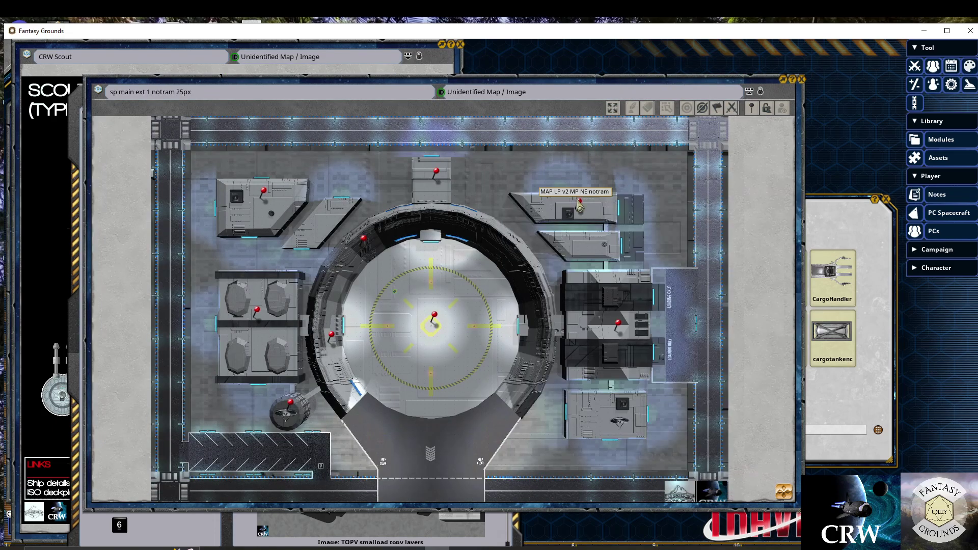
{"action": "double_click", "coordinate": [579, 206]}
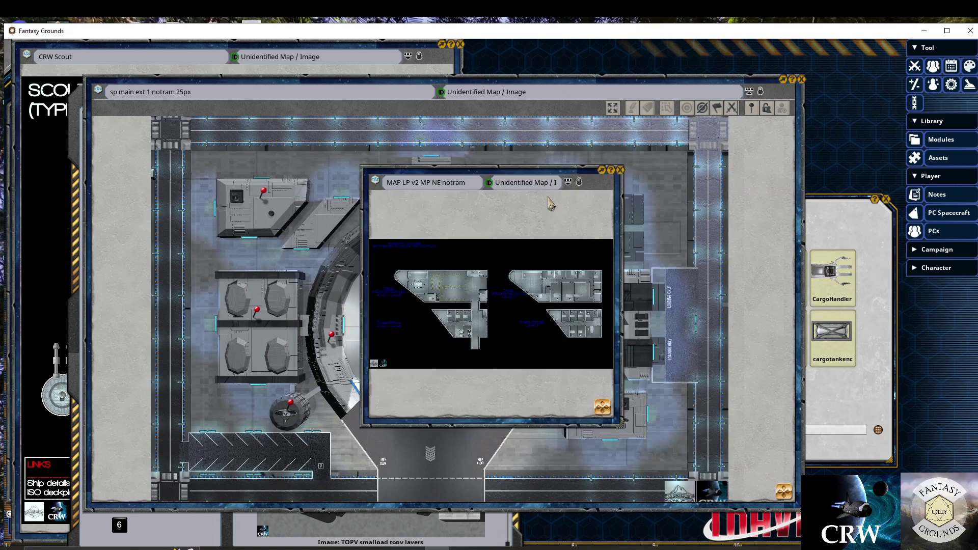
{"action": "left_click_drag", "start_coordinate": [524, 170], "coordinate": [303, 30]}
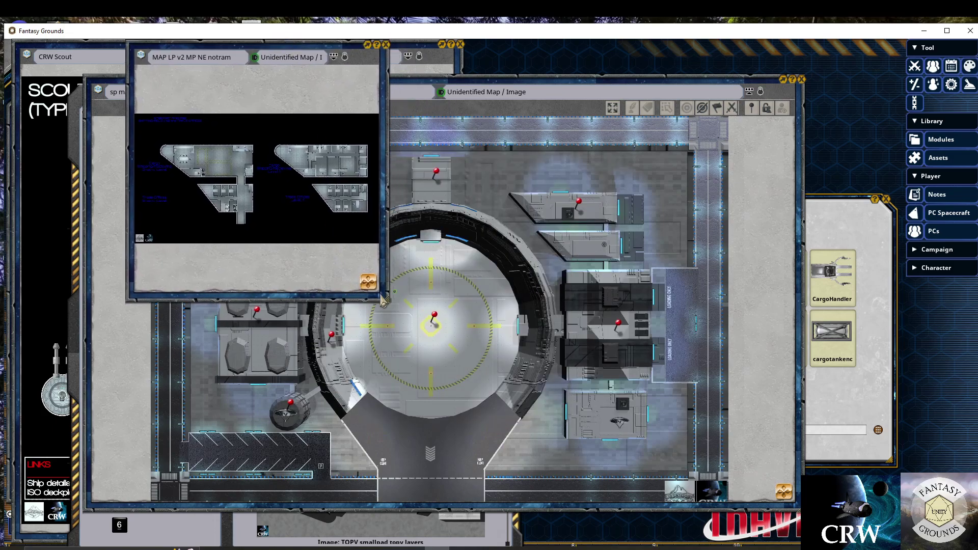
{"action": "left_click_drag", "start_coordinate": [402, 311], "coordinate": [652, 521]}
Examine the cargo shipping and trade offices floor plans, and close the MAP LP v2 MP NE notram window
{"action": "scroll", "coordinate": [376, 290], "scroll_direction": "up", "scroll_amount": 5}
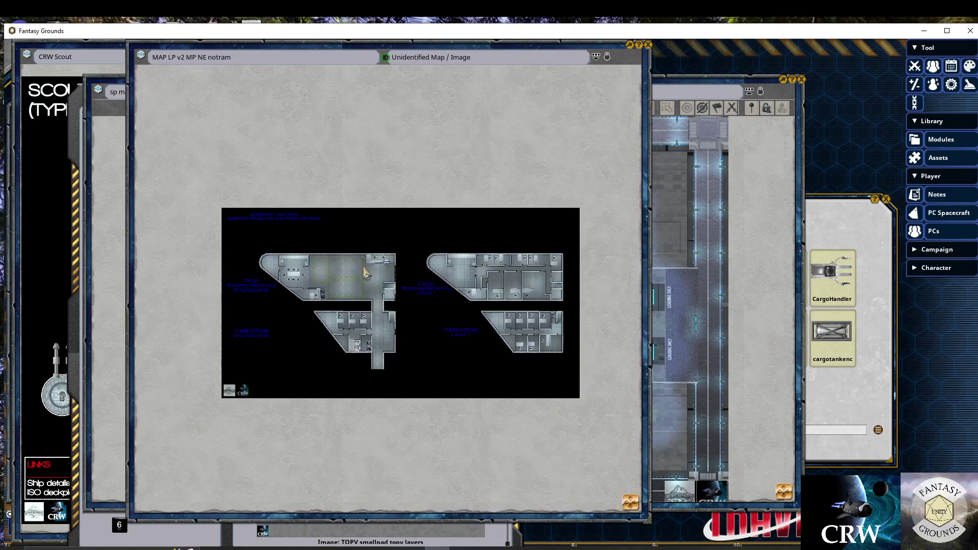
{"action": "scroll", "coordinate": [366, 293], "scroll_direction": "up", "scroll_amount": 2}
{"action": "scroll", "coordinate": [380, 281], "scroll_direction": "up", "scroll_amount": 2}
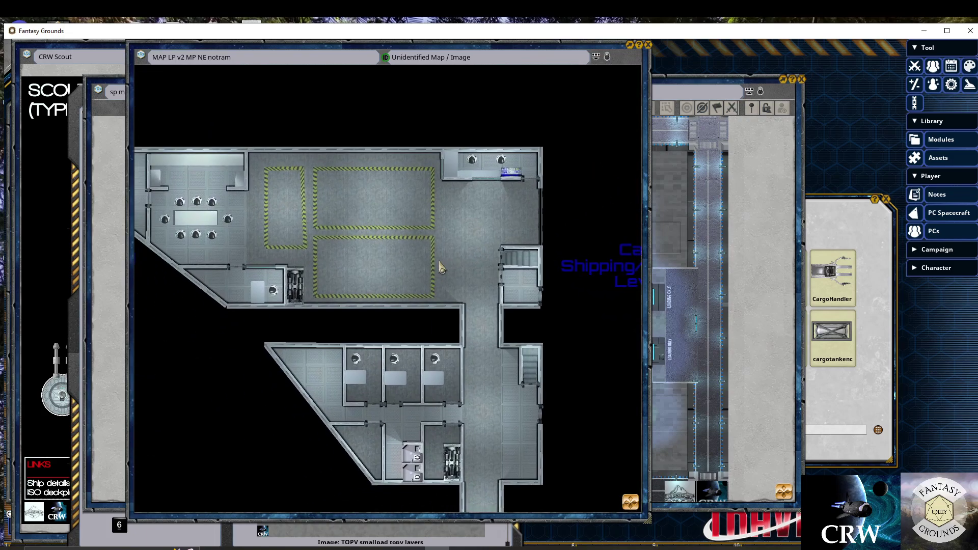
{"action": "scroll", "coordinate": [359, 255], "scroll_direction": "down", "scroll_amount": 5}
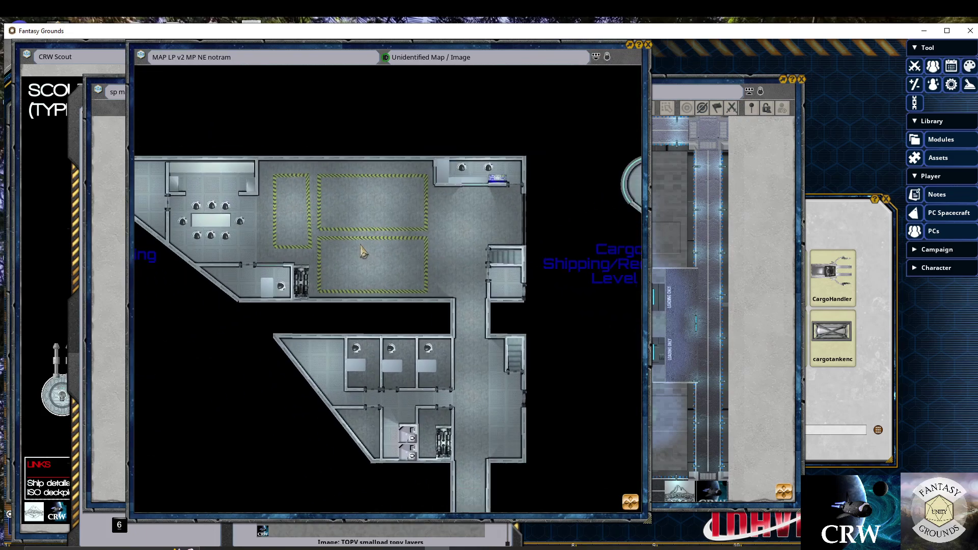
{"action": "mouse_move", "coordinate": [364, 260]}
{"action": "left_mouse_down"}
{"action": "mouse_move", "coordinate": [117, 261]}
{"action": "mouse_move", "coordinate": [358, 264]}
{"action": "left_mouse_up"}
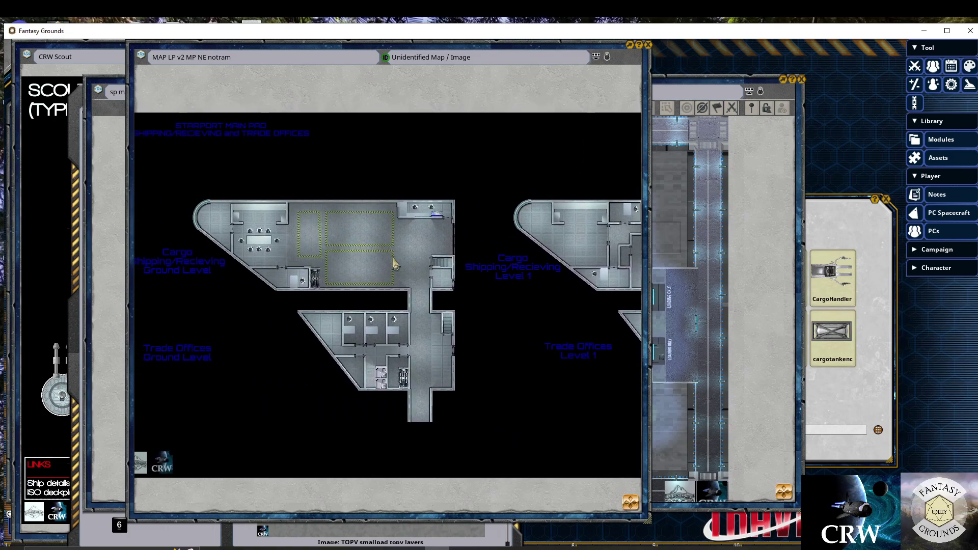
{"action": "left_click", "coordinate": [648, 45]}
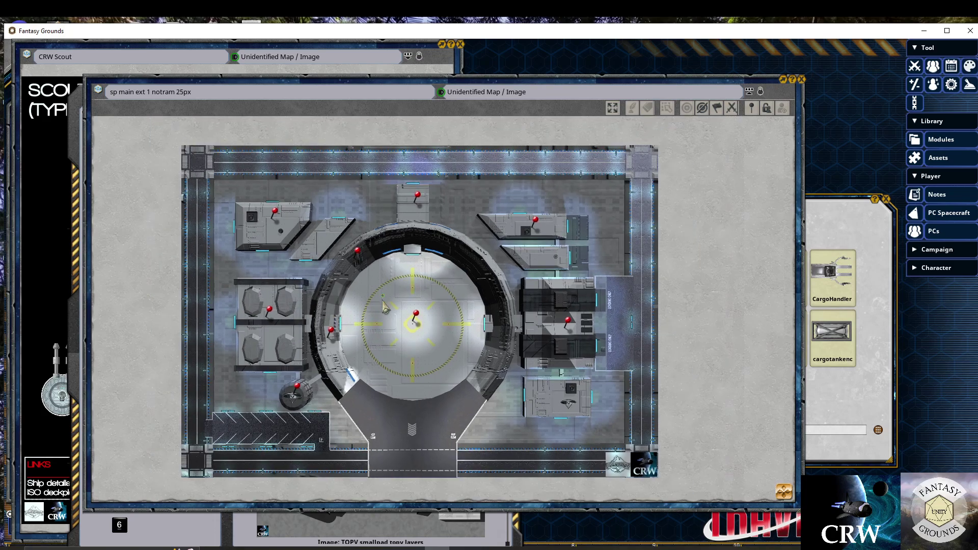
{"action": "scroll", "coordinate": [357, 313], "scroll_direction": "up", "scroll_amount": 3}
{"action": "scroll", "coordinate": [407, 300], "scroll_direction": "down", "scroll_amount": 2}
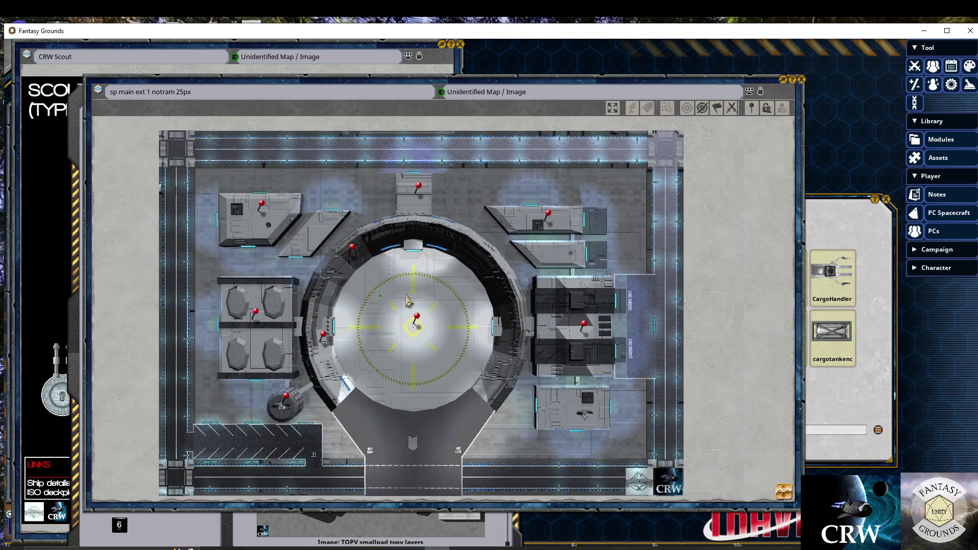
{"action": "scroll", "coordinate": [408, 300], "scroll_direction": "up", "scroll_amount": 1}
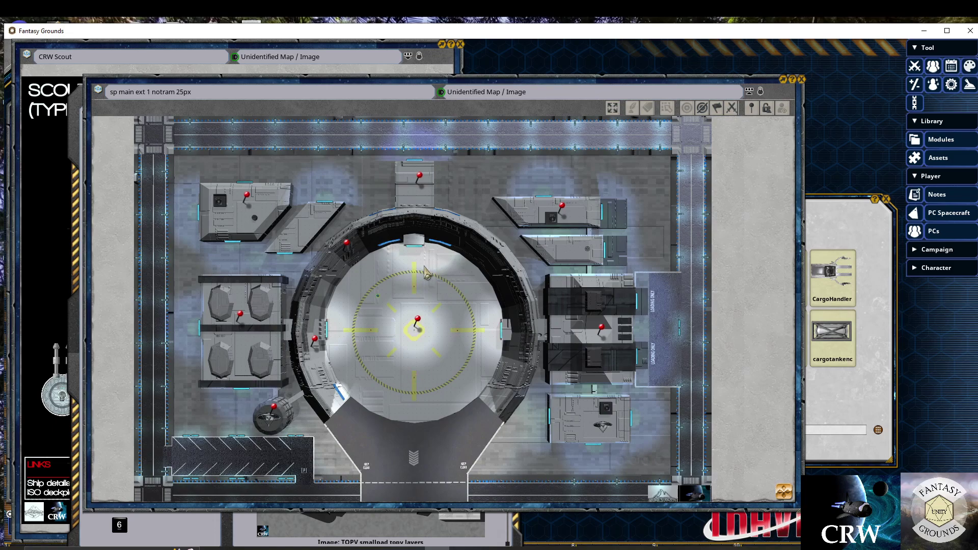
{"action": "scroll", "coordinate": [403, 286], "scroll_direction": "up", "scroll_amount": 1}
{"action": "scroll", "coordinate": [403, 286], "scroll_direction": "up", "scroll_amount": 1}
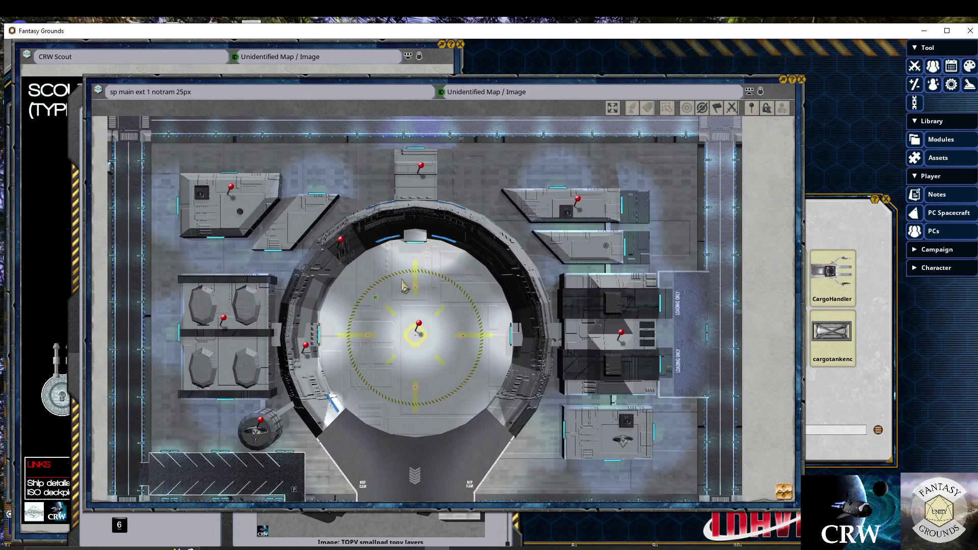
{"action": "scroll", "coordinate": [403, 286], "scroll_direction": "down", "scroll_amount": 1}
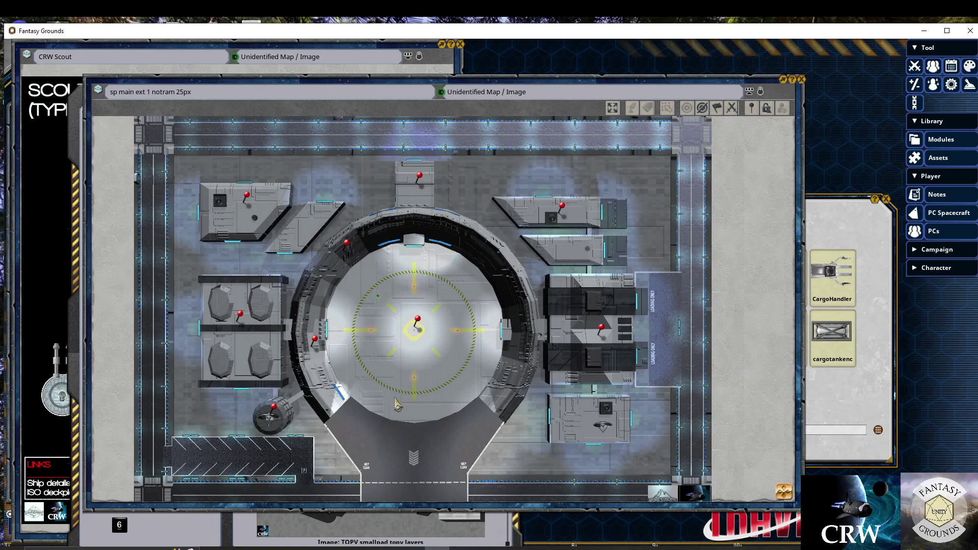
{"action": "scroll", "coordinate": [398, 356], "scroll_direction": "up", "scroll_amount": 1}
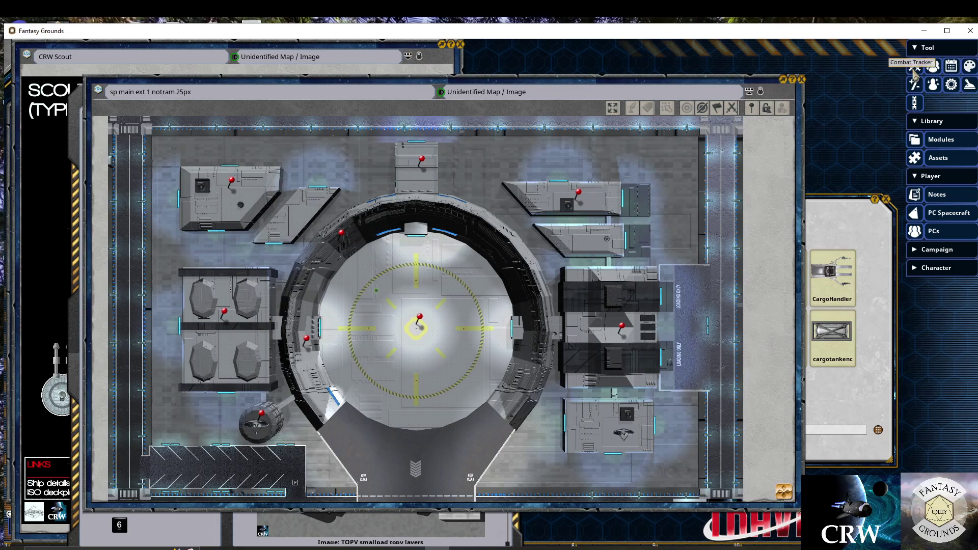
Place the Player1 token from the Combat Tracker beside the northeast shipping building, and close the tracker
{"action": "left_click", "coordinate": [910, 70]}
{"action": "mouse_move", "coordinate": [509, 338]}
{"action": "left_mouse_down"}
{"action": "mouse_move", "coordinate": [643, 220]}
{"action": "mouse_move", "coordinate": [665, 189]}
{"action": "left_mouse_up"}
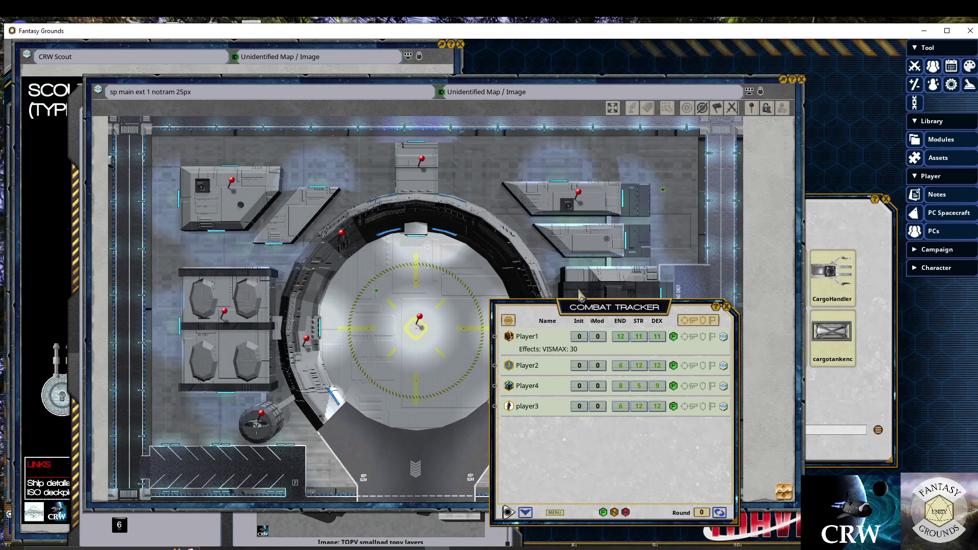
{"action": "left_click", "coordinate": [727, 306]}
Plot a movement path from the Player1 token westward to the northern road and inspect its distance label
{"action": "scroll", "coordinate": [655, 333], "scroll_direction": "down", "scroll_amount": 2}
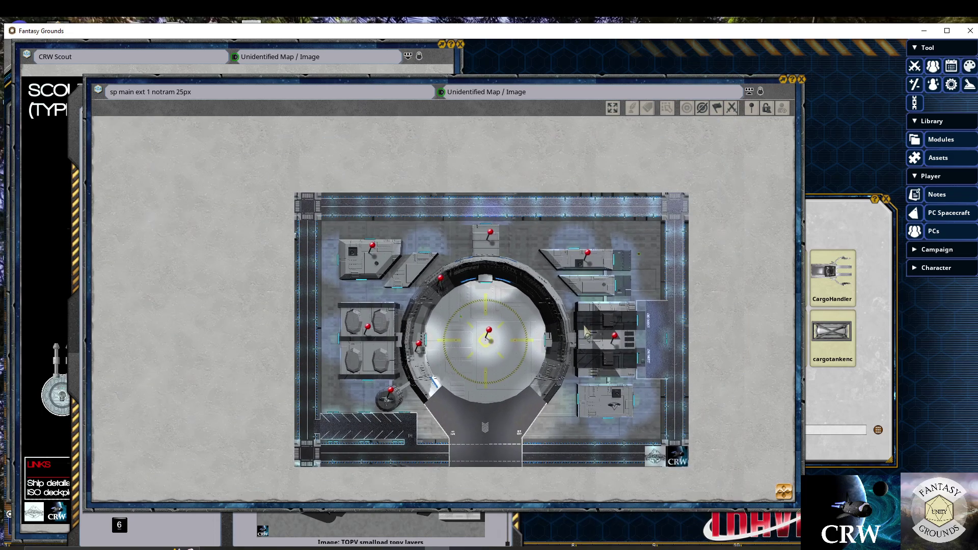
{"action": "scroll", "coordinate": [662, 316], "scroll_direction": "up", "scroll_amount": 4}
{"action": "mouse_move", "coordinate": [685, 276]}
{"action": "left_mouse_down"}
{"action": "mouse_move", "coordinate": [461, 202]}
{"action": "mouse_move", "coordinate": [295, 198]}
{"action": "left_mouse_up"}
{"action": "scroll", "coordinate": [557, 258], "scroll_direction": "up", "scroll_amount": 8}
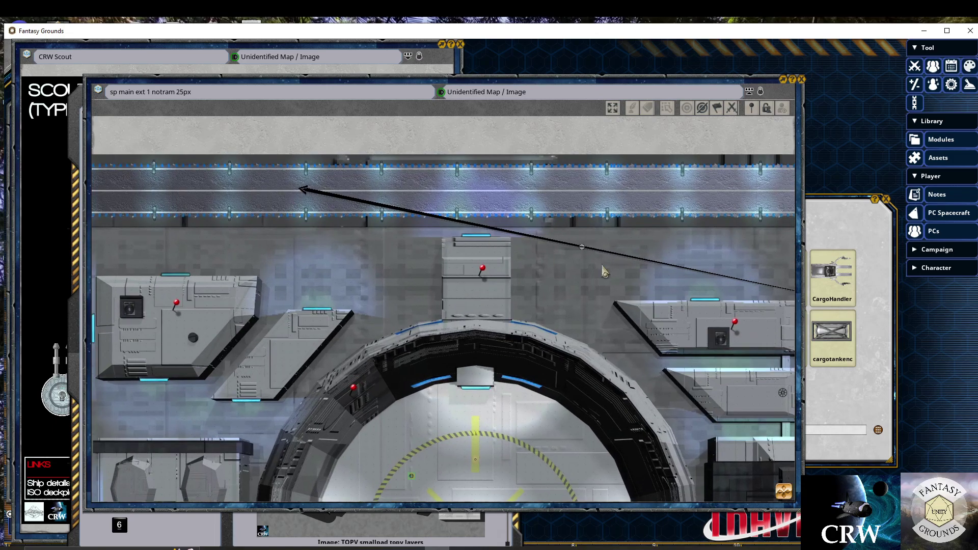
{"action": "scroll", "coordinate": [504, 239], "scroll_direction": "up", "scroll_amount": 2}
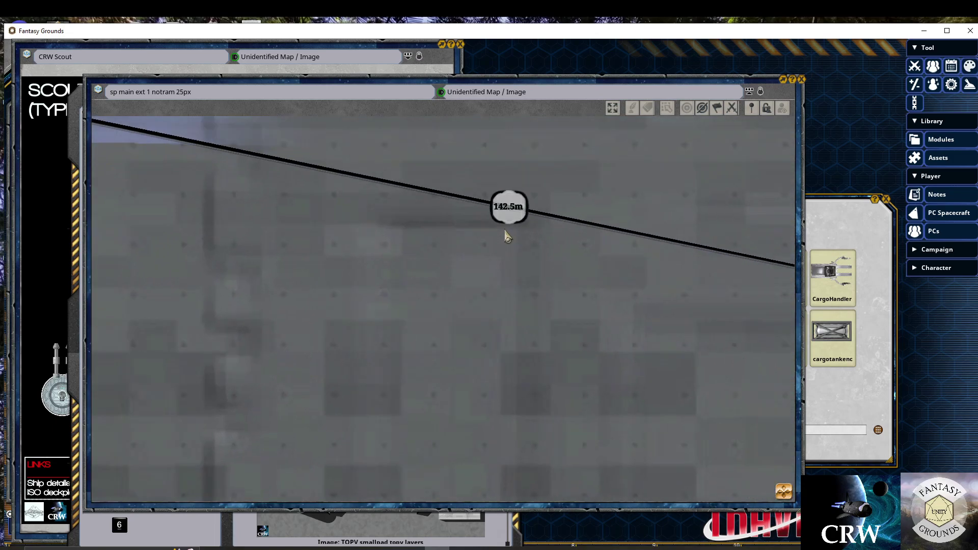
{"action": "scroll", "coordinate": [506, 236], "scroll_direction": "down", "scroll_amount": 8}
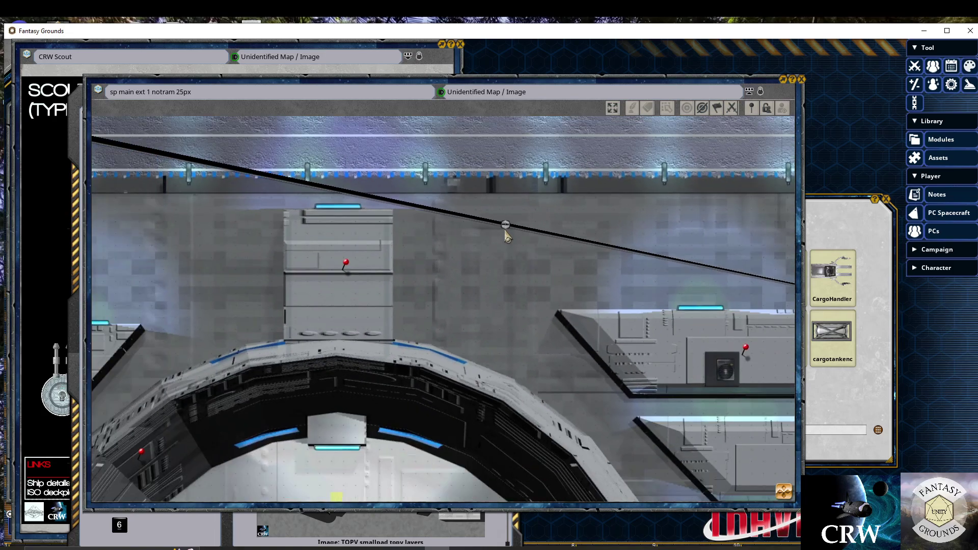
{"action": "scroll", "coordinate": [506, 236], "scroll_direction": "down", "scroll_amount": 3}
{"action": "scroll", "coordinate": [492, 220], "scroll_direction": "up", "scroll_amount": 5}
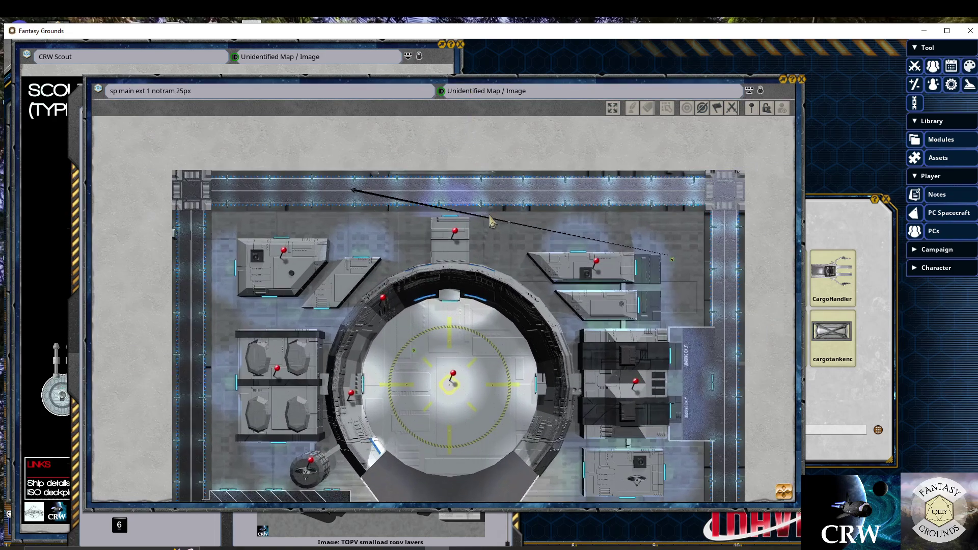
{"action": "scroll", "coordinate": [493, 221], "scroll_direction": "down", "scroll_amount": 1}
{"action": "scroll", "coordinate": [498, 230], "scroll_direction": "up", "scroll_amount": 1}
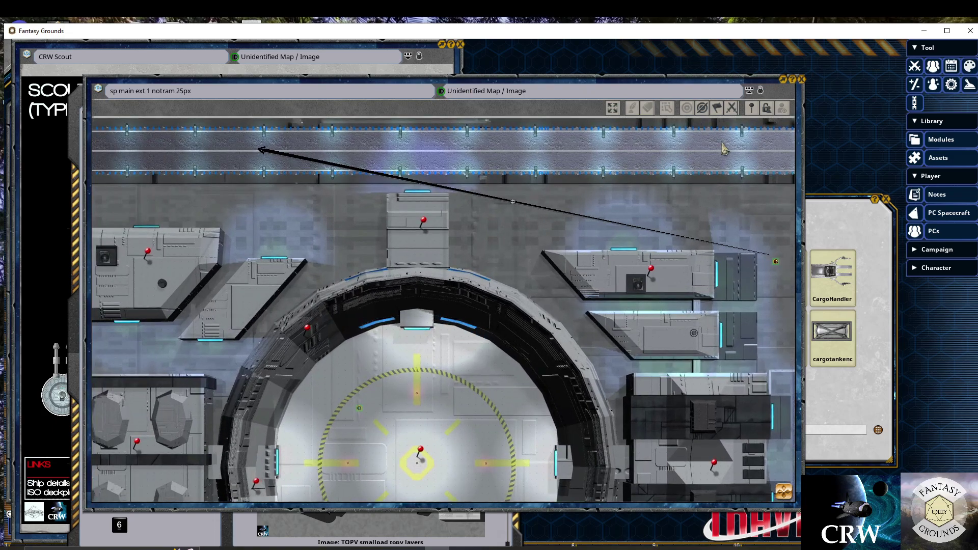
Unlock the sp main ext 1 notram 25px image and check its grid size and distance settings
{"action": "left_click", "coordinate": [761, 92]}
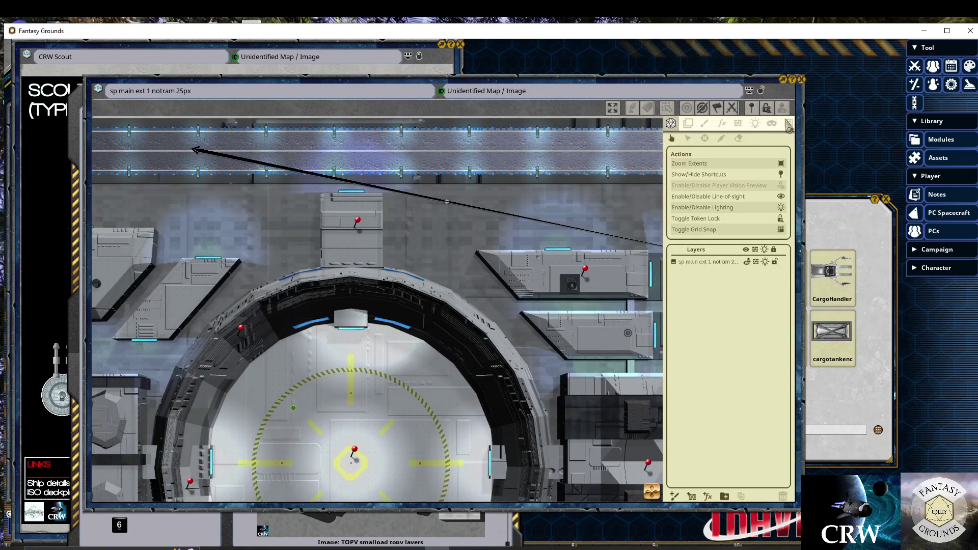
{"action": "left_click", "coordinate": [789, 124]}
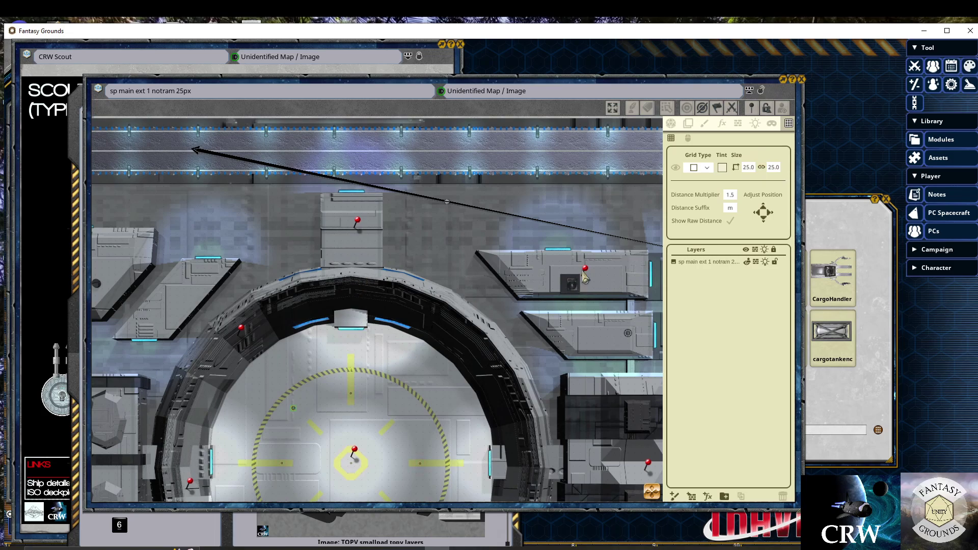
{"action": "scroll", "coordinate": [530, 277], "scroll_direction": "down", "scroll_amount": 5}
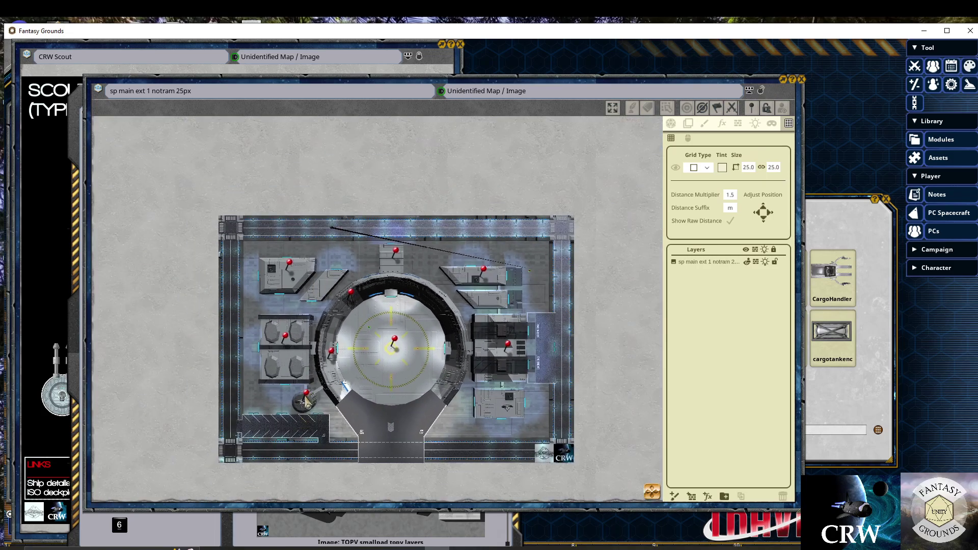
{"action": "left_click", "coordinate": [671, 123]}
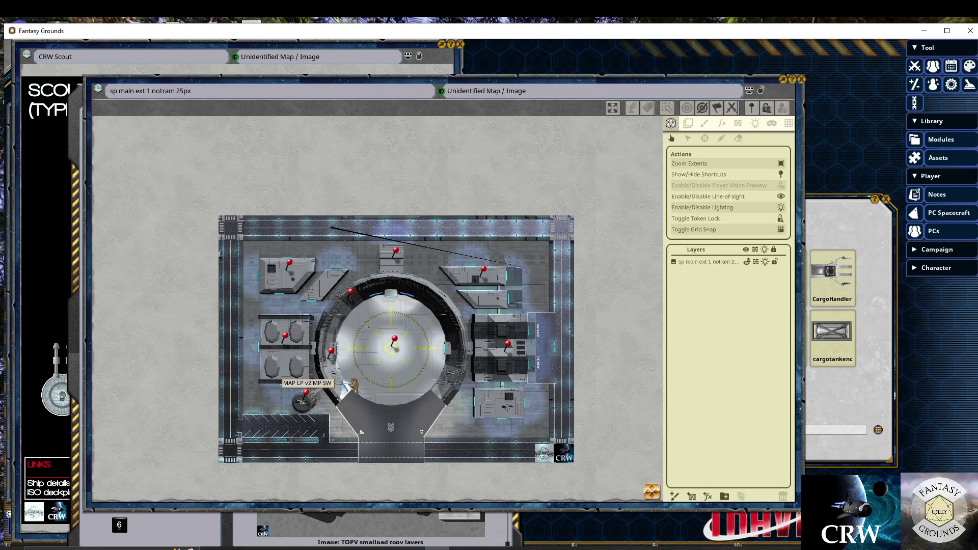
Open MAP LP v2 MP SW from its pin on the starport map, and reposition and enlarge its window
{"action": "left_click", "coordinate": [306, 393]}
{"action": "scroll", "coordinate": [481, 313], "scroll_direction": "up", "scroll_amount": 2}
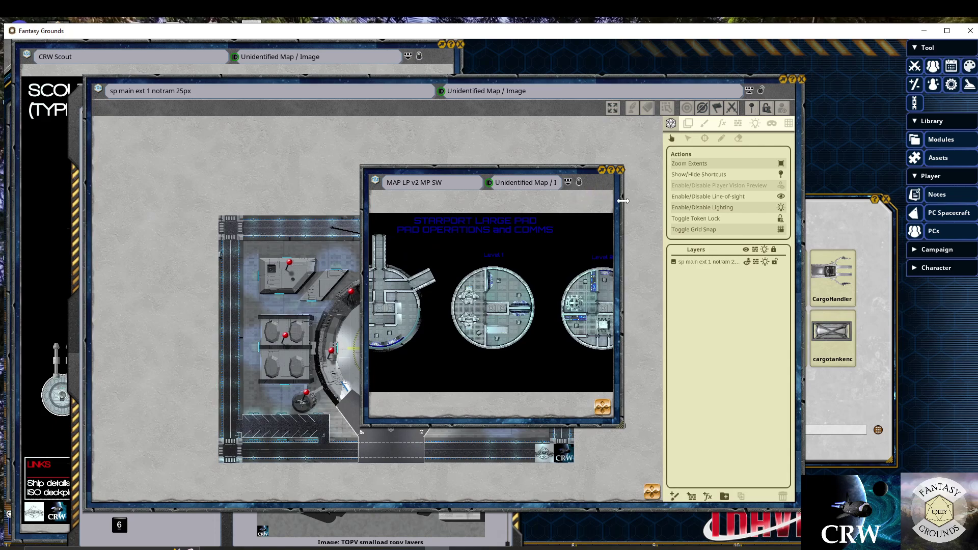
{"action": "left_click_drag", "start_coordinate": [622, 201], "coordinate": [897, 200]}
{"action": "left_click_drag", "start_coordinate": [836, 245], "coordinate": [621, 128]}
{"action": "left_click_drag", "start_coordinate": [679, 310], "coordinate": [749, 488]}
{"action": "scroll", "coordinate": [474, 275], "scroll_direction": "up", "scroll_amount": 2}
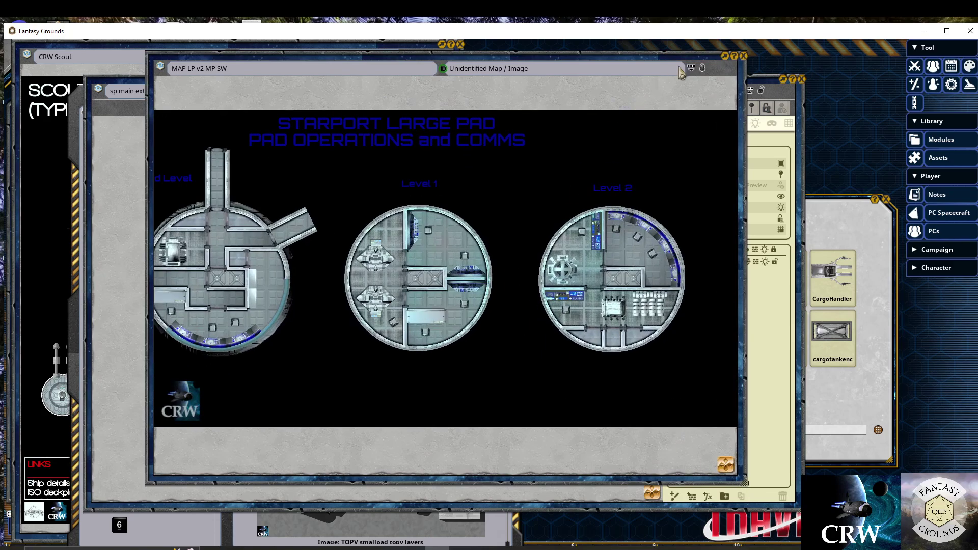
Unlock the MAP LP v2 MP SW image and show its grid size and distance settings
{"action": "left_click", "coordinate": [703, 68]}
{"action": "left_click", "coordinate": [731, 83]}
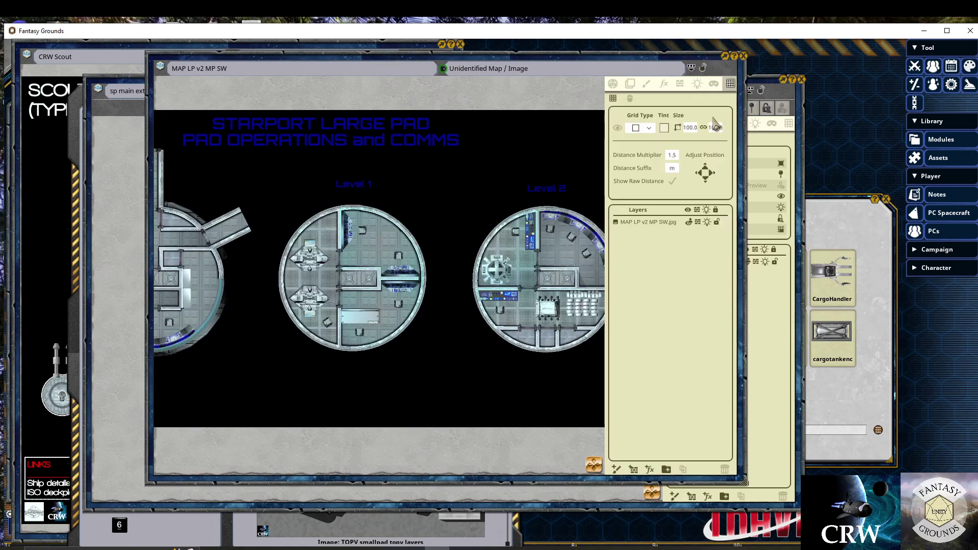
Return MAP LP v2 MP SW to its play tools, and close it, the sp main ext 1 notram 25px map and the Assets window
{"action": "left_click", "coordinate": [613, 84]}
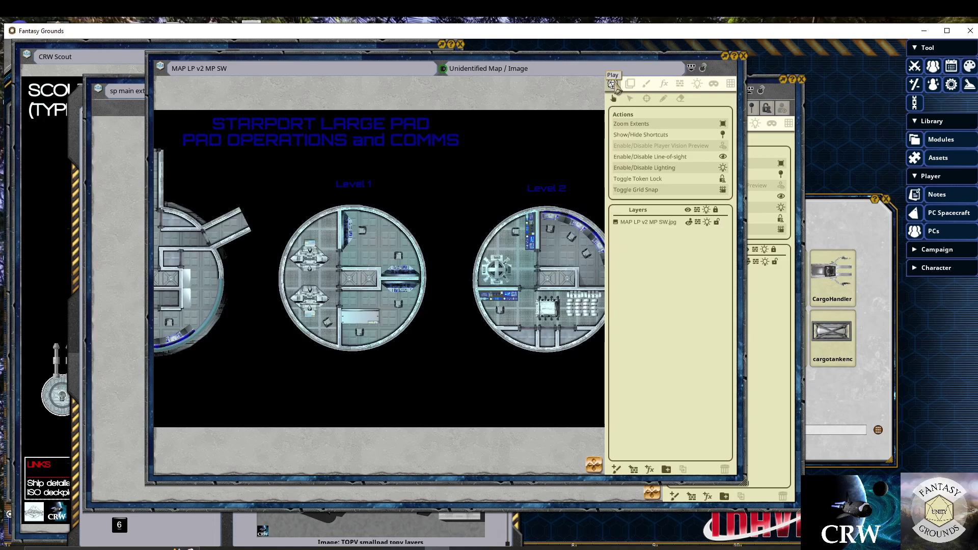
{"action": "scroll", "coordinate": [545, 275], "scroll_direction": "down", "scroll_amount": 2}
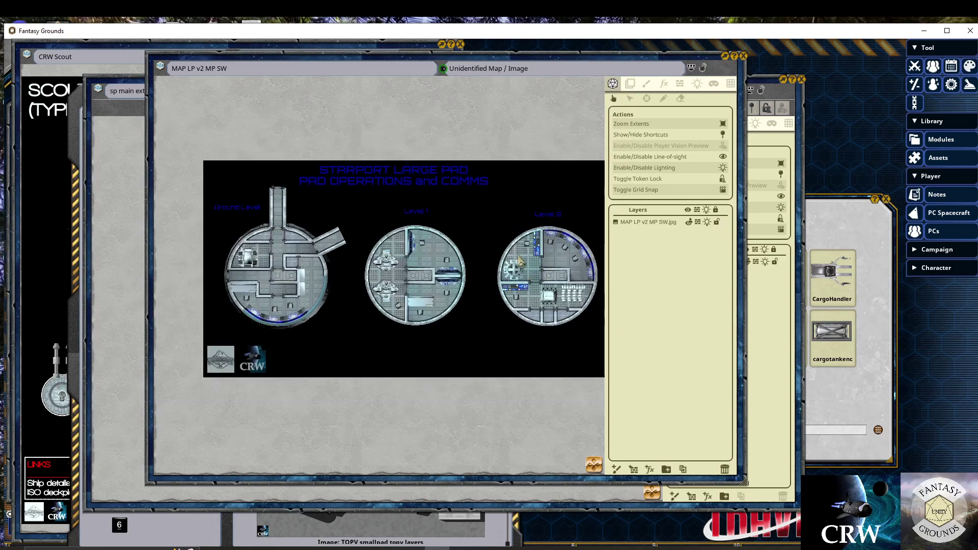
{"action": "scroll", "coordinate": [507, 247], "scroll_direction": "up", "scroll_amount": 2}
{"action": "left_click", "coordinate": [744, 56]}
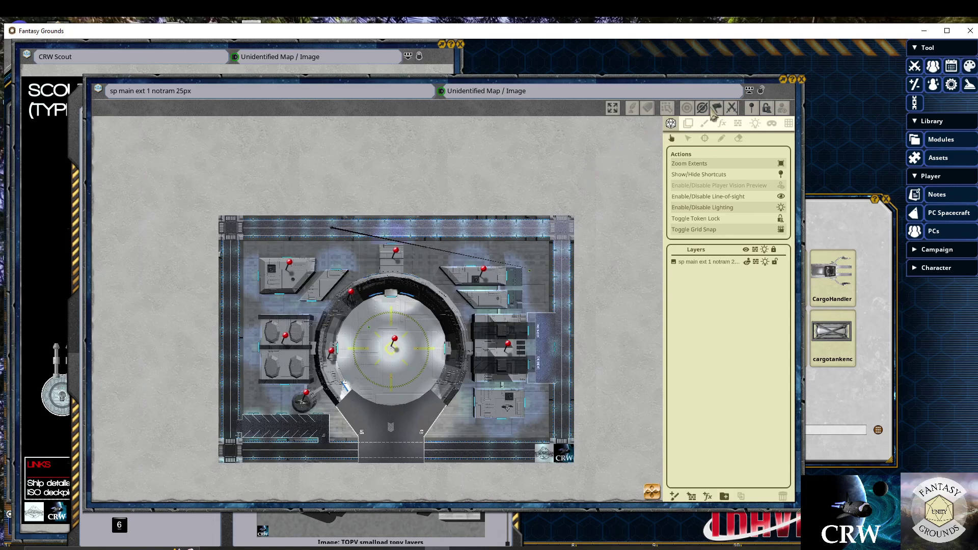
{"action": "left_click", "coordinate": [801, 80]}
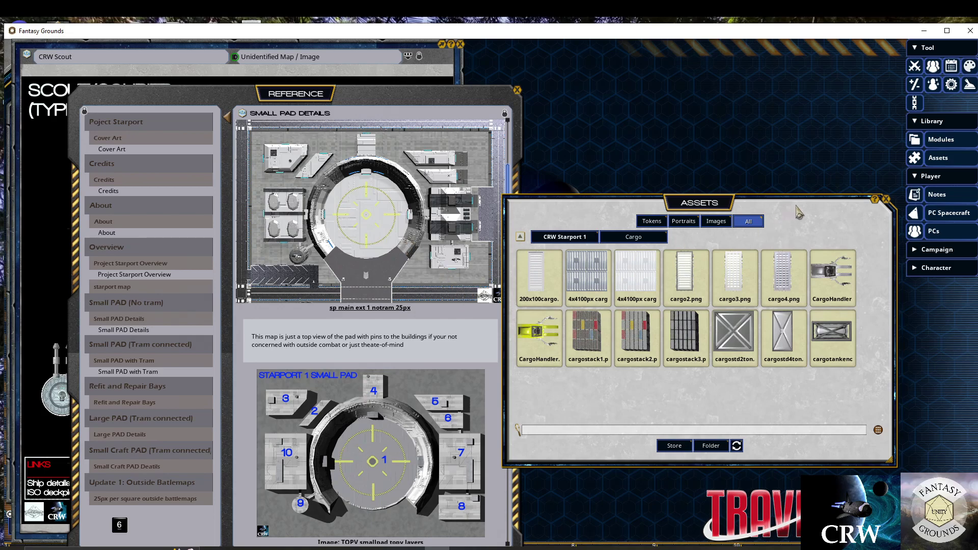
{"action": "left_click", "coordinate": [887, 199]}
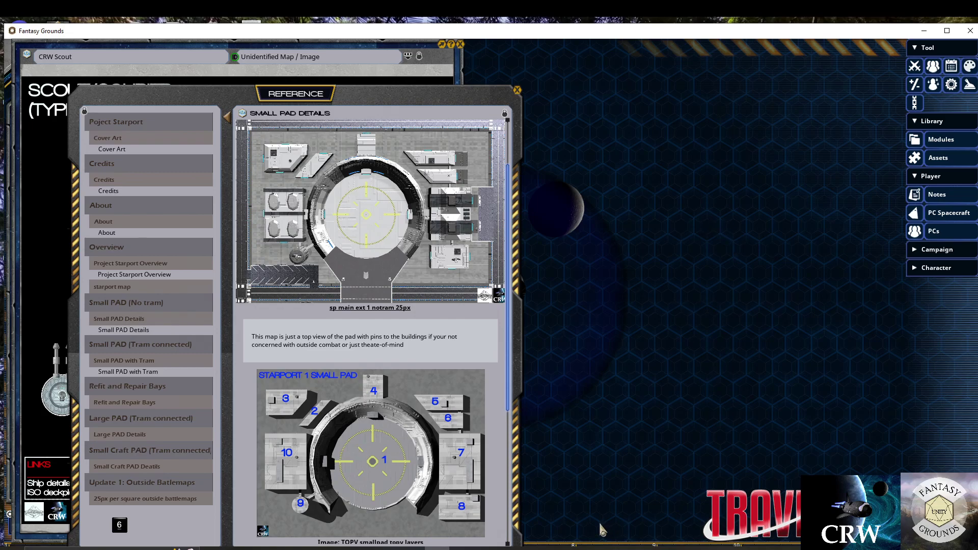
Review the overhead maps on the Small Pad Details page and open the sp main ext 1 notram 25px map
{"action": "scroll", "coordinate": [399, 371], "scroll_direction": "down", "scroll_amount": 4}
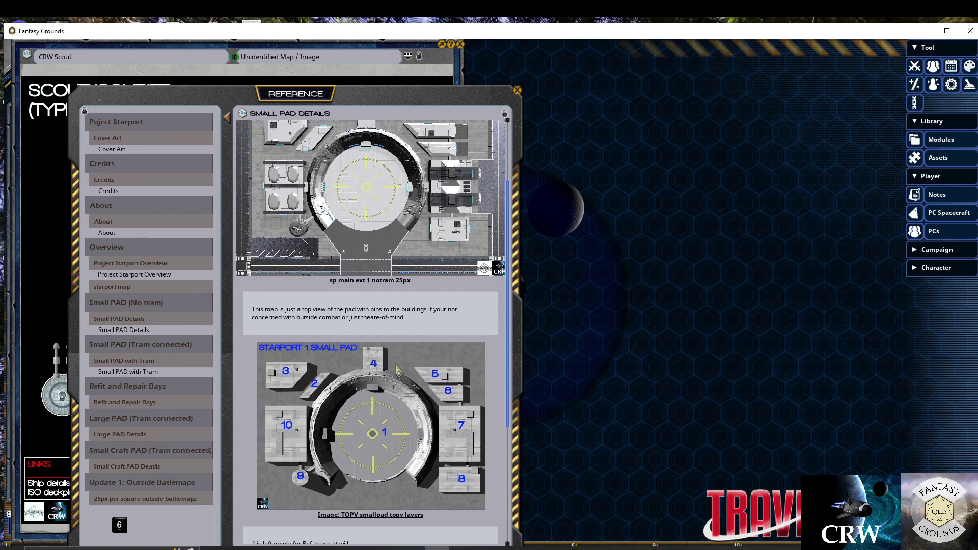
{"action": "scroll", "coordinate": [399, 370], "scroll_direction": "up", "scroll_amount": 3}
{"action": "scroll", "coordinate": [398, 371], "scroll_direction": "up", "scroll_amount": 2}
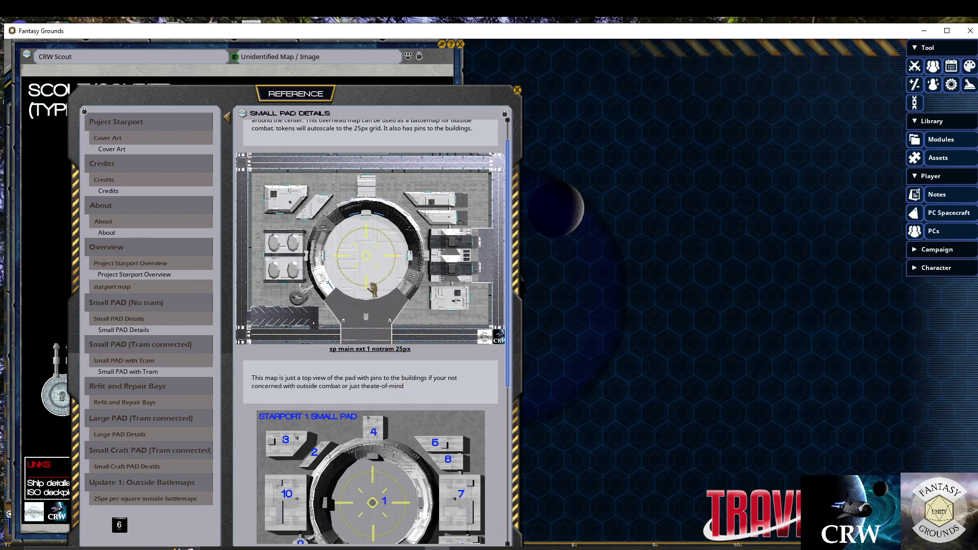
{"action": "scroll", "coordinate": [373, 289], "scroll_direction": "down", "scroll_amount": 4}
{"action": "scroll", "coordinate": [377, 329], "scroll_direction": "up", "scroll_amount": 3}
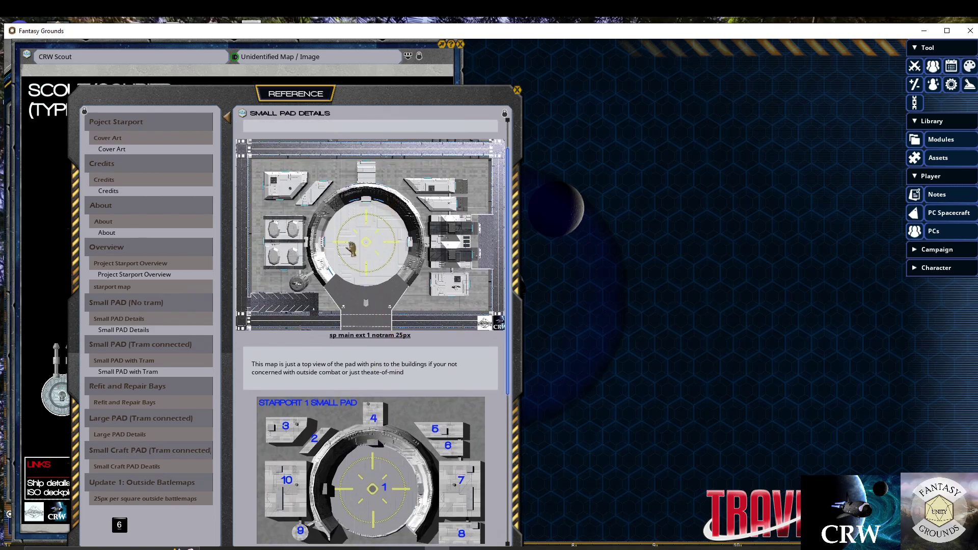
{"action": "left_click", "coordinate": [352, 249]}
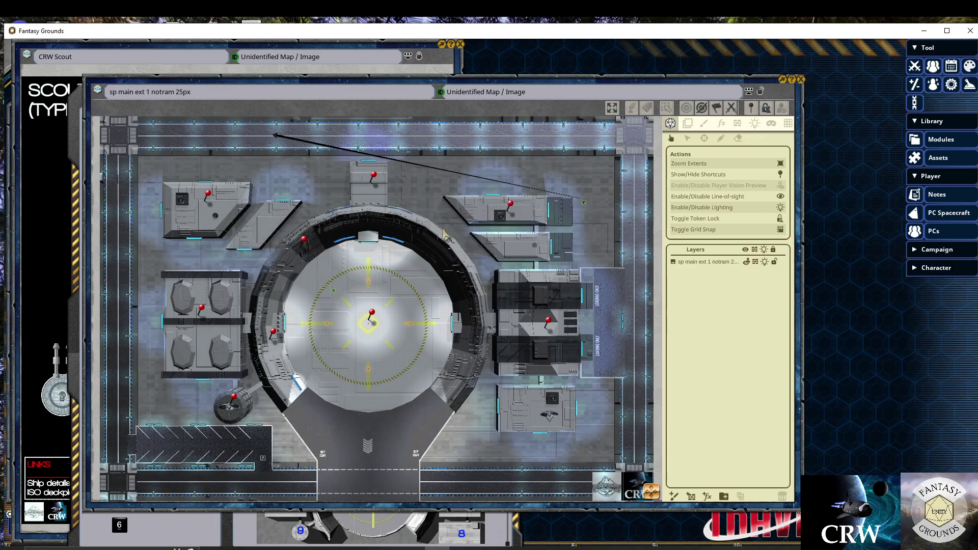
Examine the starport map around the pad's northern buildings and the character token at its eastern edge, and close the map
{"action": "scroll", "coordinate": [413, 245], "scroll_direction": "up", "scroll_amount": 8}
{"action": "scroll", "coordinate": [409, 249], "scroll_direction": "down", "scroll_amount": 3}
{"action": "scroll", "coordinate": [408, 248], "scroll_direction": "up", "scroll_amount": 3}
{"action": "left_click_drag", "start_coordinate": [409, 248], "coordinate": [356, 407]}
{"action": "scroll", "coordinate": [415, 289], "scroll_direction": "down", "scroll_amount": 5}
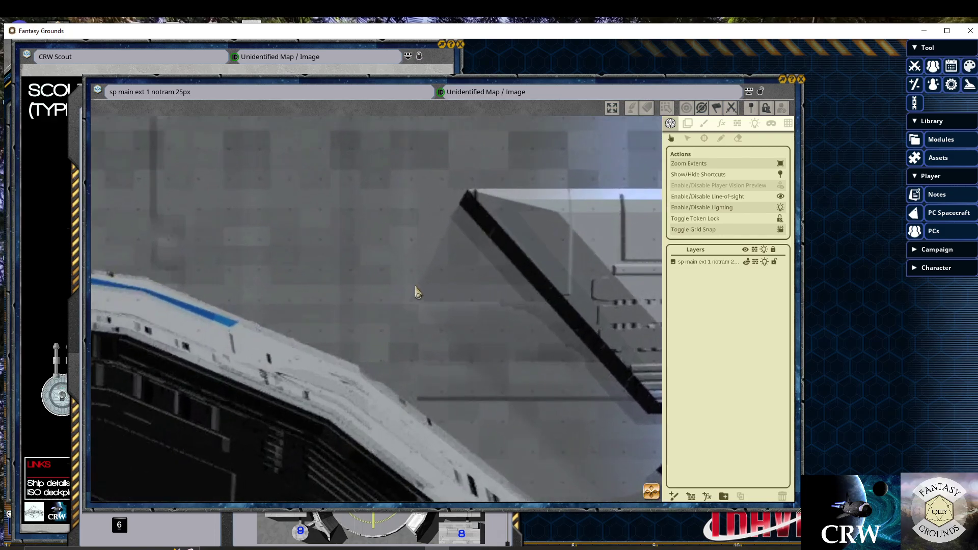
{"action": "scroll", "coordinate": [422, 293], "scroll_direction": "down", "scroll_amount": 3}
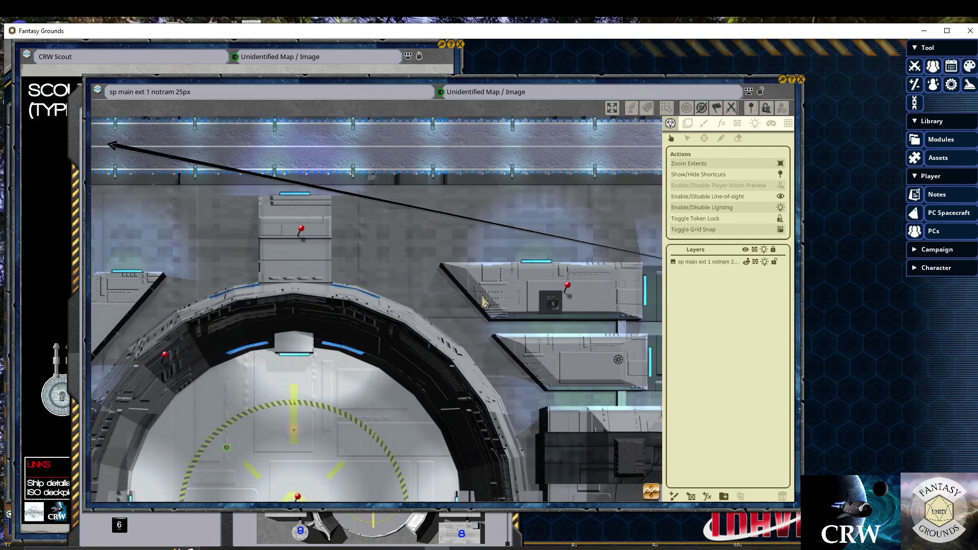
{"action": "scroll", "coordinate": [621, 295], "scroll_direction": "up", "scroll_amount": 2}
{"action": "scroll", "coordinate": [583, 288], "scroll_direction": "up", "scroll_amount": 5}
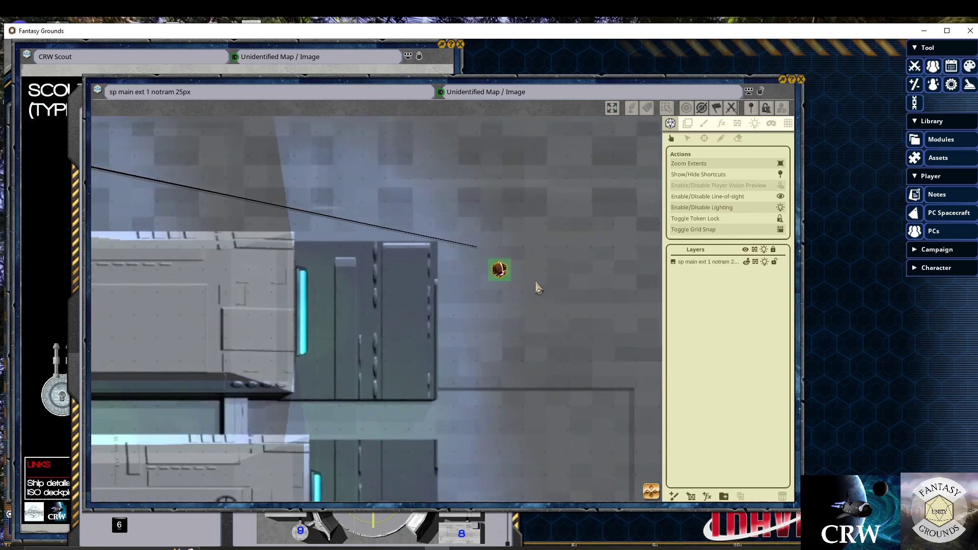
{"action": "scroll", "coordinate": [502, 296], "scroll_direction": "down", "scroll_amount": 1}
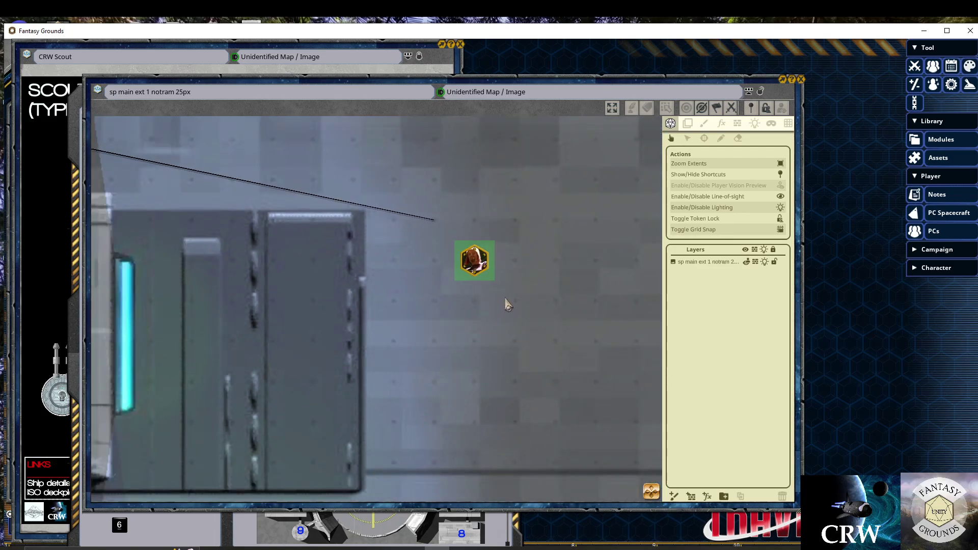
{"action": "left_click_drag", "start_coordinate": [522, 338], "coordinate": [332, 280]}
{"action": "scroll", "coordinate": [332, 279], "scroll_direction": "down", "scroll_amount": 5}
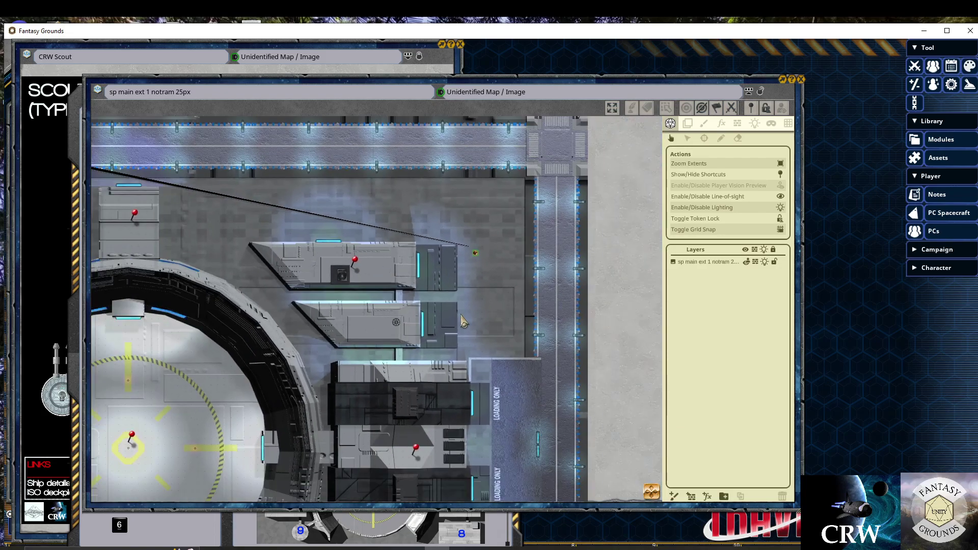
{"action": "scroll", "coordinate": [463, 320], "scroll_direction": "down", "scroll_amount": 3}
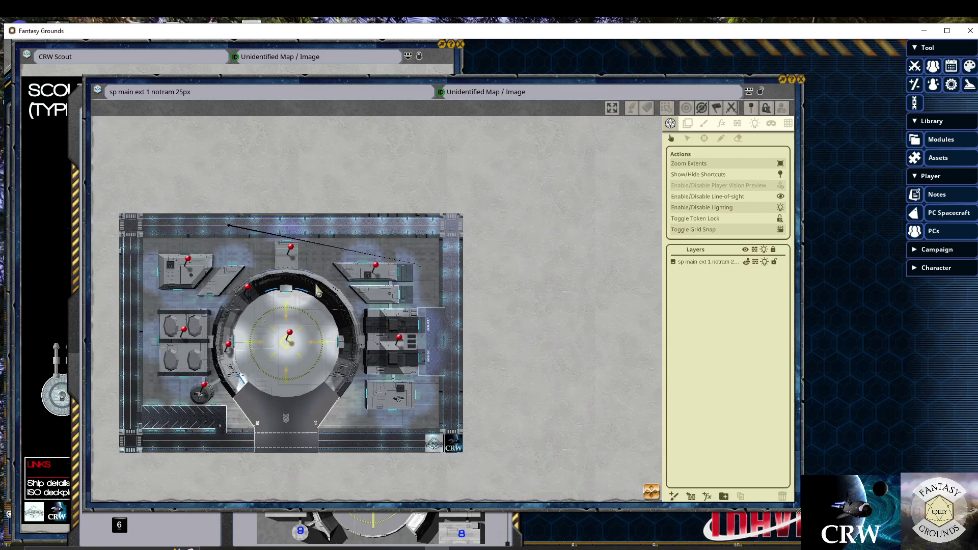
{"action": "scroll", "coordinate": [318, 290], "scroll_direction": "up", "scroll_amount": 1}
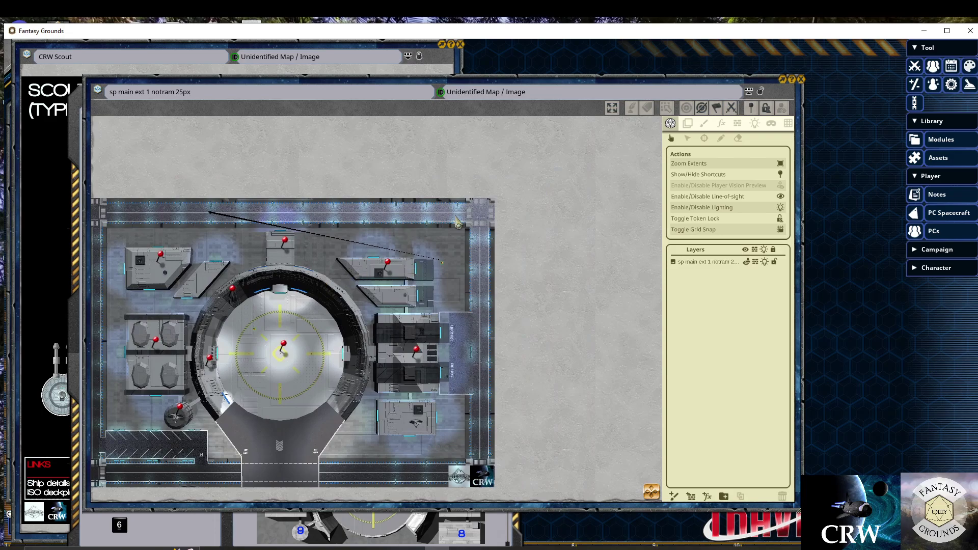
{"action": "left_click", "coordinate": [801, 81]}
Open the TOPV smallpad topv layers image from the Small Pad Details page, and reposition and enlarge its window
{"action": "scroll", "coordinate": [350, 217], "scroll_direction": "down", "scroll_amount": 2}
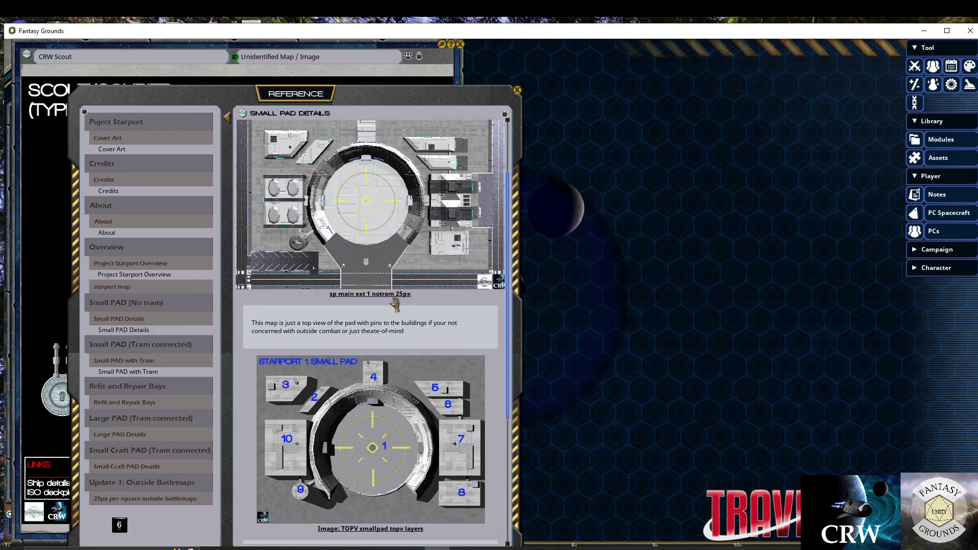
{"action": "left_click", "coordinate": [373, 434]}
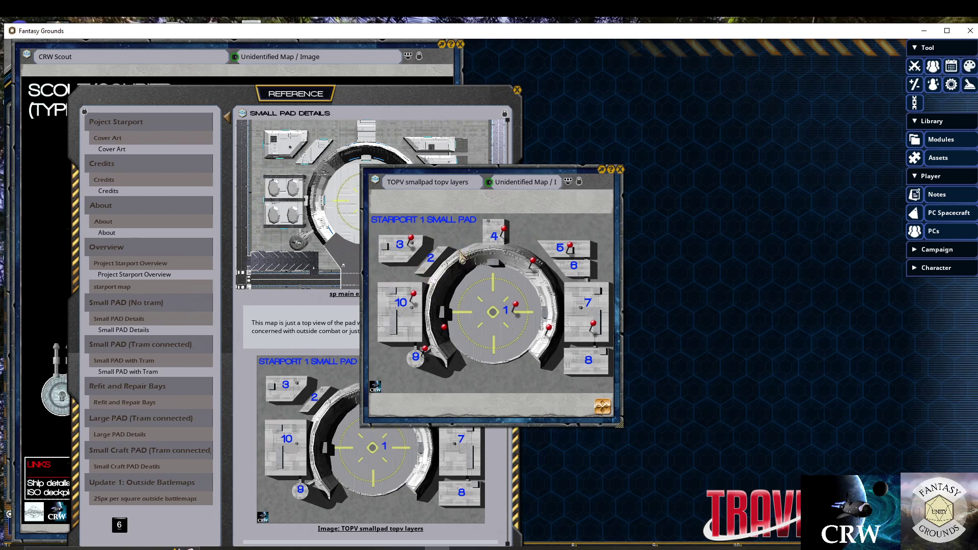
{"action": "scroll", "coordinate": [461, 255], "scroll_direction": "up", "scroll_amount": 1}
{"action": "left_click_drag", "start_coordinate": [518, 169], "coordinate": [263, 77]}
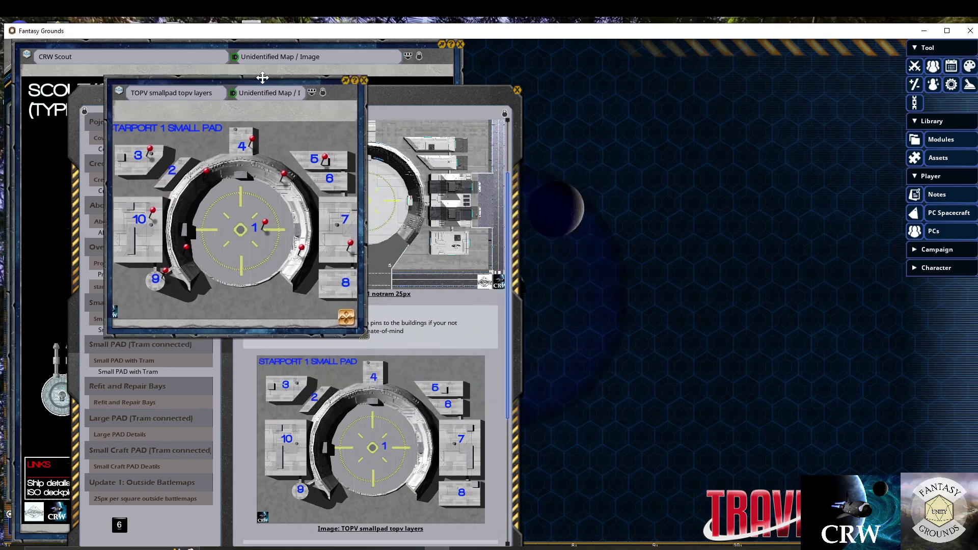
{"action": "left_click_drag", "start_coordinate": [409, 359], "coordinate": [705, 514]}
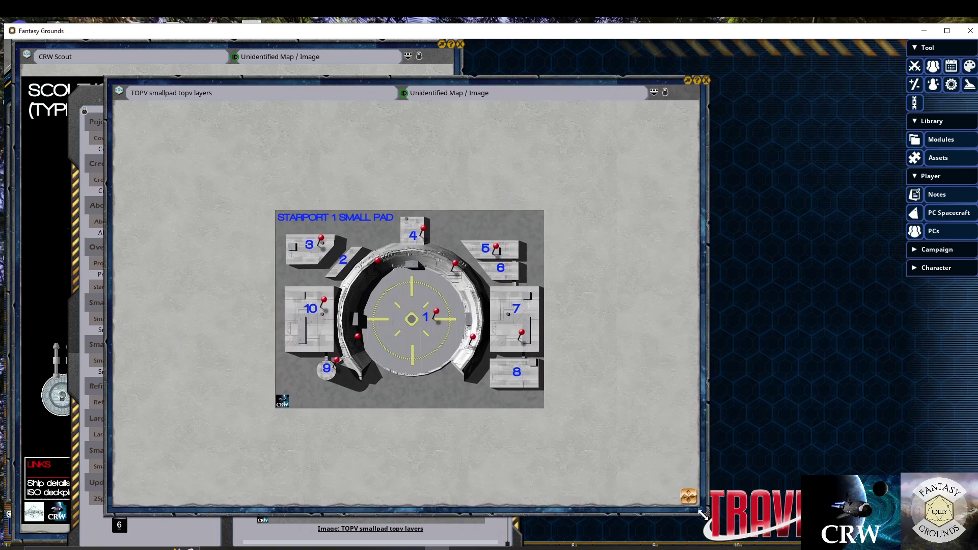
{"action": "scroll", "coordinate": [428, 305], "scroll_direction": "up", "scroll_amount": 5}
{"action": "scroll", "coordinate": [427, 305], "scroll_direction": "down", "scroll_amount": 3}
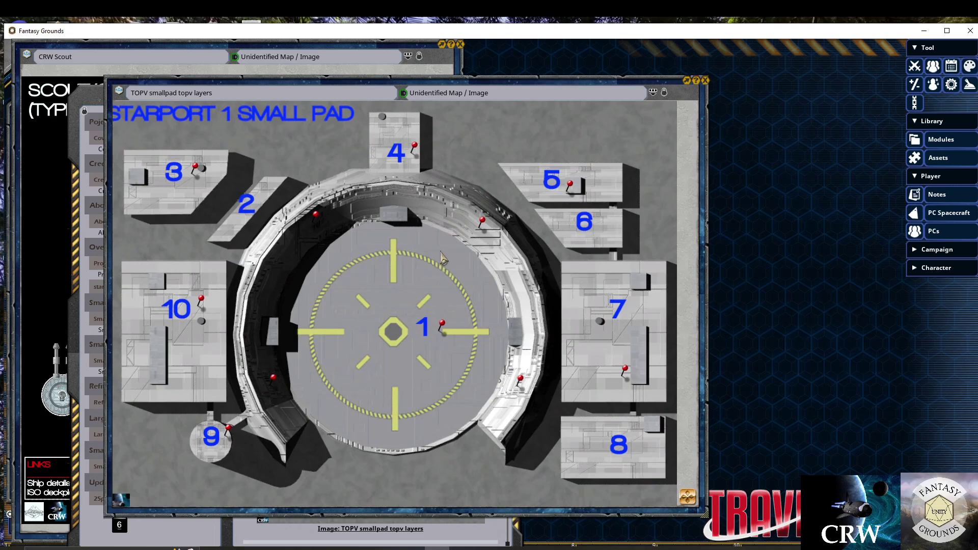
View MAP LP v2 MP NE notram from building 5's pin, and close it along with the TOPV smallpad topv layers image
{"action": "left_click", "coordinate": [571, 192]}
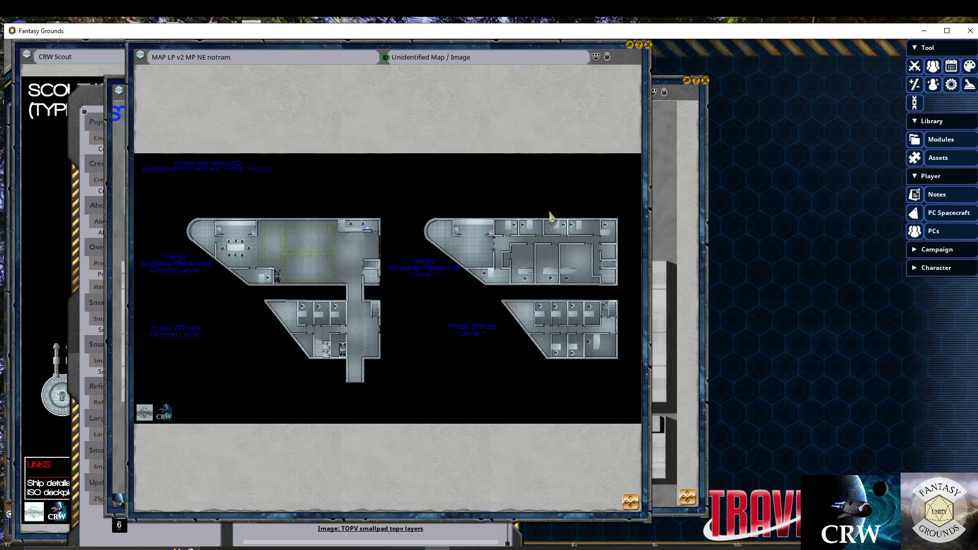
{"action": "left_click", "coordinate": [653, 45]}
{"action": "left_click", "coordinate": [705, 80]}
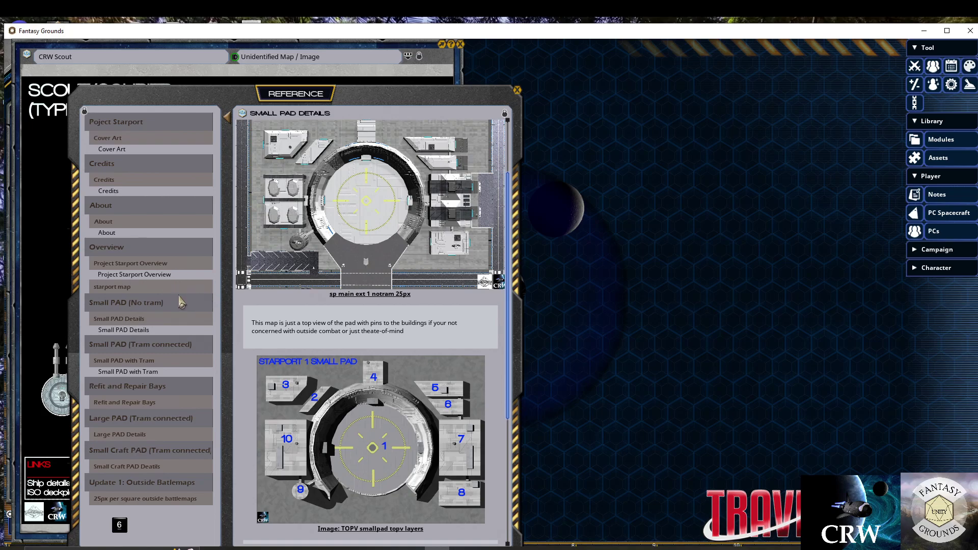
Go to the Small PAD with Tram reference page and open its sp main ext 1 25px map
{"action": "scroll", "coordinate": [346, 266], "scroll_direction": "up", "scroll_amount": 2}
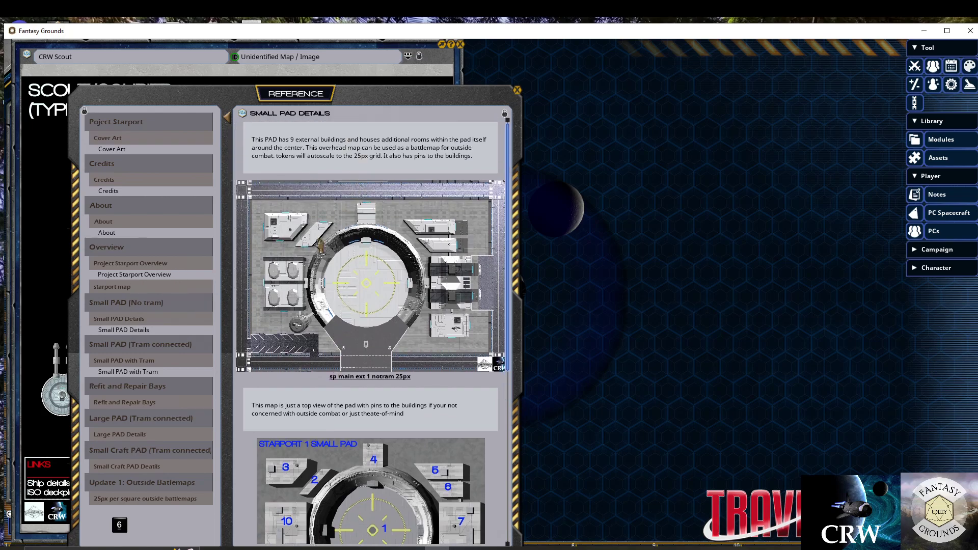
{"action": "scroll", "coordinate": [355, 238], "scroll_direction": "down", "scroll_amount": 1}
{"action": "scroll", "coordinate": [355, 237], "scroll_direction": "down", "scroll_amount": 2}
{"action": "scroll", "coordinate": [360, 242], "scroll_direction": "up", "scroll_amount": 2}
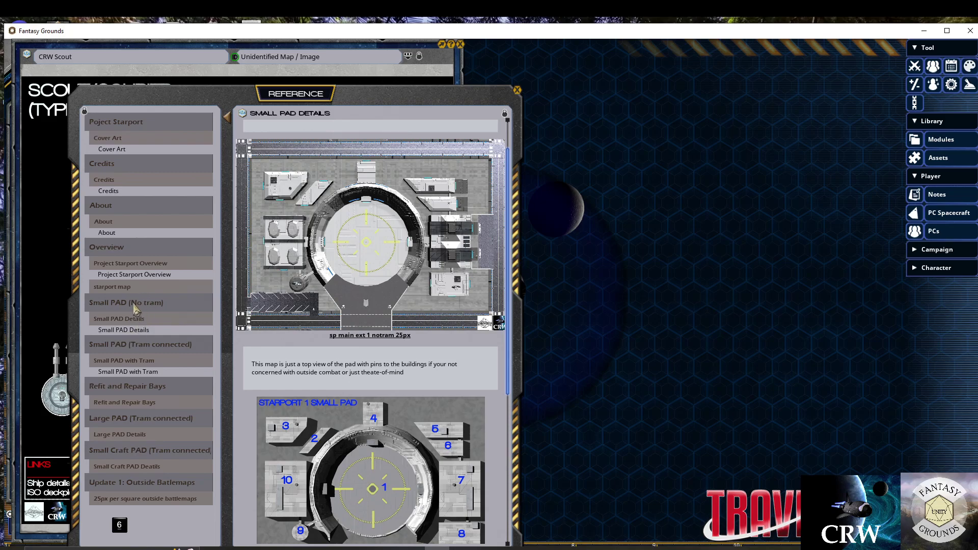
{"action": "left_click", "coordinate": [134, 372]}
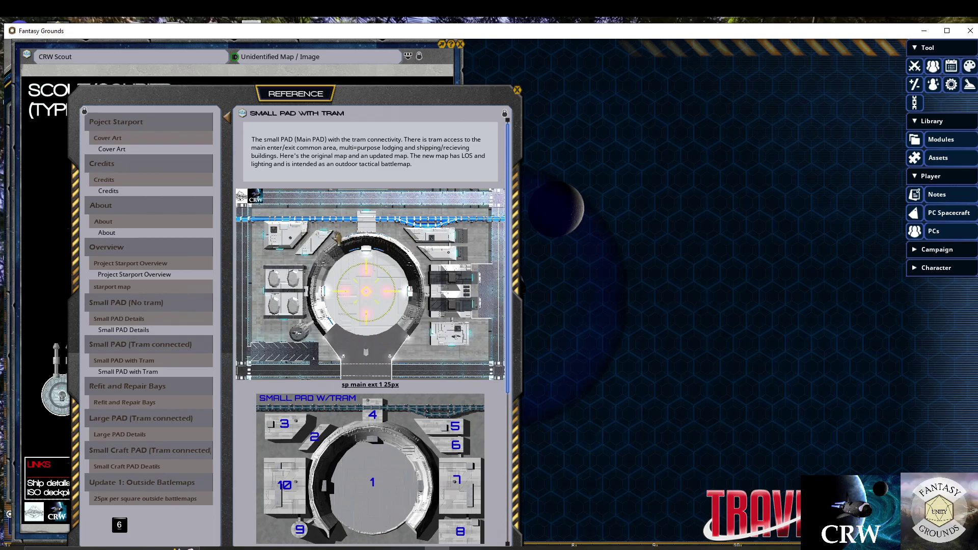
{"action": "left_click", "coordinate": [351, 248]}
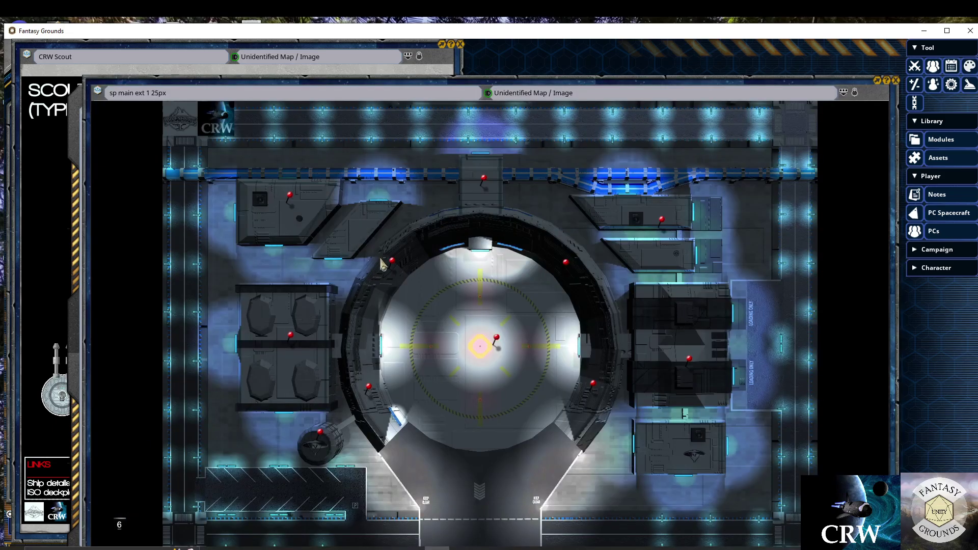
View MAP LP v2 MP NE from its pin on the tram-connected pad map, and close it
{"action": "scroll", "coordinate": [564, 201], "scroll_direction": "up", "scroll_amount": 4}
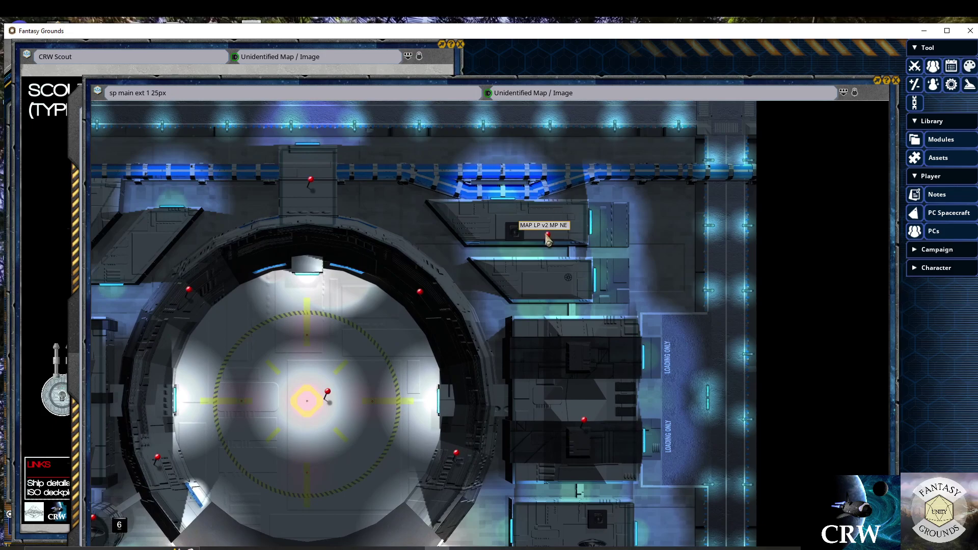
{"action": "double_click", "coordinate": [548, 236]}
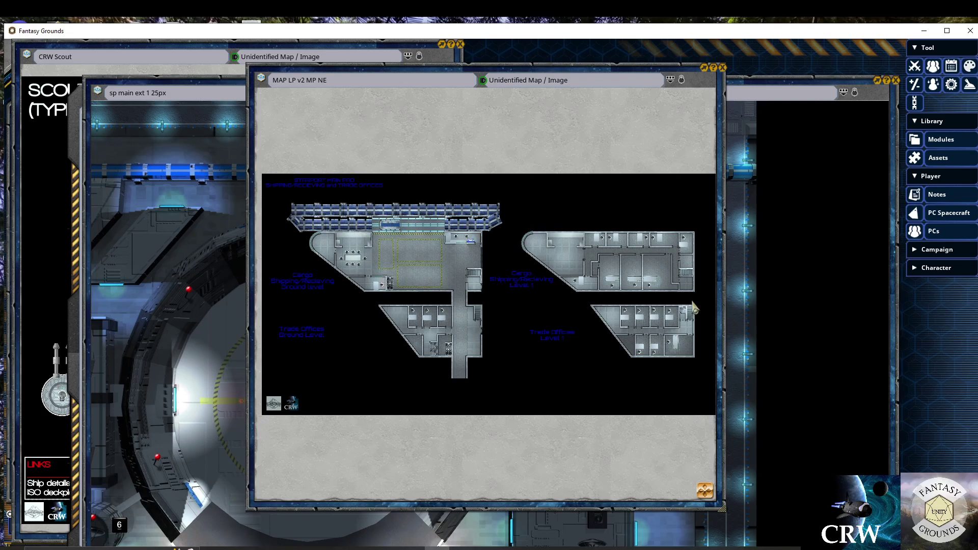
{"action": "left_click", "coordinate": [723, 69]}
{"action": "scroll", "coordinate": [573, 278], "scroll_direction": "down", "scroll_amount": 2}
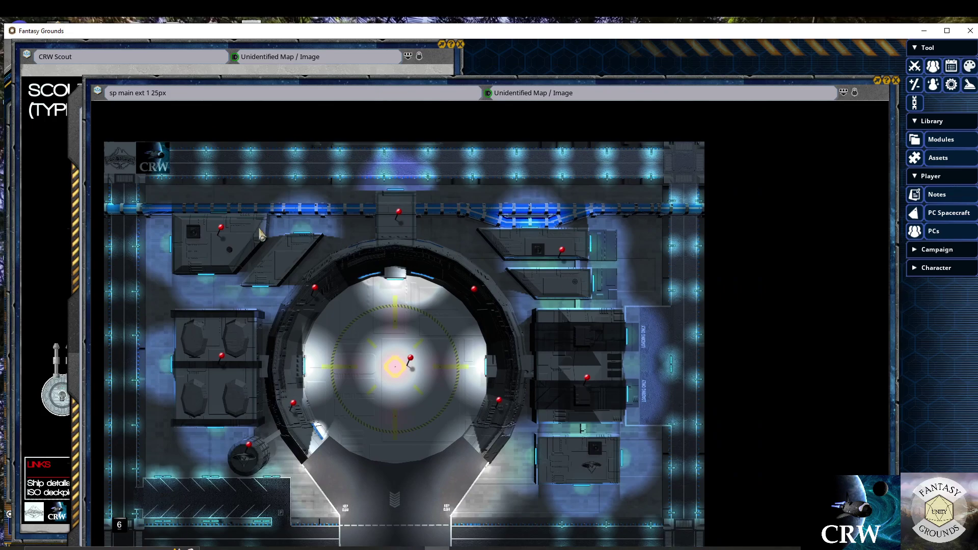
Inspect MAP LP v2 MP N from the northern building's pin, and close it along with the sp main ext 1 25px map
{"action": "double_click", "coordinate": [397, 216]}
{"action": "scroll", "coordinate": [511, 305], "scroll_direction": "up", "scroll_amount": 2}
{"action": "scroll", "coordinate": [429, 304], "scroll_direction": "down", "scroll_amount": 1}
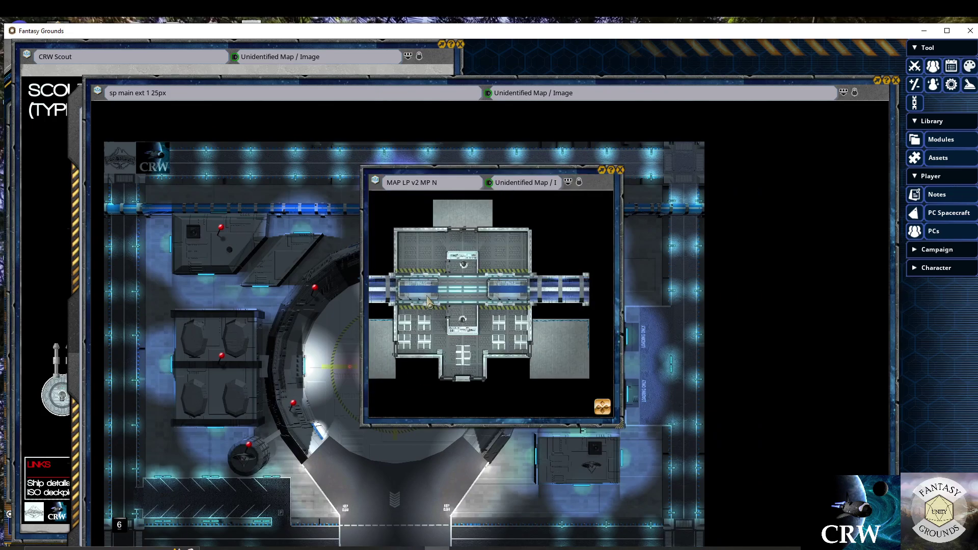
{"action": "scroll", "coordinate": [417, 318], "scroll_direction": "up", "scroll_amount": 3}
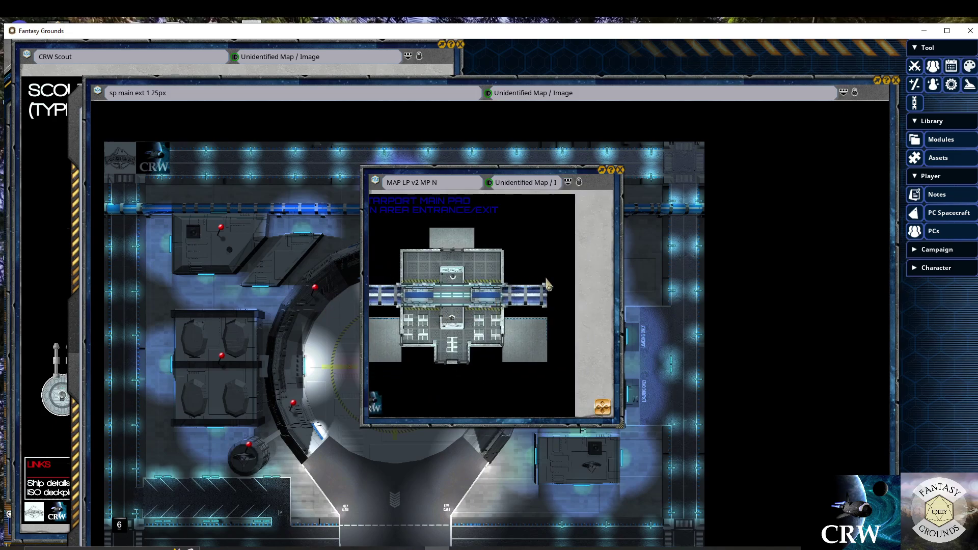
{"action": "scroll", "coordinate": [474, 304], "scroll_direction": "down", "scroll_amount": 3}
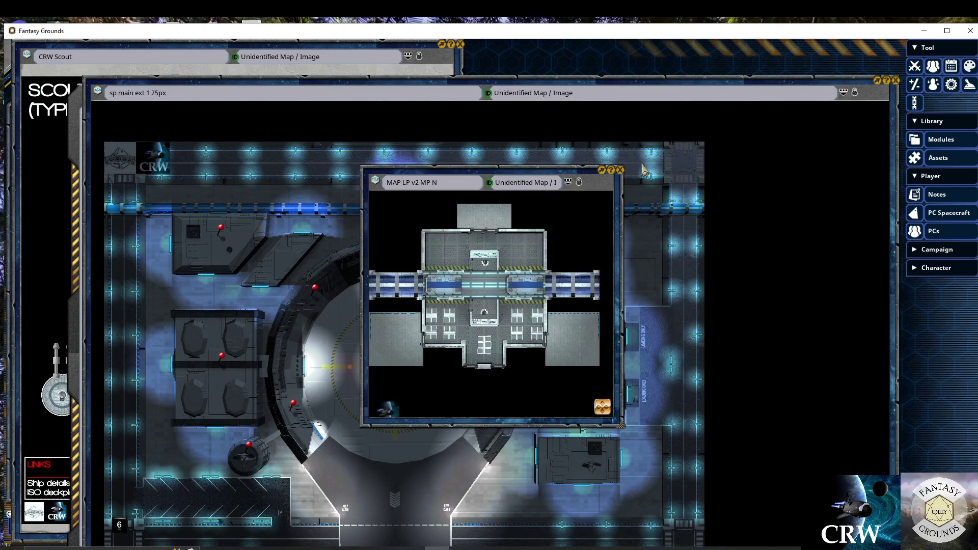
{"action": "left_click", "coordinate": [620, 170]}
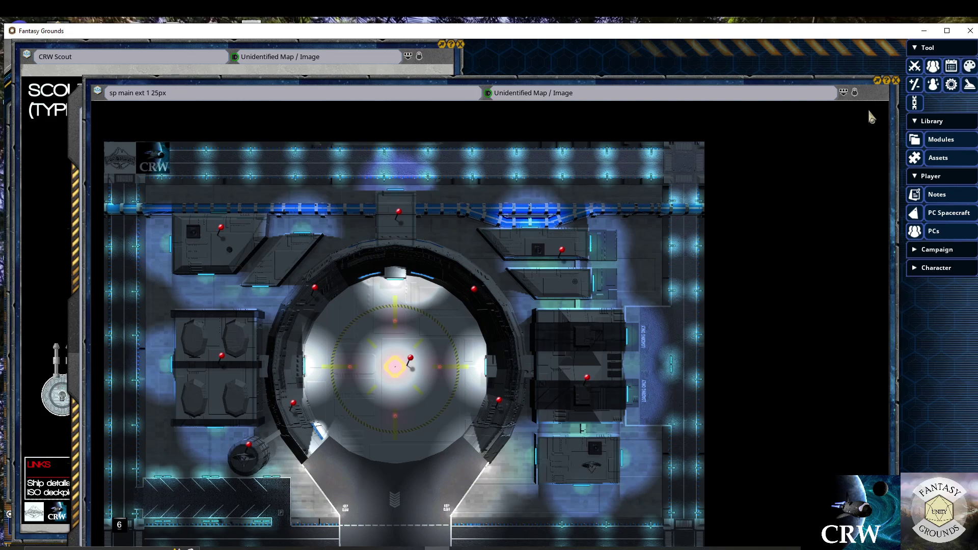
{"action": "left_click", "coordinate": [896, 81]}
{"action": "scroll", "coordinate": [274, 259], "scroll_direction": "down", "scroll_amount": 4}
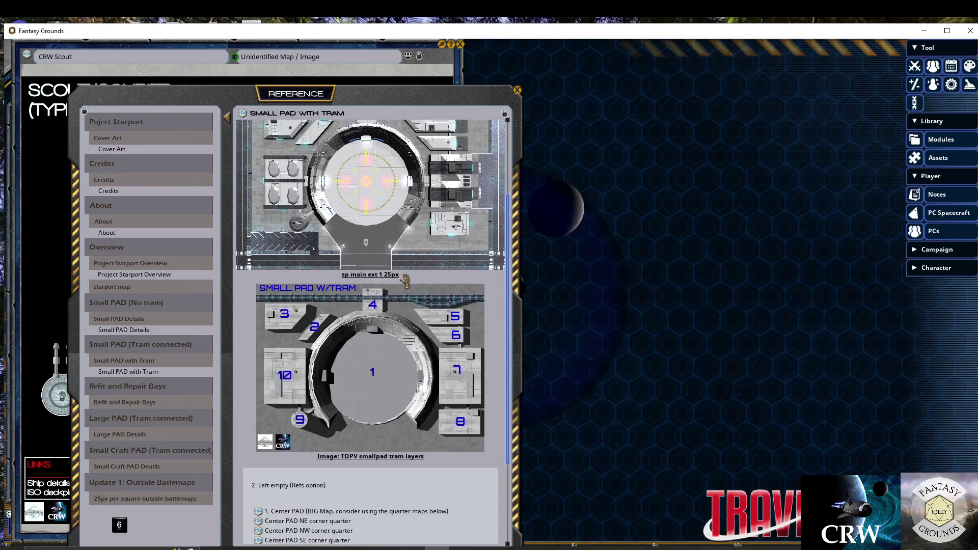
View the TOPV smallpad tram layers image and the sp main ext 1 25px map in turn, closing each one
{"action": "left_click", "coordinate": [371, 371]}
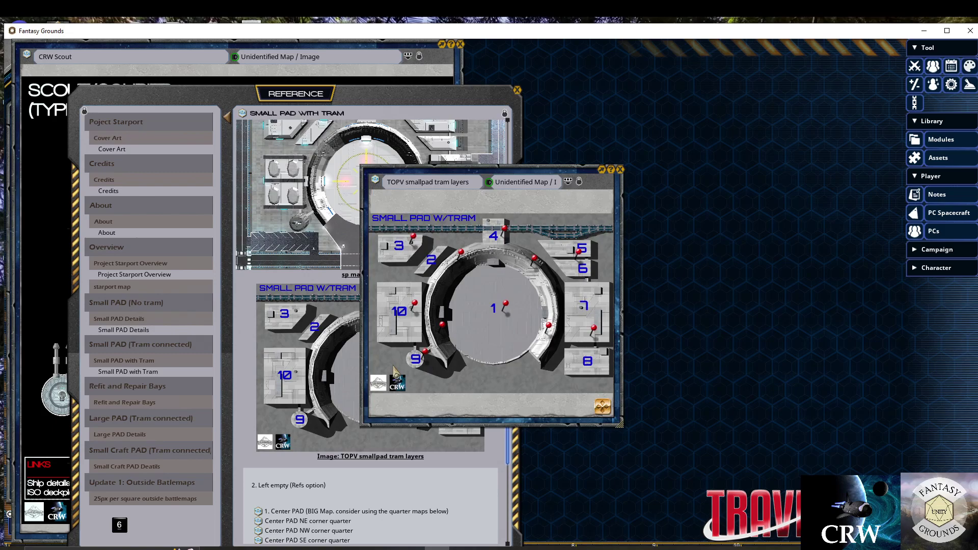
{"action": "left_click", "coordinate": [620, 169]}
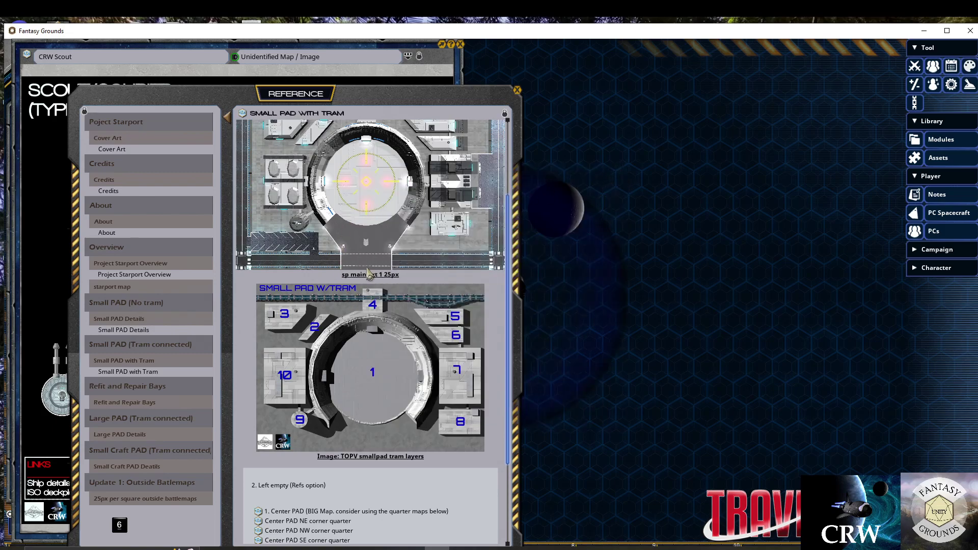
{"action": "left_click", "coordinate": [366, 184]}
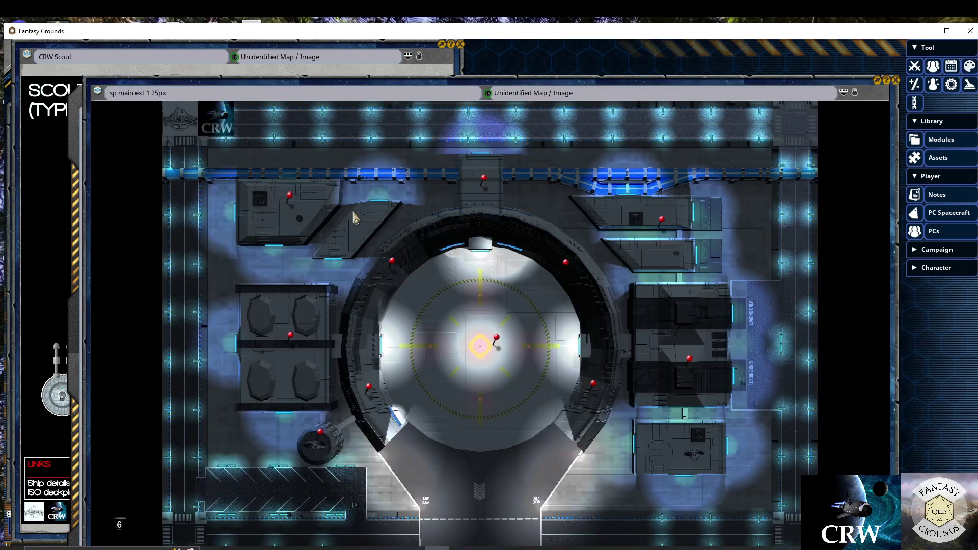
{"action": "scroll", "coordinate": [441, 276], "scroll_direction": "up", "scroll_amount": 3}
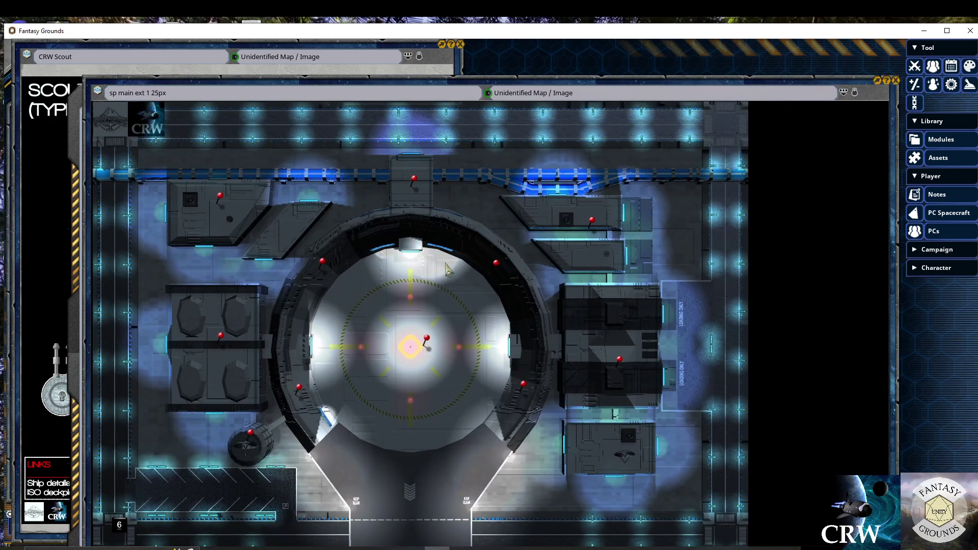
{"action": "left_click", "coordinate": [896, 82]}
Open the complete ground level map of the small pad with tram, and unlock it to show its image tools
{"action": "scroll", "coordinate": [360, 219], "scroll_direction": "down", "scroll_amount": 4}
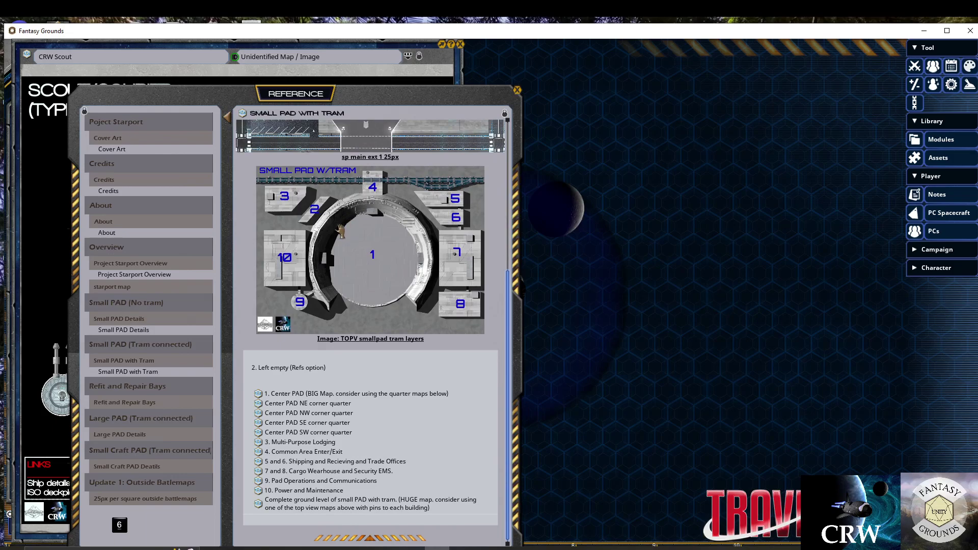
{"action": "left_click", "coordinate": [259, 504]}
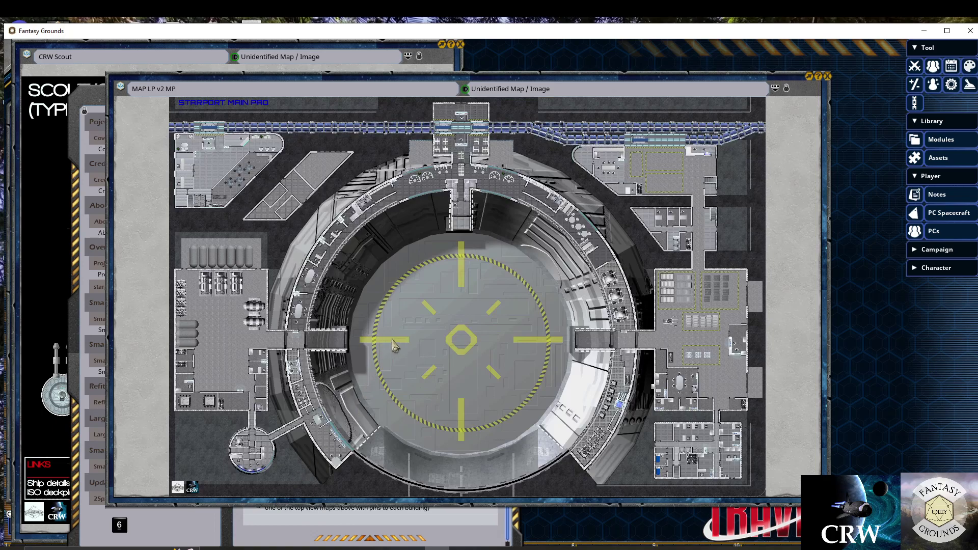
{"action": "left_click", "coordinate": [787, 91]}
Examine the landing pad and surrounding buildings on MAP LP v2 MP up close and as a whole, and close the map
{"action": "scroll", "coordinate": [487, 321], "scroll_direction": "down", "scroll_amount": 1}
{"action": "scroll", "coordinate": [471, 333], "scroll_direction": "up", "scroll_amount": 4}
{"action": "scroll", "coordinate": [471, 333], "scroll_direction": "down", "scroll_amount": 4}
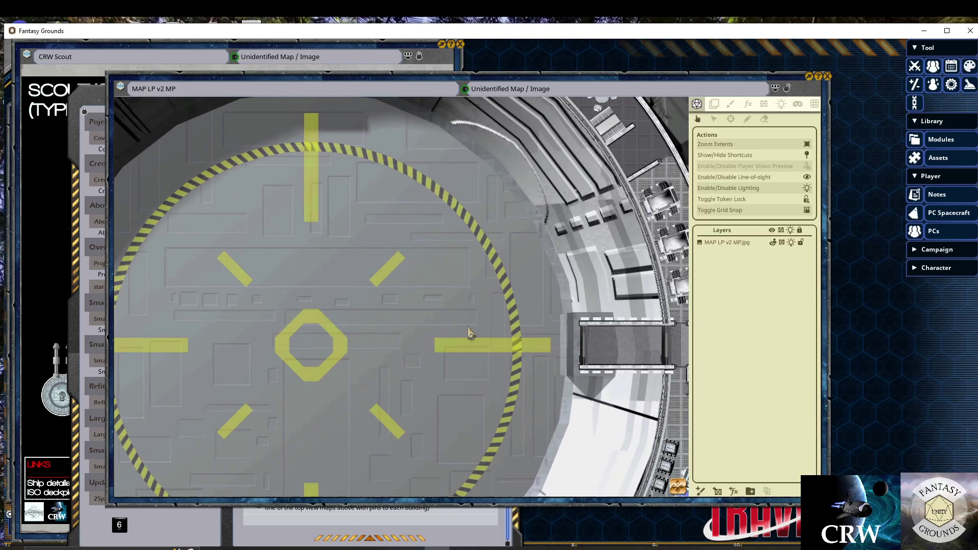
{"action": "scroll", "coordinate": [472, 334], "scroll_direction": "up", "scroll_amount": 1}
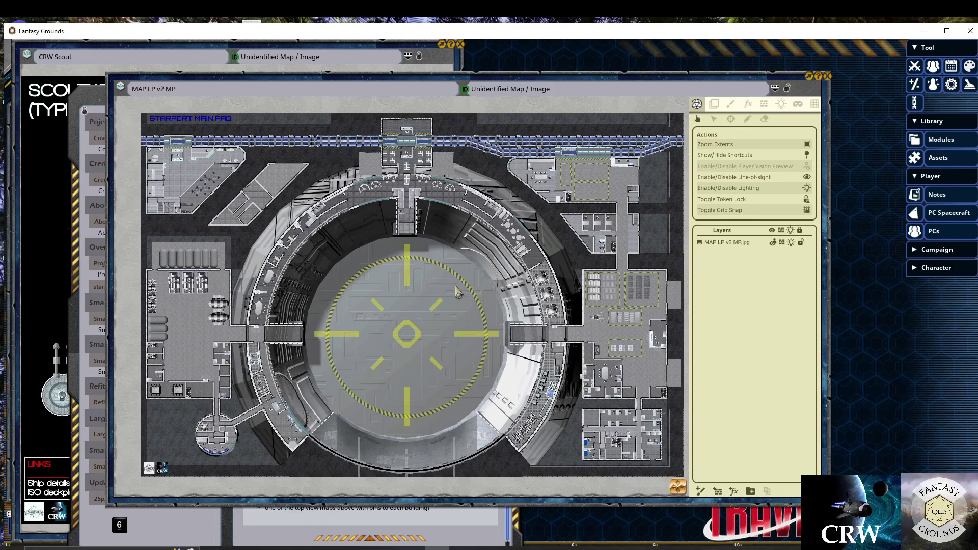
{"action": "scroll", "coordinate": [435, 300], "scroll_direction": "up", "scroll_amount": 2}
{"action": "scroll", "coordinate": [434, 299], "scroll_direction": "down", "scroll_amount": 3}
{"action": "scroll", "coordinate": [434, 300], "scroll_direction": "up", "scroll_amount": 1}
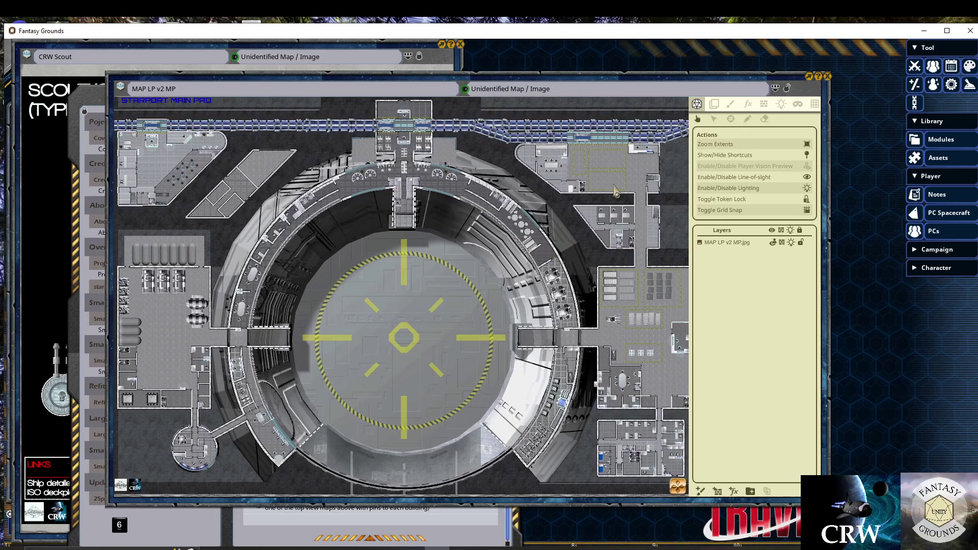
{"action": "scroll", "coordinate": [473, 234], "scroll_direction": "down", "scroll_amount": 1}
{"action": "scroll", "coordinate": [474, 234], "scroll_direction": "up", "scroll_amount": 1}
{"action": "scroll", "coordinate": [394, 246], "scroll_direction": "down", "scroll_amount": 1}
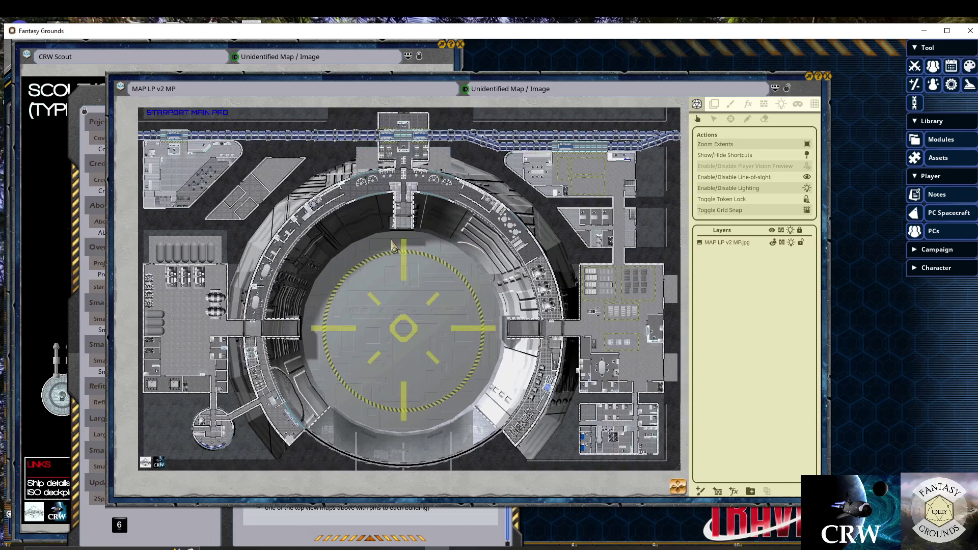
{"action": "scroll", "coordinate": [394, 246], "scroll_direction": "up", "scroll_amount": 1}
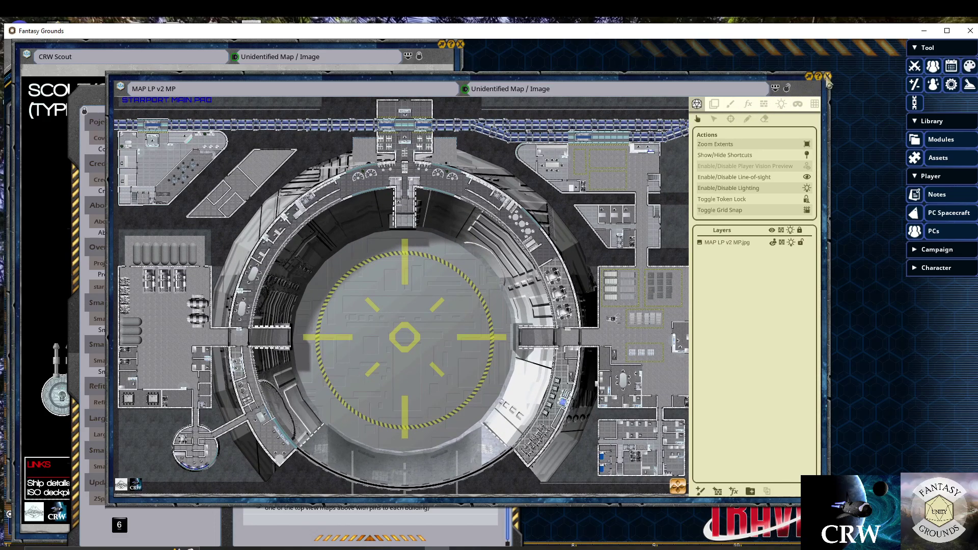
{"action": "left_click", "coordinate": [828, 77]}
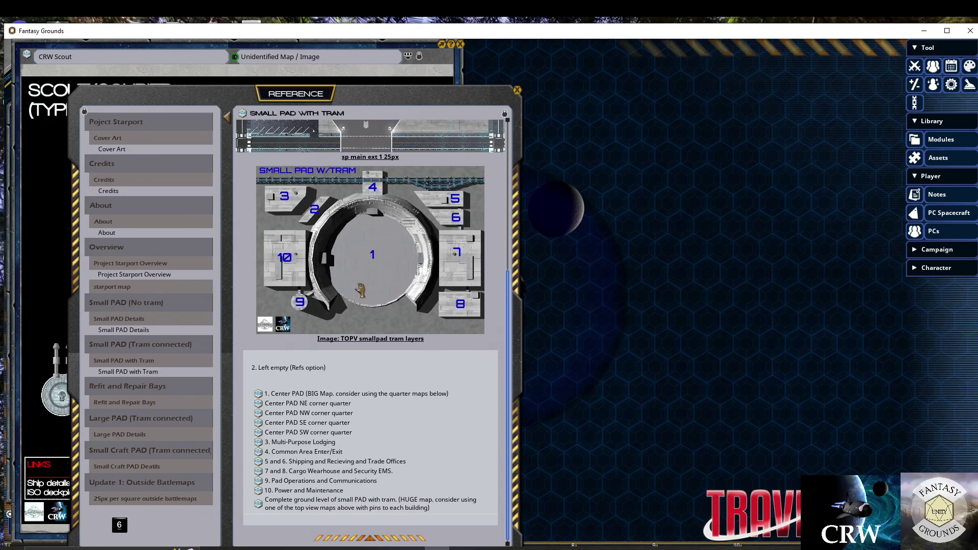
Reopen the sp main ext 1 25px map, view MAP LP v2 MP CENTER from its central pin, and close both maps
{"action": "scroll", "coordinate": [380, 285], "scroll_direction": "up", "scroll_amount": 3}
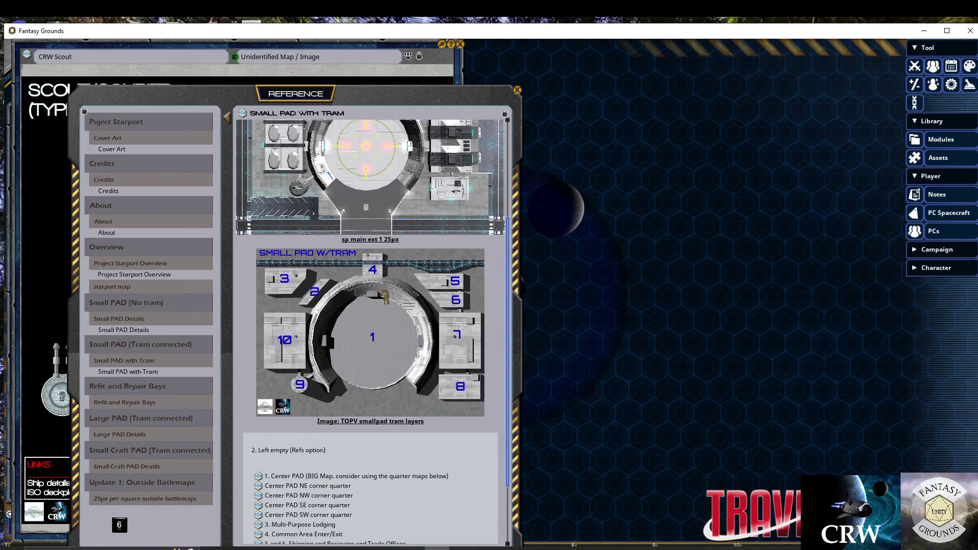
{"action": "scroll", "coordinate": [385, 295], "scroll_direction": "up", "scroll_amount": 5}
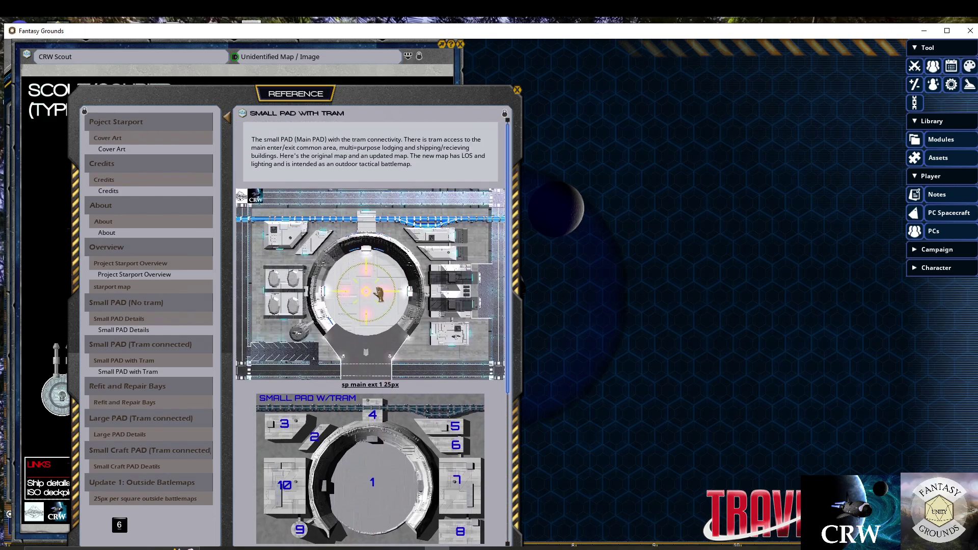
{"action": "scroll", "coordinate": [380, 291], "scroll_direction": "down", "scroll_amount": 2}
{"action": "scroll", "coordinate": [372, 275], "scroll_direction": "up", "scroll_amount": 1}
{"action": "left_click", "coordinate": [367, 265]}
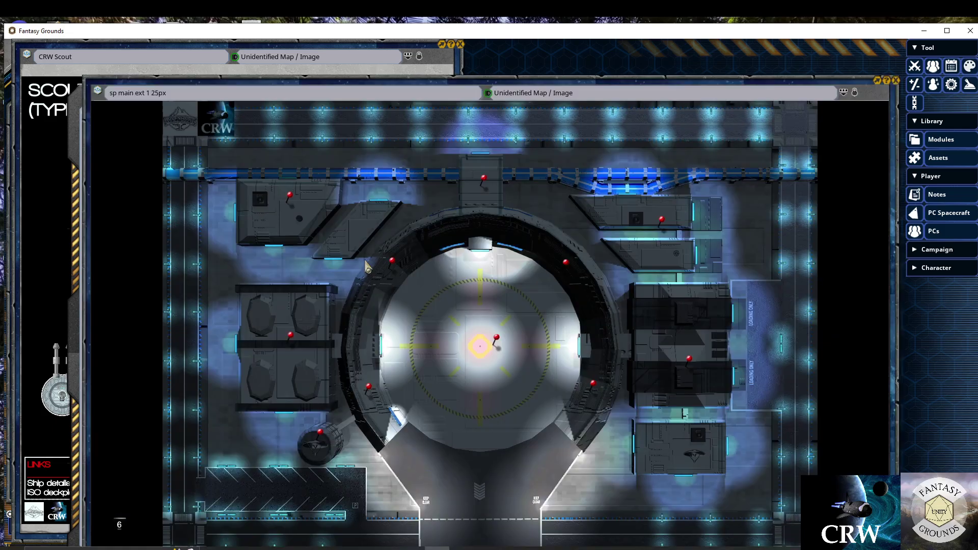
{"action": "left_click", "coordinate": [498, 342]}
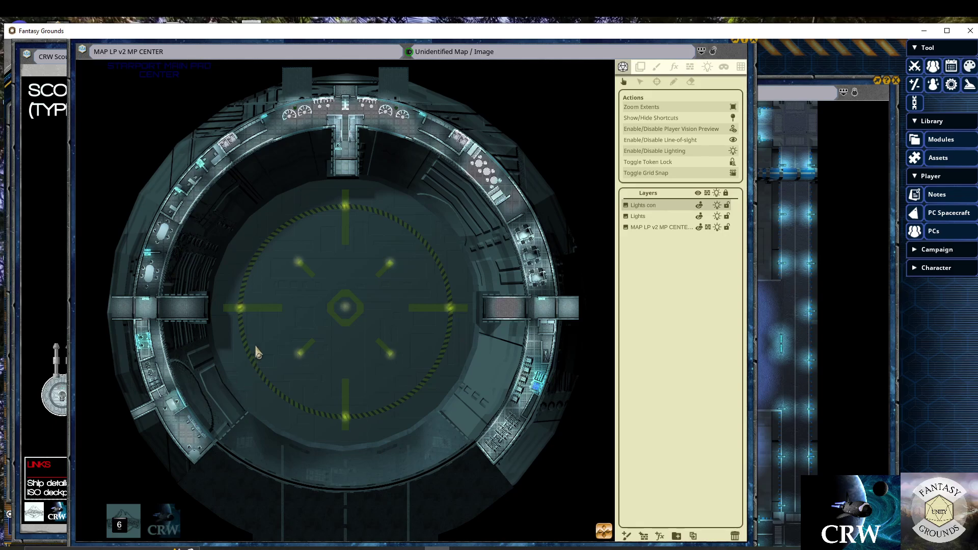
{"action": "left_click", "coordinate": [753, 41]}
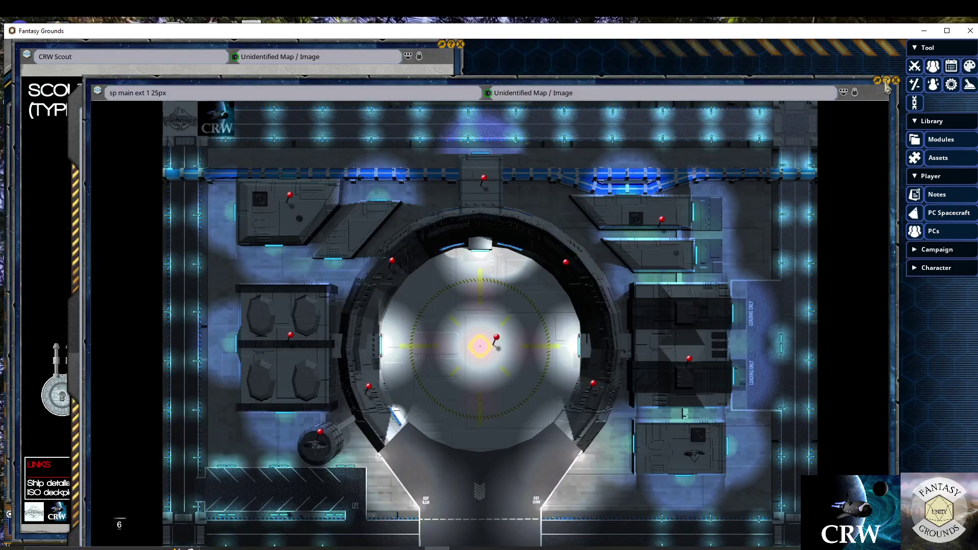
{"action": "left_click", "coordinate": [895, 80]}
Go to the Refit and Repair Bays reference page and open its sp mainrefit ext 1 25px map
{"action": "scroll", "coordinate": [425, 211], "scroll_direction": "down", "scroll_amount": 3}
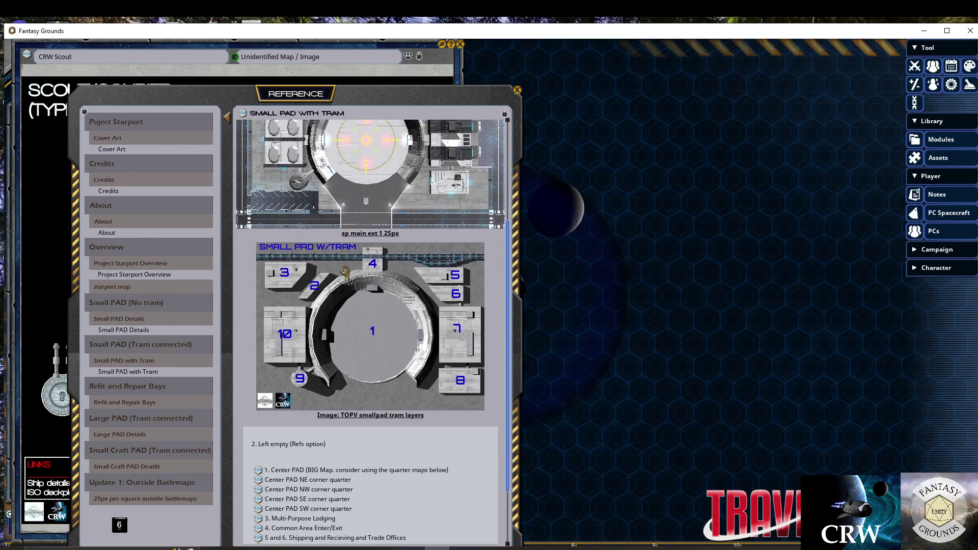
{"action": "left_click", "coordinate": [131, 402]}
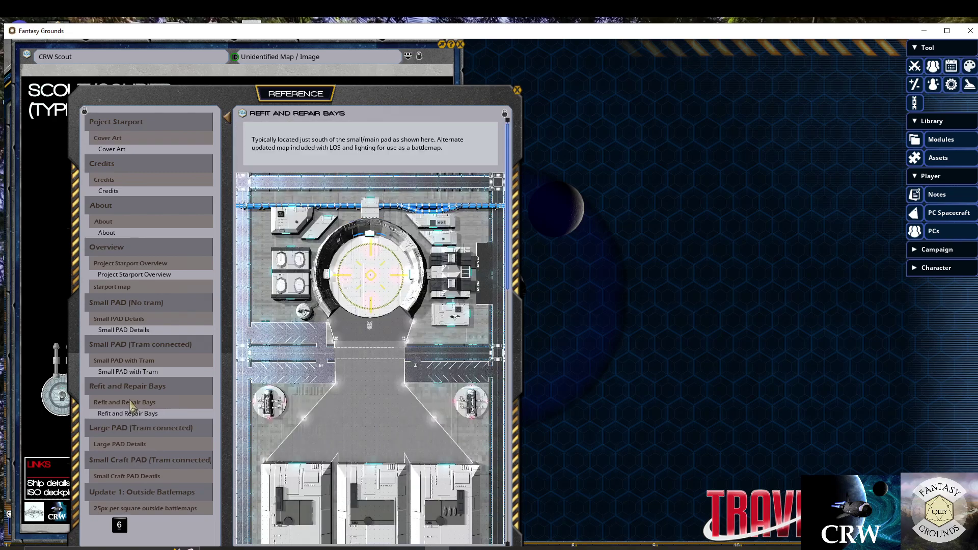
{"action": "scroll", "coordinate": [350, 310], "scroll_direction": "down", "scroll_amount": 2}
{"action": "scroll", "coordinate": [358, 314], "scroll_direction": "up", "scroll_amount": 1}
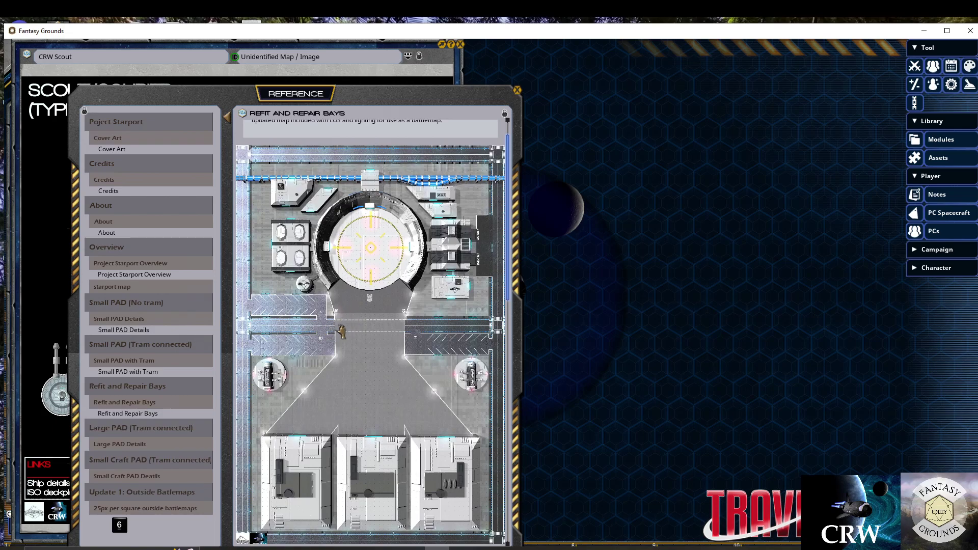
{"action": "scroll", "coordinate": [349, 331], "scroll_direction": "up", "scroll_amount": 1}
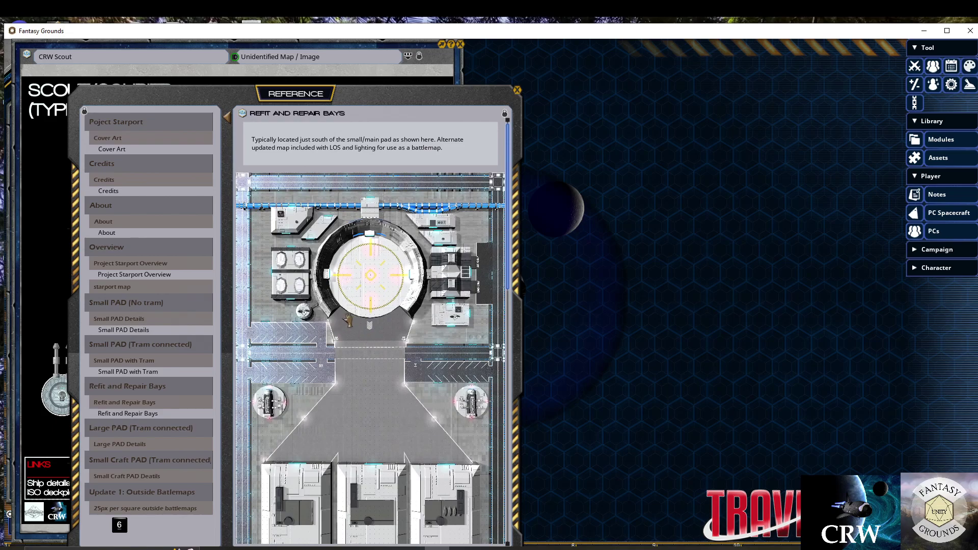
{"action": "scroll", "coordinate": [349, 320], "scroll_direction": "down", "scroll_amount": 2}
{"action": "left_click", "coordinate": [380, 293]}
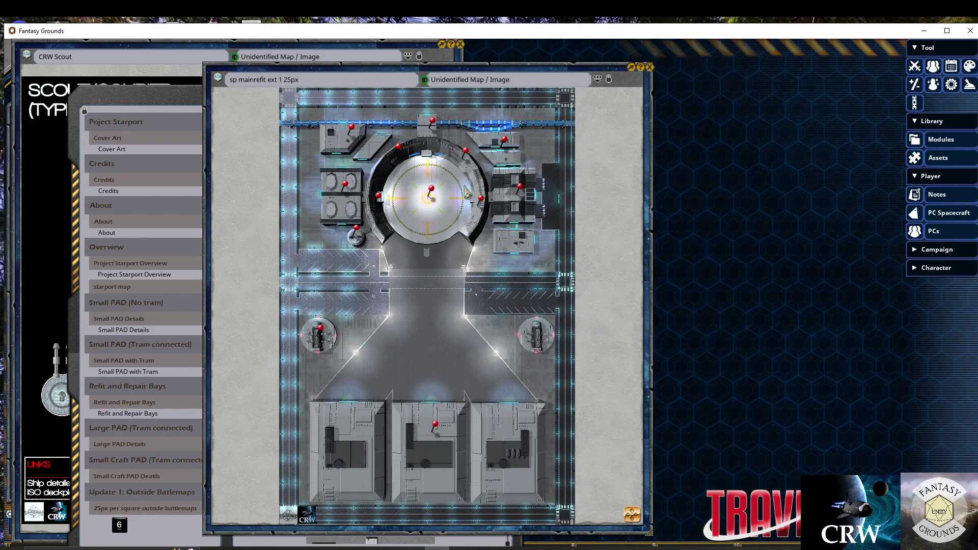
Open MAP LP v2 refit bay from the middle bay's pin, enlarge its window to inspect the bay, and close it
{"action": "double_click", "coordinate": [434, 424]}
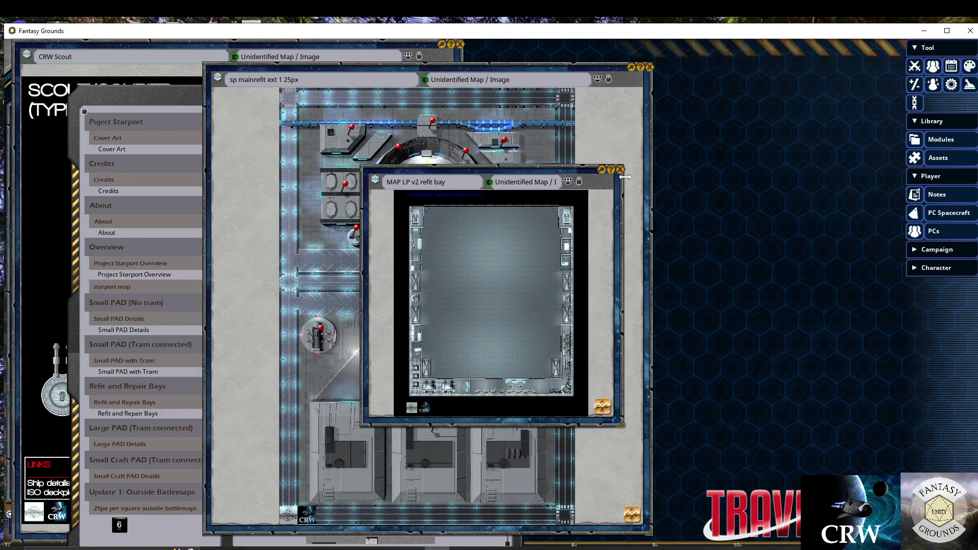
{"action": "scroll", "coordinate": [509, 273], "scroll_direction": "up", "scroll_amount": 1}
{"action": "left_click_drag", "start_coordinate": [624, 429], "coordinate": [726, 515]}
{"action": "scroll", "coordinate": [524, 326], "scroll_direction": "down", "scroll_amount": 3}
{"action": "scroll", "coordinate": [518, 305], "scroll_direction": "up", "scroll_amount": 2}
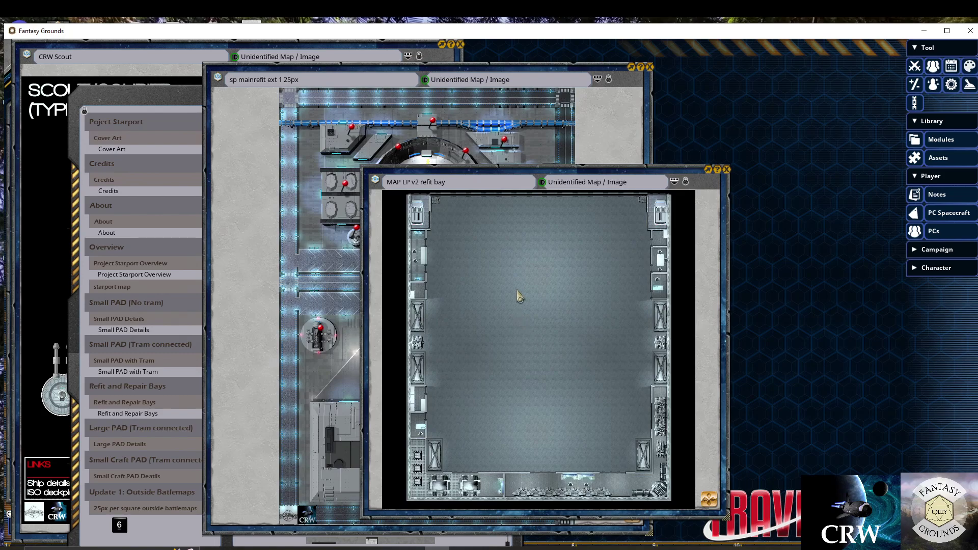
{"action": "left_click", "coordinate": [727, 170]}
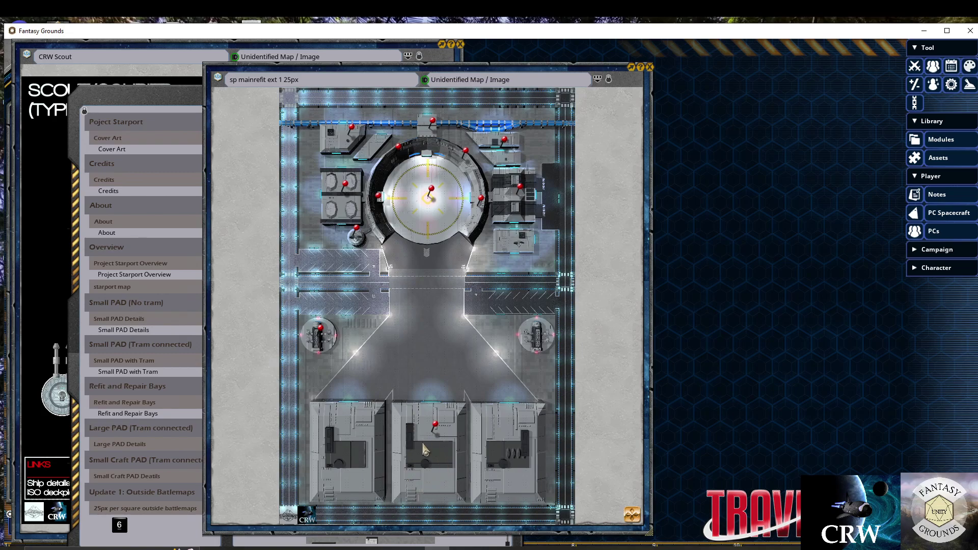
Inspect MAP sp cargo flea from the western cargo lifter's pin, and close it along with the sp mainrefit ext 1 25px map
{"action": "scroll", "coordinate": [340, 344], "scroll_direction": "up", "scroll_amount": 4}
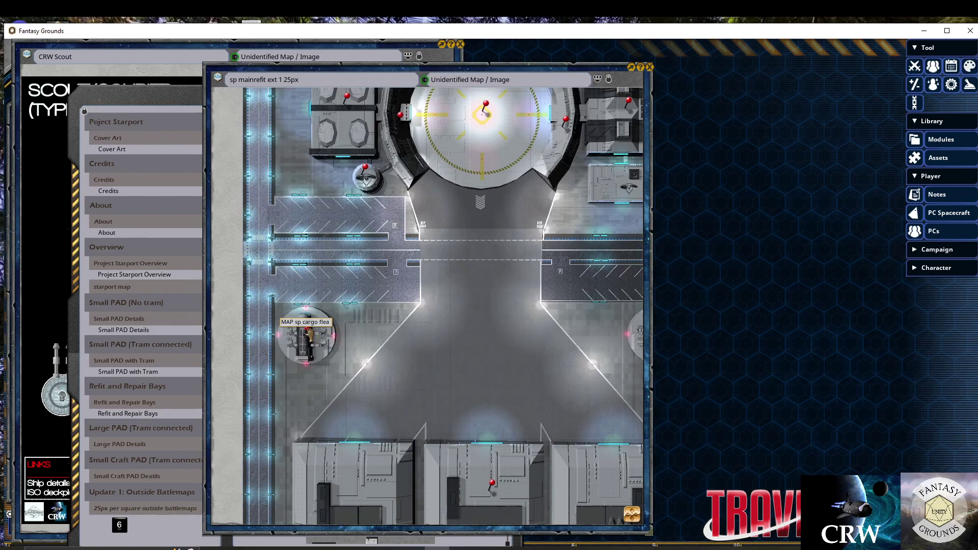
{"action": "left_click", "coordinate": [307, 335]}
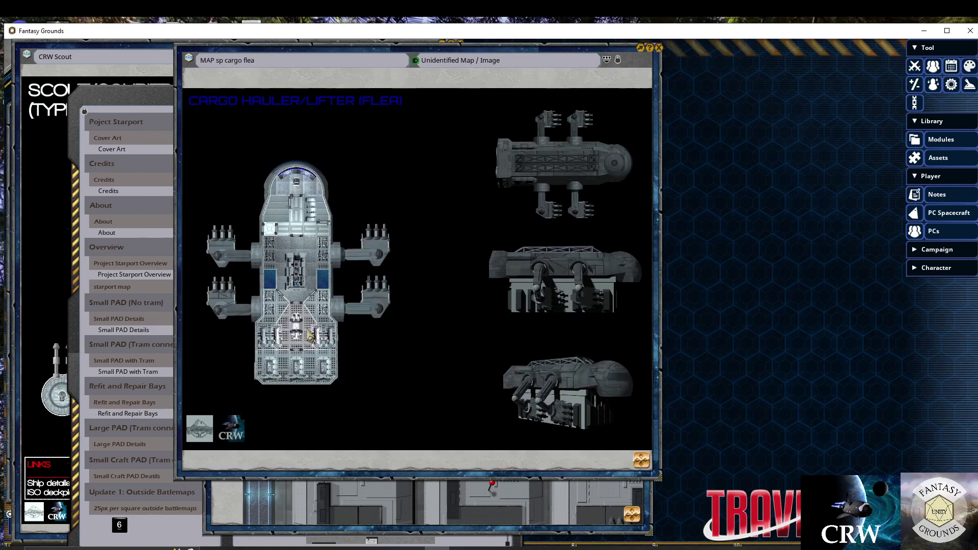
{"action": "scroll", "coordinate": [340, 345], "scroll_direction": "up", "scroll_amount": 5}
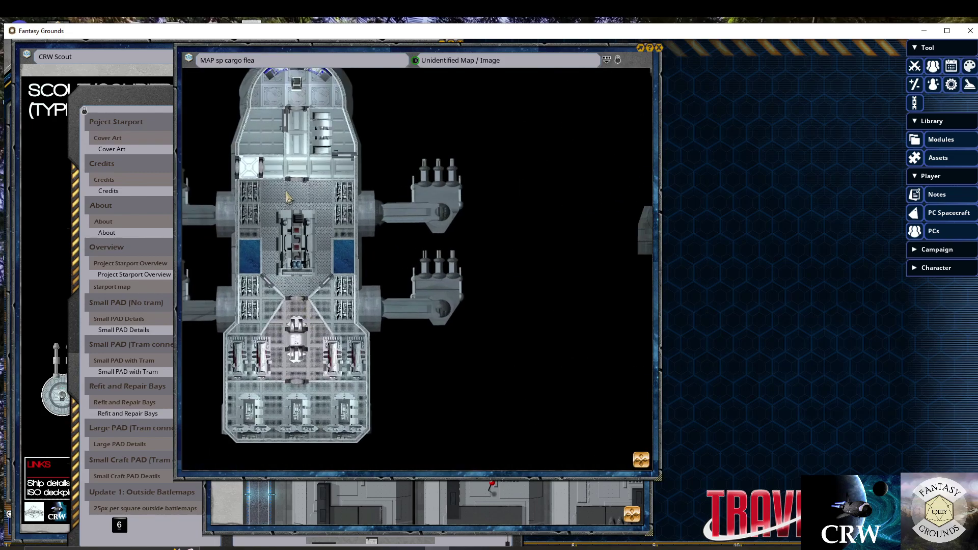
{"action": "scroll", "coordinate": [394, 326], "scroll_direction": "down", "scroll_amount": 3}
{"action": "scroll", "coordinate": [393, 326], "scroll_direction": "up", "scroll_amount": 2}
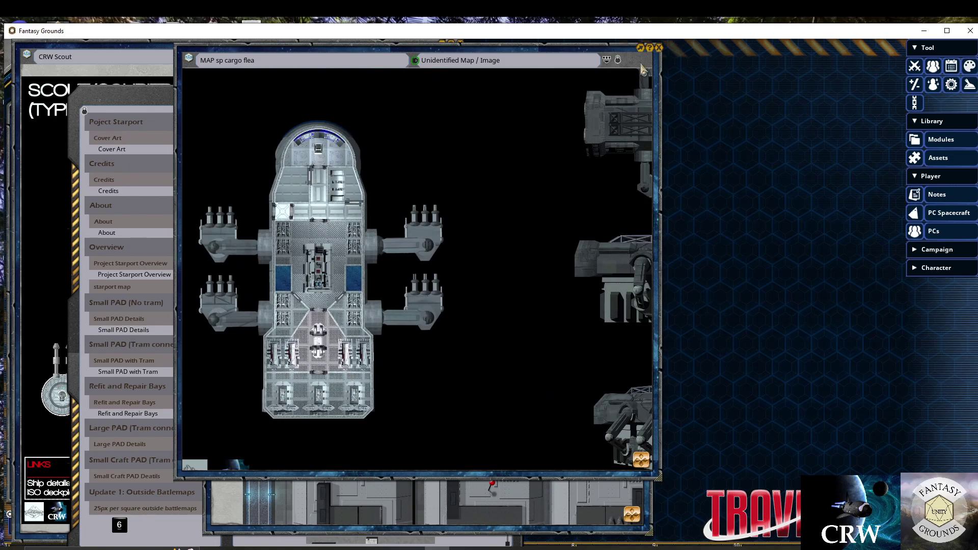
{"action": "left_click", "coordinate": [660, 48]}
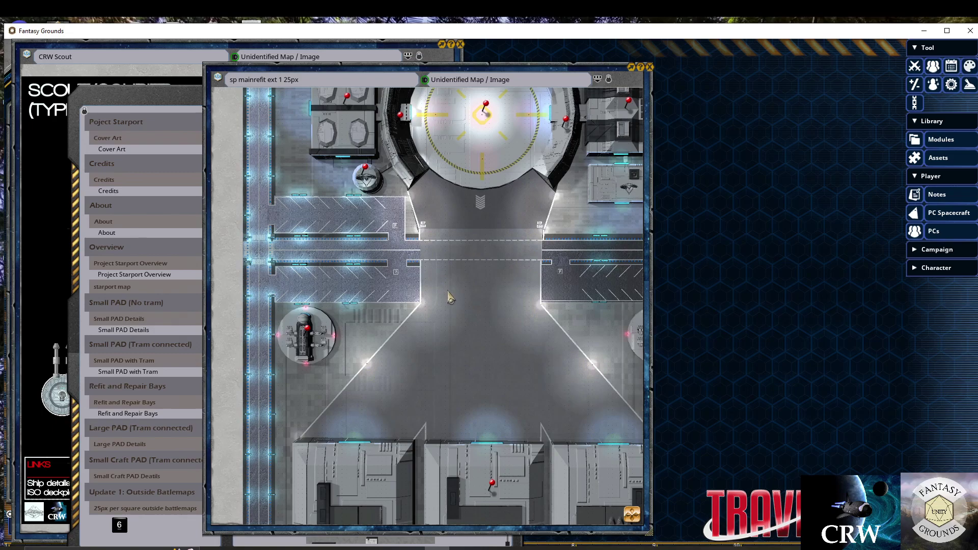
{"action": "scroll", "coordinate": [431, 311], "scroll_direction": "down", "scroll_amount": 2}
{"action": "scroll", "coordinate": [517, 192], "scroll_direction": "down", "scroll_amount": 1}
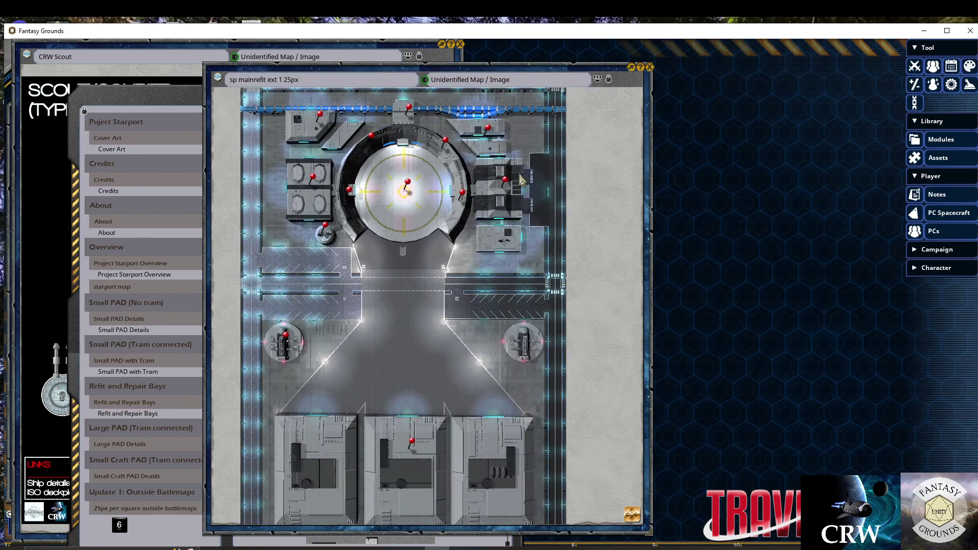
{"action": "left_click", "coordinate": [650, 67]}
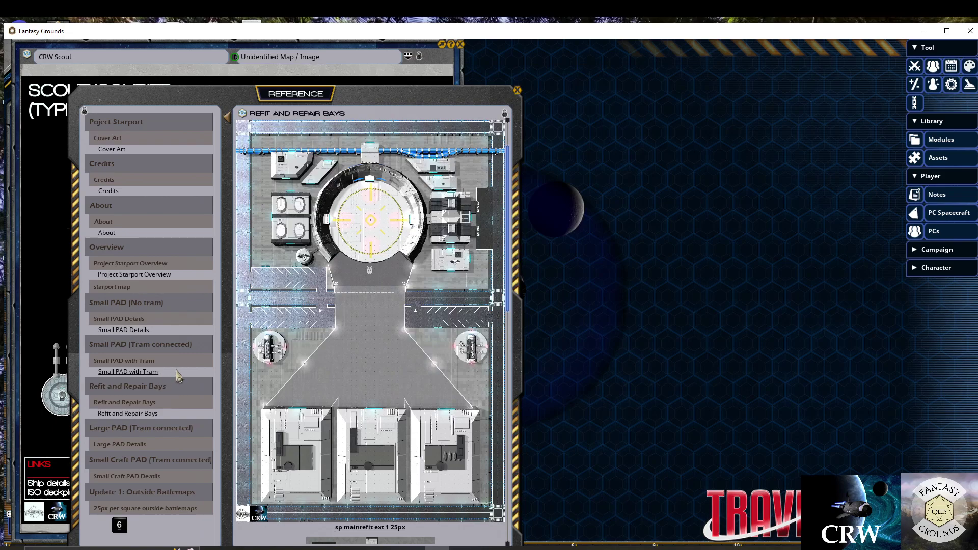
Go to the Large PAD Details reference page and open its largepad topv layers image
{"action": "left_click", "coordinate": [131, 451]}
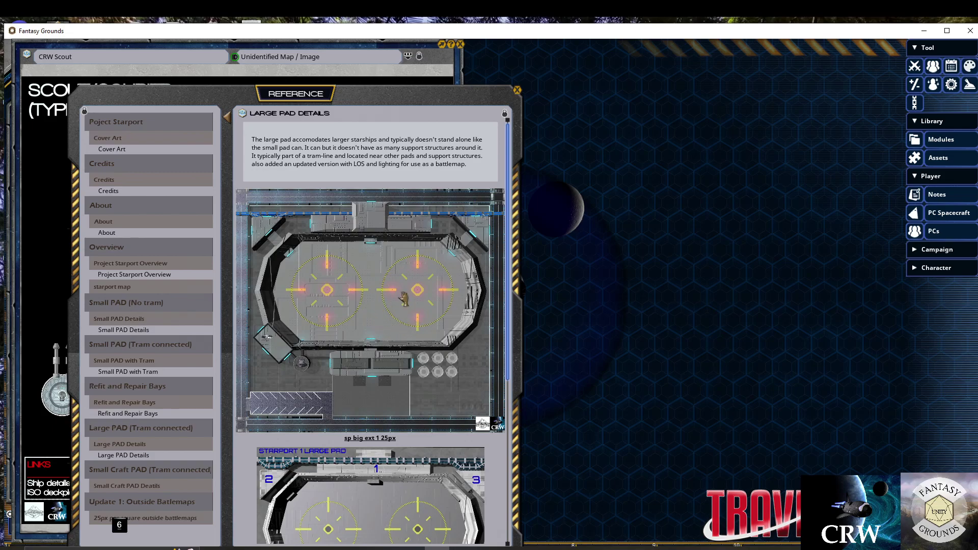
{"action": "scroll", "coordinate": [389, 290], "scroll_direction": "down", "scroll_amount": 3}
{"action": "scroll", "coordinate": [391, 294], "scroll_direction": "down", "scroll_amount": 2}
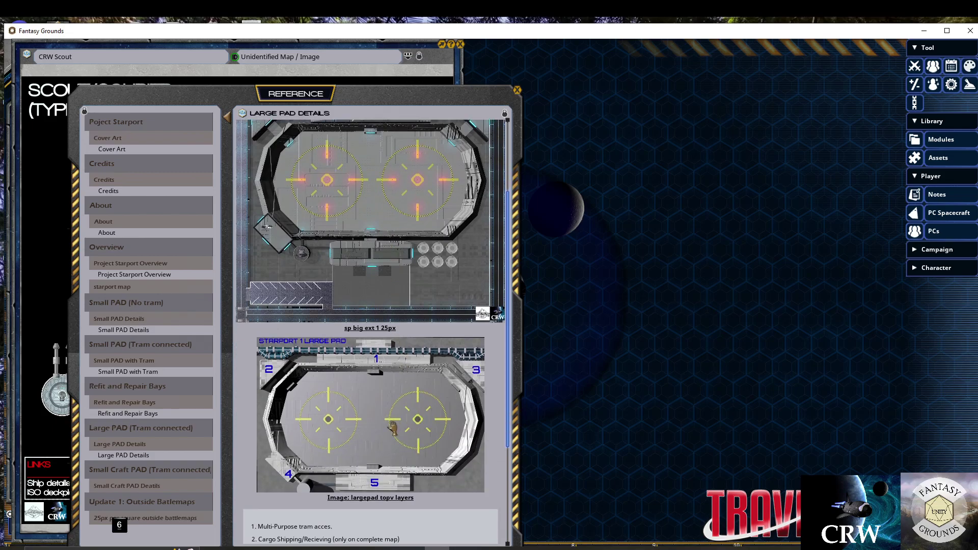
{"action": "left_click", "coordinate": [362, 419]}
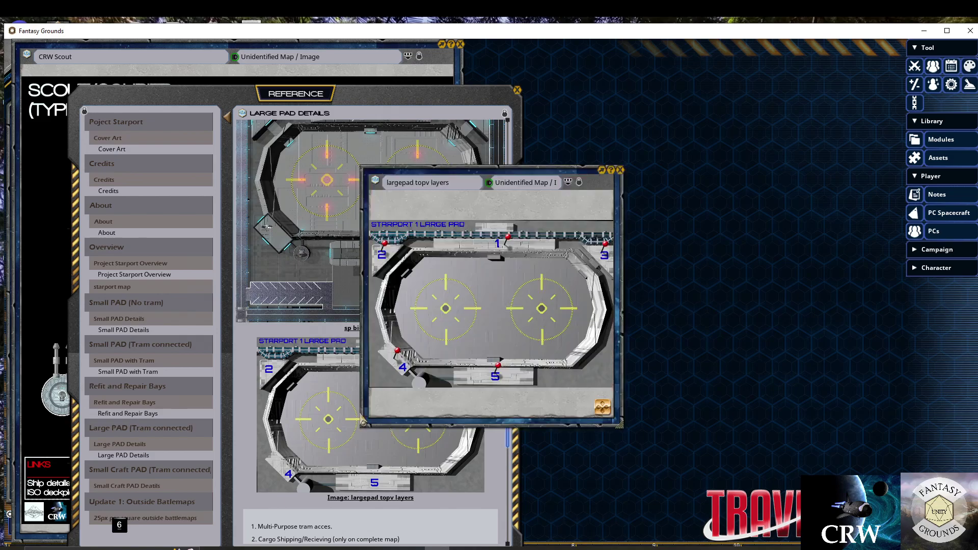
Close the largepad topv layers image, open the sp big ext 1 25px map, and inspect the two ships on its landing pads
{"action": "left_click", "coordinate": [620, 171]}
{"action": "scroll", "coordinate": [356, 180], "scroll_direction": "up", "scroll_amount": 3}
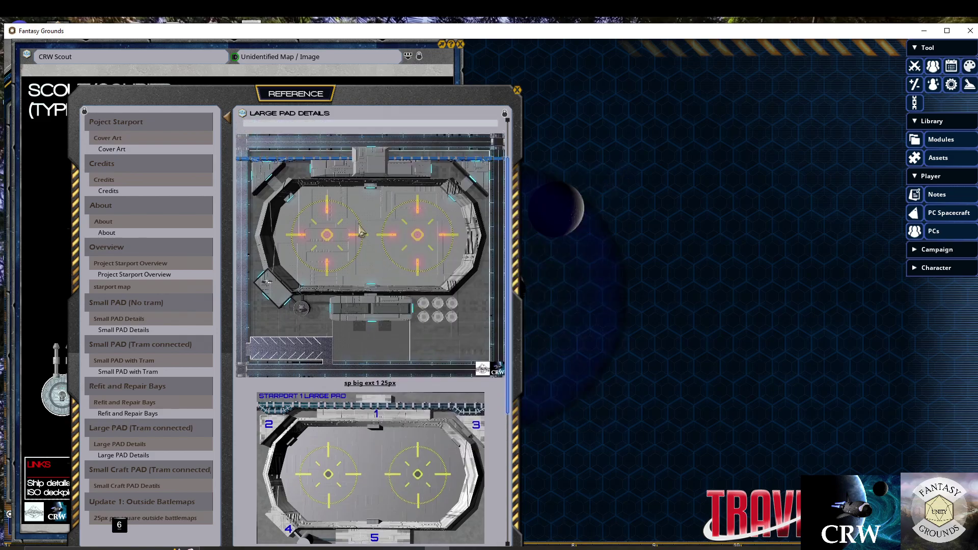
{"action": "left_click", "coordinate": [362, 232]}
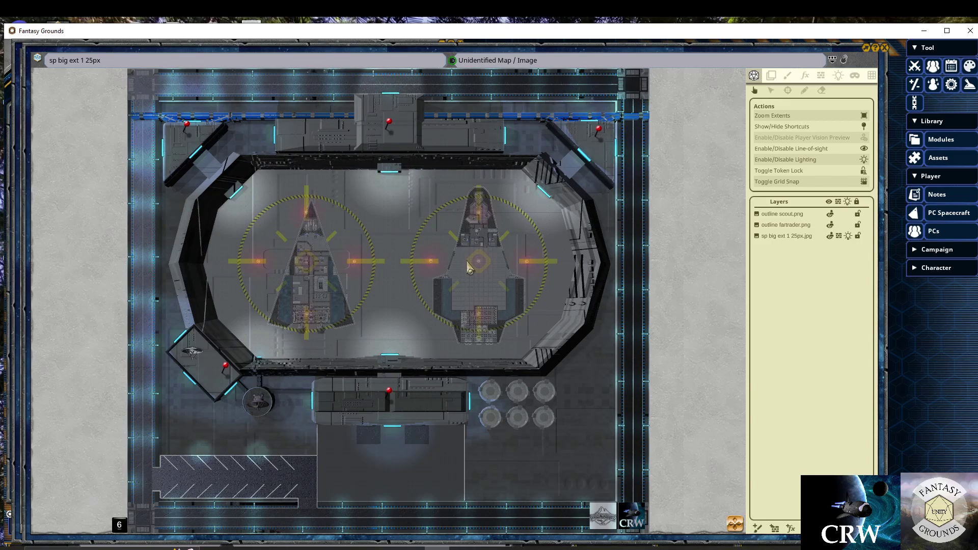
{"action": "scroll", "coordinate": [421, 262], "scroll_direction": "up", "scroll_amount": 3}
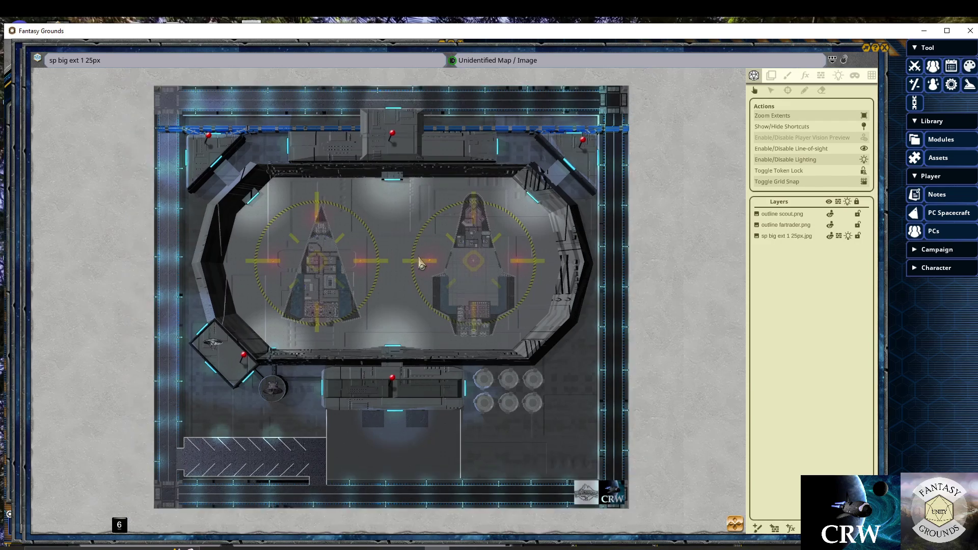
{"action": "scroll", "coordinate": [421, 263], "scroll_direction": "up", "scroll_amount": 2}
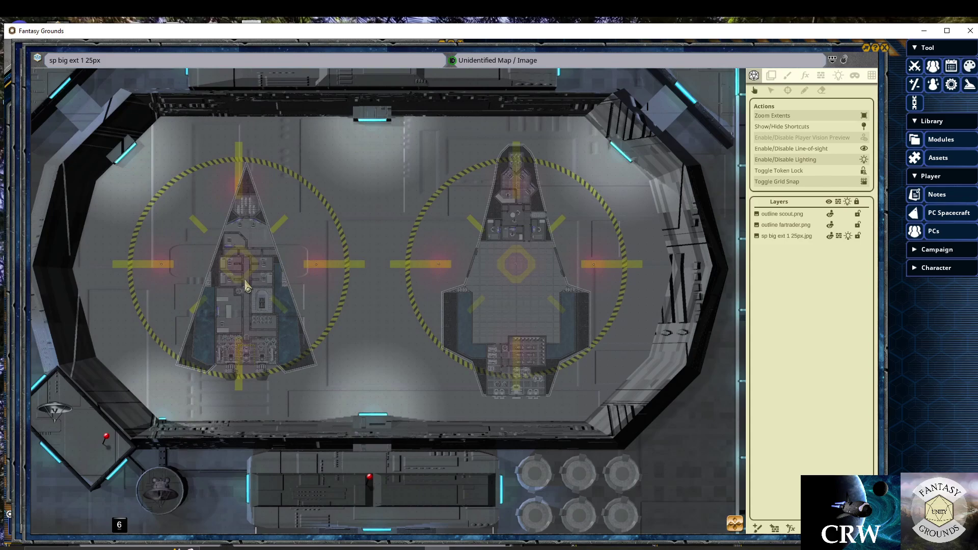
Open MAP LP v2 BP N from the pin on the large pad's northern building and enlarge its window
{"action": "scroll", "coordinate": [246, 287], "scroll_direction": "down", "scroll_amount": 3}
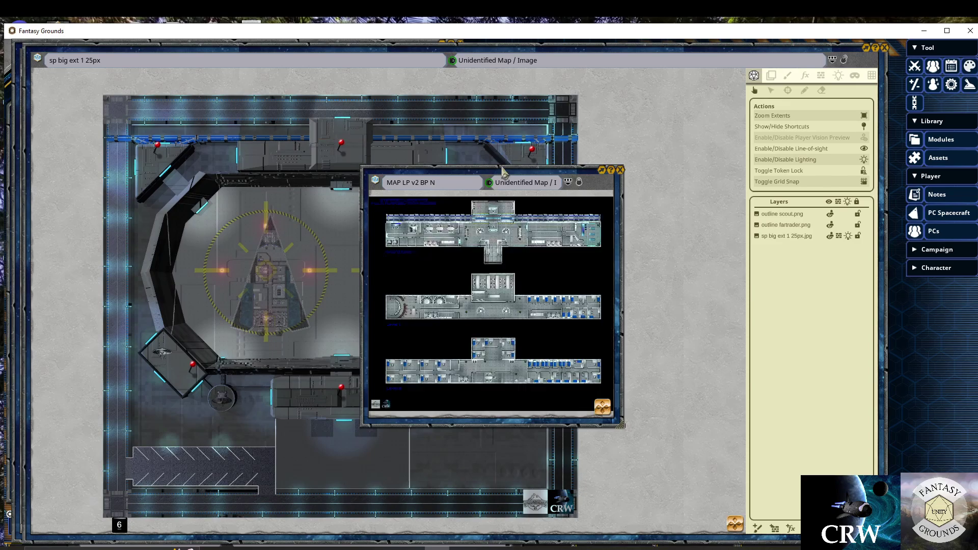
{"action": "left_click_drag", "start_coordinate": [501, 167], "coordinate": [372, 80]}
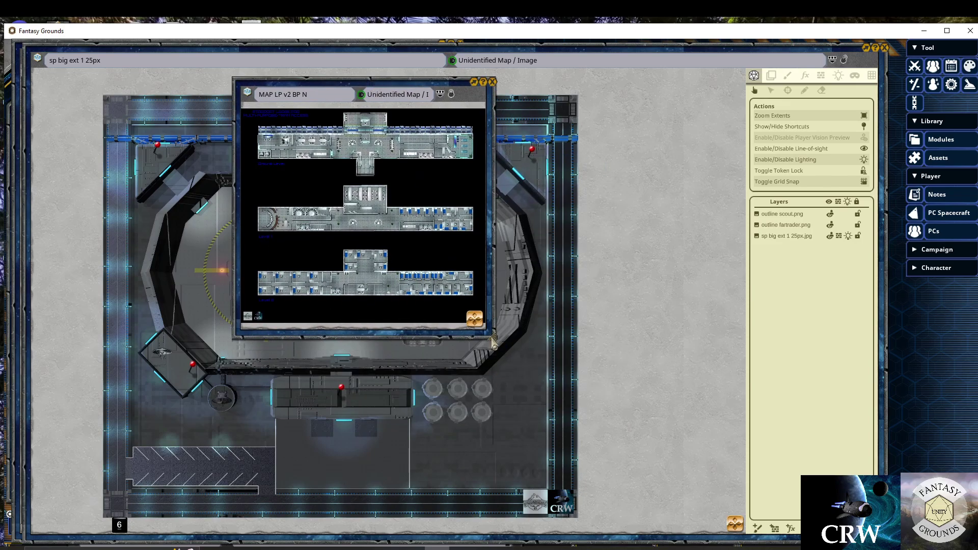
{"action": "left_click_drag", "start_coordinate": [532, 374], "coordinate": [728, 505]}
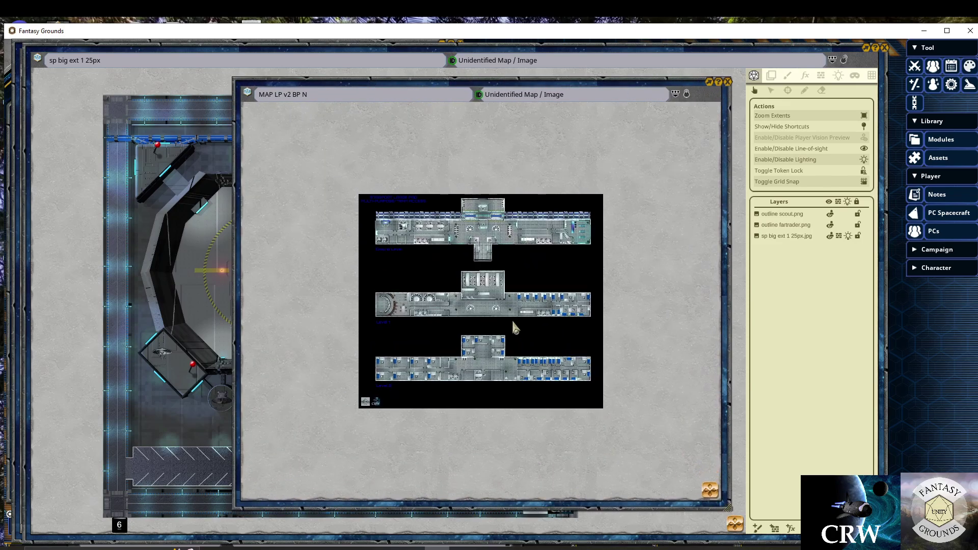
Examine the ground level and upper level floor plans on MAP LP v2 BP N, and close the map
{"action": "scroll", "coordinate": [513, 323], "scroll_direction": "up", "scroll_amount": 3}
{"action": "scroll", "coordinate": [488, 305], "scroll_direction": "down", "scroll_amount": 4}
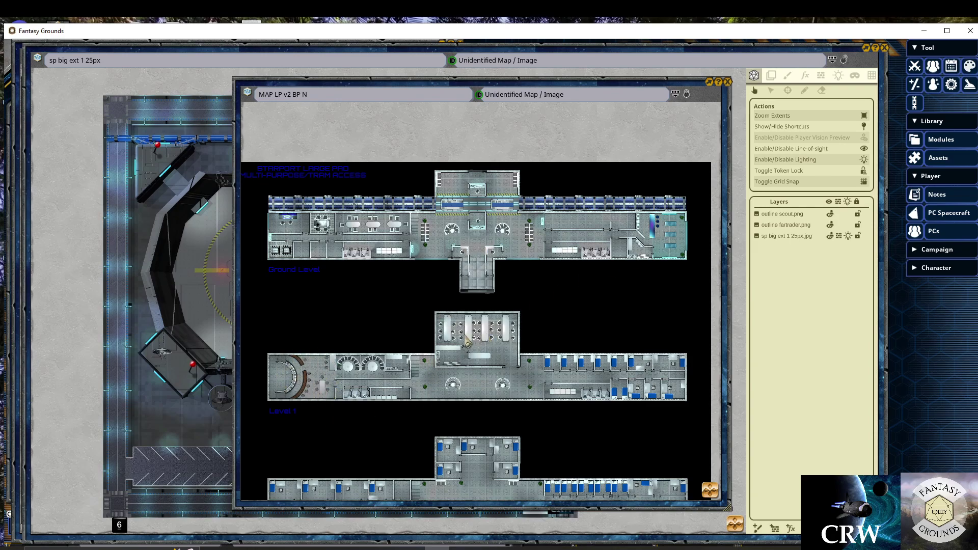
{"action": "scroll", "coordinate": [365, 321], "scroll_direction": "down", "scroll_amount": 2}
{"action": "scroll", "coordinate": [373, 358], "scroll_direction": "up", "scroll_amount": 3}
{"action": "scroll", "coordinate": [372, 358], "scroll_direction": "down", "scroll_amount": 4}
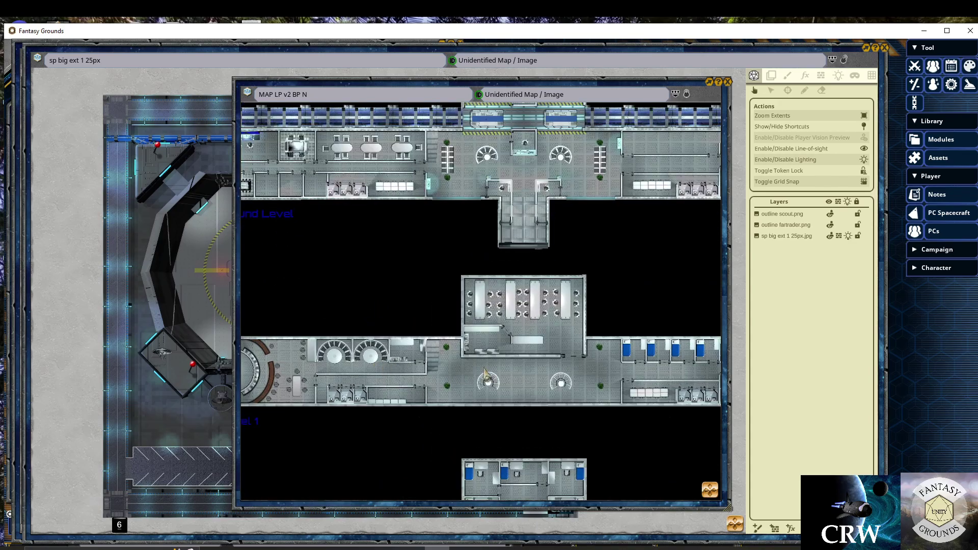
{"action": "scroll", "coordinate": [435, 365], "scroll_direction": "up", "scroll_amount": 5}
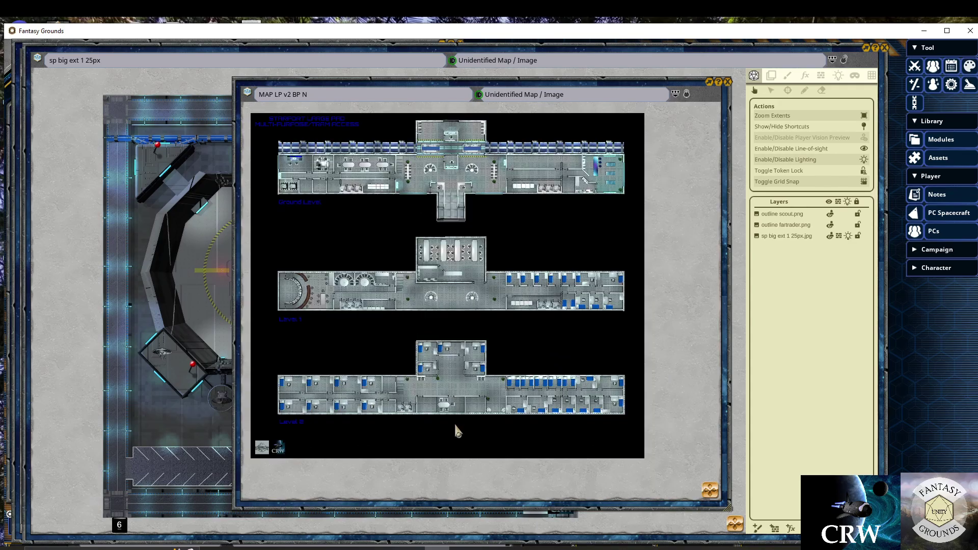
{"action": "scroll", "coordinate": [439, 412], "scroll_direction": "down", "scroll_amount": 3}
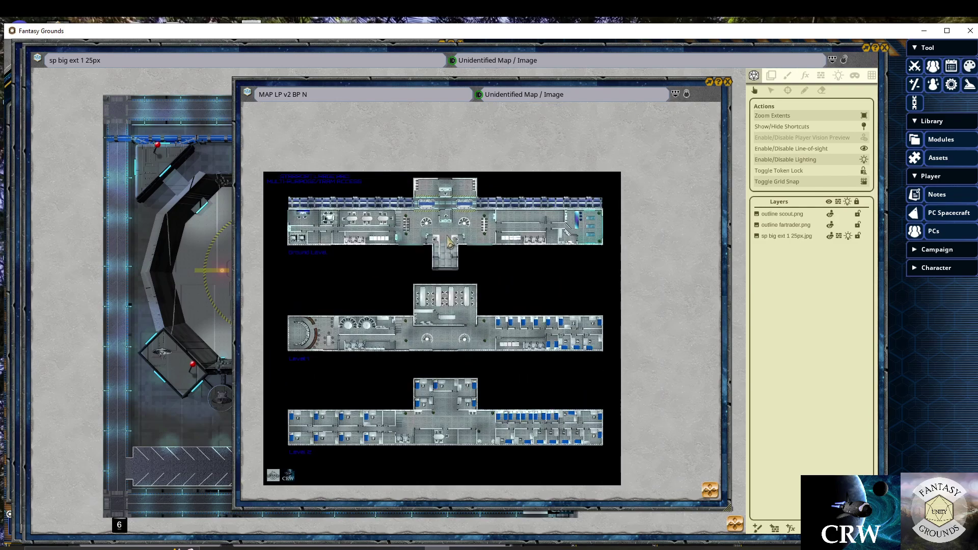
{"action": "left_click", "coordinate": [728, 82]}
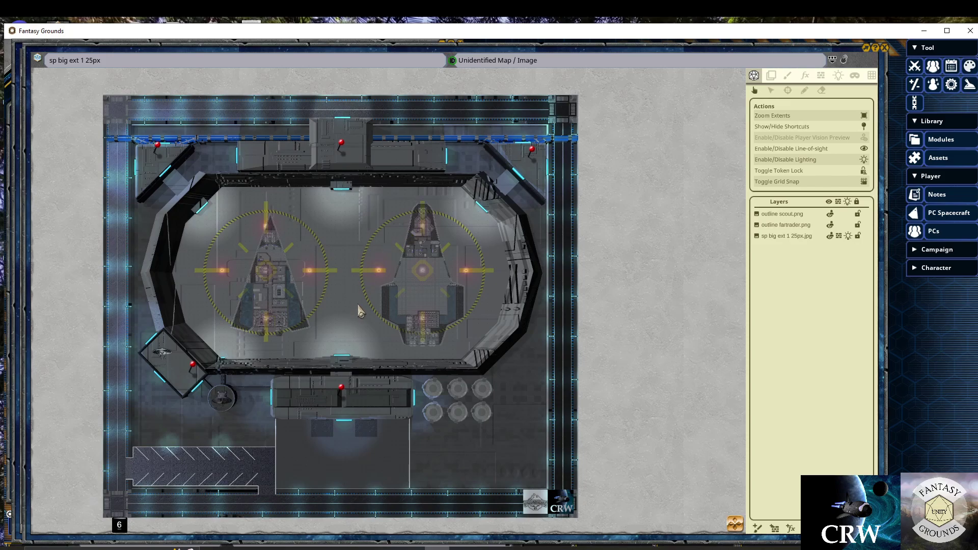
Open MAP LP v2 BP NE from the pin at the large pad's northeastern corner
{"action": "double_click", "coordinate": [532, 154]}
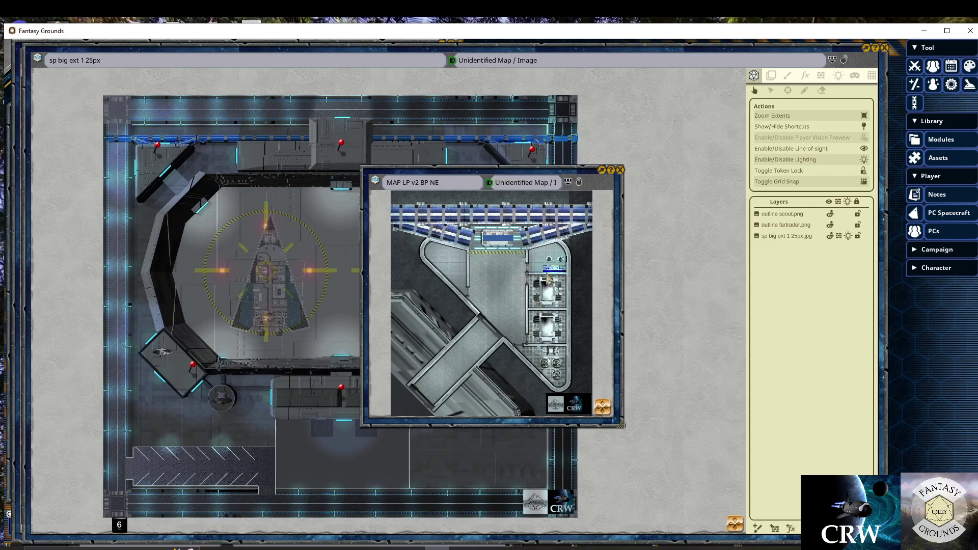
Inspect and close the MAP LP v2 BP NE map, and do the same with MAP LP v2 BP NW from its pin
{"action": "scroll", "coordinate": [520, 285], "scroll_direction": "up", "scroll_amount": 3}
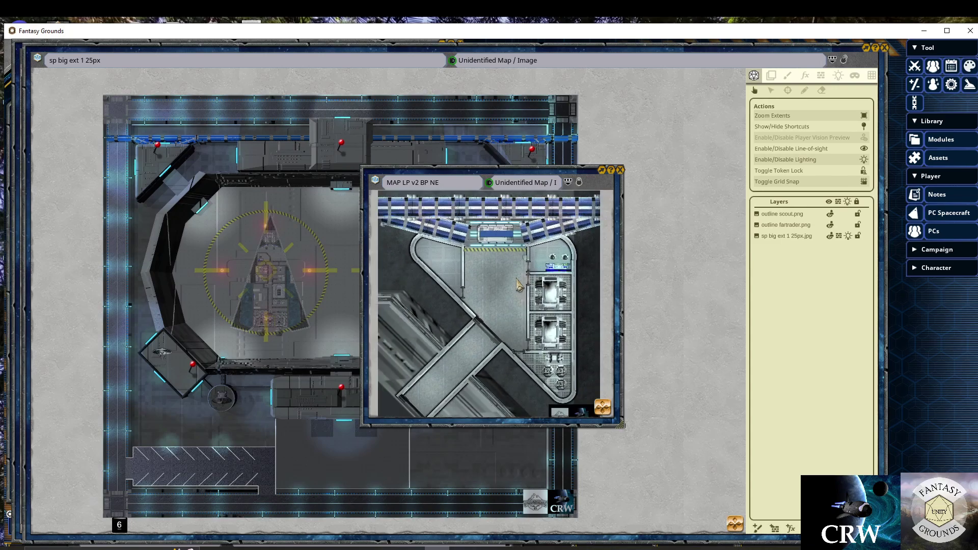
{"action": "left_click", "coordinate": [620, 170]}
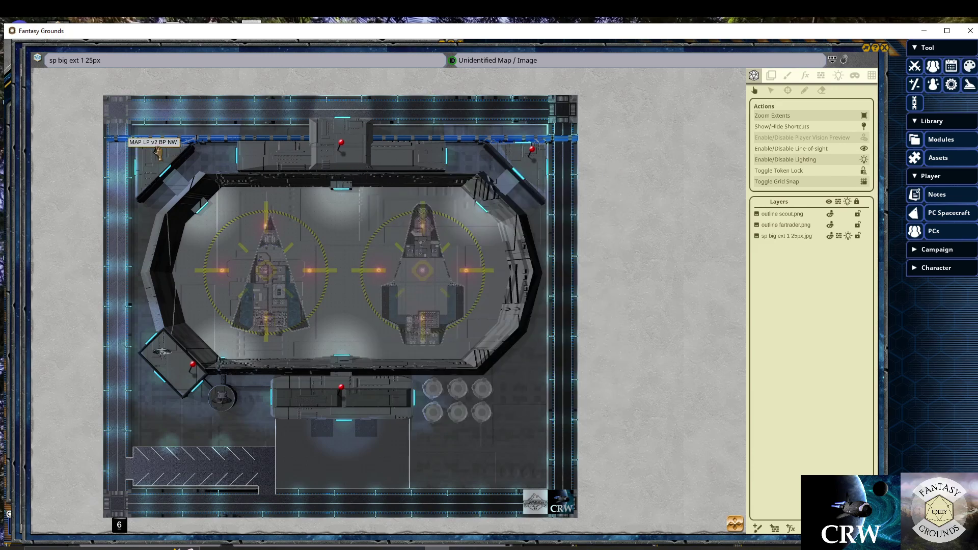
{"action": "double_click", "coordinate": [158, 151]}
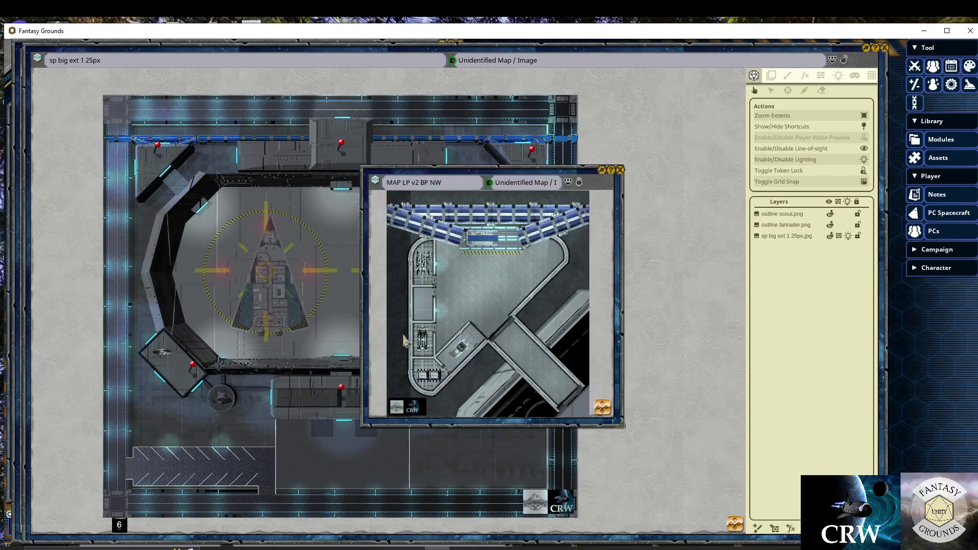
{"action": "left_click", "coordinate": [620, 171]}
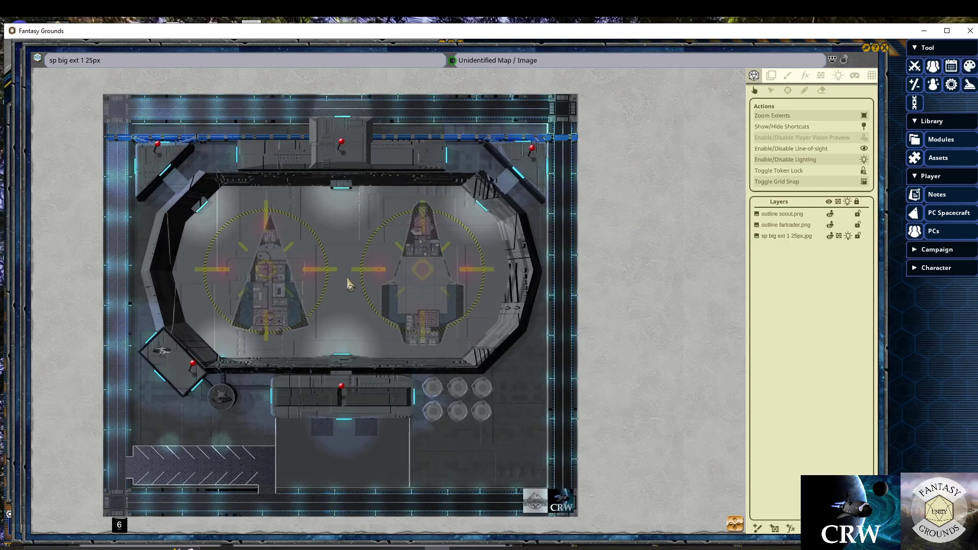
Close the sp big ext 1 25px map and review the Large Pad Details reference page, including its numbered building list
{"action": "scroll", "coordinate": [355, 290], "scroll_direction": "up", "scroll_amount": 1}
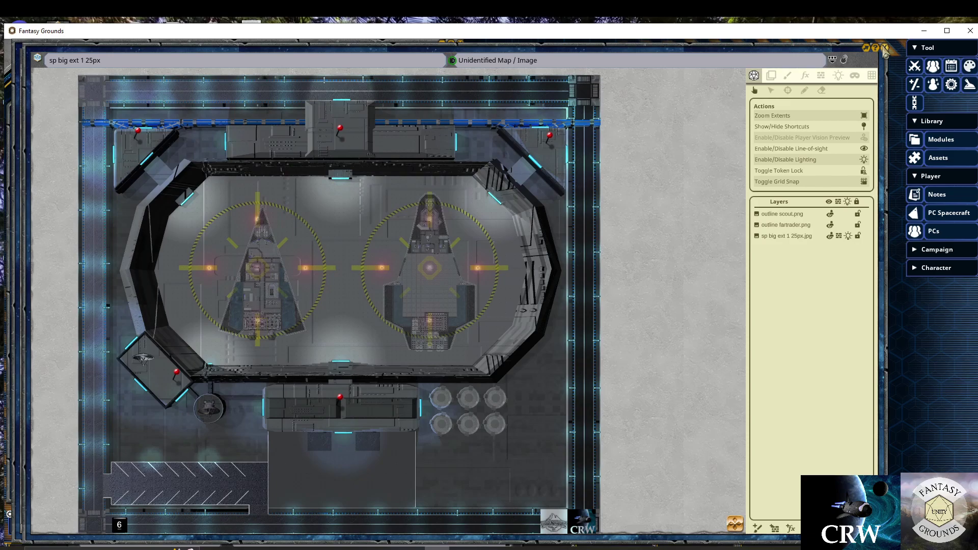
{"action": "mouse_move", "coordinate": [688, 53]}
{"action": "left_mouse_down"}
{"action": "mouse_move", "coordinate": [709, 45]}
{"action": "mouse_move", "coordinate": [698, 50]}
{"action": "left_mouse_up"}
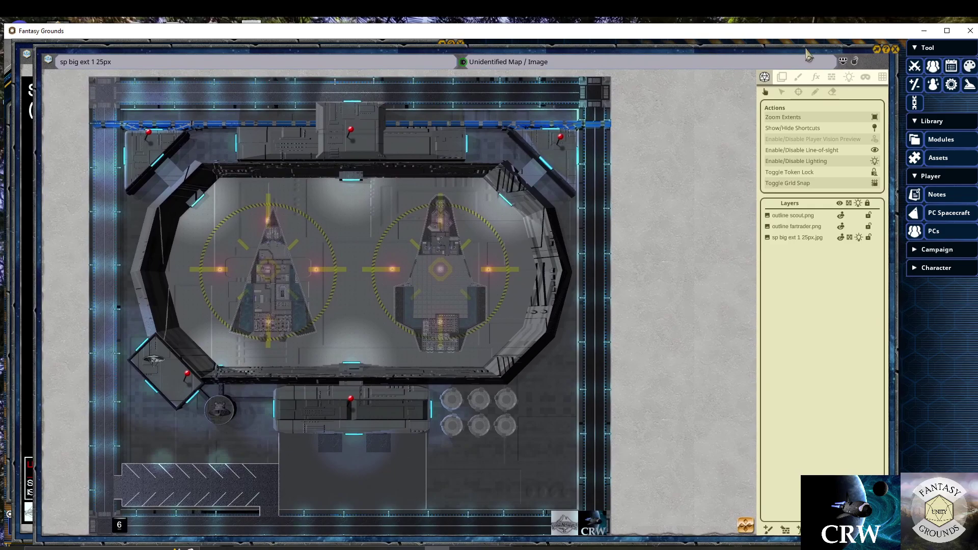
{"action": "left_click", "coordinate": [895, 49]}
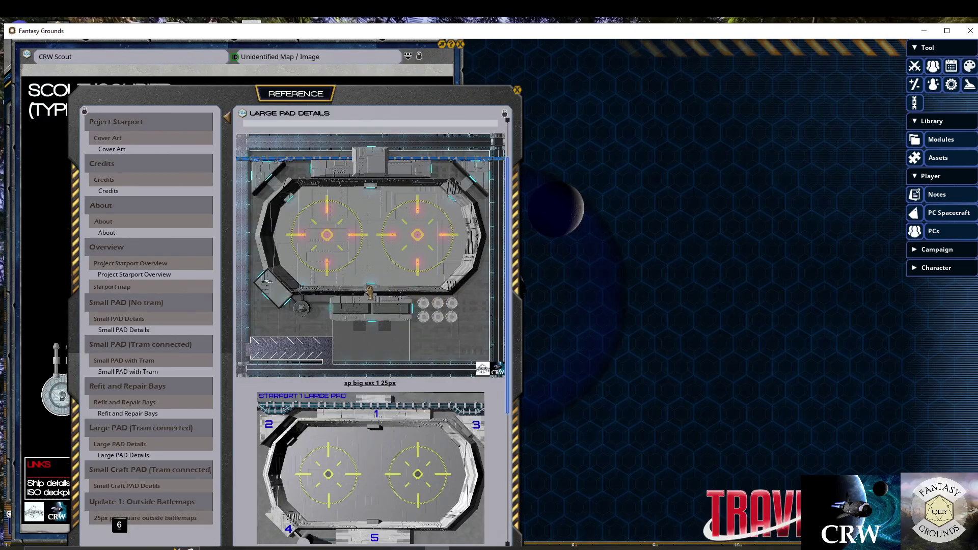
{"action": "scroll", "coordinate": [369, 292], "scroll_direction": "down", "scroll_amount": 5}
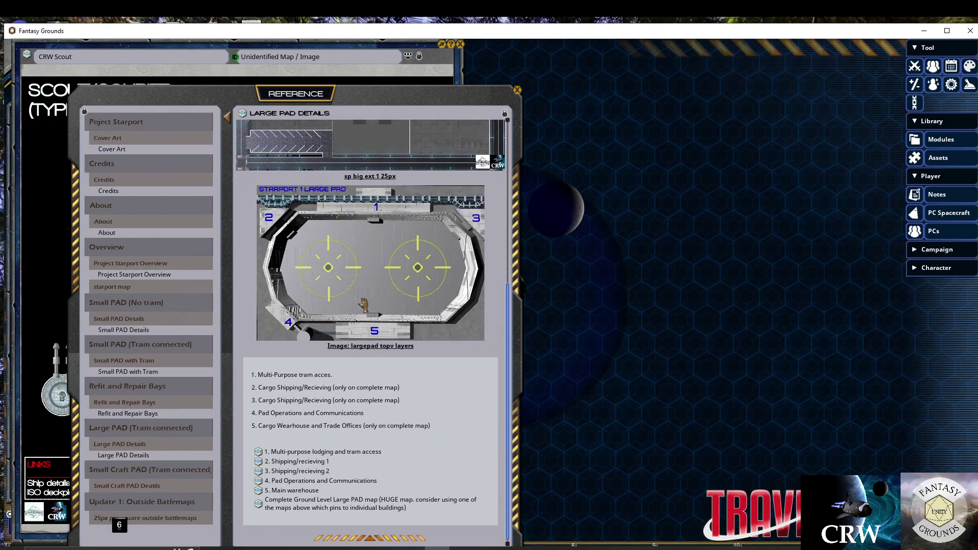
{"action": "scroll", "coordinate": [368, 292], "scroll_direction": "up", "scroll_amount": 3}
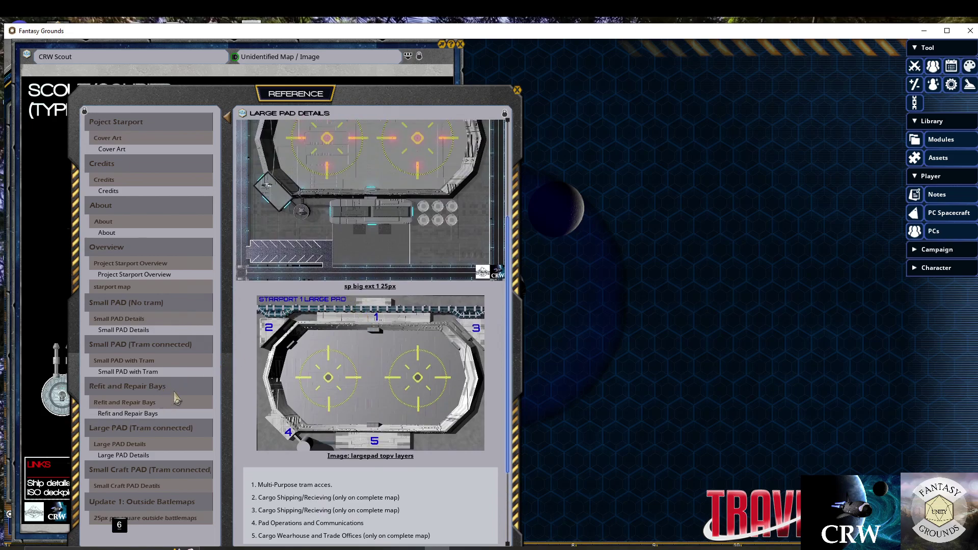
{"action": "scroll", "coordinate": [345, 283], "scroll_direction": "down", "scroll_amount": 3}
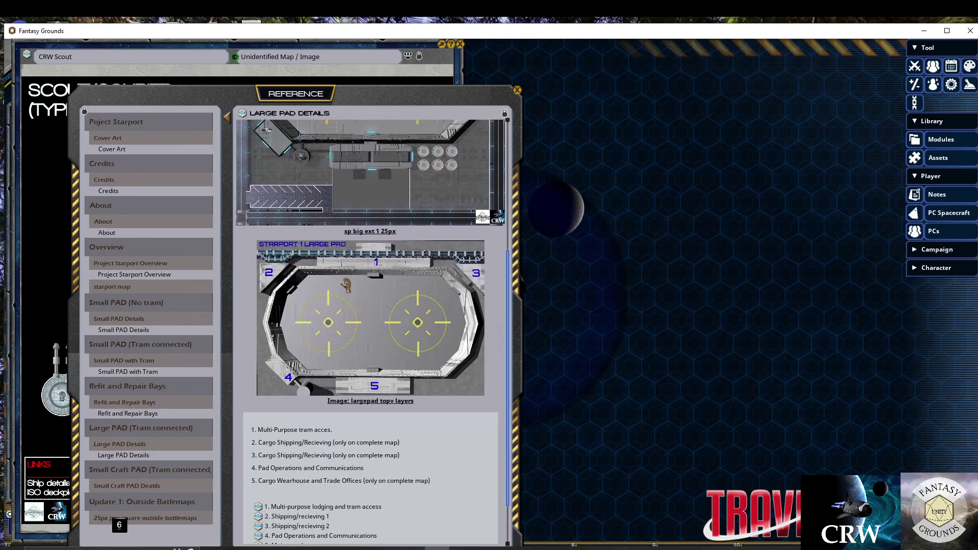
{"action": "scroll", "coordinate": [344, 303], "scroll_direction": "up", "scroll_amount": 7}
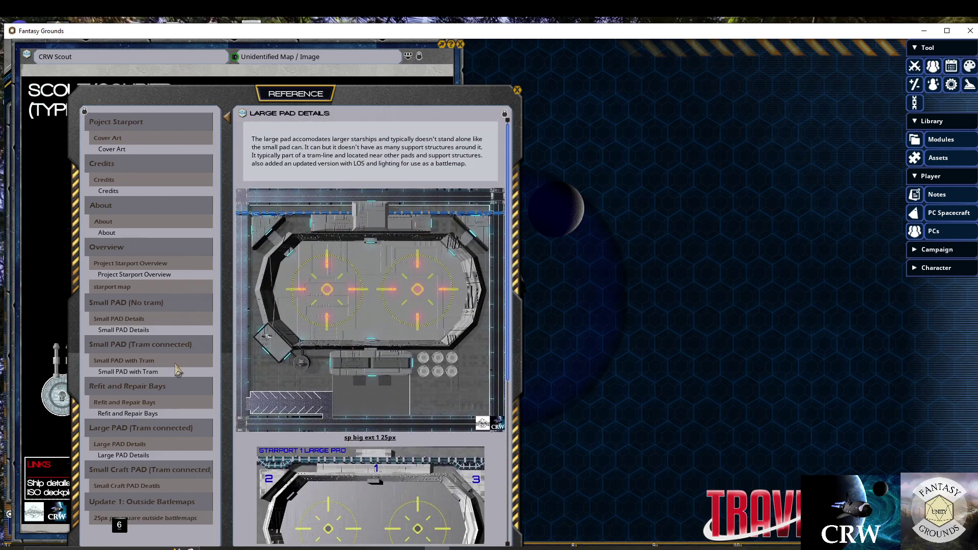
Open the Small Craft Pad reference page and examine the exterior pad image
{"action": "left_click", "coordinate": [136, 487]}
{"action": "scroll", "coordinate": [365, 355], "scroll_direction": "down", "scroll_amount": 3}
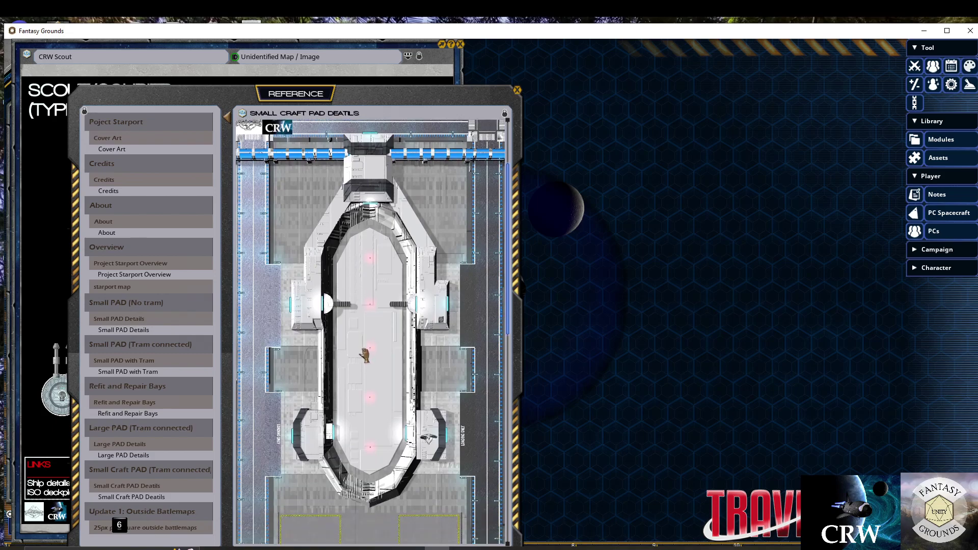
{"action": "scroll", "coordinate": [365, 355], "scroll_direction": "up", "scroll_amount": 1}
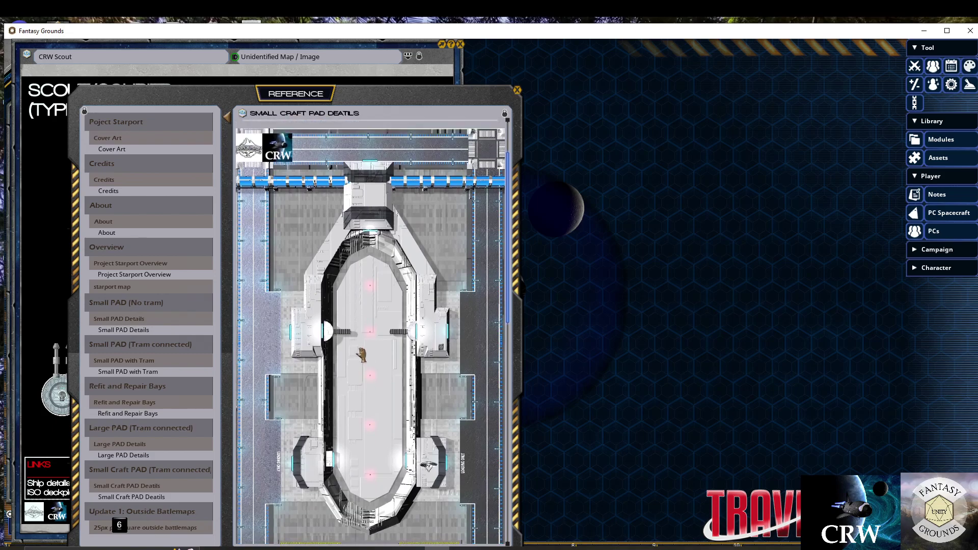
{"action": "scroll", "coordinate": [362, 355], "scroll_direction": "down", "scroll_amount": 2}
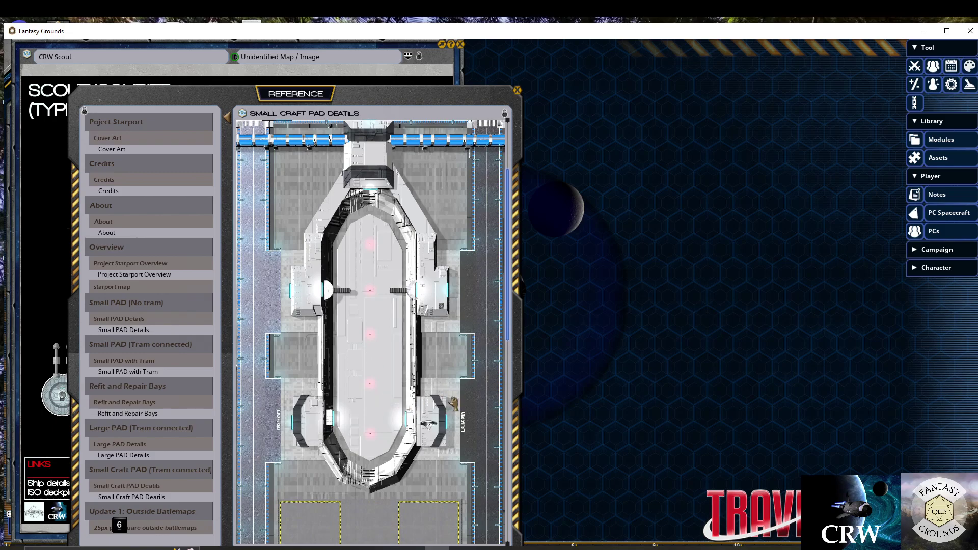
{"action": "scroll", "coordinate": [374, 334], "scroll_direction": "down", "scroll_amount": 2}
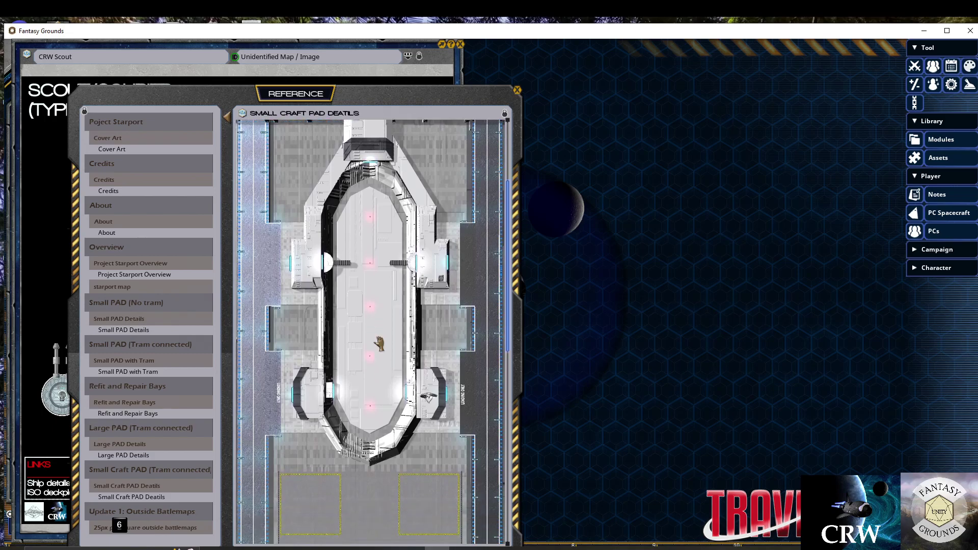
{"action": "scroll", "coordinate": [380, 344], "scroll_direction": "up", "scroll_amount": 1}
{"action": "scroll", "coordinate": [377, 352], "scroll_direction": "down", "scroll_amount": 1}
{"action": "scroll", "coordinate": [369, 359], "scroll_direction": "up", "scroll_amount": 1}
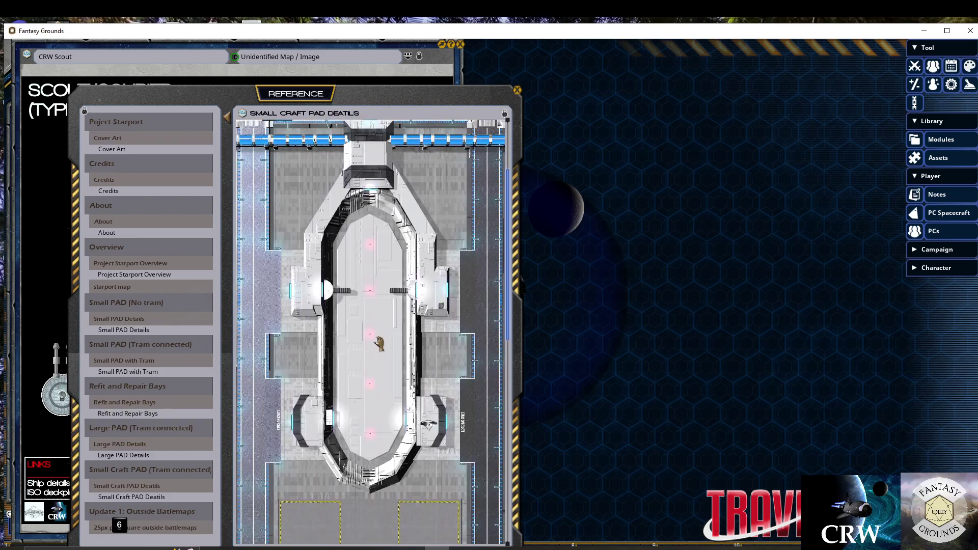
{"action": "scroll", "coordinate": [369, 348], "scroll_direction": "up", "scroll_amount": 1}
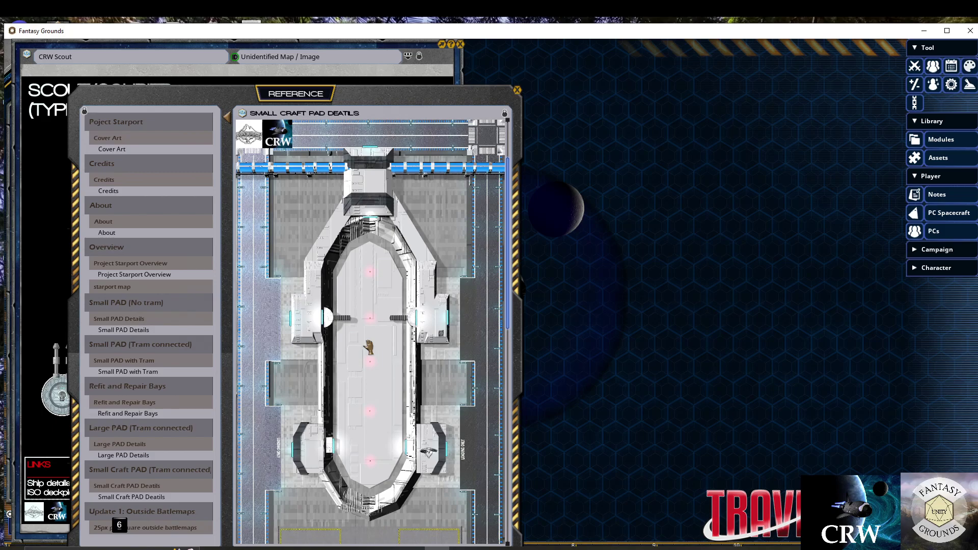
Open a linked item from the lower part of the Small Craft Pad page, close it and return to the pad image
{"action": "scroll", "coordinate": [368, 348], "scroll_direction": "down", "scroll_amount": 1}
{"action": "scroll", "coordinate": [374, 270], "scroll_direction": "down", "scroll_amount": 10}
{"action": "scroll", "coordinate": [389, 411], "scroll_direction": "down", "scroll_amount": 2}
{"action": "scroll", "coordinate": [382, 433], "scroll_direction": "up", "scroll_amount": 2}
{"action": "scroll", "coordinate": [377, 453], "scroll_direction": "down", "scroll_amount": 2}
{"action": "left_click", "coordinate": [373, 460]}
{"action": "left_click", "coordinate": [622, 173]}
{"action": "scroll", "coordinate": [441, 291], "scroll_direction": "up", "scroll_amount": 2}
{"action": "scroll", "coordinate": [441, 291], "scroll_direction": "up", "scroll_amount": 8}
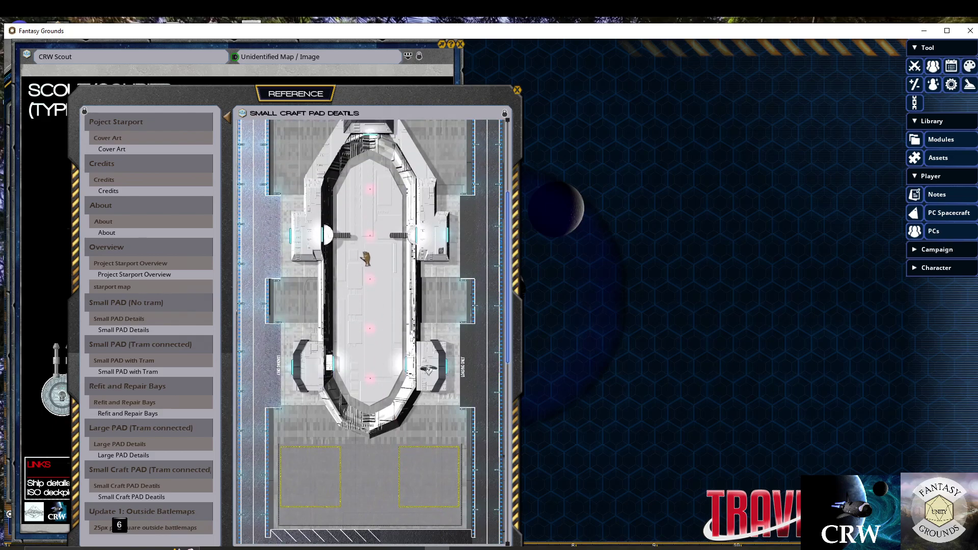
Open the sp smallc ext 1 25px map from the page image and examine the landing pad and its pinned buildings
{"action": "left_click", "coordinate": [364, 259]}
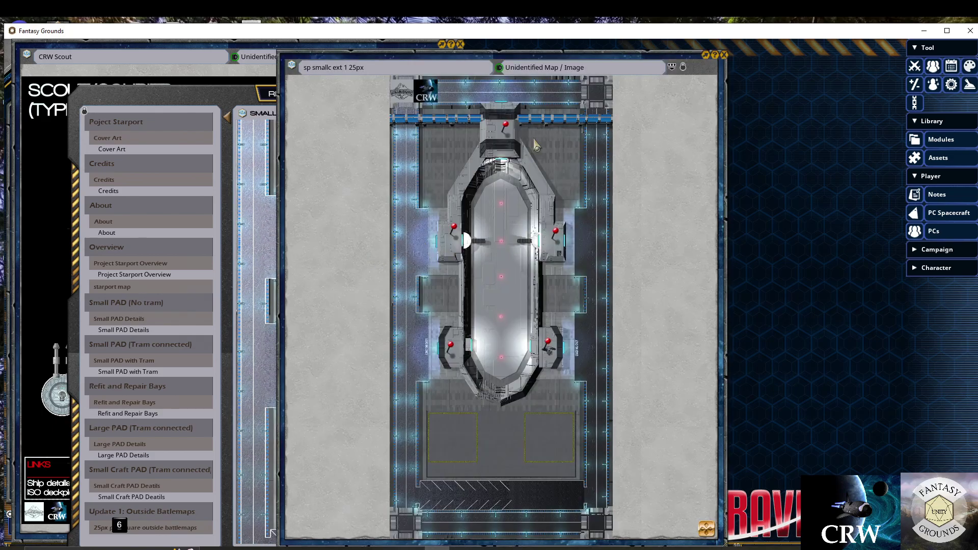
{"action": "scroll", "coordinate": [534, 145], "scroll_direction": "up", "scroll_amount": 5}
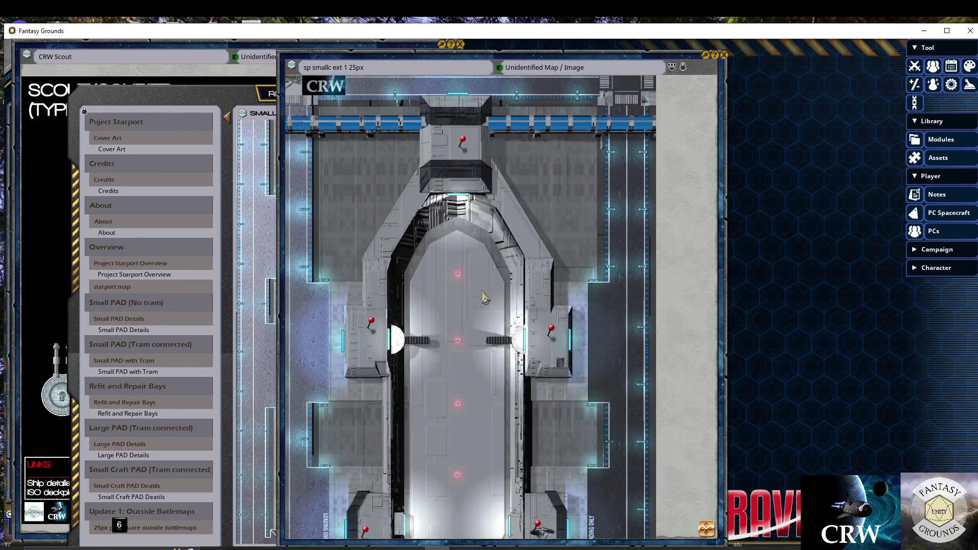
{"action": "scroll", "coordinate": [478, 320], "scroll_direction": "down", "scroll_amount": 3}
{"action": "scroll", "coordinate": [479, 322], "scroll_direction": "up", "scroll_amount": 3}
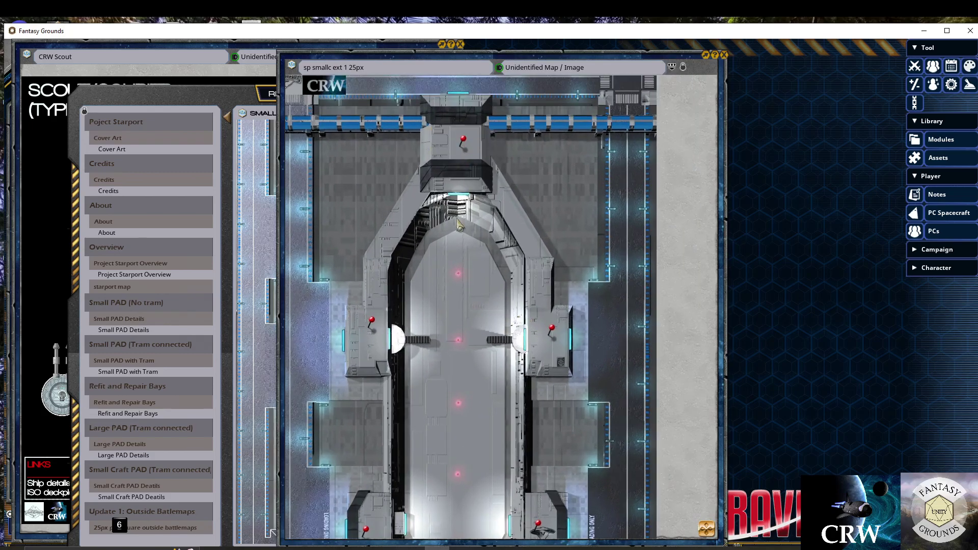
{"action": "scroll", "coordinate": [447, 204], "scroll_direction": "down", "scroll_amount": 2}
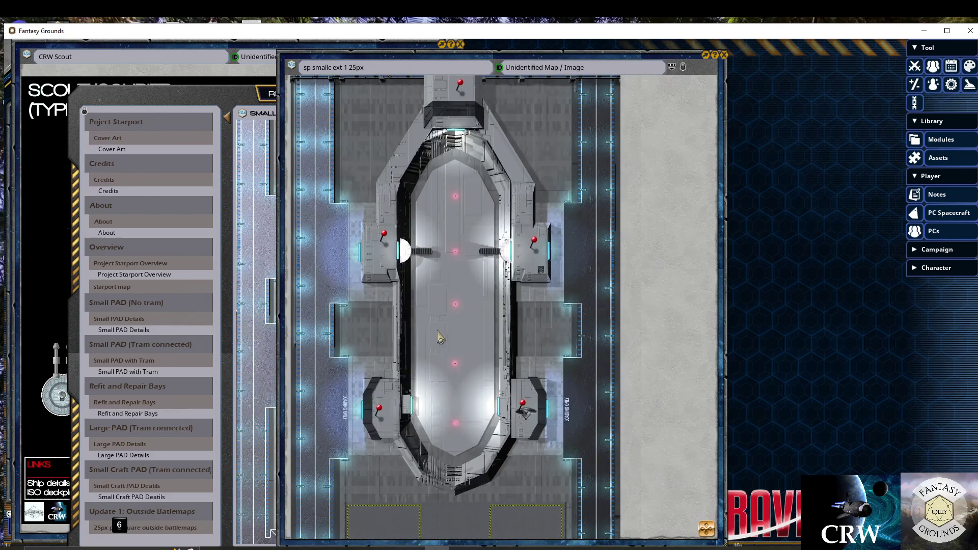
{"action": "scroll", "coordinate": [440, 331], "scroll_direction": "down", "scroll_amount": 2}
{"action": "scroll", "coordinate": [446, 163], "scroll_direction": "up", "scroll_amount": 2}
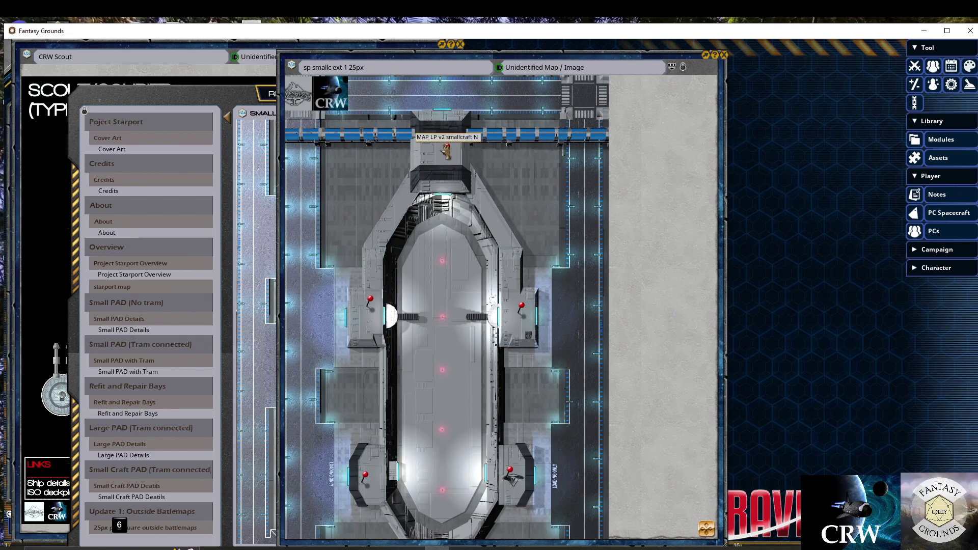
View the MAP LP v2 smallcraft N and MAP LP v2 smallcraft C interior maps from their pins, closing each one
{"action": "left_click", "coordinate": [446, 150]}
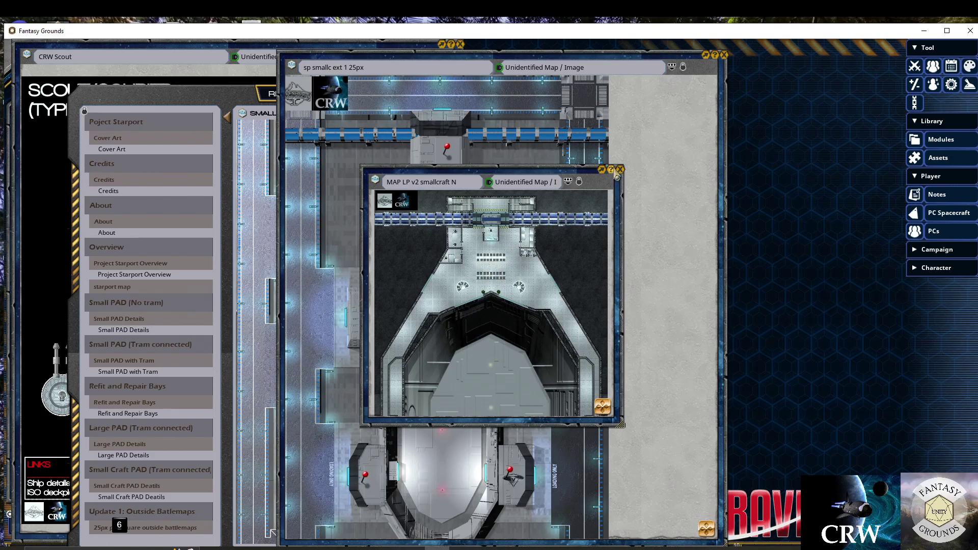
{"action": "left_click", "coordinate": [620, 170]}
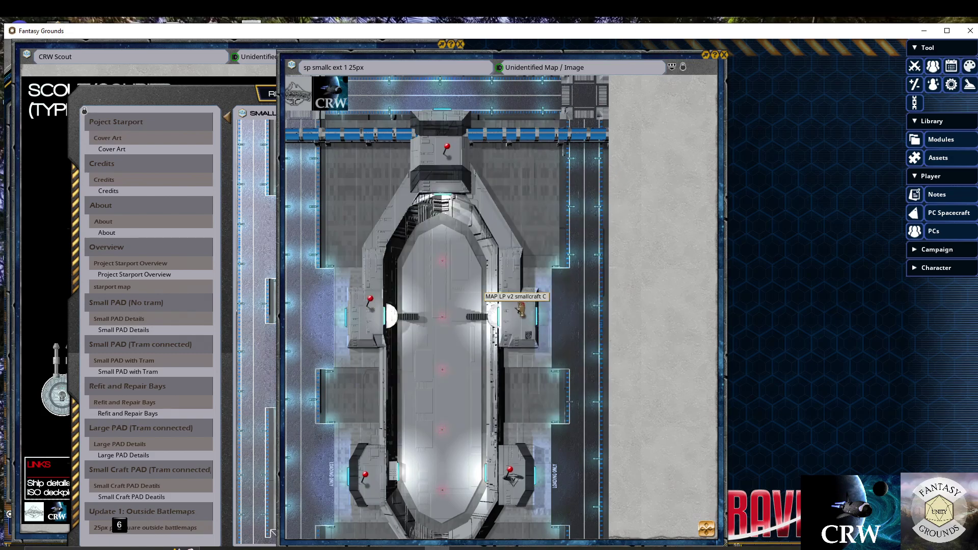
{"action": "left_click", "coordinate": [500, 322]}
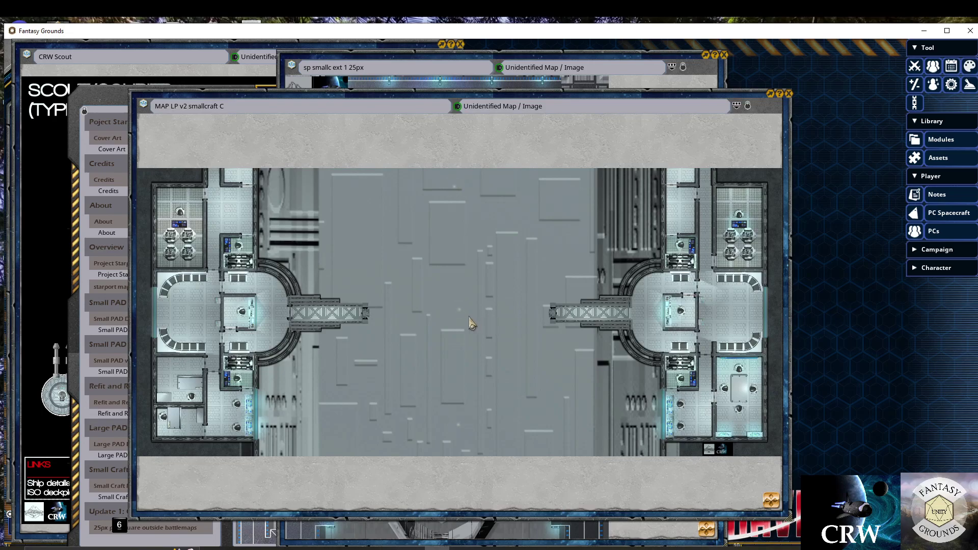
{"action": "left_click", "coordinate": [789, 94]}
{"action": "scroll", "coordinate": [509, 218], "scroll_direction": "down", "scroll_amount": 2}
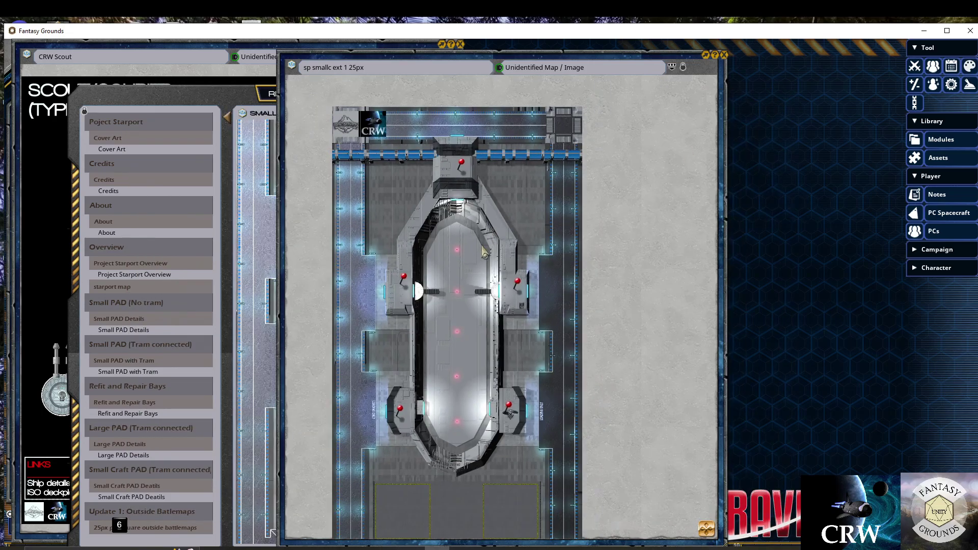
Open MAP LP v2 smallcraft S from its pin, examine the rooms on both sides of the pad, and close the map
{"action": "left_click", "coordinate": [507, 405]}
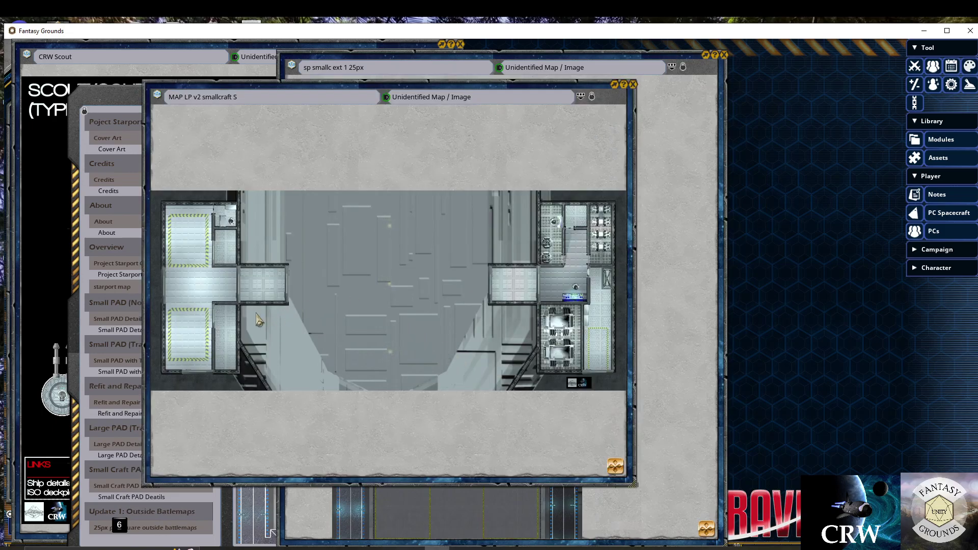
{"action": "scroll", "coordinate": [192, 240], "scroll_direction": "up", "scroll_amount": 2}
{"action": "scroll", "coordinate": [356, 296], "scroll_direction": "down", "scroll_amount": 3}
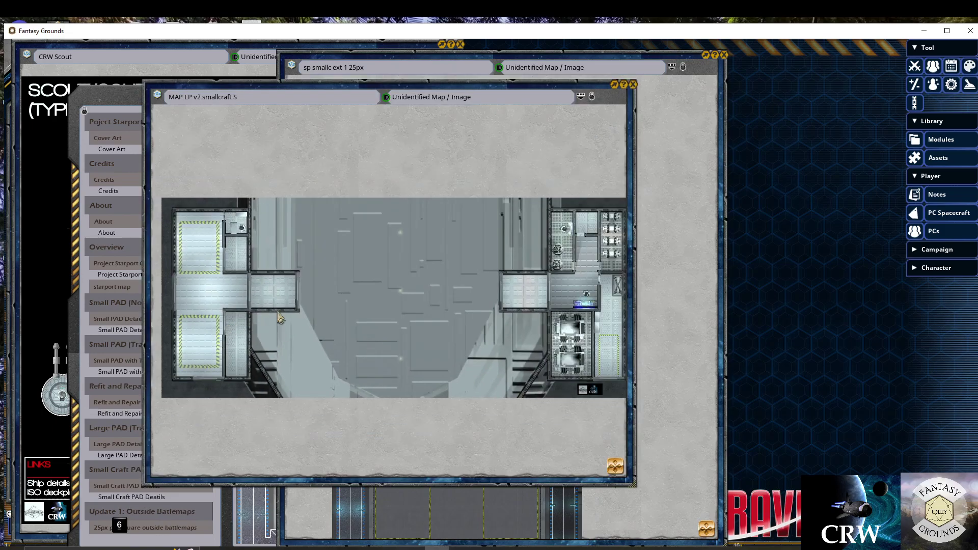
{"action": "scroll", "coordinate": [501, 305], "scroll_direction": "up", "scroll_amount": 1}
{"action": "scroll", "coordinate": [500, 305], "scroll_direction": "up", "scroll_amount": 1}
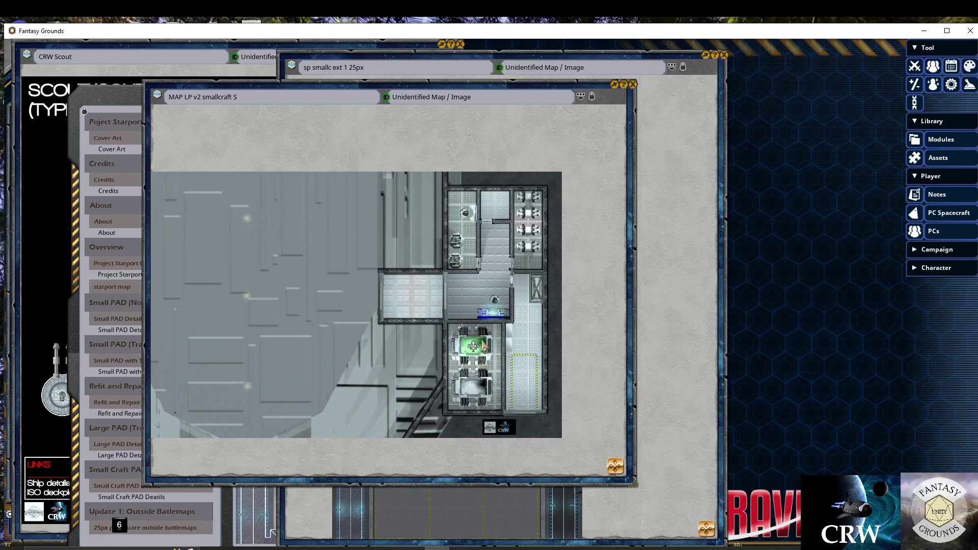
{"action": "scroll", "coordinate": [580, 252], "scroll_direction": "down", "scroll_amount": 3}
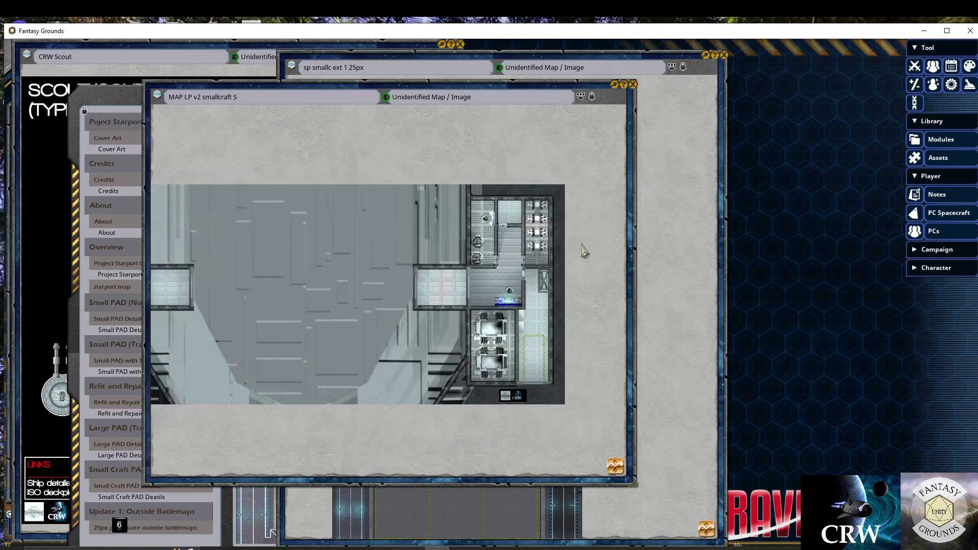
{"action": "scroll", "coordinate": [419, 239], "scroll_direction": "up", "scroll_amount": 1}
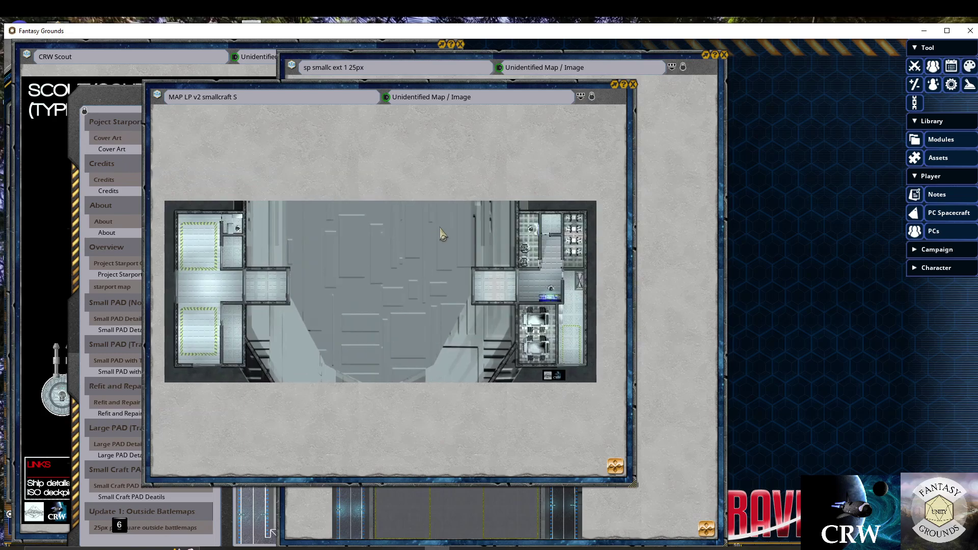
{"action": "left_click", "coordinate": [633, 85]}
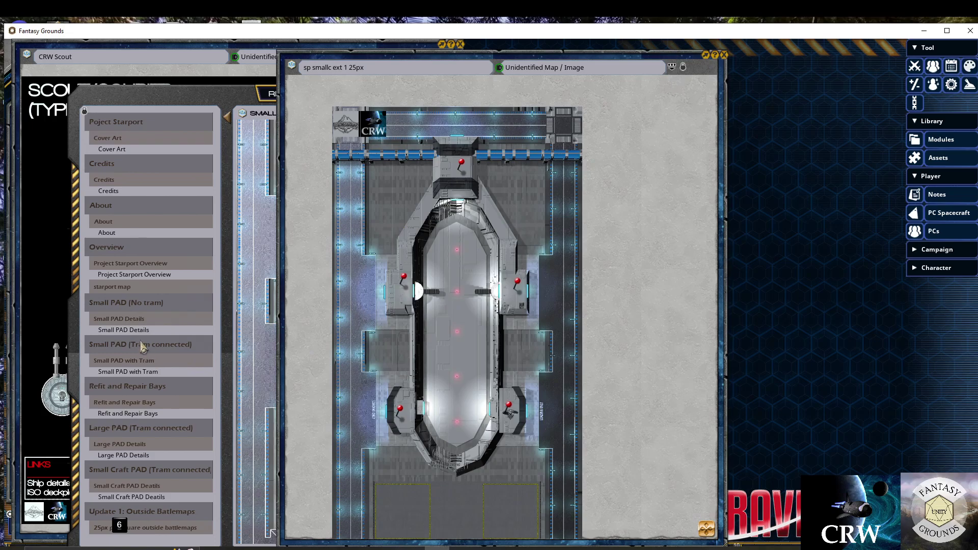
Show the starport map page from the Overview section of the reference manual
{"action": "left_click", "coordinate": [120, 290]}
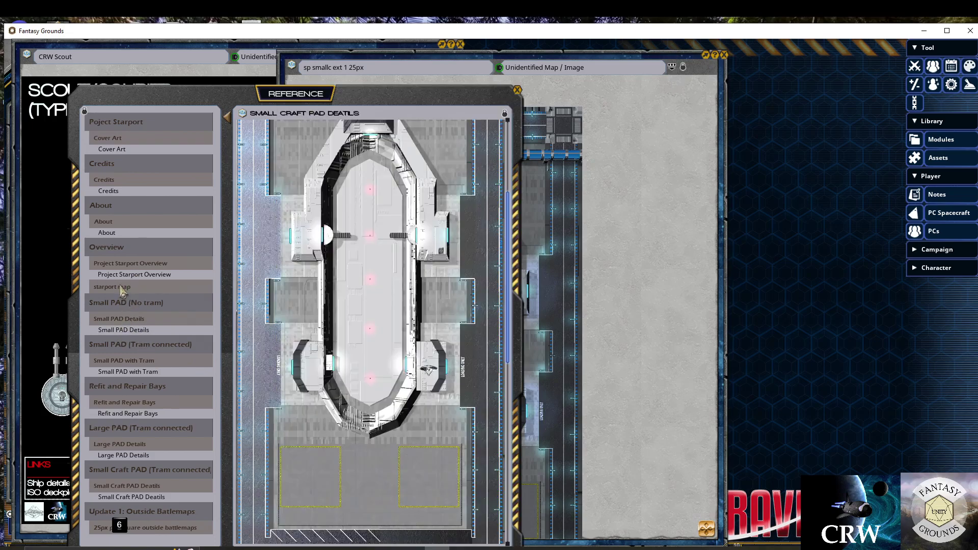
{"action": "left_click", "coordinate": [121, 291]}
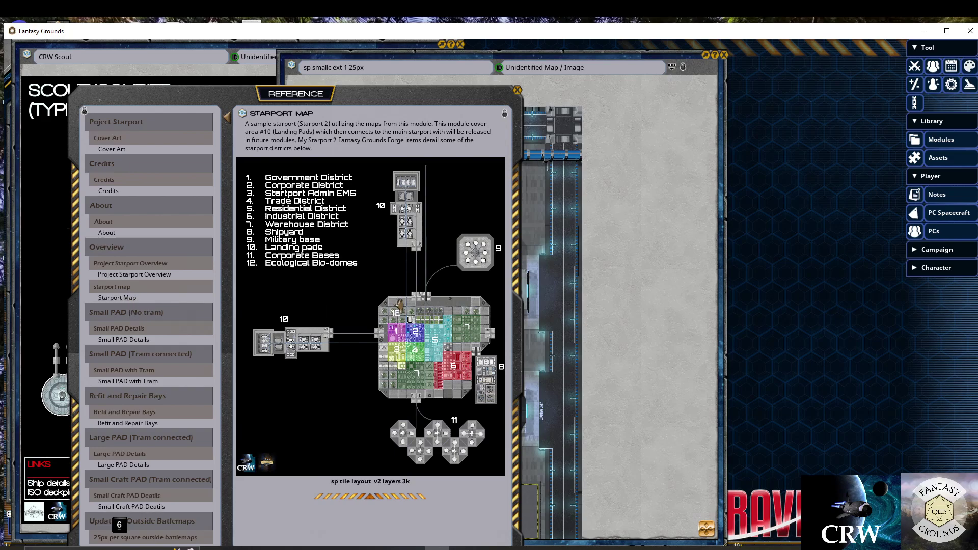
Open the sp tile layout v2 layers 3k map from the starport map page and enlarge its window
{"action": "left_click", "coordinate": [380, 309]}
{"action": "left_click_drag", "start_coordinate": [535, 151], "coordinate": [342, 41]}
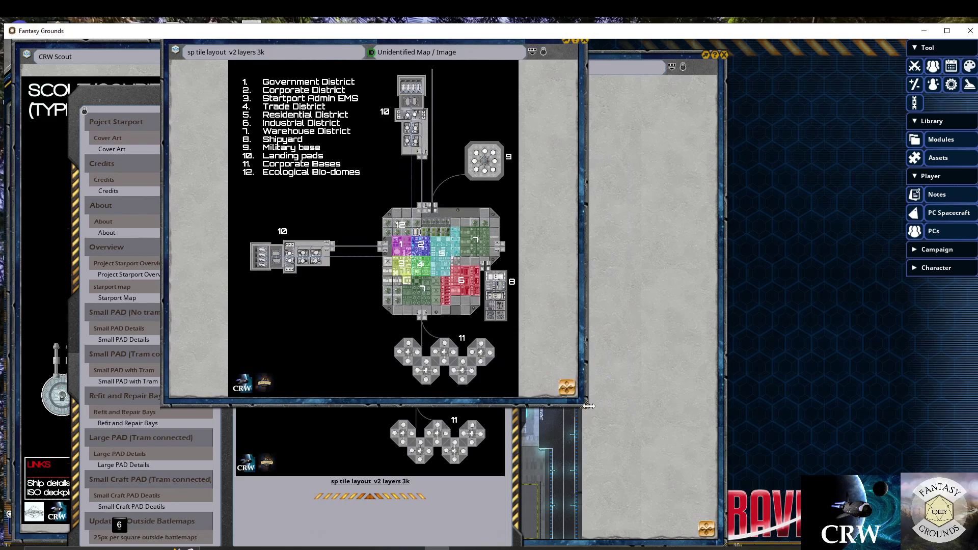
{"action": "left_click_drag", "start_coordinate": [589, 408], "coordinate": [747, 546]}
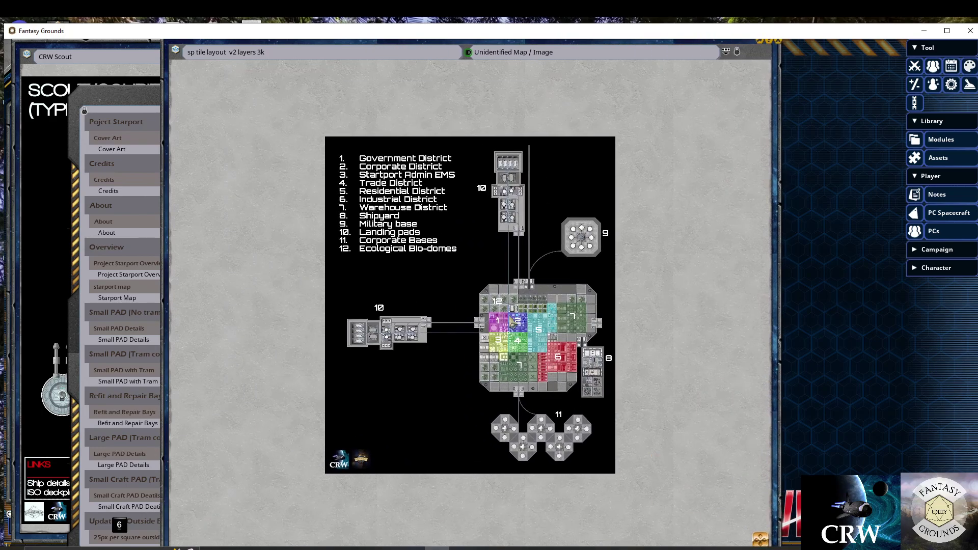
Examine the western landing pads marked 10 and the lines connecting them to the main starport
{"action": "scroll", "coordinate": [522, 360], "scroll_direction": "up", "scroll_amount": 3}
{"action": "scroll", "coordinate": [431, 357], "scroll_direction": "down", "scroll_amount": 2}
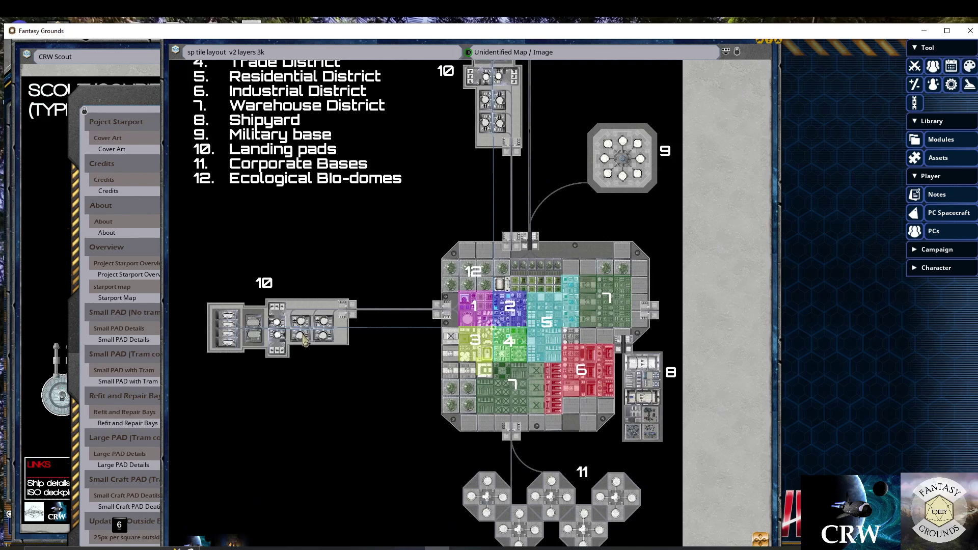
{"action": "scroll", "coordinate": [304, 341], "scroll_direction": "down", "scroll_amount": 1}
{"action": "scroll", "coordinate": [309, 336], "scroll_direction": "up", "scroll_amount": 3}
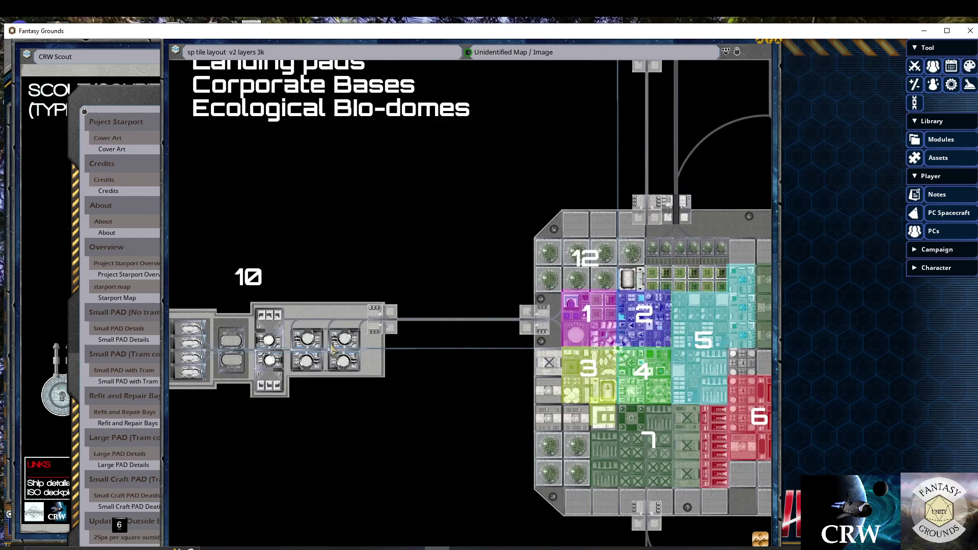
{"action": "scroll", "coordinate": [332, 348], "scroll_direction": "down", "scroll_amount": 1}
{"action": "scroll", "coordinate": [336, 352], "scroll_direction": "up", "scroll_amount": 2}
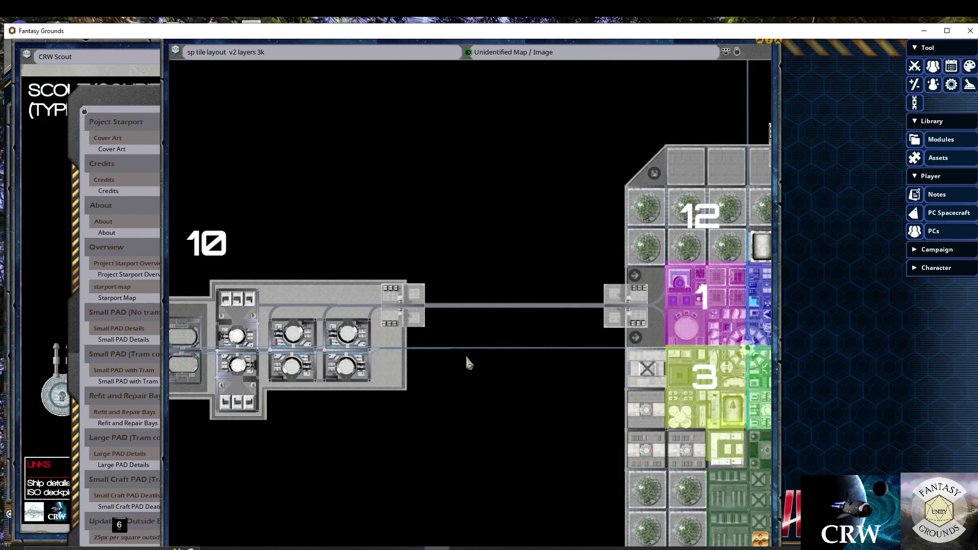
{"action": "scroll", "coordinate": [363, 334], "scroll_direction": "down", "scroll_amount": 1}
{"action": "scroll", "coordinate": [378, 352], "scroll_direction": "up", "scroll_amount": 3}
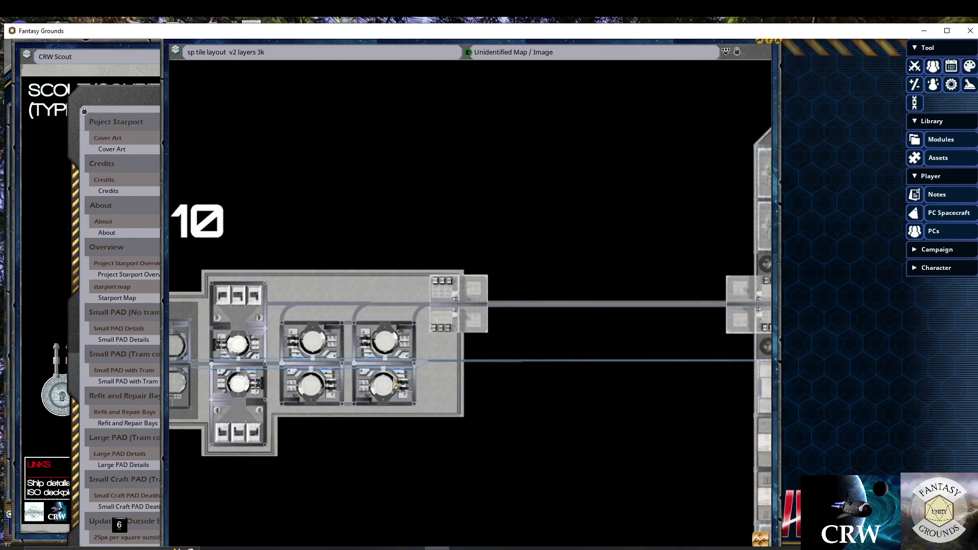
{"action": "scroll", "coordinate": [398, 245], "scroll_direction": "down", "scroll_amount": 1}
{"action": "scroll", "coordinate": [386, 346], "scroll_direction": "up", "scroll_amount": 3}
{"action": "scroll", "coordinate": [465, 356], "scroll_direction": "down", "scroll_amount": 2}
{"action": "scroll", "coordinate": [487, 366], "scroll_direction": "up", "scroll_amount": 1}
{"action": "scroll", "coordinate": [488, 366], "scroll_direction": "down", "scroll_amount": 1}
{"action": "scroll", "coordinate": [536, 363], "scroll_direction": "down", "scroll_amount": 1}
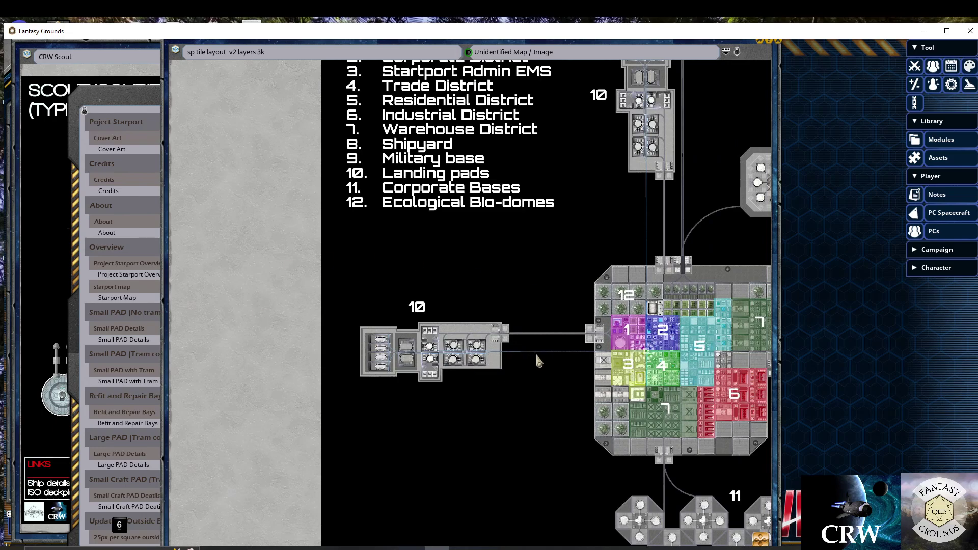
Inspect the western landing pad complex up close, from its starport-side terminal to the outermost row of pads
{"action": "scroll", "coordinate": [536, 356], "scroll_direction": "up", "scroll_amount": 1}
{"action": "scroll", "coordinate": [503, 362], "scroll_direction": "up", "scroll_amount": 1}
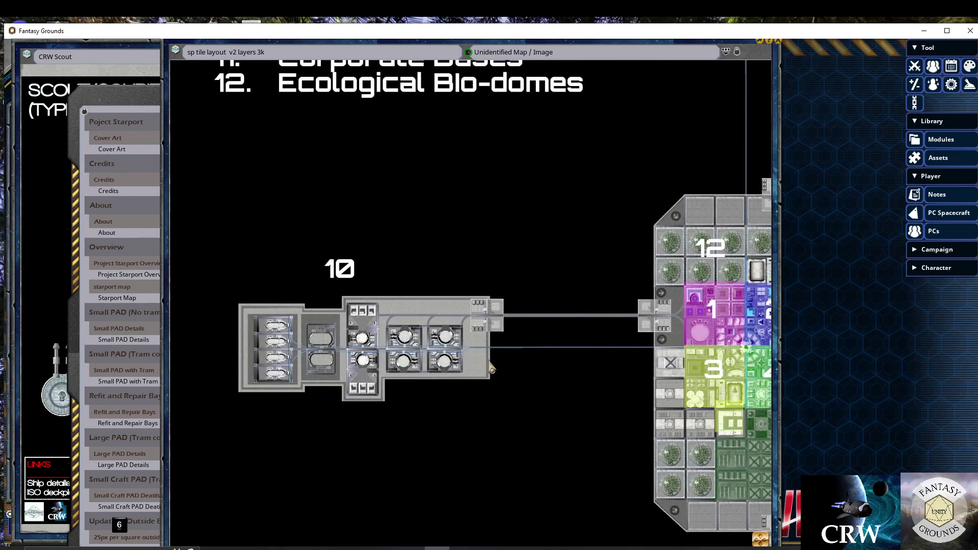
{"action": "scroll", "coordinate": [479, 359], "scroll_direction": "up", "scroll_amount": 1}
{"action": "scroll", "coordinate": [438, 362], "scroll_direction": "up", "scroll_amount": 1}
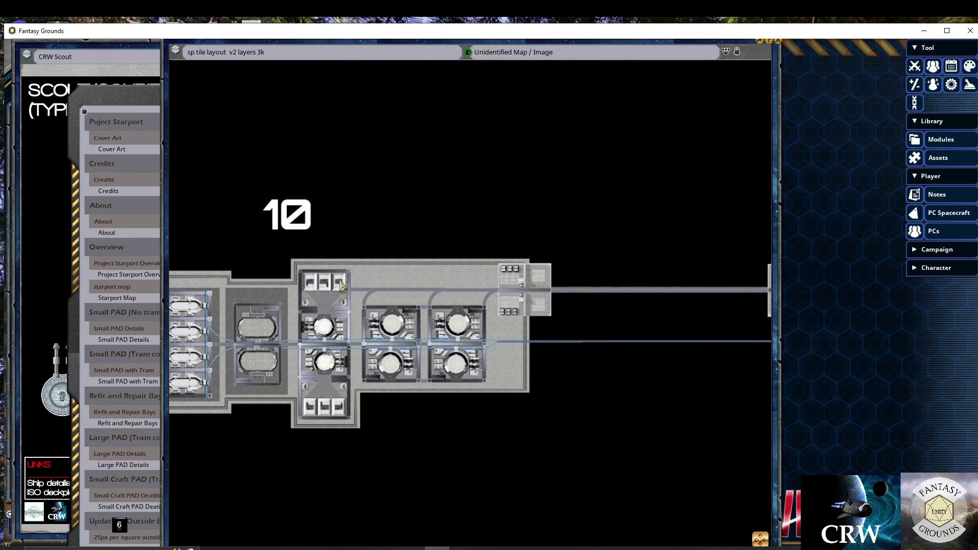
{"action": "scroll", "coordinate": [400, 291], "scroll_direction": "down", "scroll_amount": 1}
{"action": "scroll", "coordinate": [352, 305], "scroll_direction": "up", "scroll_amount": 2}
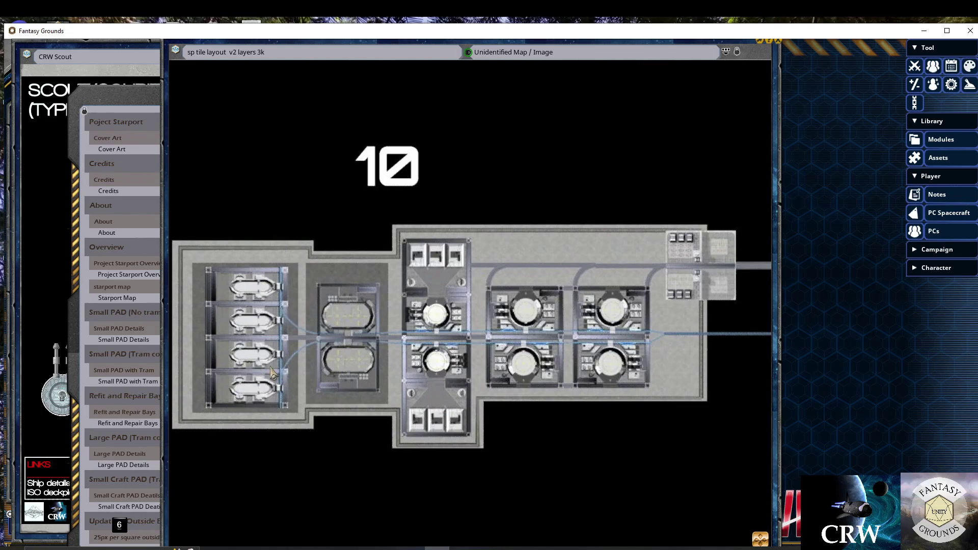
{"action": "scroll", "coordinate": [260, 369], "scroll_direction": "down", "scroll_amount": 5}
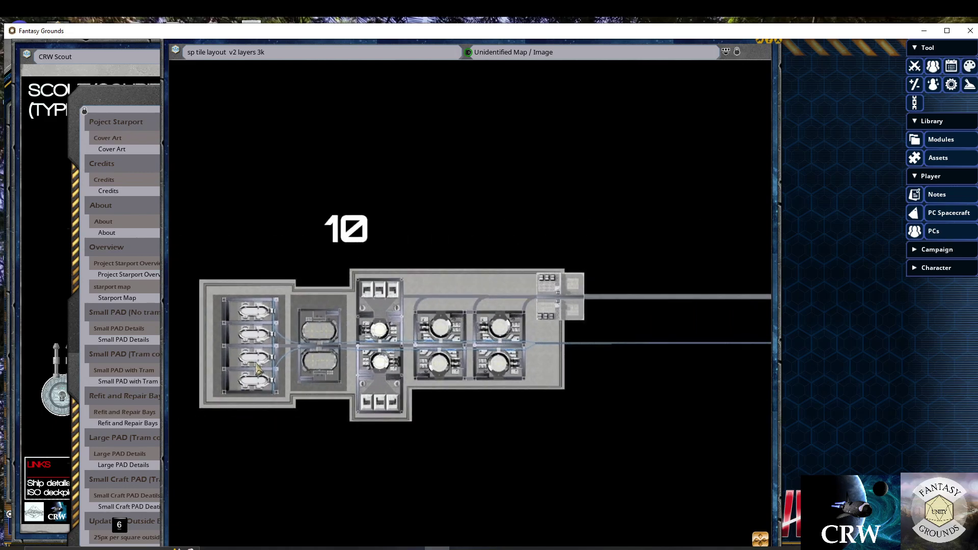
{"action": "scroll", "coordinate": [258, 368], "scroll_direction": "down", "scroll_amount": 4}
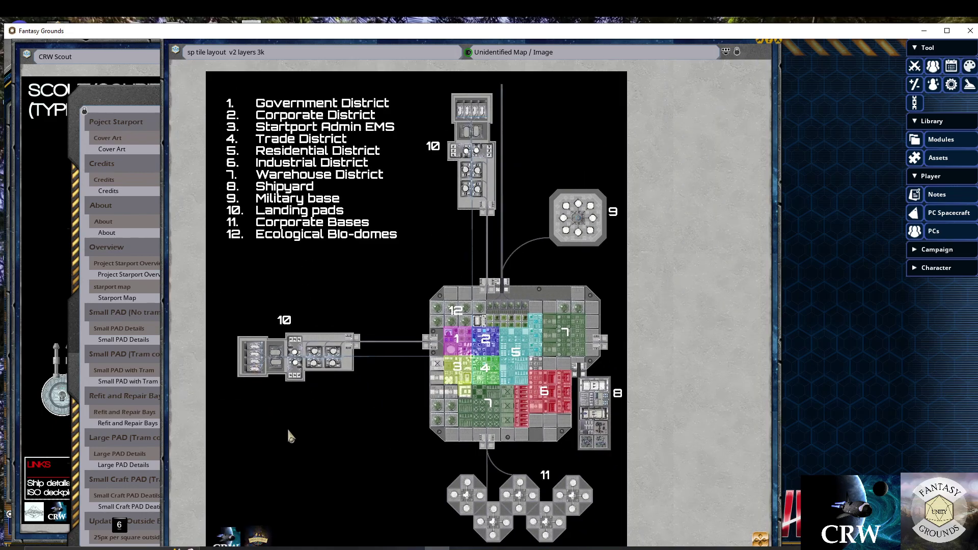
Examine how the northern and western landing pads connect to the numbered districts of the central starport
{"action": "scroll", "coordinate": [331, 305], "scroll_direction": "up", "scroll_amount": 1}
{"action": "scroll", "coordinate": [354, 300], "scroll_direction": "up", "scroll_amount": 1}
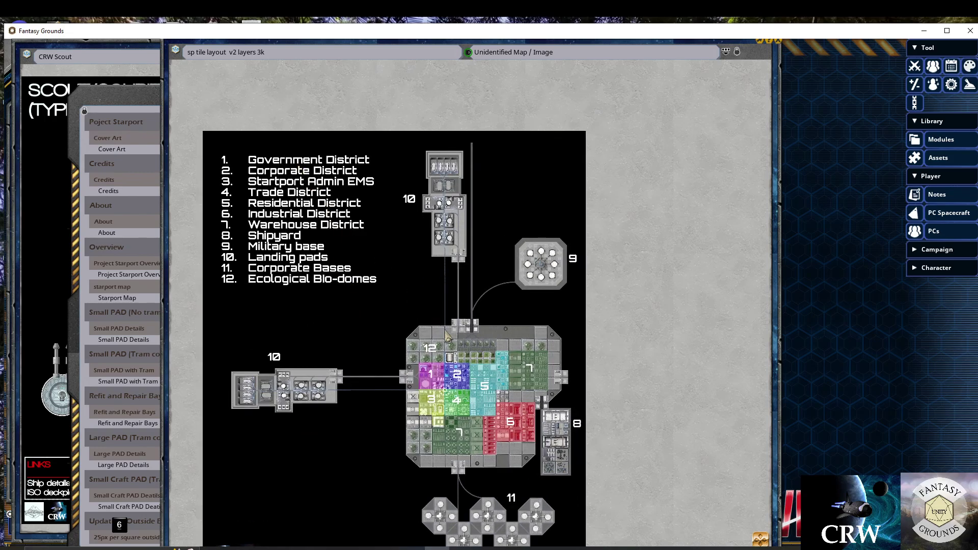
{"action": "scroll", "coordinate": [461, 371], "scroll_direction": "up", "scroll_amount": 2}
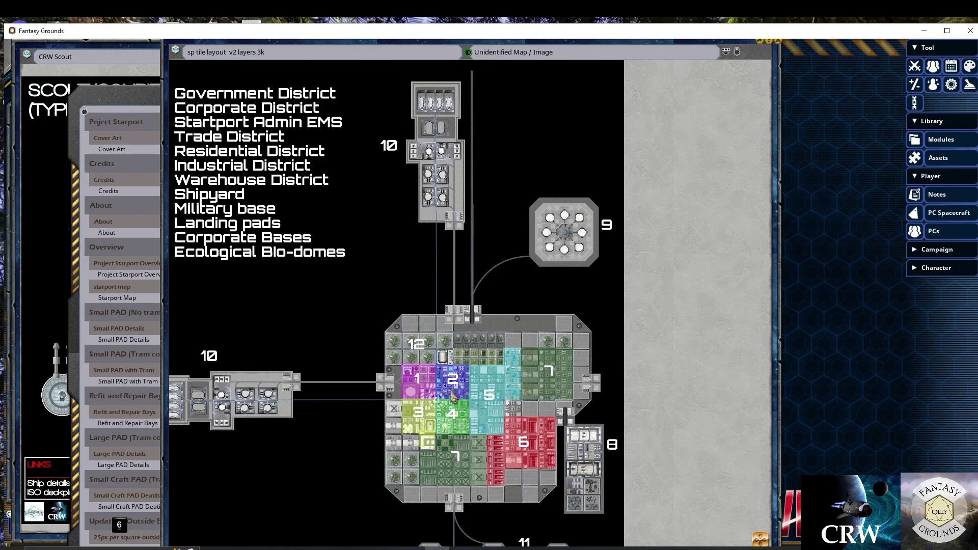
{"action": "scroll", "coordinate": [453, 396], "scroll_direction": "up", "scroll_amount": 1}
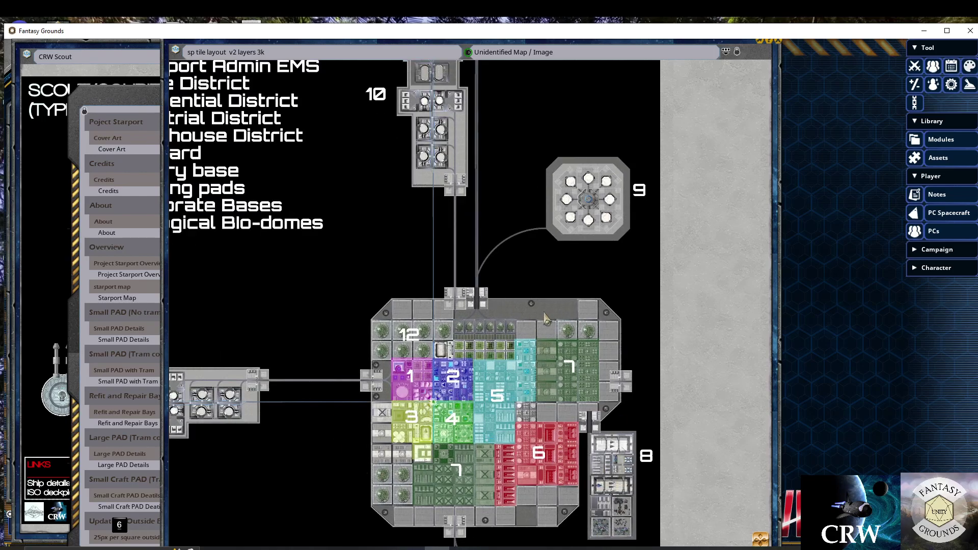
{"action": "scroll", "coordinate": [501, 349], "scroll_direction": "down", "scroll_amount": 1}
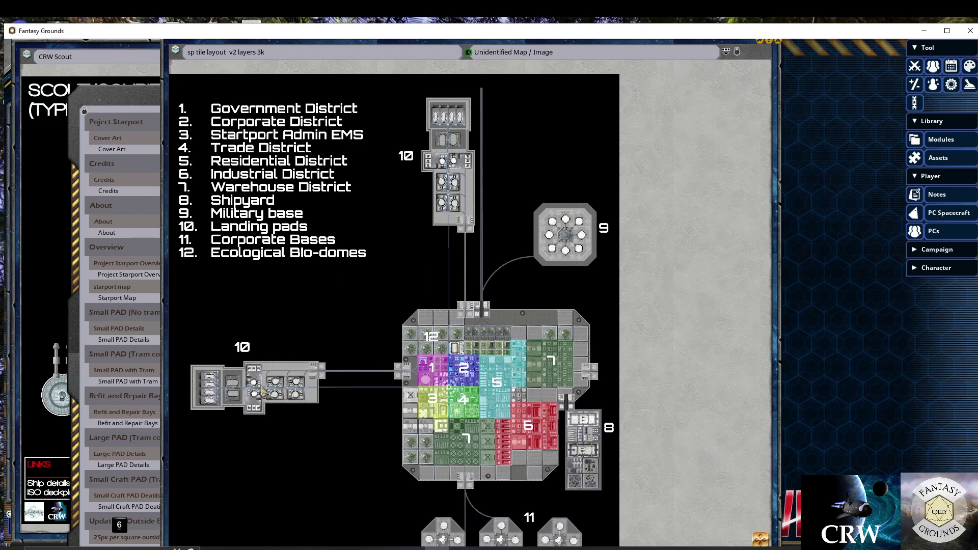
{"action": "scroll", "coordinate": [308, 396], "scroll_direction": "up", "scroll_amount": 4}
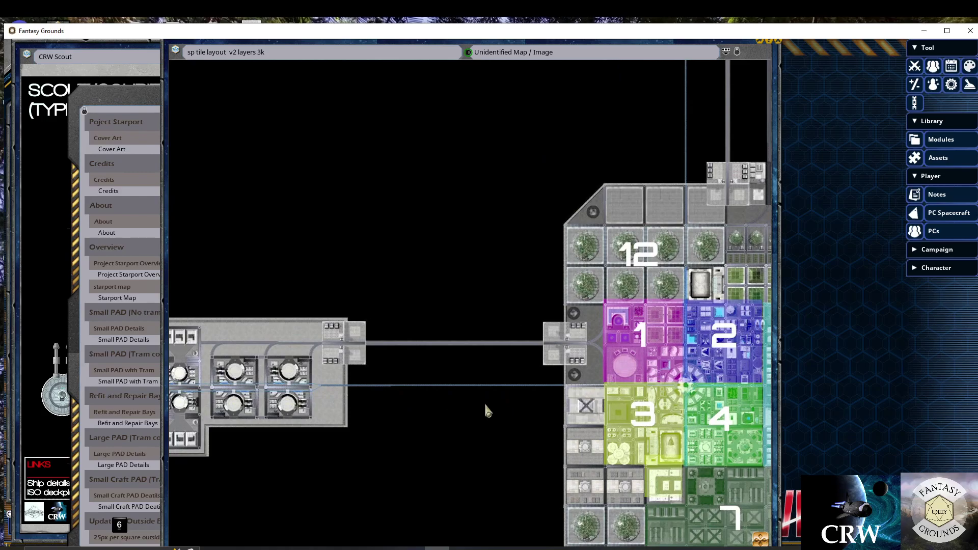
{"action": "scroll", "coordinate": [499, 405], "scroll_direction": "down", "scroll_amount": 4}
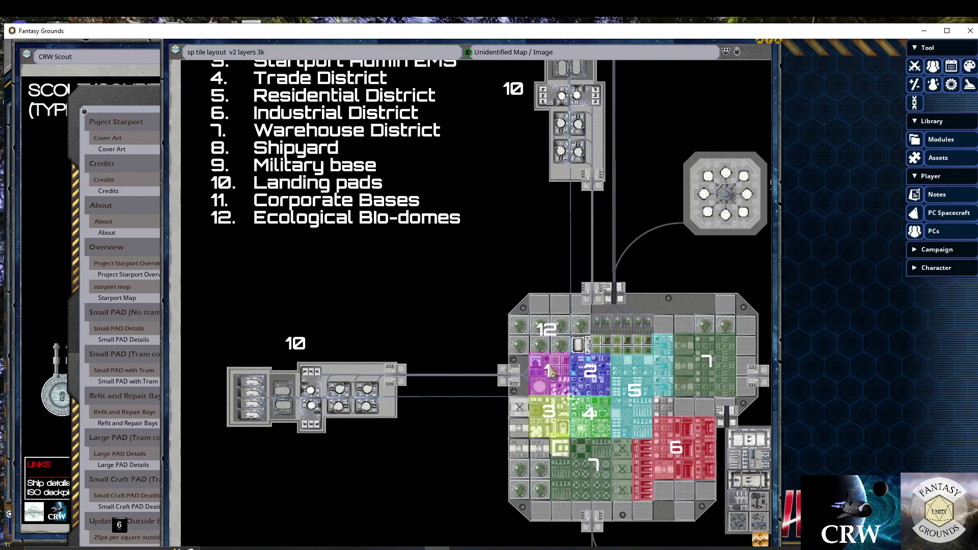
{"action": "scroll", "coordinate": [571, 396], "scroll_direction": "up", "scroll_amount": 2}
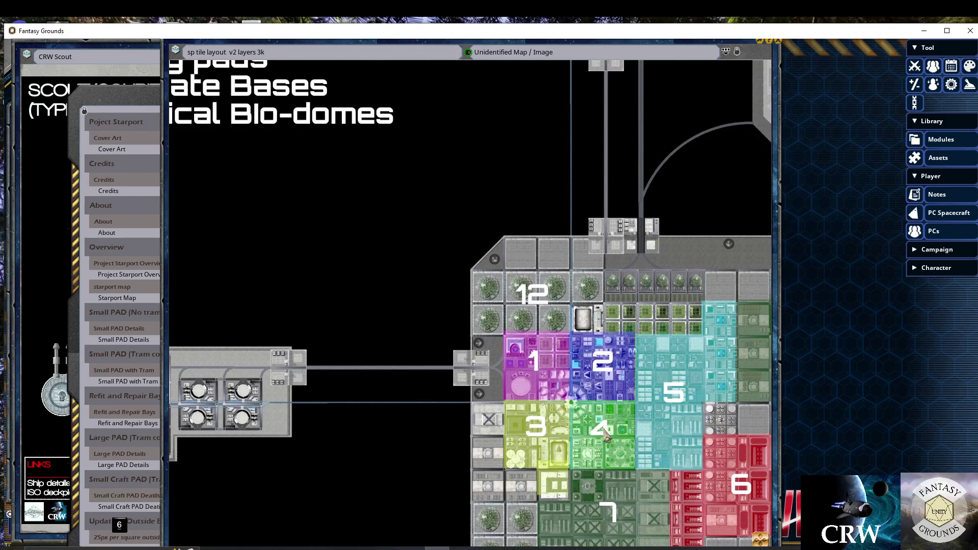
{"action": "scroll", "coordinate": [605, 433], "scroll_direction": "down", "scroll_amount": 3}
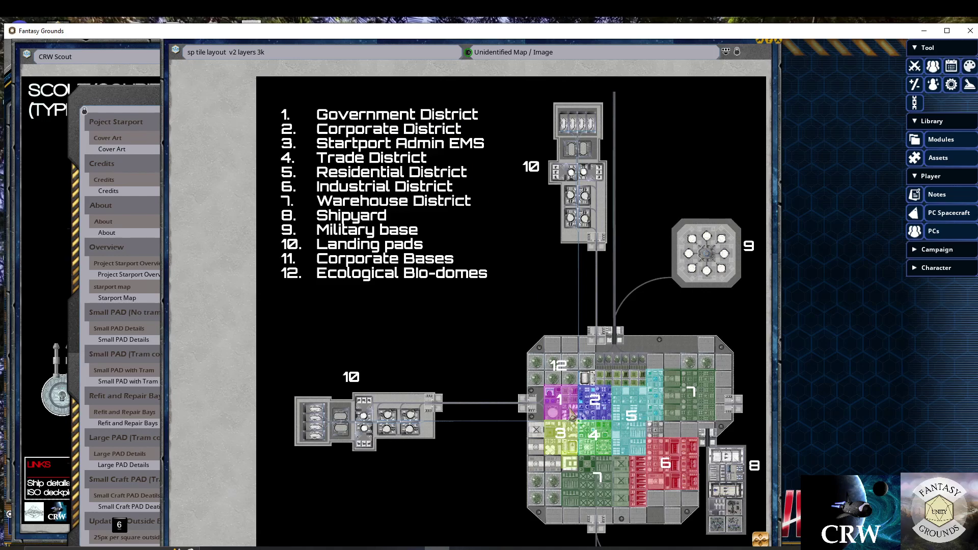
Inspect the area around district 3 and compare the map's numbers with the district legend
{"action": "scroll", "coordinate": [567, 408], "scroll_direction": "up", "scroll_amount": 1}
{"action": "scroll", "coordinate": [387, 141], "scroll_direction": "down", "scroll_amount": 2}
{"action": "scroll", "coordinate": [388, 141], "scroll_direction": "up", "scroll_amount": 1}
{"action": "scroll", "coordinate": [605, 423], "scroll_direction": "up", "scroll_amount": 4}
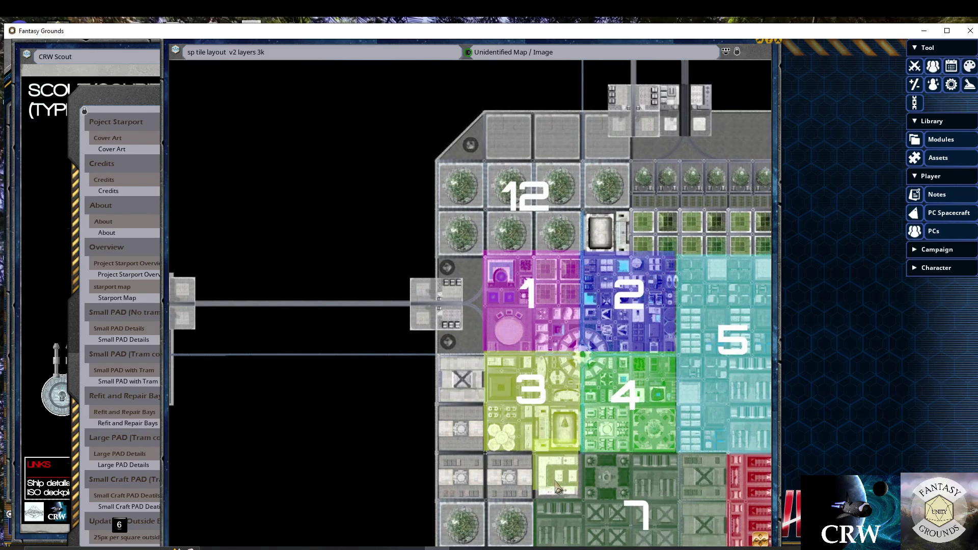
{"action": "scroll", "coordinate": [557, 420], "scroll_direction": "down", "scroll_amount": 5}
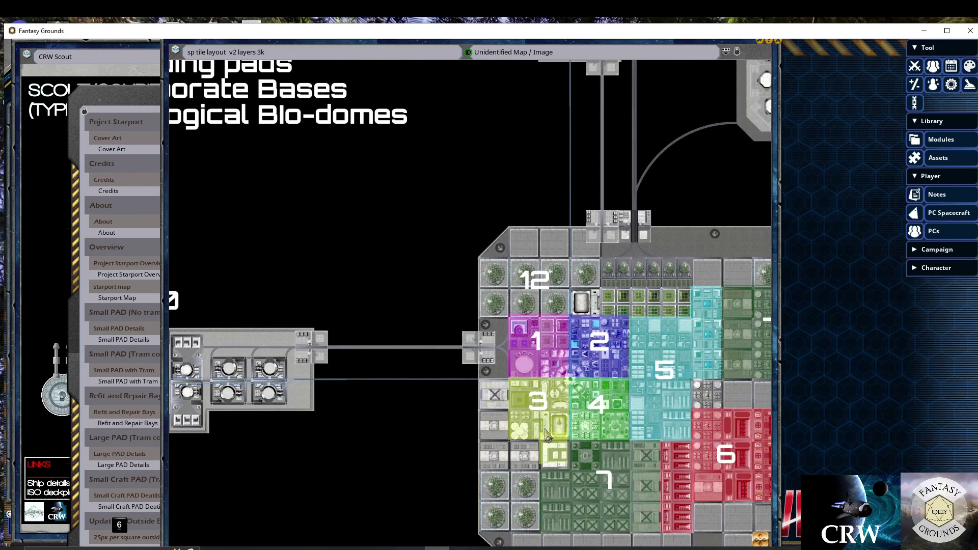
{"action": "scroll", "coordinate": [294, 154], "scroll_direction": "down", "scroll_amount": 1}
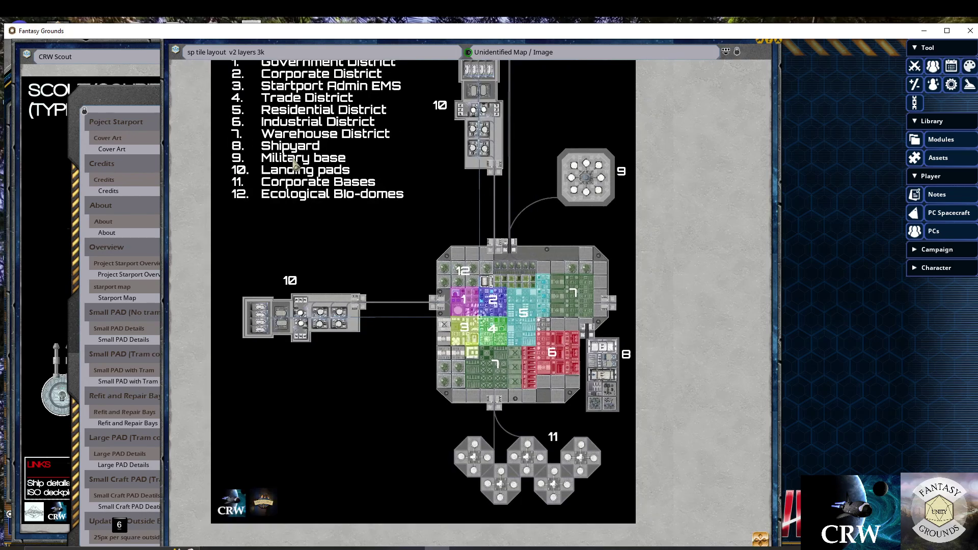
{"action": "scroll", "coordinate": [289, 277], "scroll_direction": "down", "scroll_amount": 1}
{"action": "scroll", "coordinate": [326, 118], "scroll_direction": "down", "scroll_amount": 1}
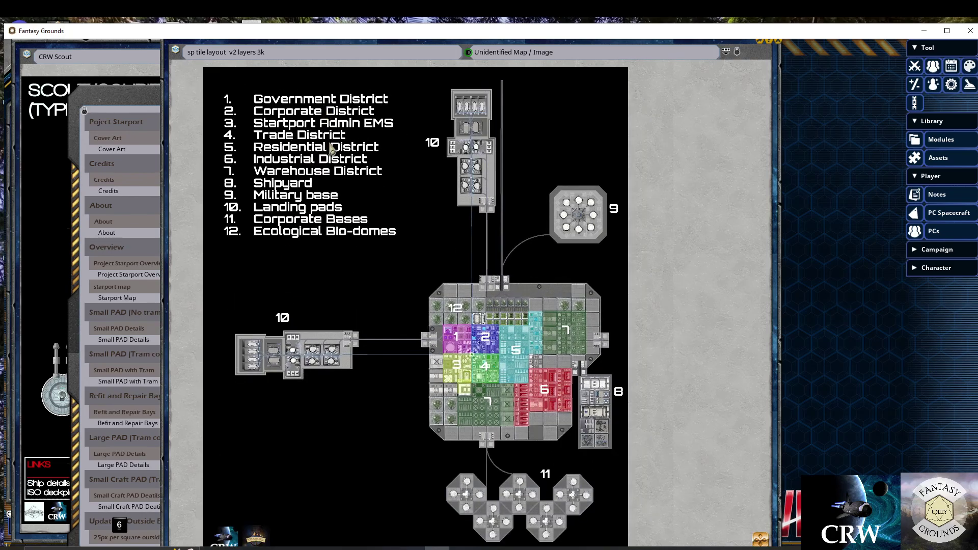
Examine the central starport's coloured districts up close, around the Trade District marked 4
{"action": "scroll", "coordinate": [484, 367], "scroll_direction": "up", "scroll_amount": 6}
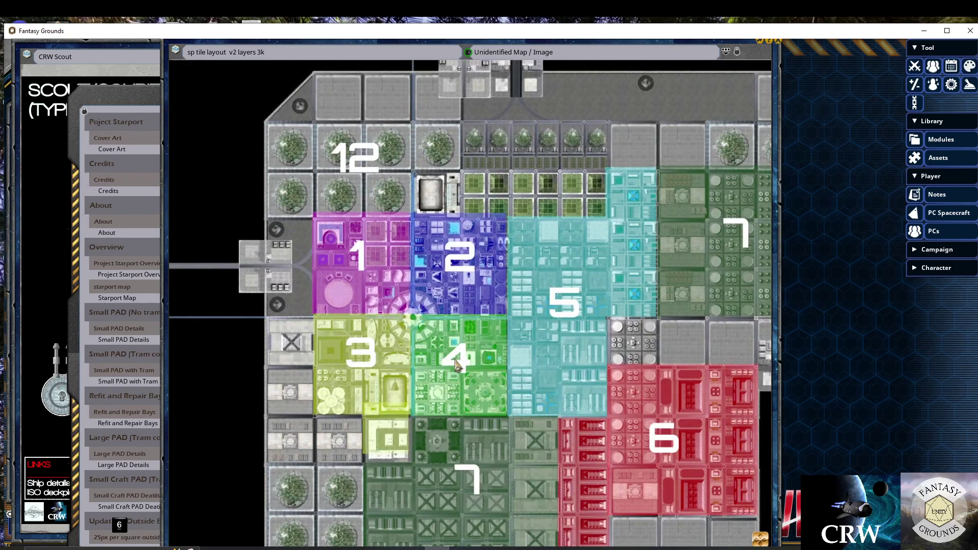
{"action": "scroll", "coordinate": [457, 362], "scroll_direction": "up", "scroll_amount": 2}
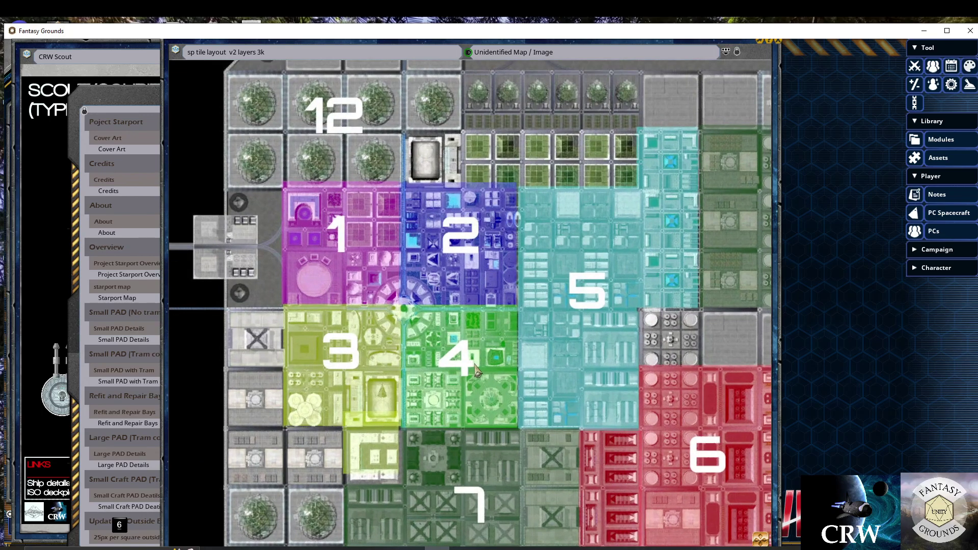
{"action": "scroll", "coordinate": [479, 372], "scroll_direction": "up", "scroll_amount": 1}
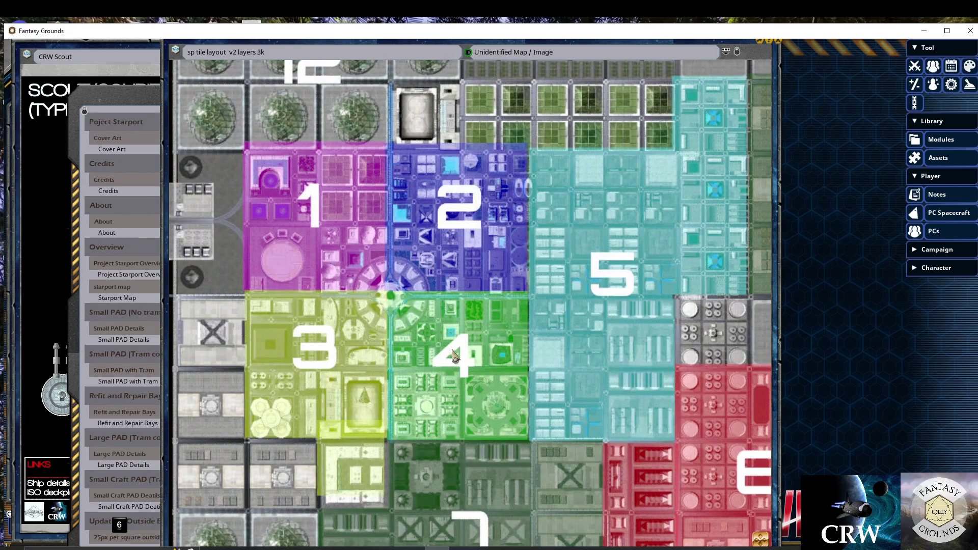
{"action": "scroll", "coordinate": [455, 355], "scroll_direction": "down", "scroll_amount": 3}
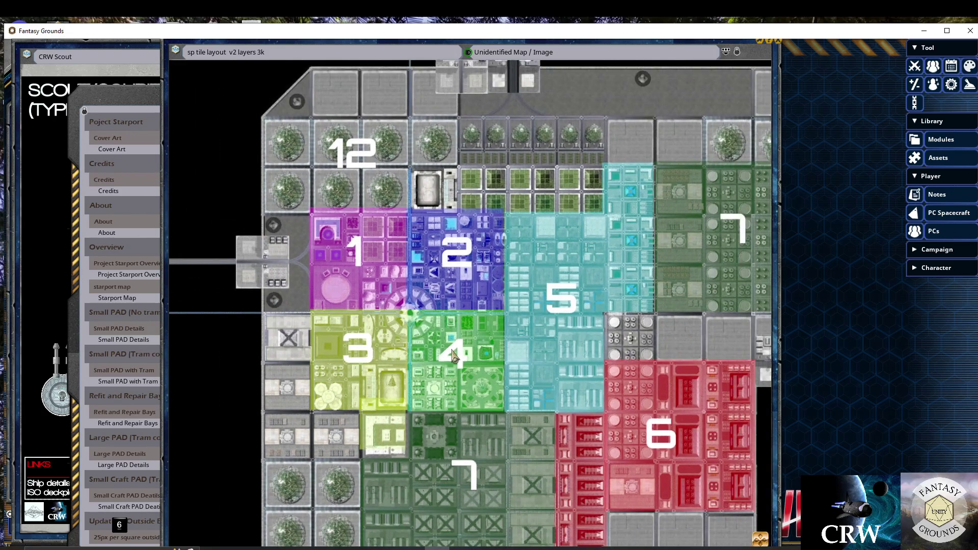
{"action": "scroll", "coordinate": [452, 355], "scroll_direction": "down", "scroll_amount": 1}
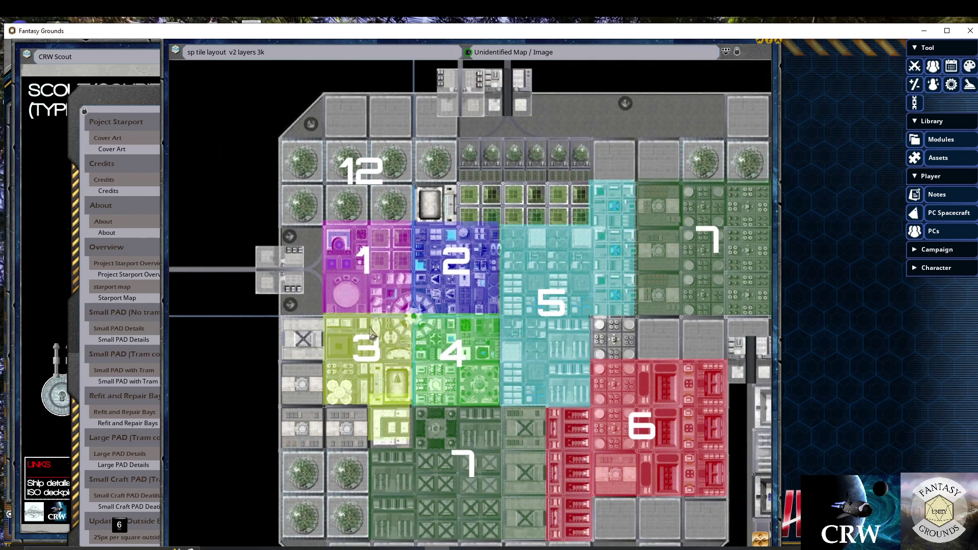
{"action": "scroll", "coordinate": [326, 309], "scroll_direction": "down", "scroll_amount": 1}
{"action": "scroll", "coordinate": [433, 352], "scroll_direction": "up", "scroll_amount": 2}
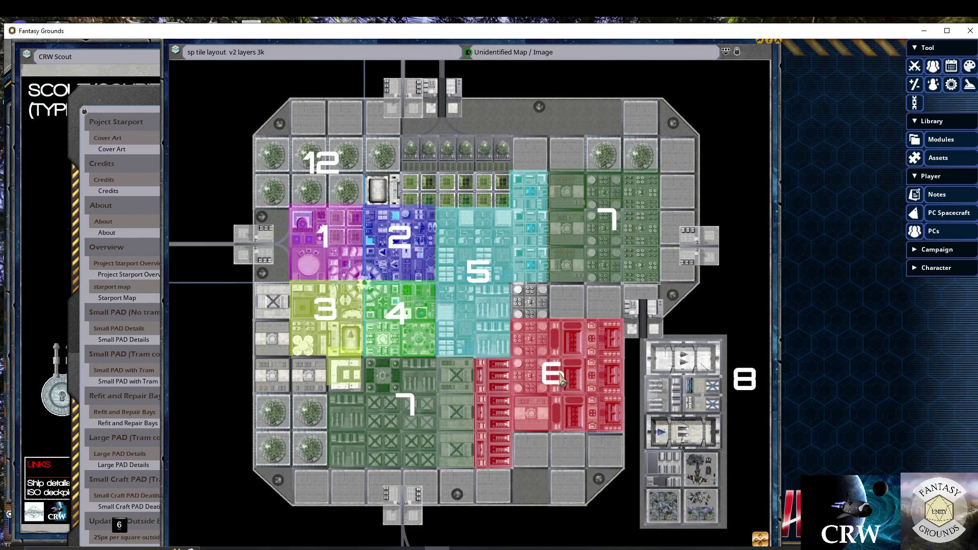
Examine the Industrial District marked 6 and the adjoining Shipyard marked 8 on the starport map
{"action": "scroll", "coordinate": [560, 380], "scroll_direction": "up", "scroll_amount": 2}
{"action": "scroll", "coordinate": [548, 377], "scroll_direction": "down", "scroll_amount": 3}
{"action": "scroll", "coordinate": [503, 376], "scroll_direction": "down", "scroll_amount": 1}
{"action": "scroll", "coordinate": [530, 387], "scroll_direction": "up", "scroll_amount": 1}
{"action": "scroll", "coordinate": [509, 382], "scroll_direction": "down", "scroll_amount": 1}
{"action": "scroll", "coordinate": [565, 405], "scroll_direction": "up", "scroll_amount": 2}
{"action": "scroll", "coordinate": [575, 402], "scroll_direction": "up", "scroll_amount": 3}
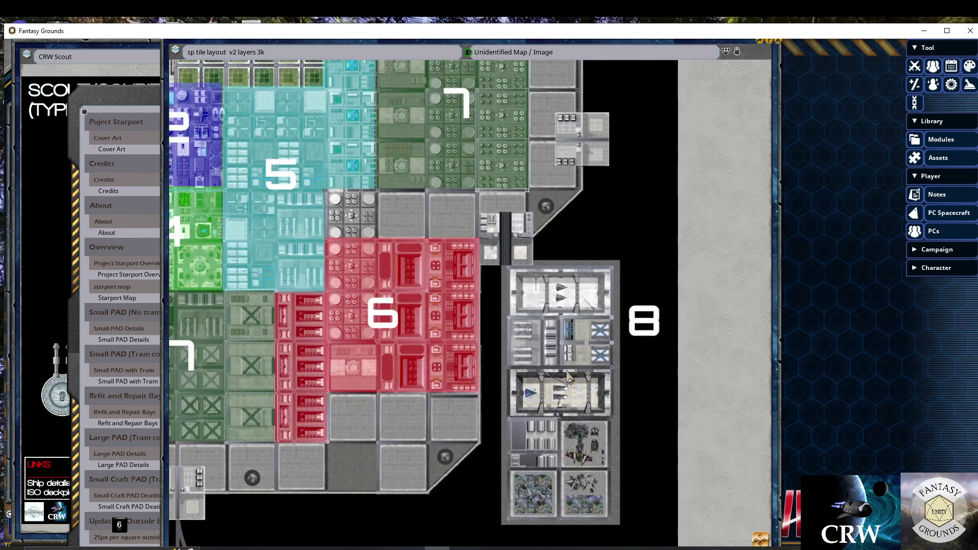
{"action": "scroll", "coordinate": [569, 364], "scroll_direction": "down", "scroll_amount": 2}
{"action": "scroll", "coordinate": [545, 451], "scroll_direction": "up", "scroll_amount": 3}
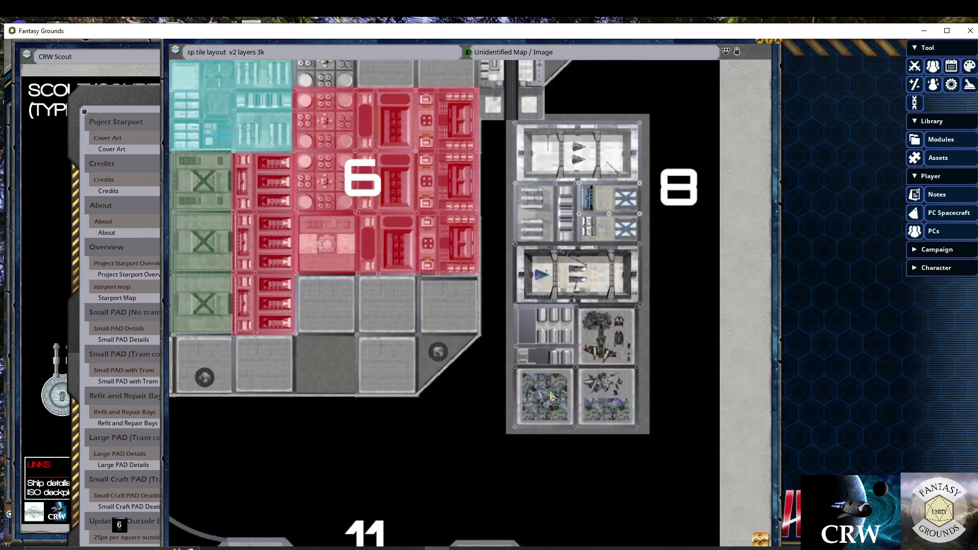
Examine the Corporate Bases marked 11 south of the main starport
{"action": "scroll", "coordinate": [566, 396], "scroll_direction": "down", "scroll_amount": 3}
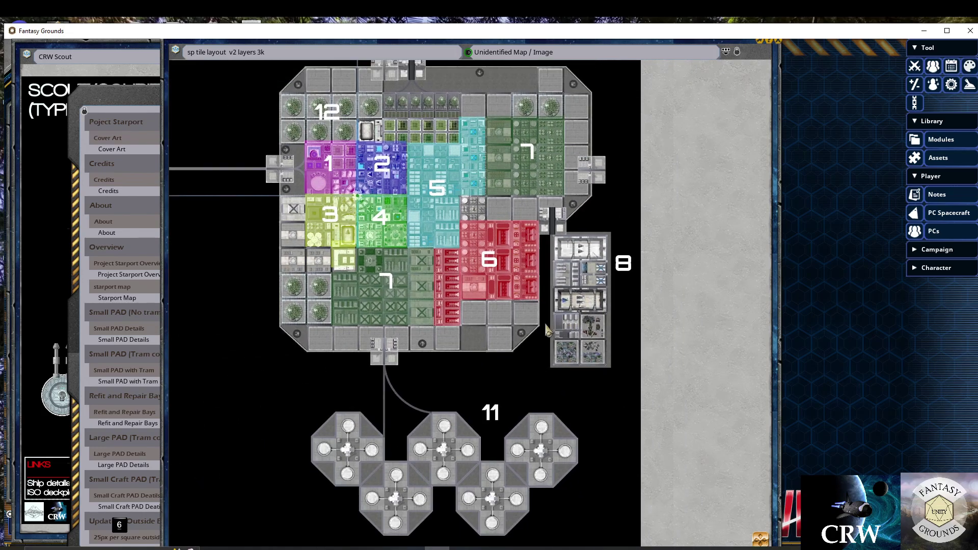
{"action": "scroll", "coordinate": [430, 498], "scroll_direction": "down", "scroll_amount": 1}
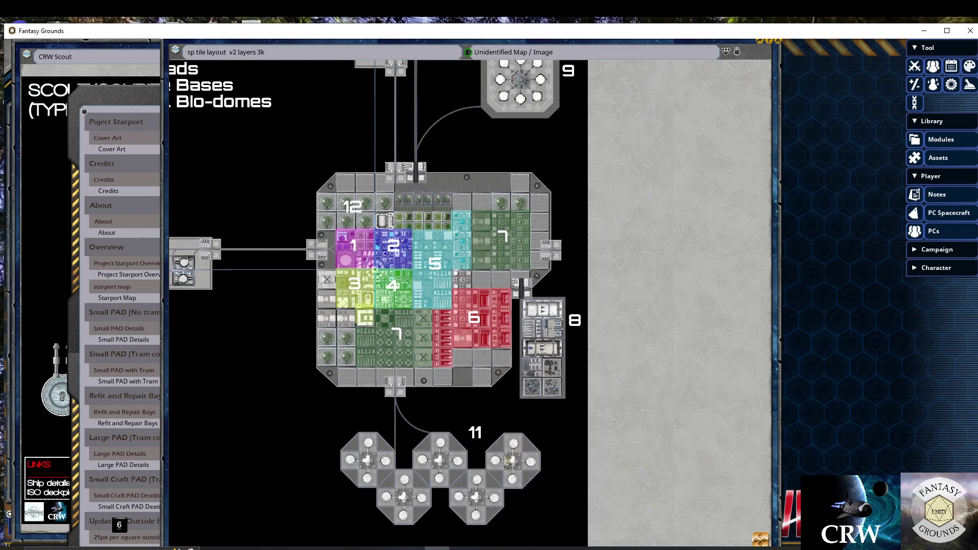
{"action": "scroll", "coordinate": [454, 482], "scroll_direction": "up", "scroll_amount": 3}
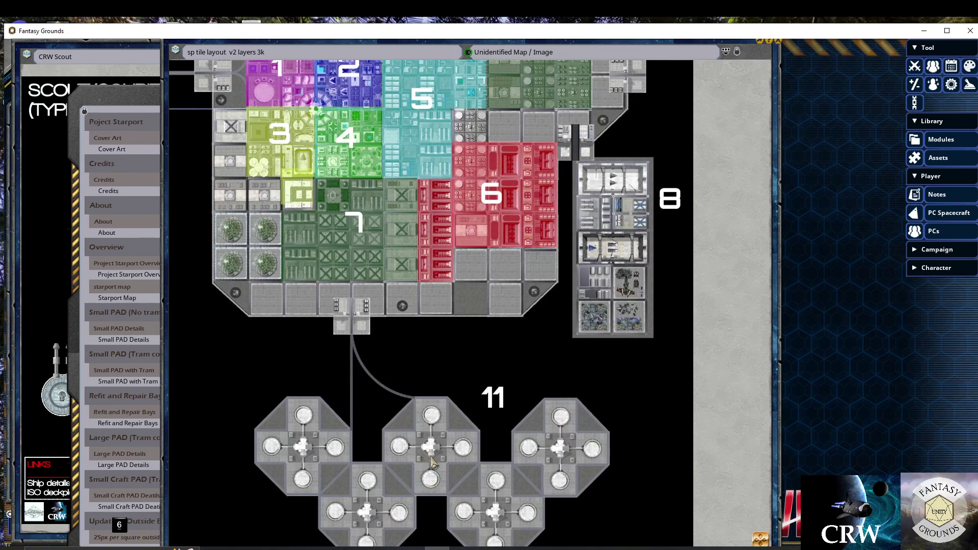
Examine the Military base marked 9 up close and compare its location with the rest of the starport layout
{"action": "scroll", "coordinate": [430, 460], "scroll_direction": "down", "scroll_amount": 5}
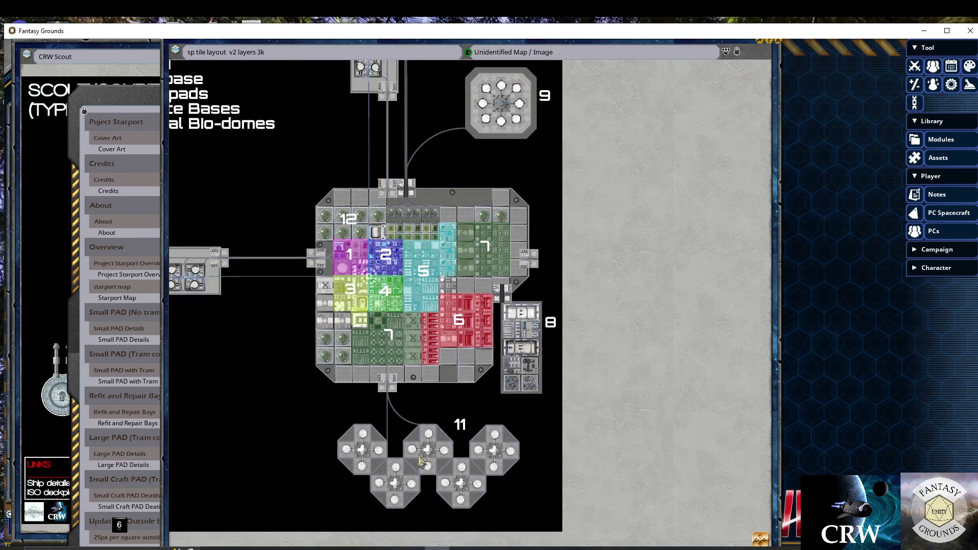
{"action": "scroll", "coordinate": [499, 140], "scroll_direction": "up", "scroll_amount": 4}
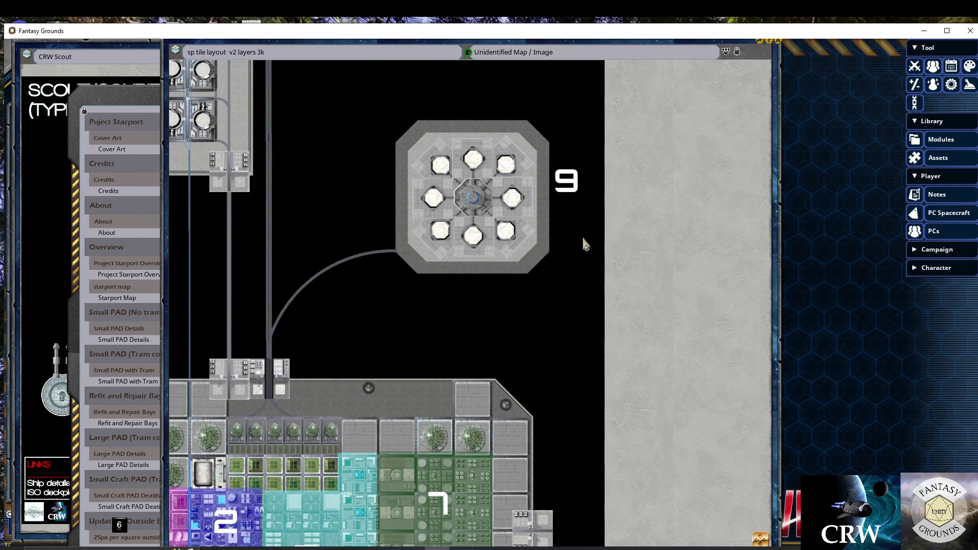
{"action": "scroll", "coordinate": [533, 230], "scroll_direction": "down", "scroll_amount": 4}
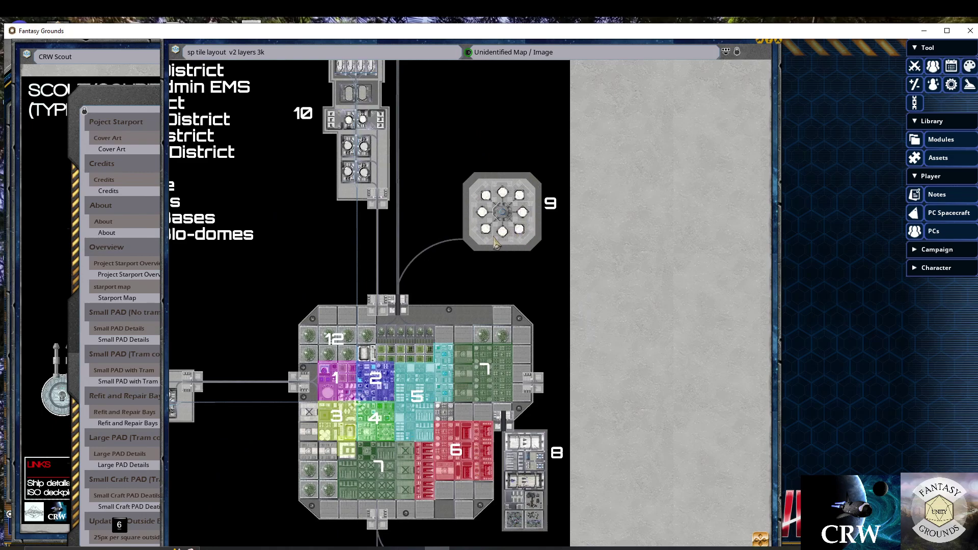
{"action": "scroll", "coordinate": [495, 240], "scroll_direction": "down", "scroll_amount": 2}
{"action": "scroll", "coordinate": [481, 213], "scroll_direction": "up", "scroll_amount": 2}
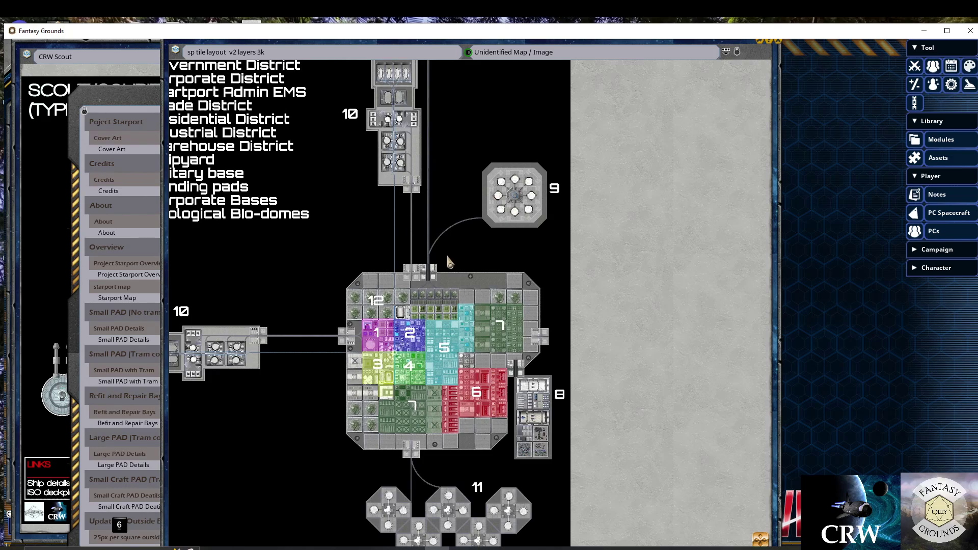
{"action": "scroll", "coordinate": [446, 262], "scroll_direction": "down", "scroll_amount": 1}
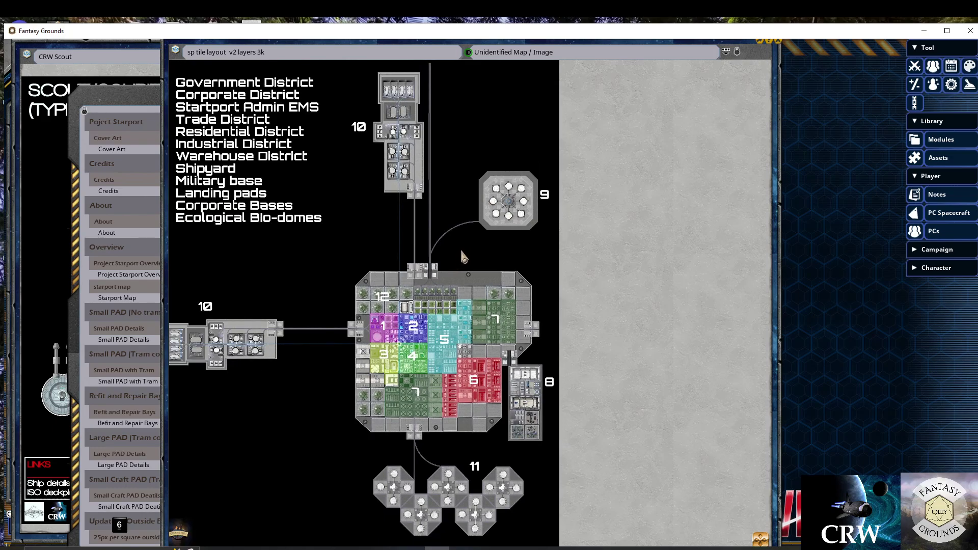
Close the starport layout map, the reference manual and the sp smallc ext 1 25px map
{"action": "left_click", "coordinate": [783, 48]}
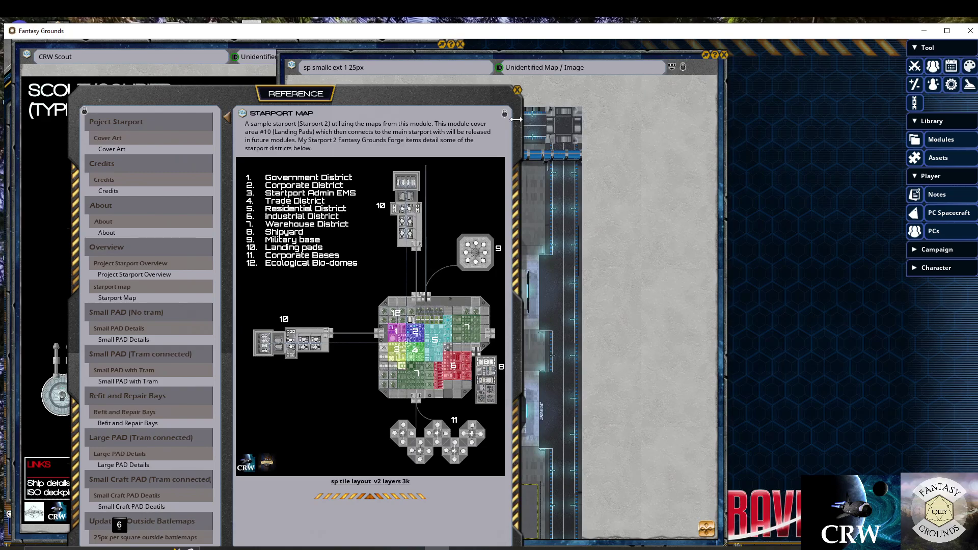
{"action": "left_click", "coordinate": [522, 94]}
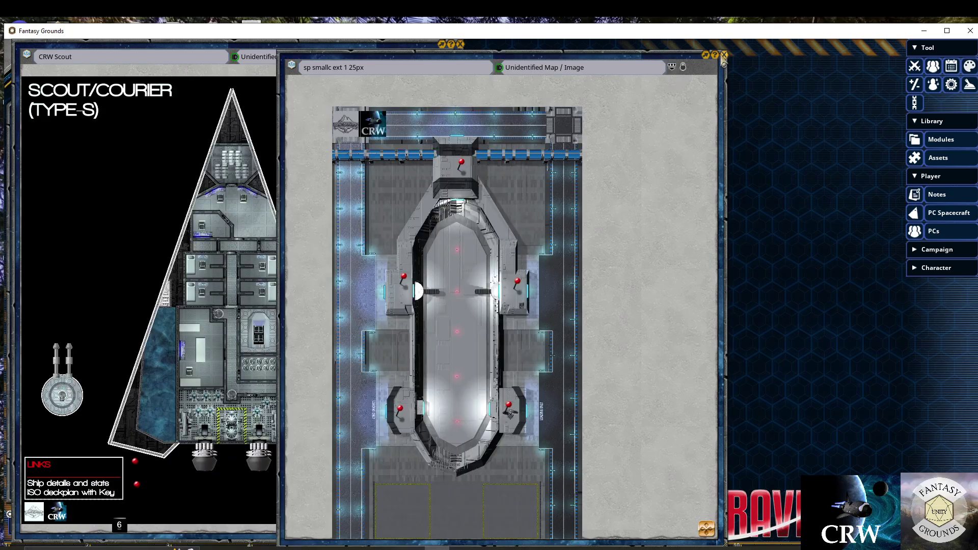
{"action": "left_click", "coordinate": [724, 54]}
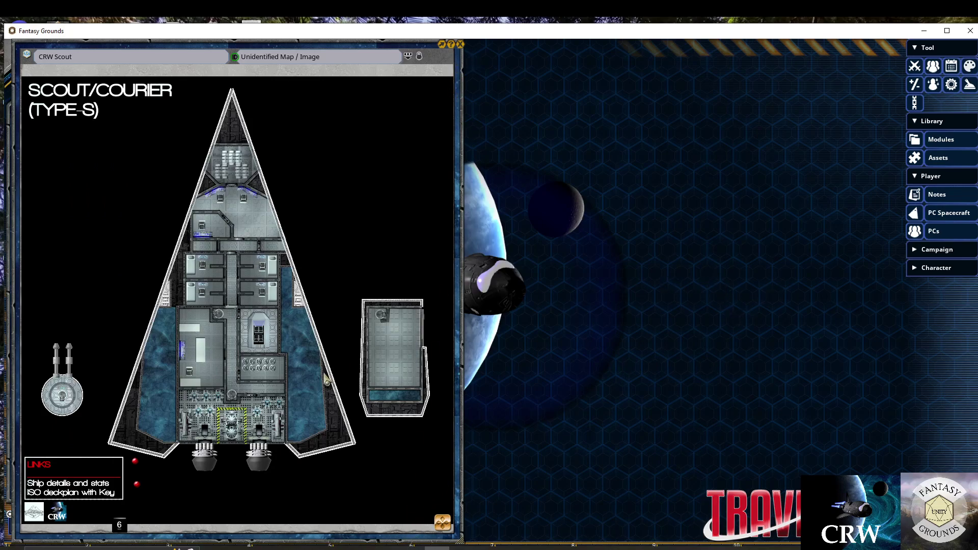
Open the reference manual of the CRW SP2 Corporate Dist module from the module library
{"action": "left_click", "coordinate": [940, 143]}
{"action": "scroll", "coordinate": [502, 301], "scroll_direction": "down", "scroll_amount": 3}
{"action": "scroll", "coordinate": [502, 302], "scroll_direction": "down", "scroll_amount": 1}
{"action": "left_click", "coordinate": [495, 291]}
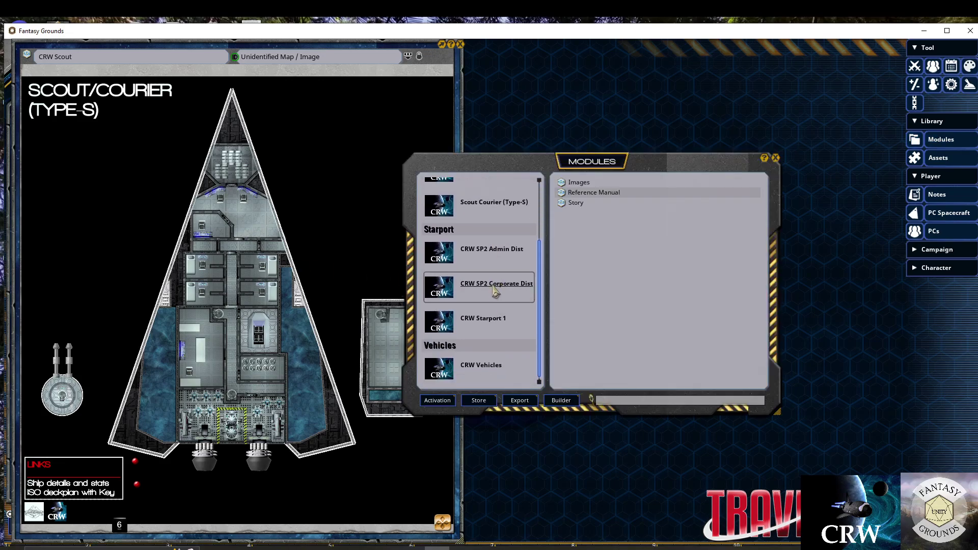
{"action": "left_click", "coordinate": [586, 194]}
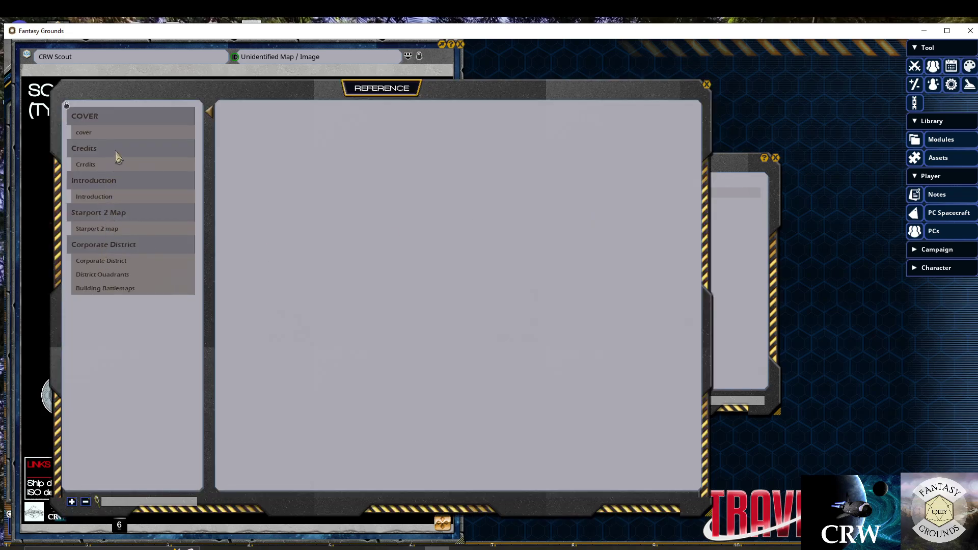
Show the manual's Corporate District page and view the sp2 CORP 4tile ISO image, closing the image again
{"action": "left_click", "coordinate": [95, 263]}
{"action": "left_click_drag", "start_coordinate": [95, 263], "coordinate": [121, 264]}
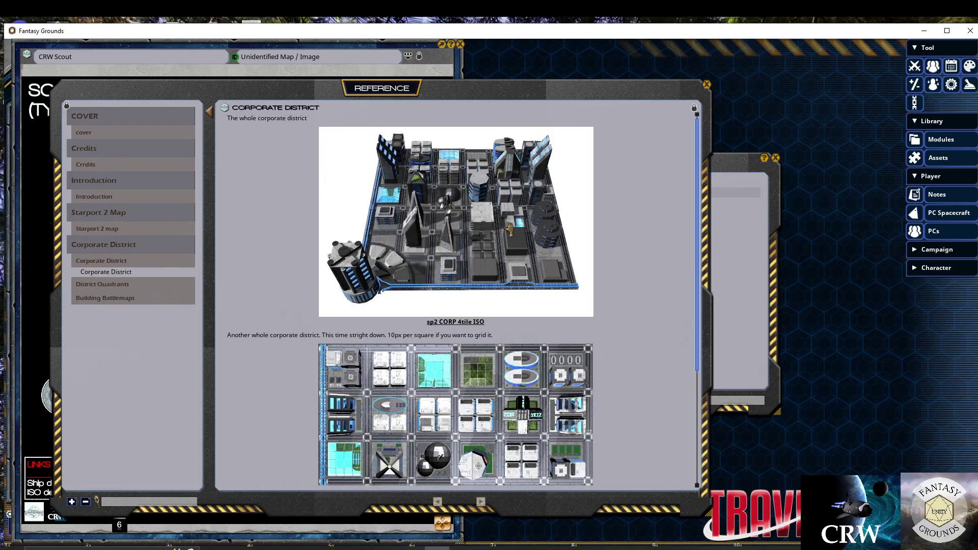
{"action": "left_click", "coordinate": [459, 218]}
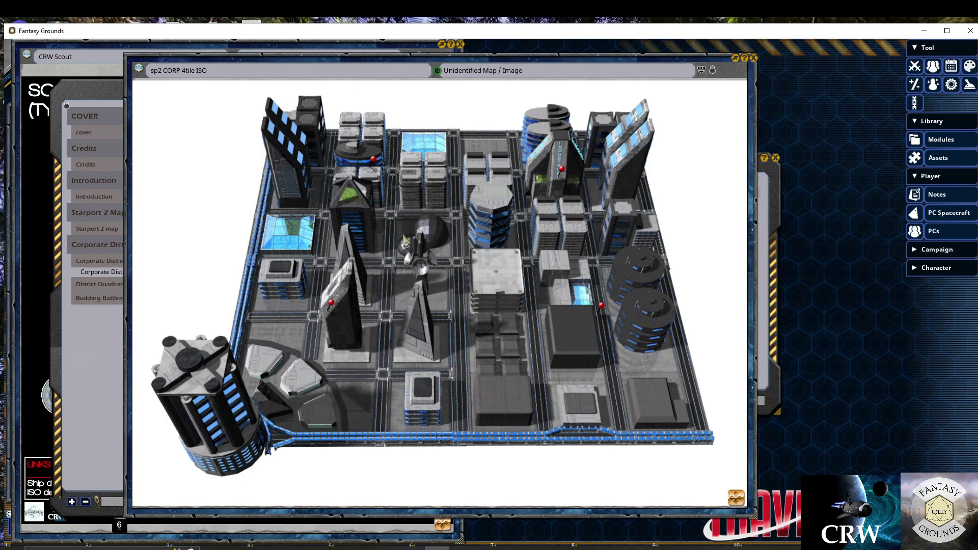
{"action": "left_click", "coordinate": [754, 58]}
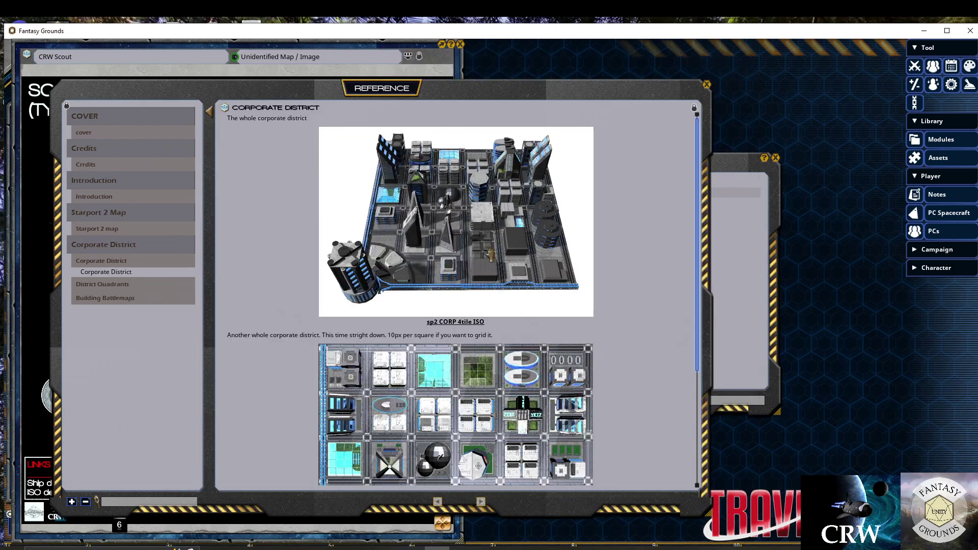
Open the sp2 4tile topdown map from the Corporate District page and follow its pin to the sp2 CORP3 map
{"action": "scroll", "coordinate": [489, 255], "scroll_direction": "down", "scroll_amount": 1}
{"action": "left_click", "coordinate": [474, 389]}
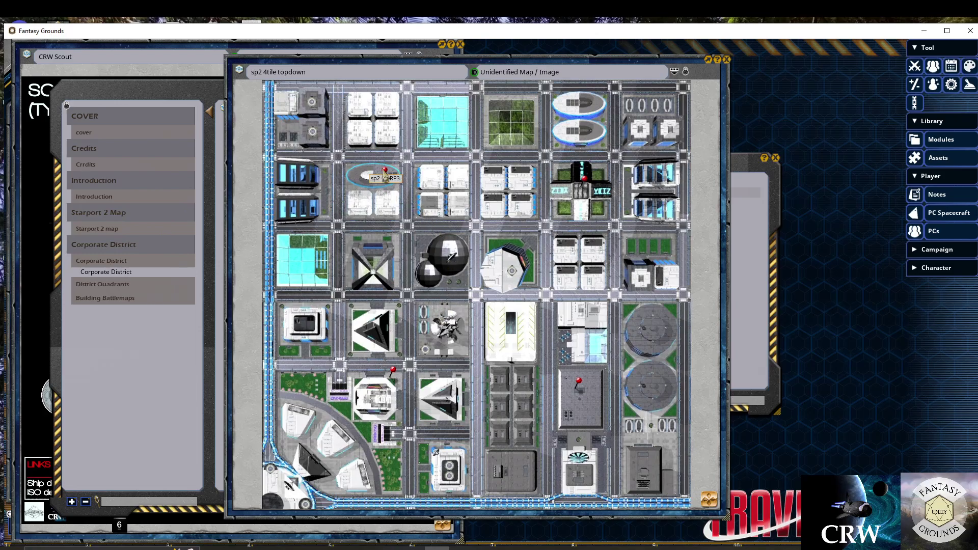
{"action": "double_click", "coordinate": [386, 176]}
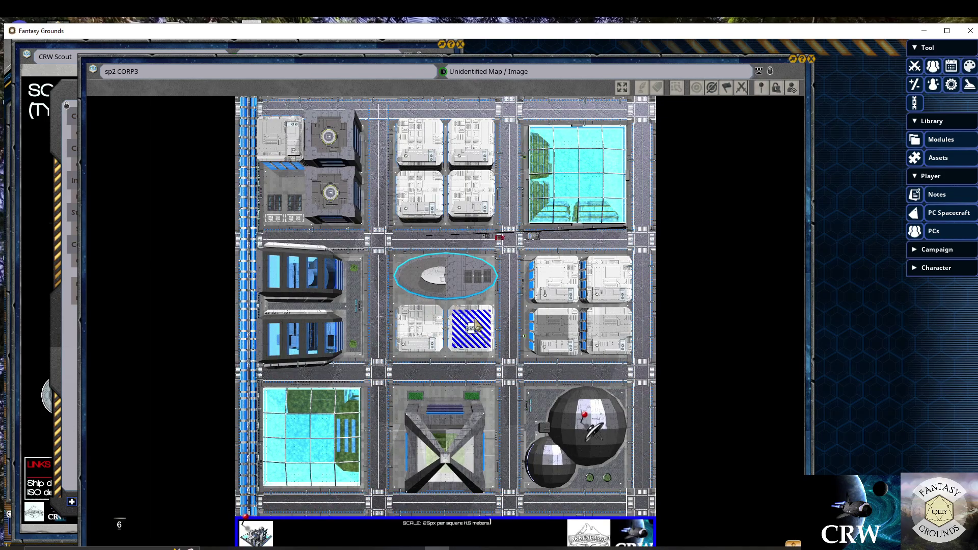
Examine the sp2 CORP3 map up close around the oval building, its neighbouring blocks and streets
{"action": "scroll", "coordinate": [520, 294], "scroll_direction": "up", "scroll_amount": 5}
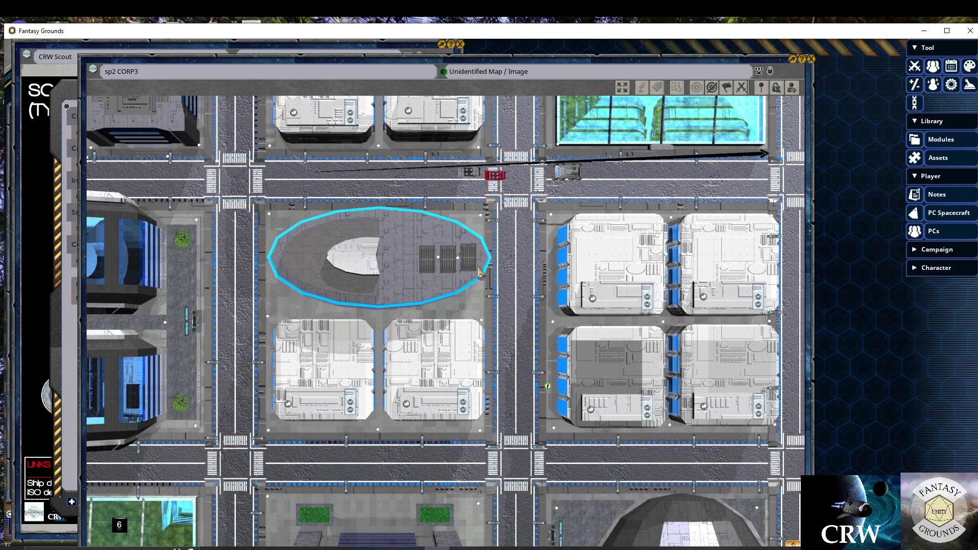
{"action": "scroll", "coordinate": [478, 271], "scroll_direction": "down", "scroll_amount": 3}
{"action": "scroll", "coordinate": [441, 274], "scroll_direction": "down", "scroll_amount": 1}
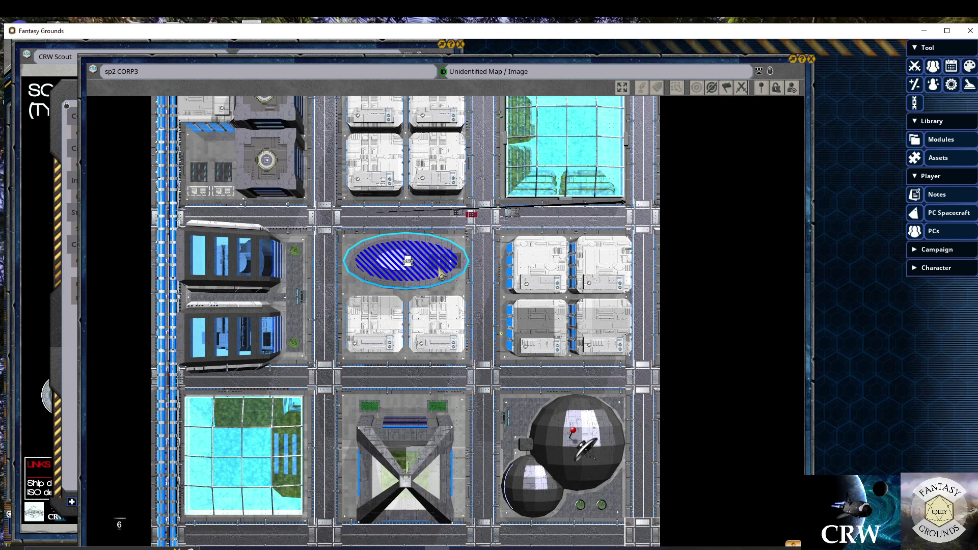
{"action": "scroll", "coordinate": [441, 274], "scroll_direction": "down", "scroll_amount": 1}
{"action": "scroll", "coordinate": [461, 282], "scroll_direction": "up", "scroll_amount": 1}
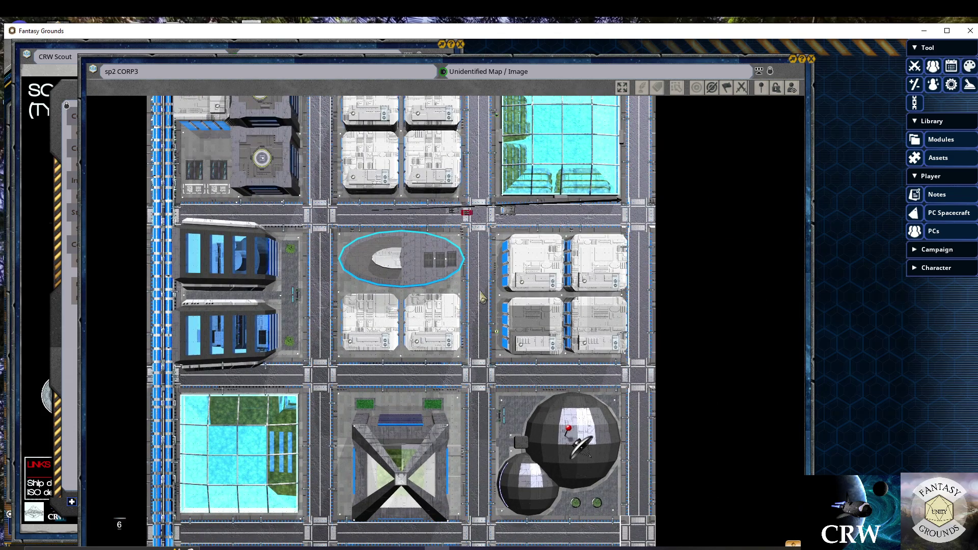
{"action": "scroll", "coordinate": [485, 351], "scroll_direction": "down", "scroll_amount": 1}
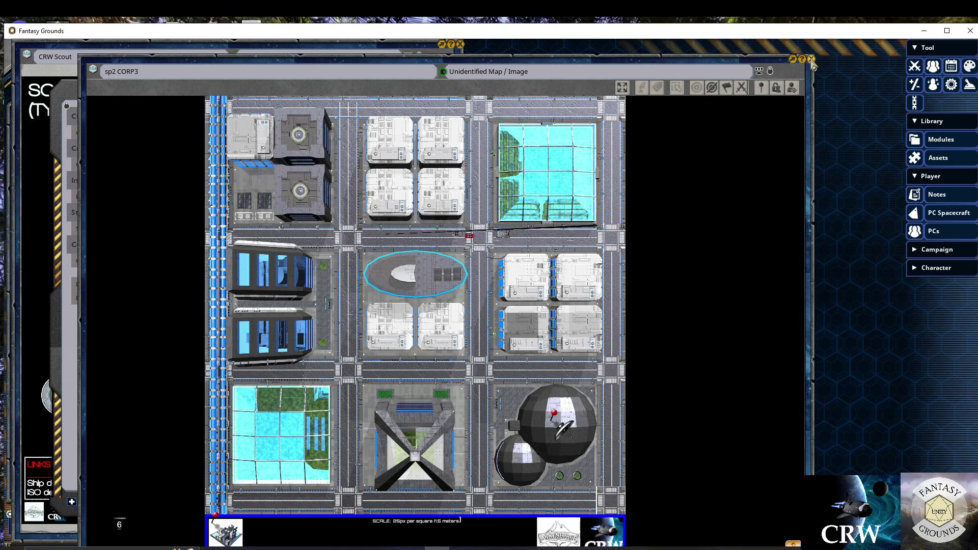
View the manual's Building Battlemaps page with its building story links, and return to the sp2 CORP3 map
{"action": "left_click", "coordinate": [77, 107]}
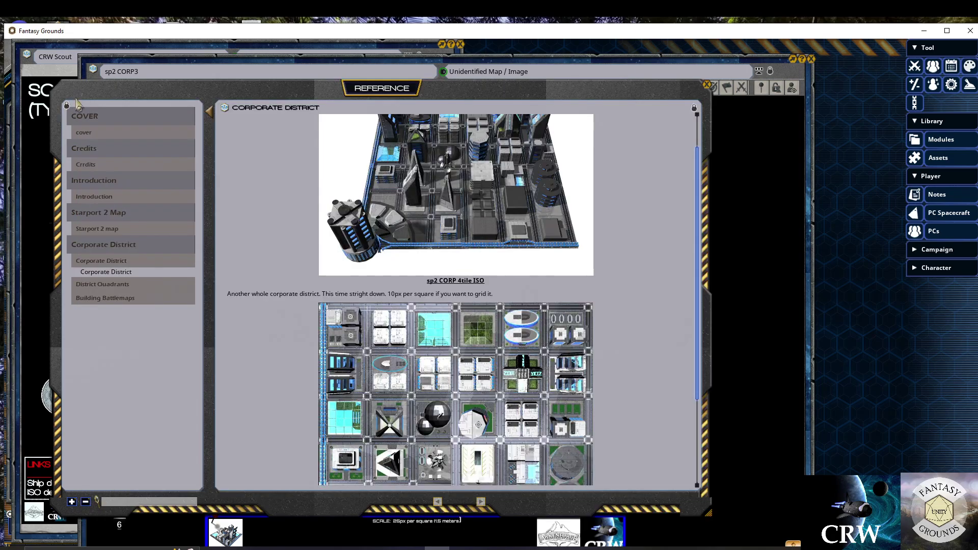
{"action": "left_click", "coordinate": [109, 300]}
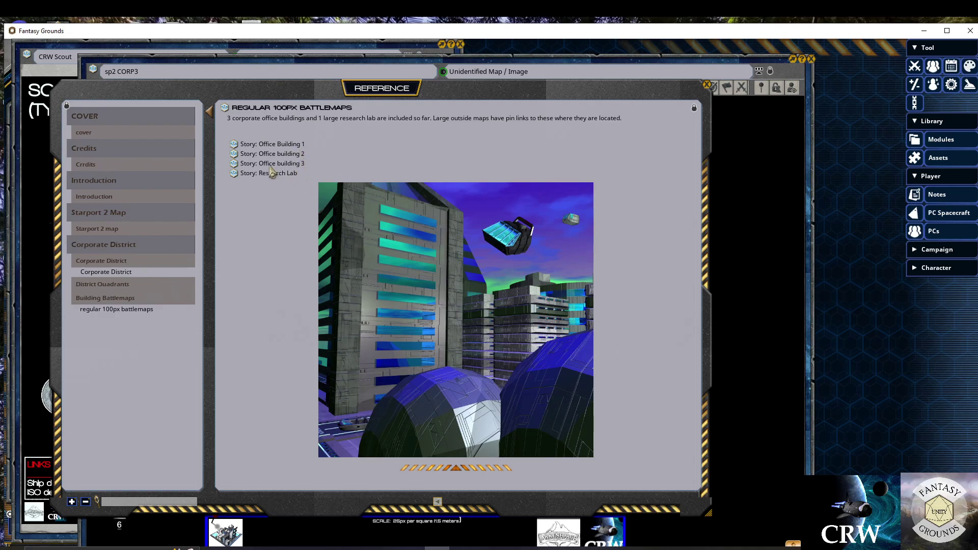
{"action": "left_click", "coordinate": [708, 66]}
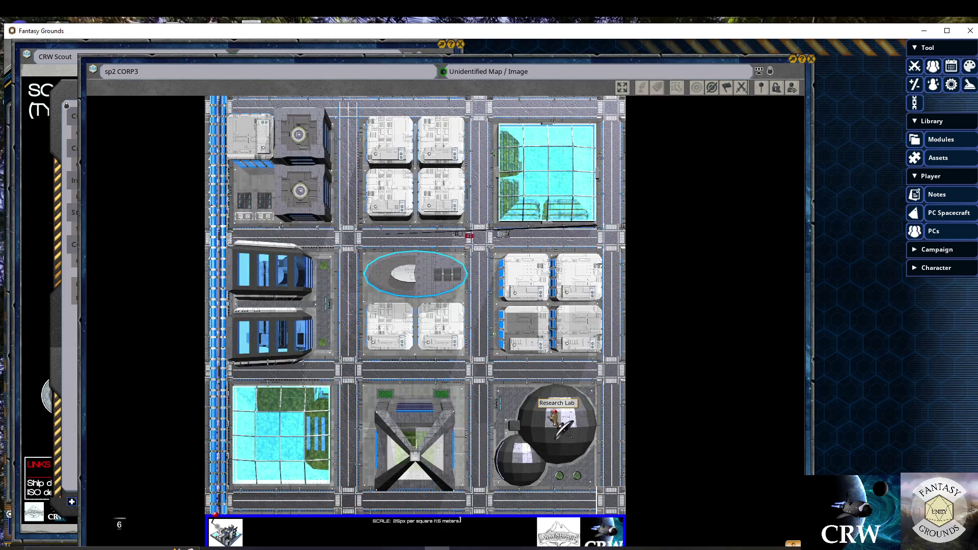
Open the Research Lab pin and inspect its Lab level 1 and 2 map, closing both and the sp2 CORP3 map
{"action": "double_click", "coordinate": [553, 416]}
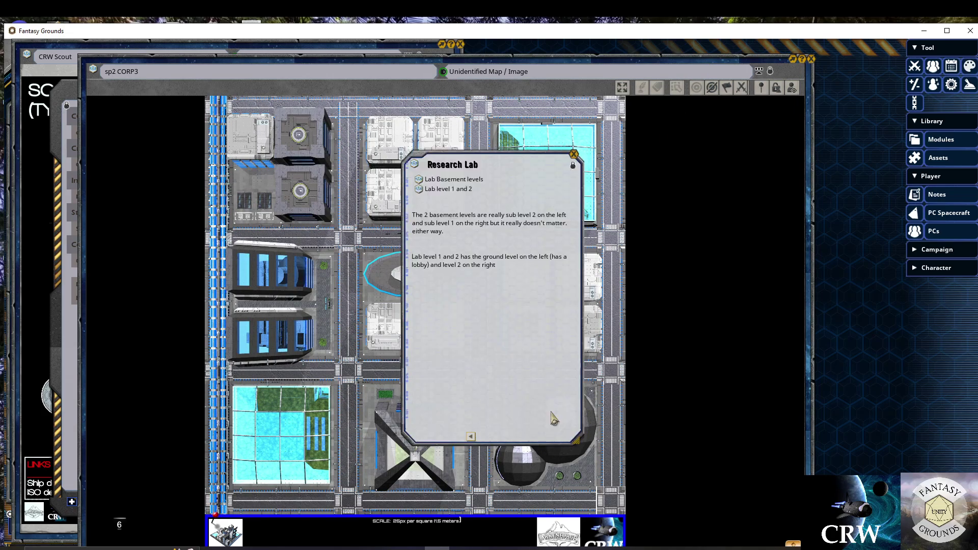
{"action": "left_click", "coordinate": [418, 190]}
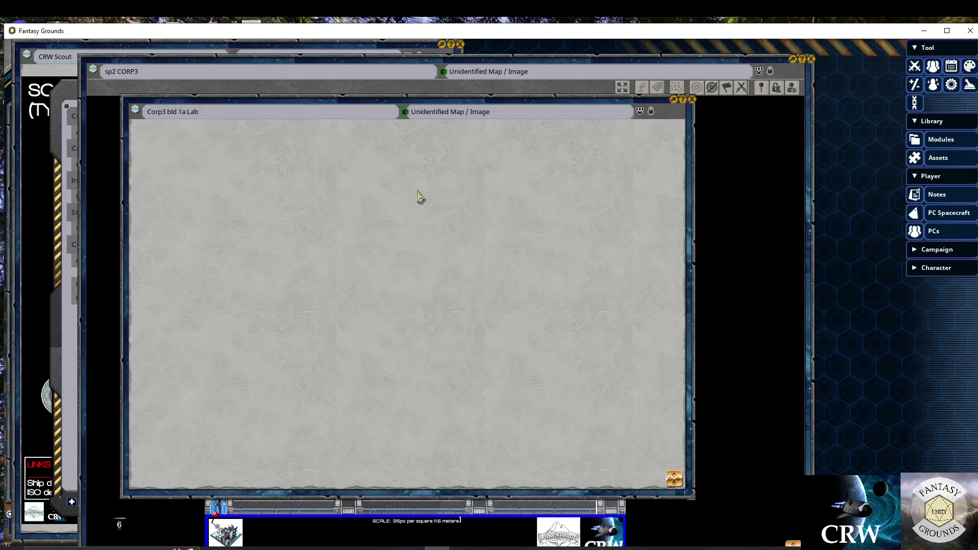
{"action": "scroll", "coordinate": [421, 296], "scroll_direction": "up", "scroll_amount": 2}
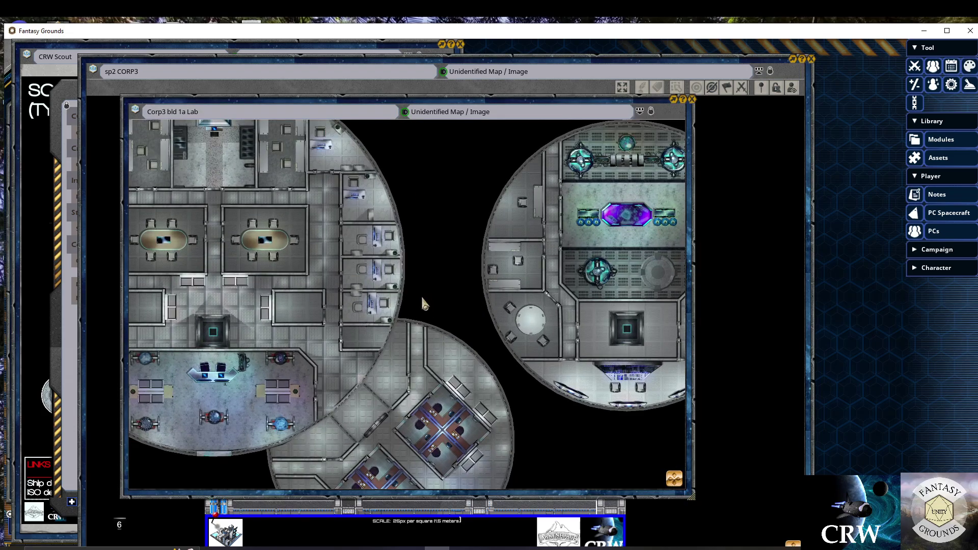
{"action": "scroll", "coordinate": [421, 295], "scroll_direction": "down", "scroll_amount": 2}
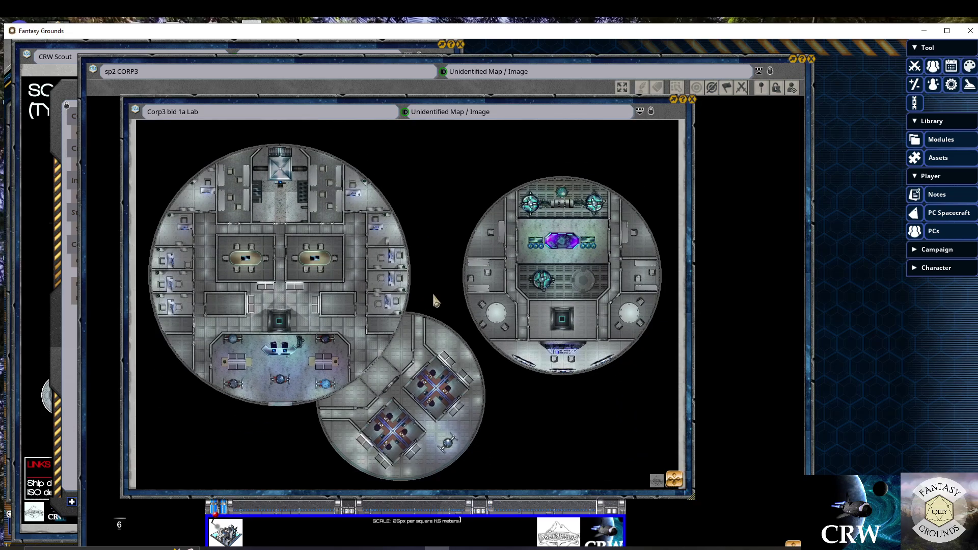
{"action": "left_click", "coordinate": [692, 98]}
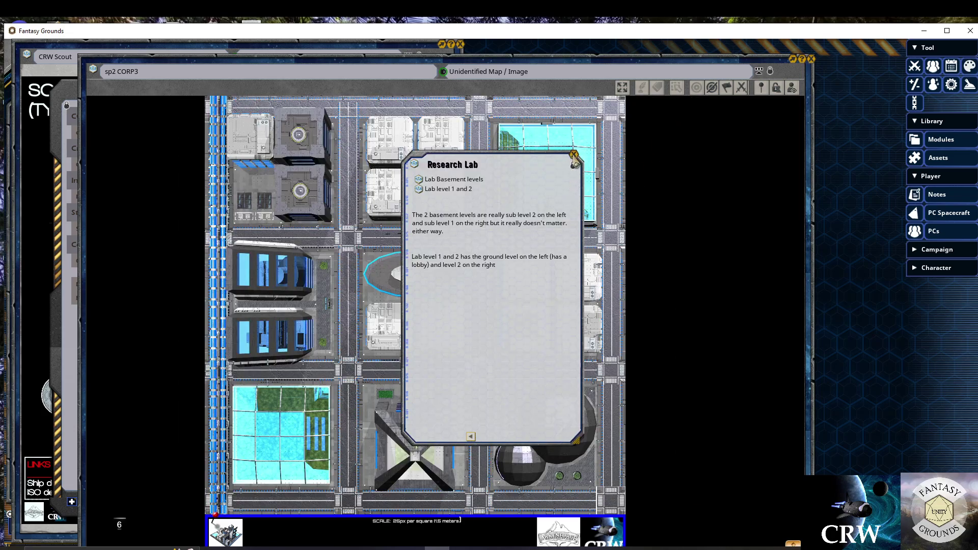
{"action": "left_click", "coordinate": [574, 155]}
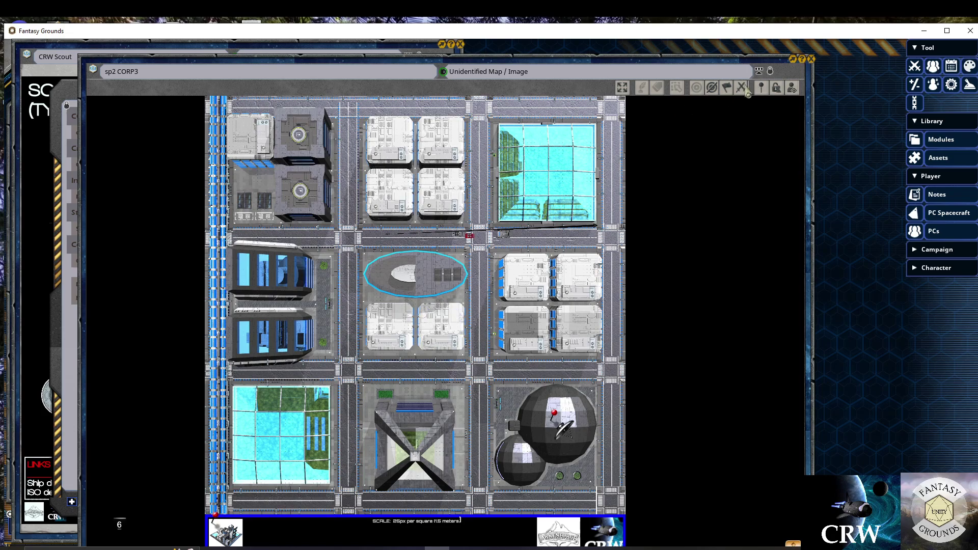
{"action": "left_click", "coordinate": [812, 60]}
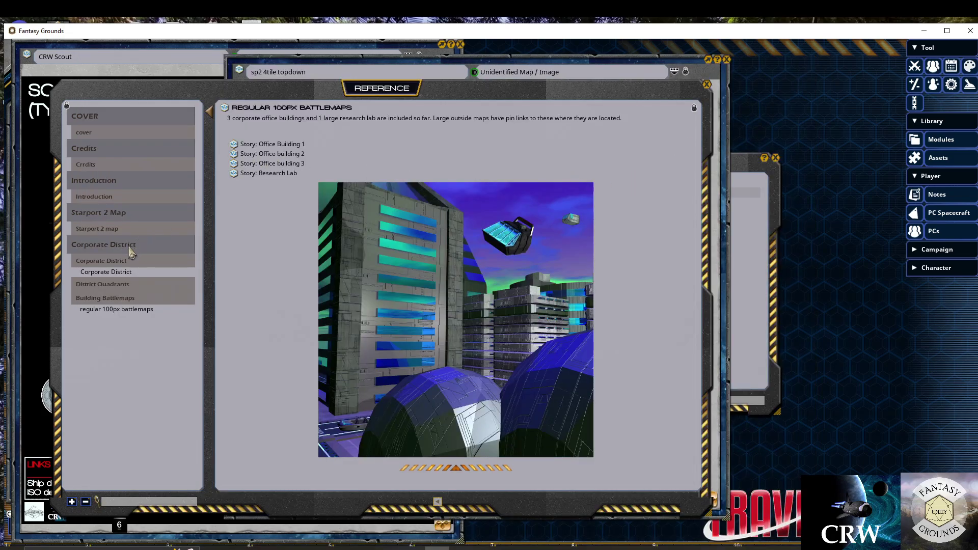
Return to the sp2 CORP 4tile ISO image and follow the pin on the slanted tower to the sp2 CORP1 map
{"action": "left_click", "coordinate": [98, 276]}
{"action": "left_click", "coordinate": [439, 238]}
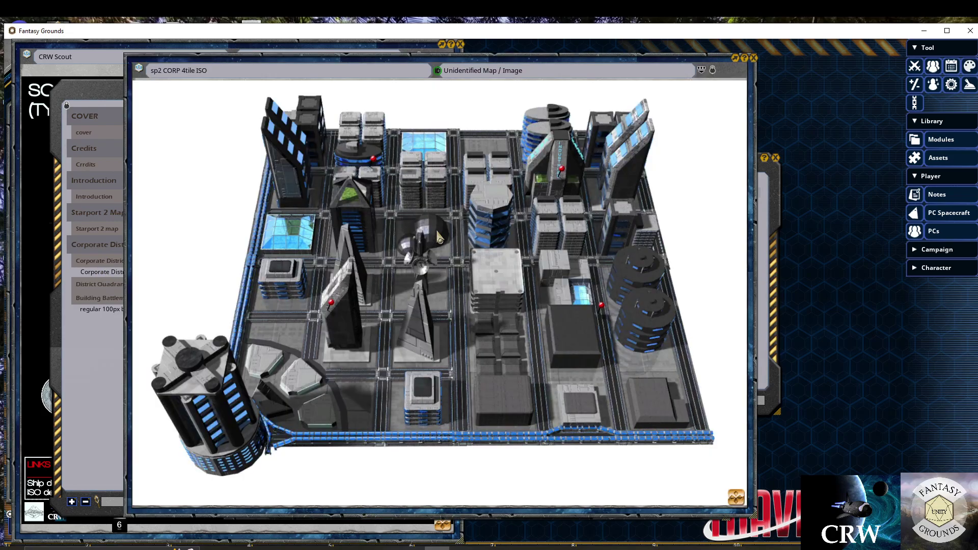
{"action": "left_click", "coordinate": [332, 317]}
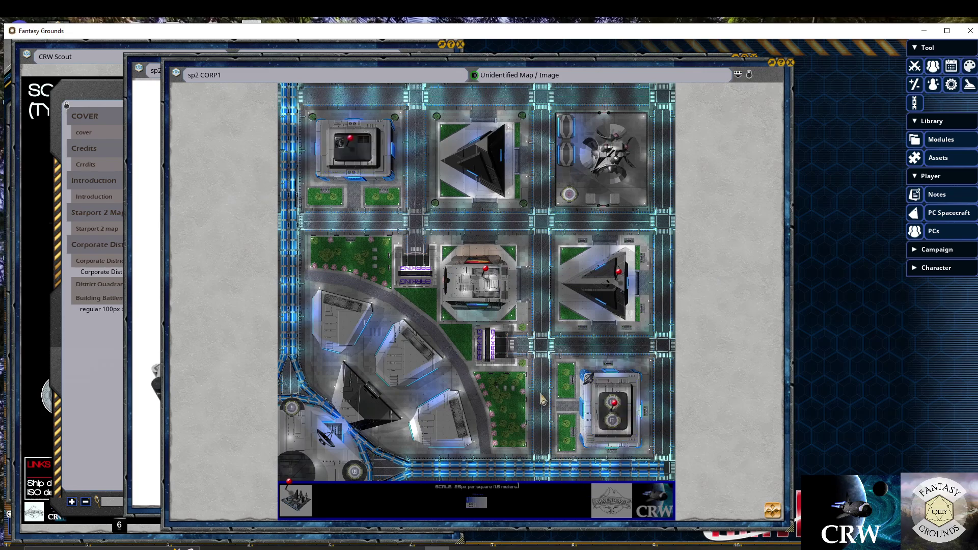
Open the Levels 2-3 map from the Office Building 1 pin, enlarge its window and inspect both floor plans
{"action": "double_click", "coordinate": [621, 277]}
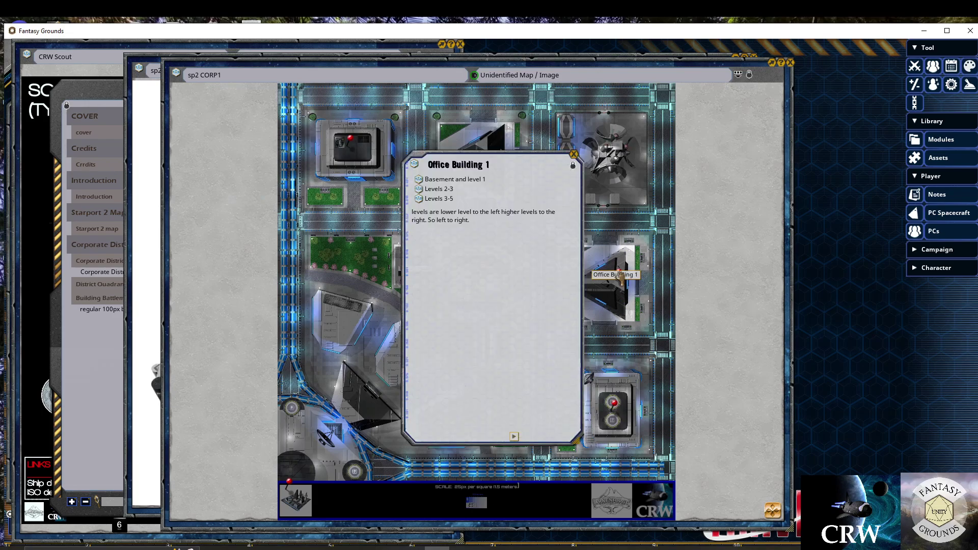
{"action": "left_click", "coordinate": [420, 192]}
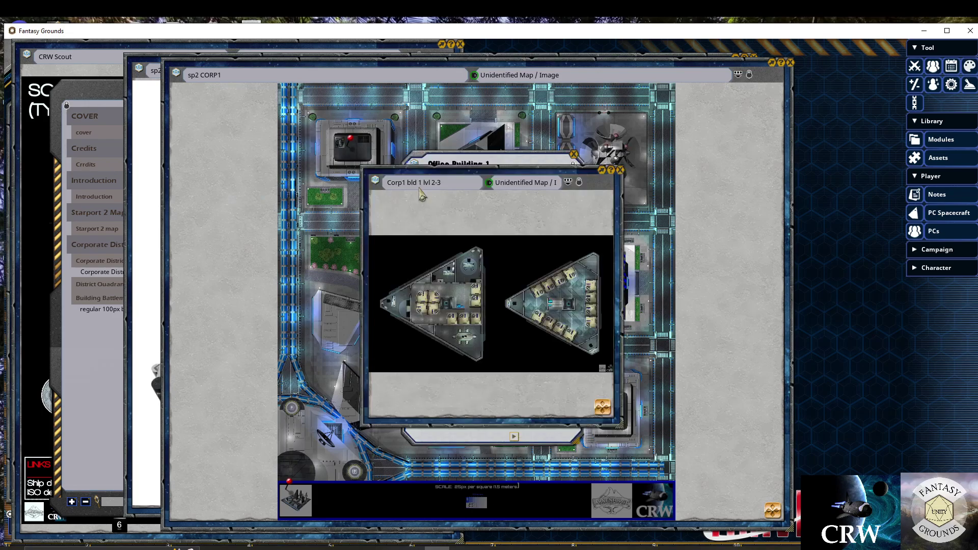
{"action": "left_click_drag", "start_coordinate": [494, 182], "coordinate": [228, 52]}
{"action": "left_click_drag", "start_coordinate": [355, 297], "coordinate": [840, 536]}
{"action": "scroll", "coordinate": [484, 300], "scroll_direction": "up", "scroll_amount": 5}
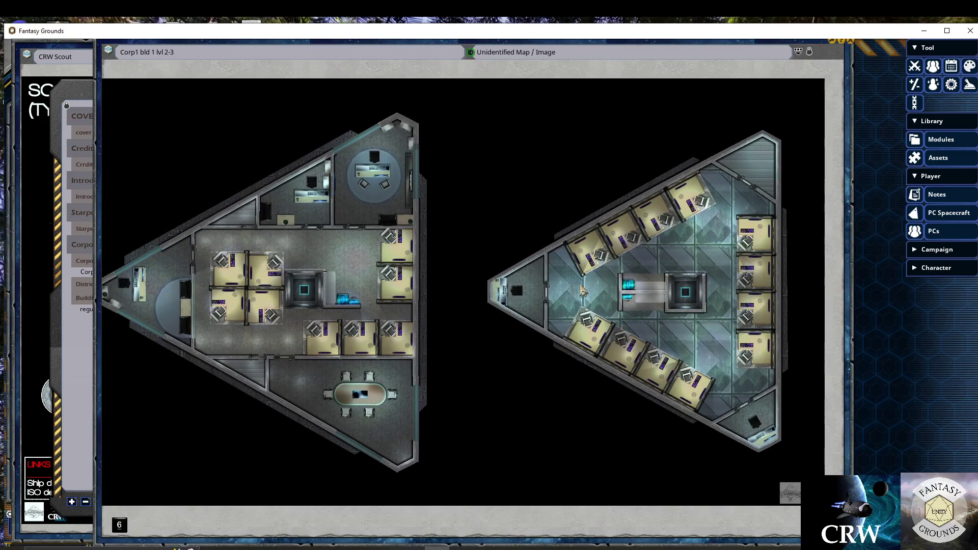
{"action": "scroll", "coordinate": [581, 290], "scroll_direction": "down", "scroll_amount": 3}
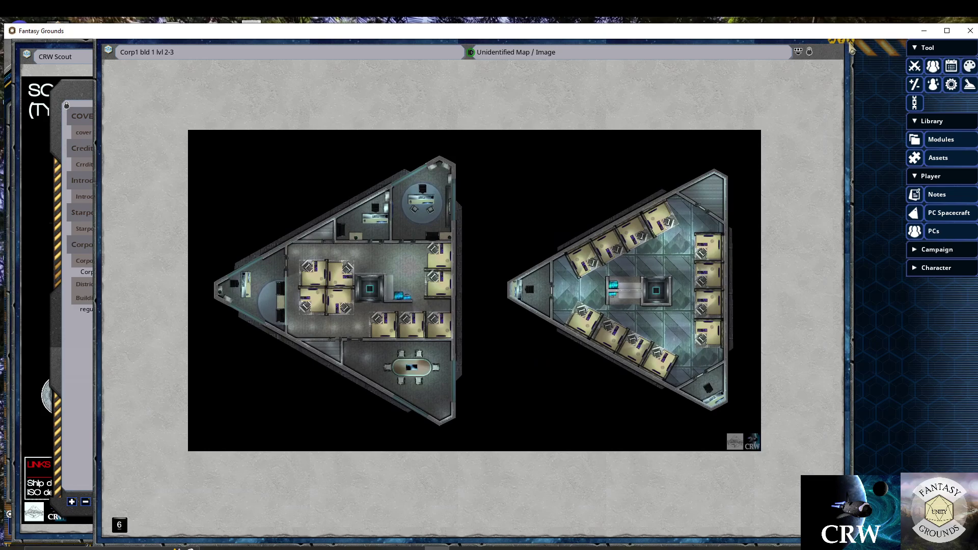
Close the Corp1 building levels 2-3 map and inspect the central streets and buildings of the sp2 CORP1 map
{"action": "left_click", "coordinate": [850, 47]}
{"action": "left_click", "coordinate": [574, 154]}
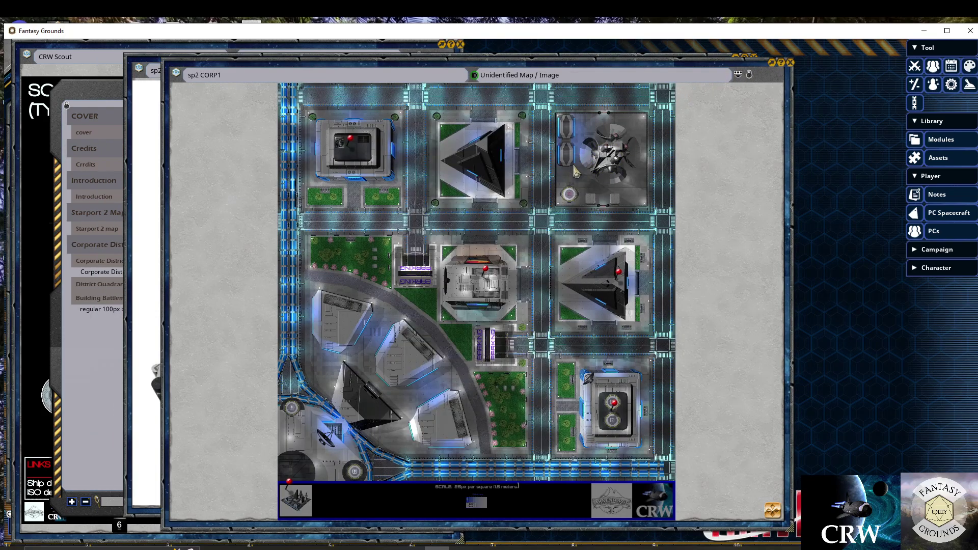
{"action": "scroll", "coordinate": [289, 283], "scroll_direction": "down", "scroll_amount": 2}
{"action": "scroll", "coordinate": [435, 239], "scroll_direction": "up", "scroll_amount": 3}
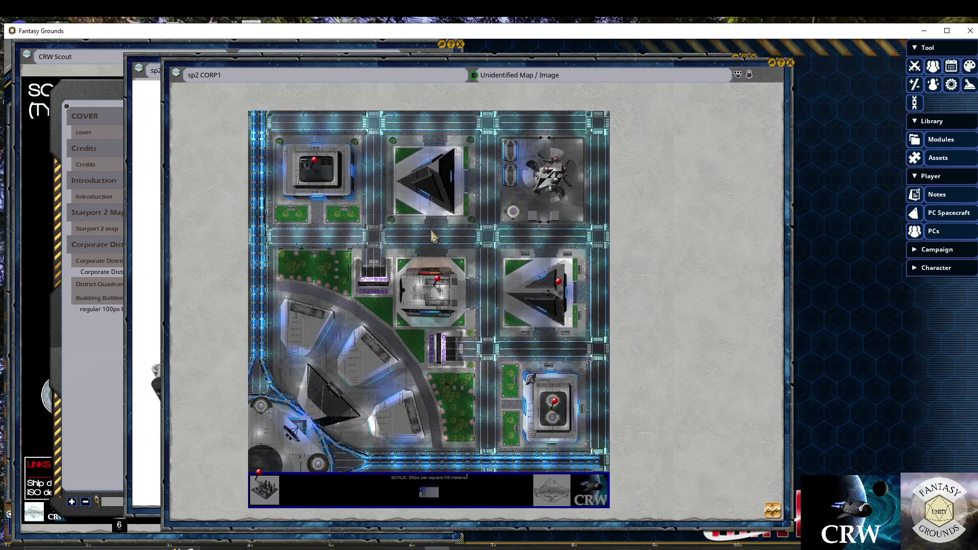
{"action": "scroll", "coordinate": [458, 240], "scroll_direction": "up", "scroll_amount": 1}
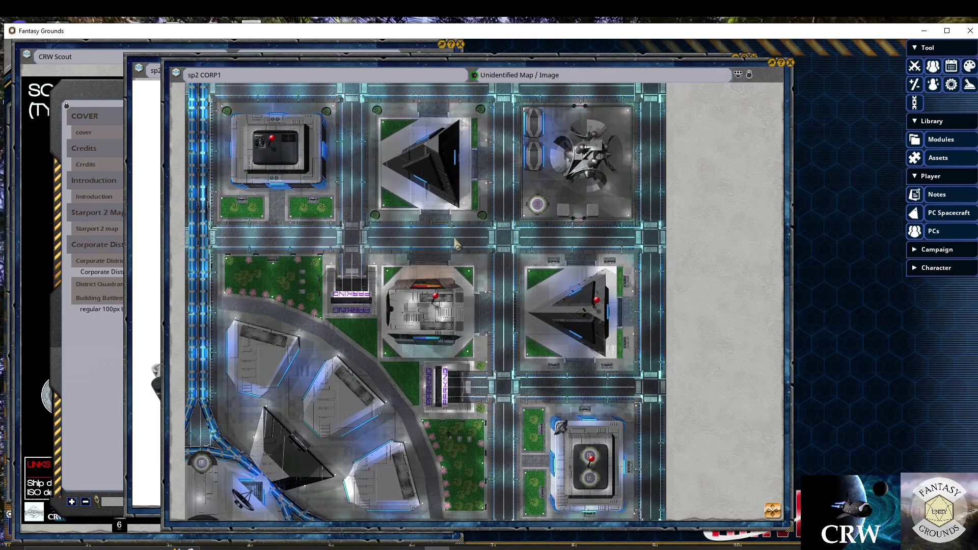
{"action": "scroll", "coordinate": [540, 269], "scroll_direction": "up", "scroll_amount": 1}
{"action": "scroll", "coordinate": [536, 268], "scroll_direction": "down", "scroll_amount": 1}
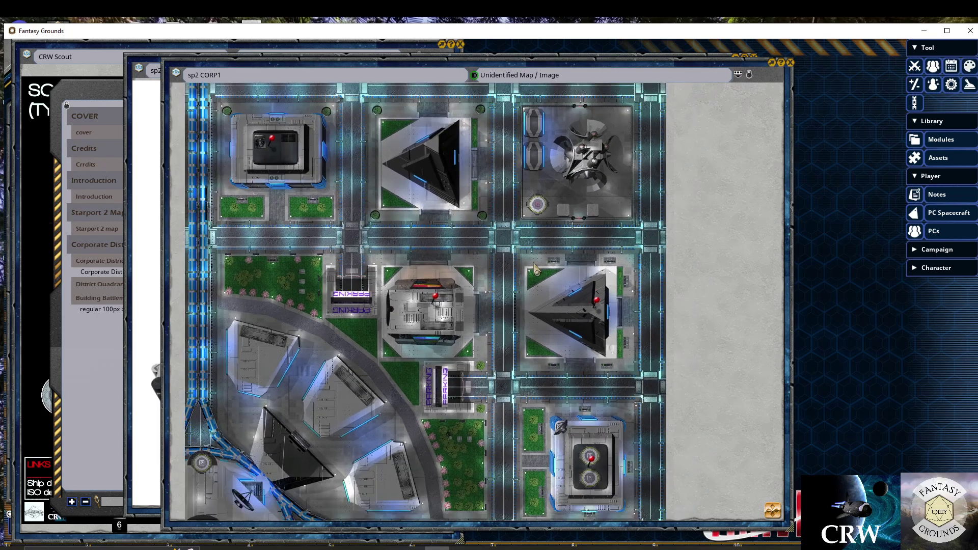
Place the Player1, Player2 and Player4 tokens from the combat tracker along the central horizontal street, and close the tracker
{"action": "left_click", "coordinate": [914, 66]}
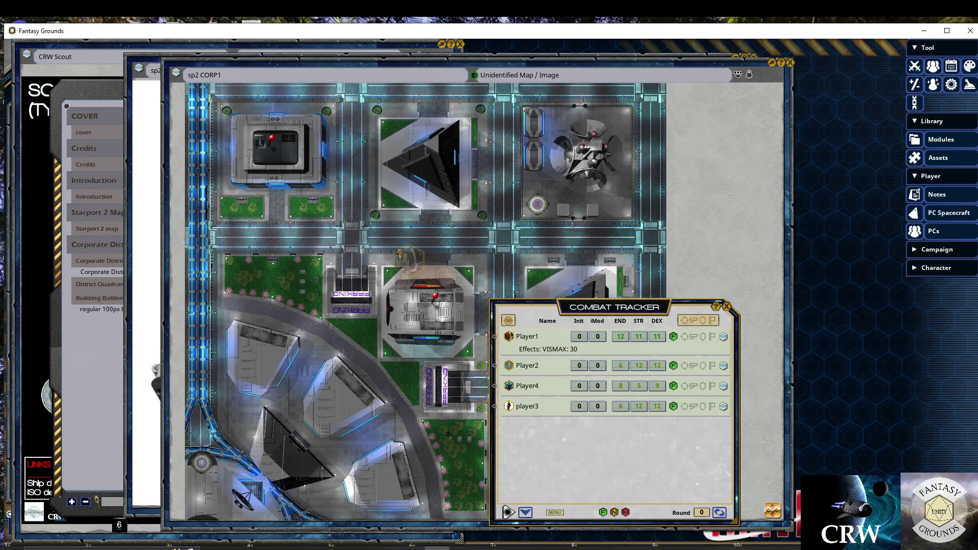
{"action": "mouse_move", "coordinate": [509, 366]}
{"action": "left_mouse_down"}
{"action": "mouse_move", "coordinate": [479, 262]}
{"action": "mouse_move", "coordinate": [452, 253]}
{"action": "left_mouse_up"}
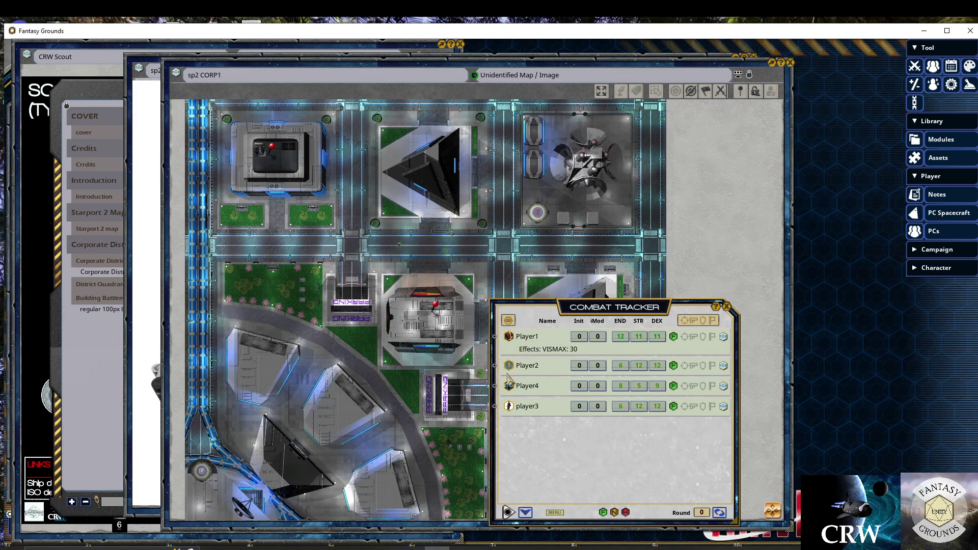
{"action": "left_click_drag", "start_coordinate": [508, 385], "coordinate": [541, 245]}
{"action": "left_click", "coordinate": [727, 306]}
Select the Player1 token and the Player2 token in turn to compare their vision, and reposition the map window
{"action": "scroll", "coordinate": [371, 248], "scroll_direction": "up", "scroll_amount": 2}
{"action": "scroll", "coordinate": [371, 248], "scroll_direction": "up", "scroll_amount": 1}
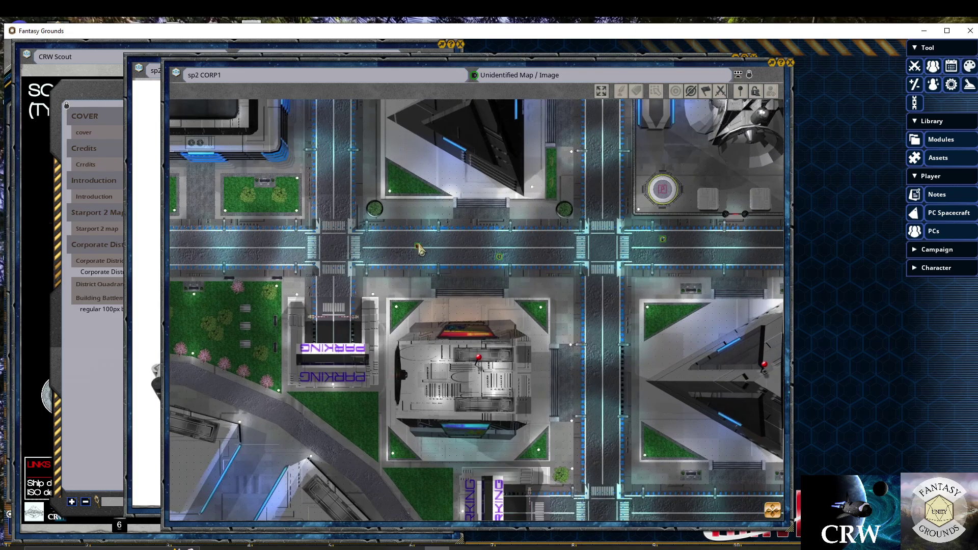
{"action": "left_click", "coordinate": [419, 249]}
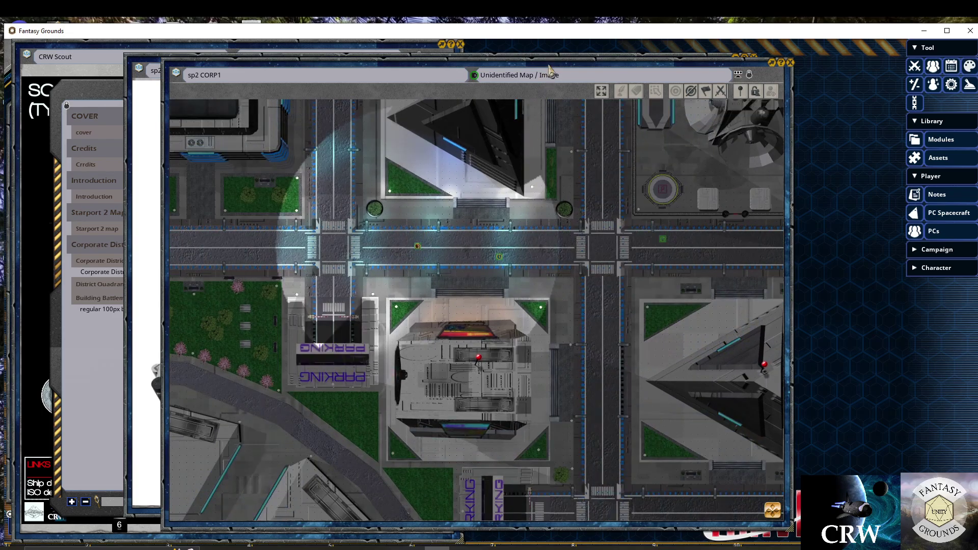
{"action": "left_click_drag", "start_coordinate": [553, 68], "coordinate": [456, 63]}
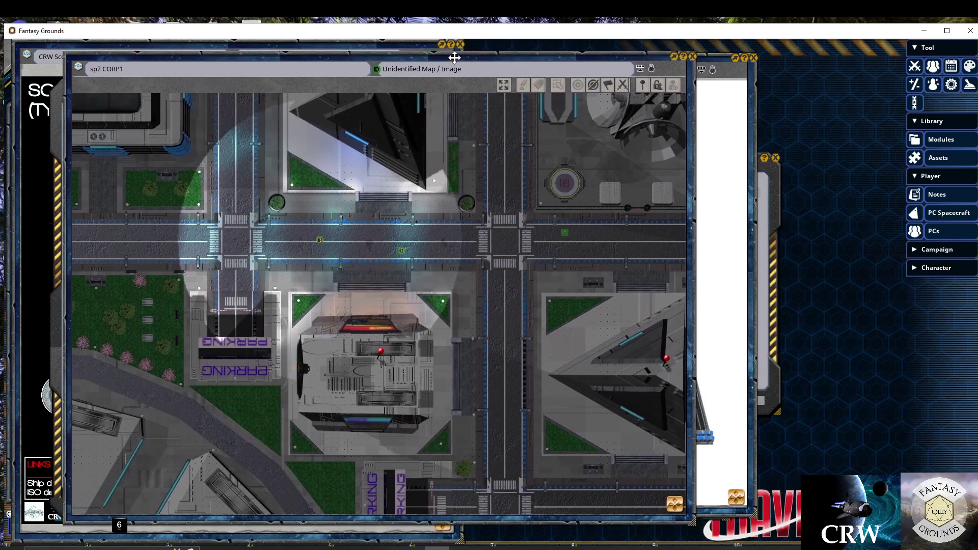
{"action": "left_click", "coordinate": [402, 253]}
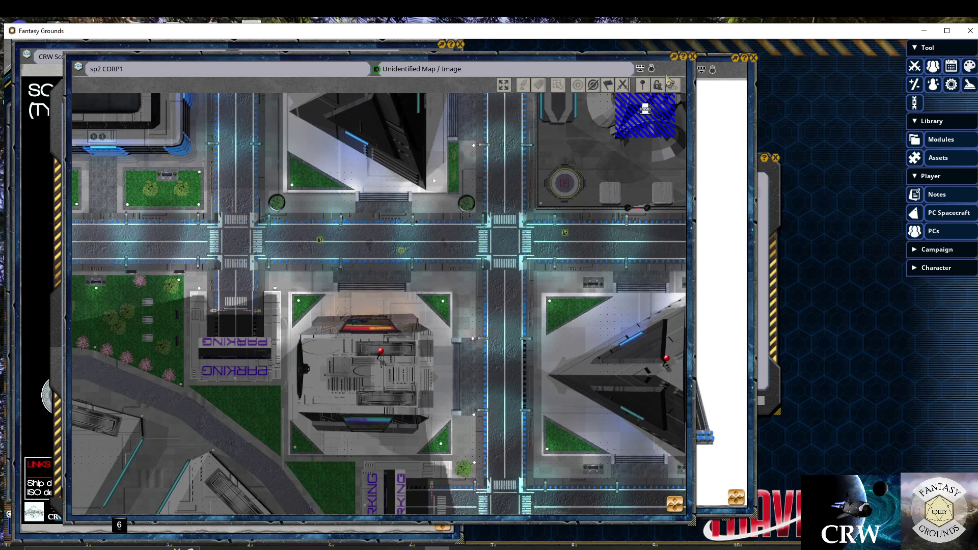
Widen the sp2 CORP1 window, unlock the map and enable the player vision preview
{"action": "left_click_drag", "start_coordinate": [693, 68], "coordinate": [772, 71]}
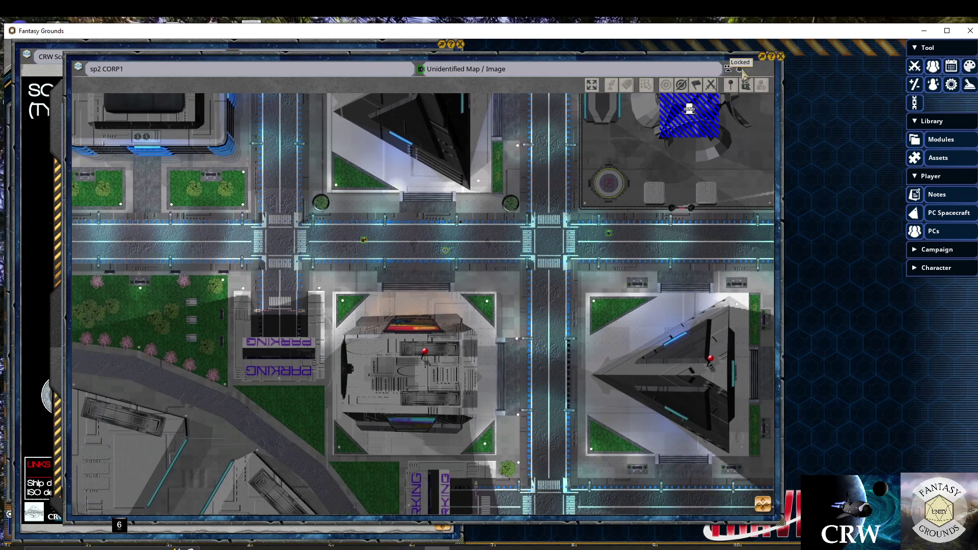
{"action": "left_click", "coordinate": [729, 68]}
{"action": "left_click", "coordinate": [760, 164]}
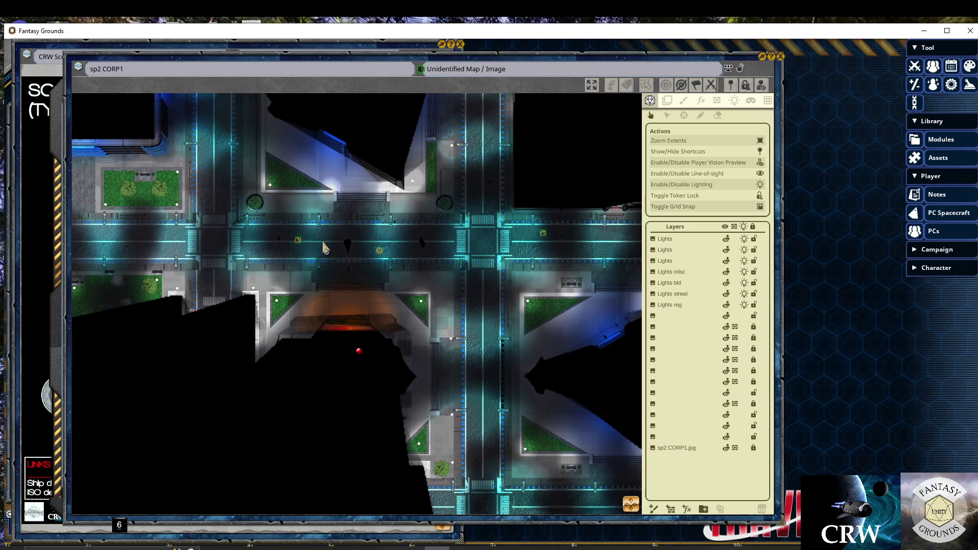
Inspect the lit streets in the player vision preview, and switch the map's lighting off and back on to compare
{"action": "scroll", "coordinate": [328, 279], "scroll_direction": "down", "scroll_amount": 3}
{"action": "scroll", "coordinate": [318, 255], "scroll_direction": "up", "scroll_amount": 4}
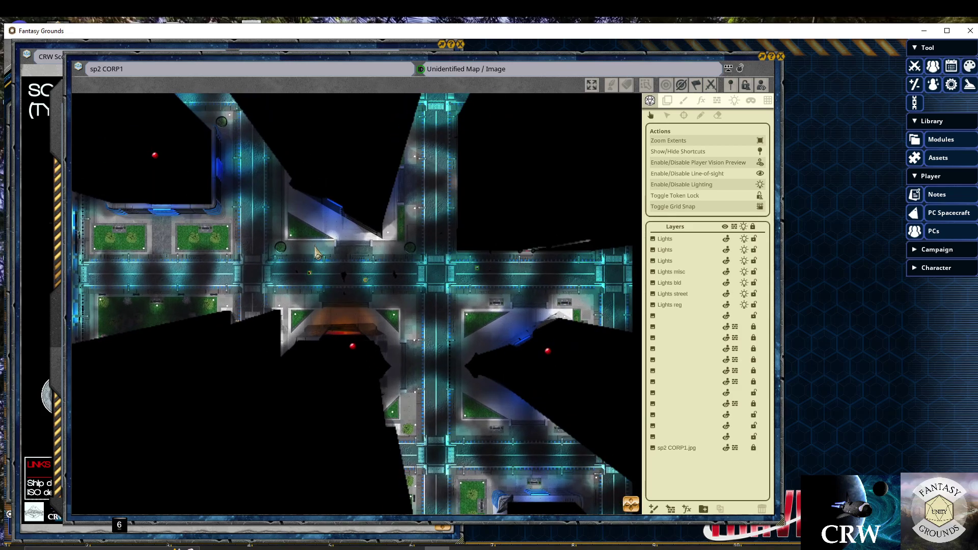
{"action": "scroll", "coordinate": [354, 306], "scroll_direction": "up", "scroll_amount": 2}
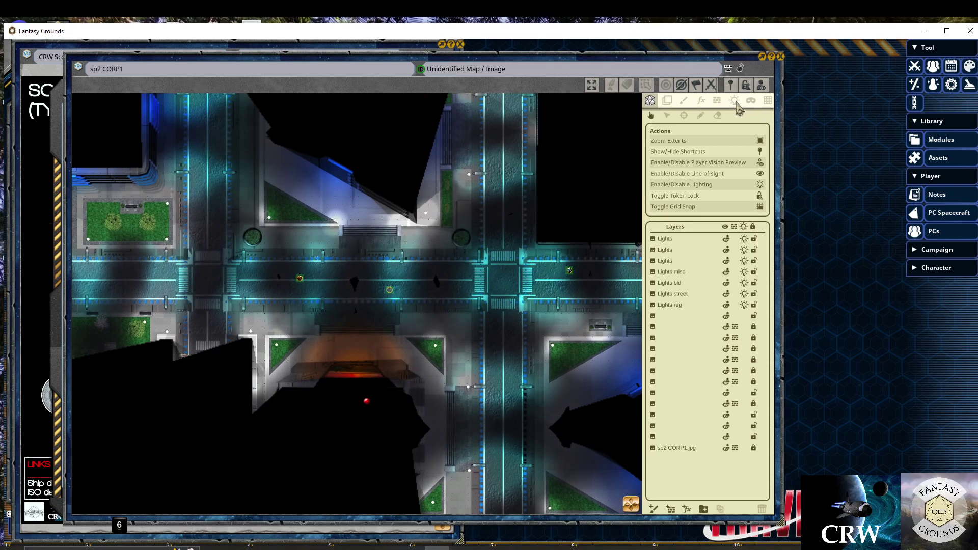
{"action": "left_click", "coordinate": [761, 186]}
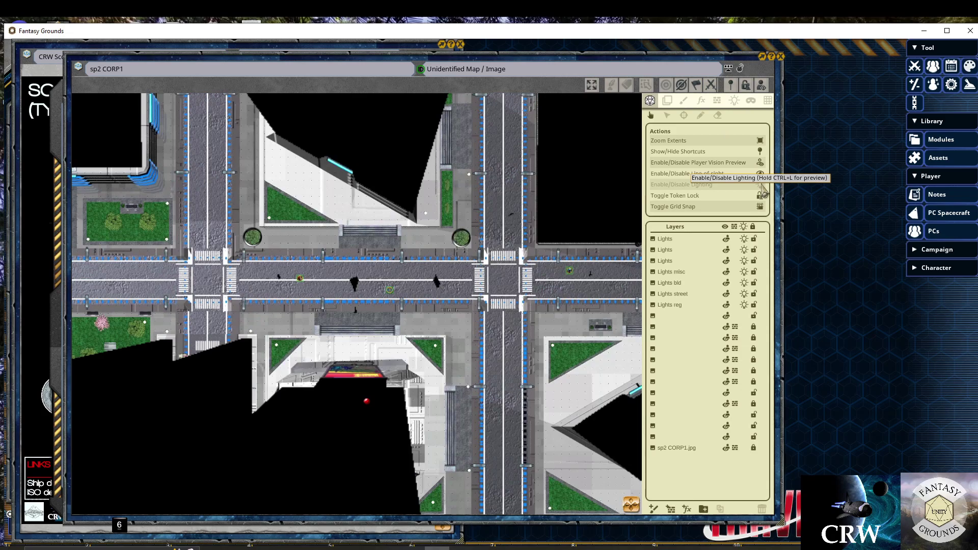
{"action": "left_click", "coordinate": [762, 186]}
Try the Sunlight and Dusk presets for the map's ambient light
{"action": "left_click", "coordinate": [734, 101]}
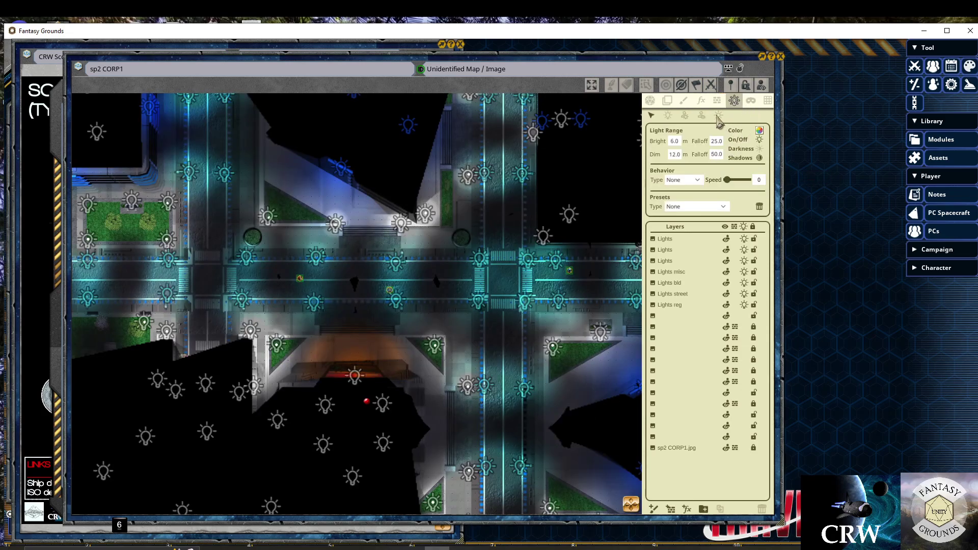
{"action": "left_click", "coordinate": [716, 116]}
{"action": "left_click", "coordinate": [725, 203]}
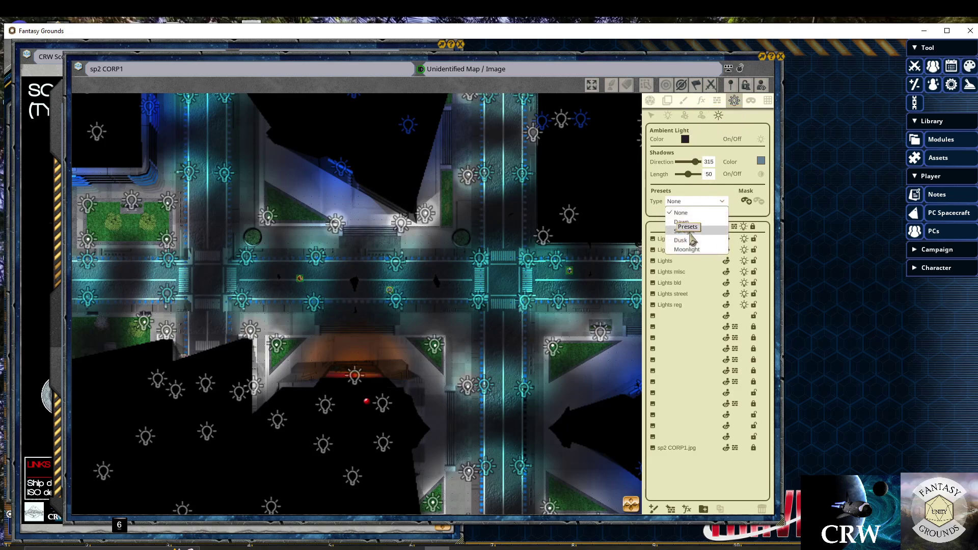
{"action": "left_click", "coordinate": [685, 231]}
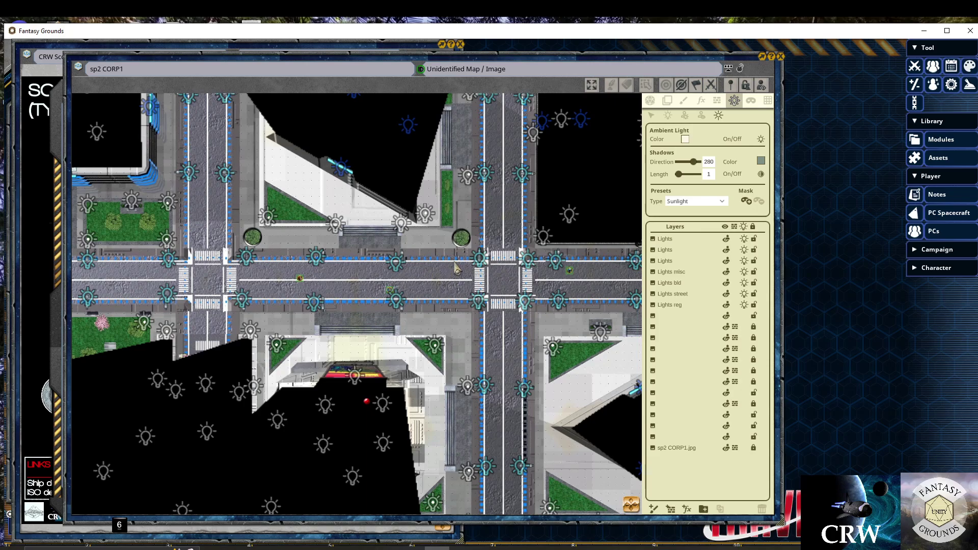
{"action": "left_click", "coordinate": [722, 202]}
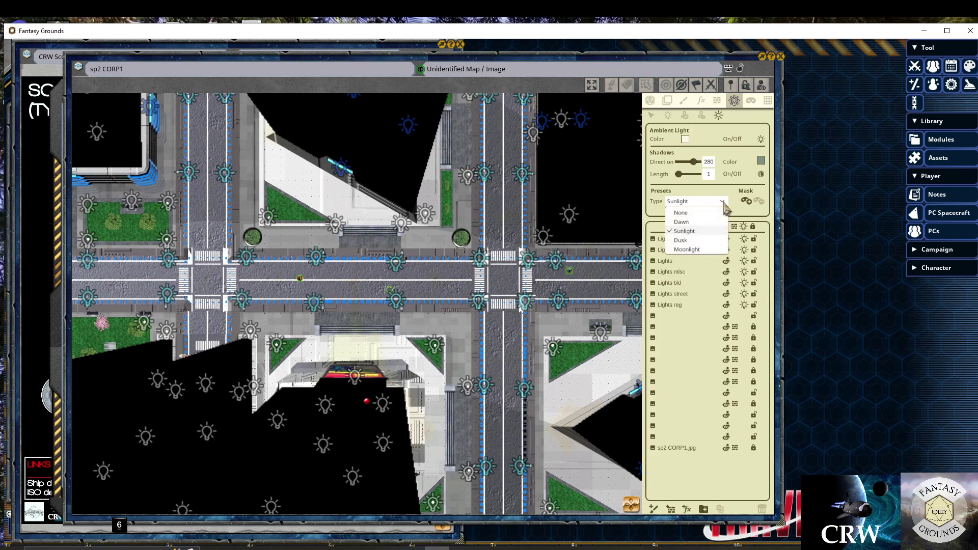
{"action": "left_click", "coordinate": [689, 242]}
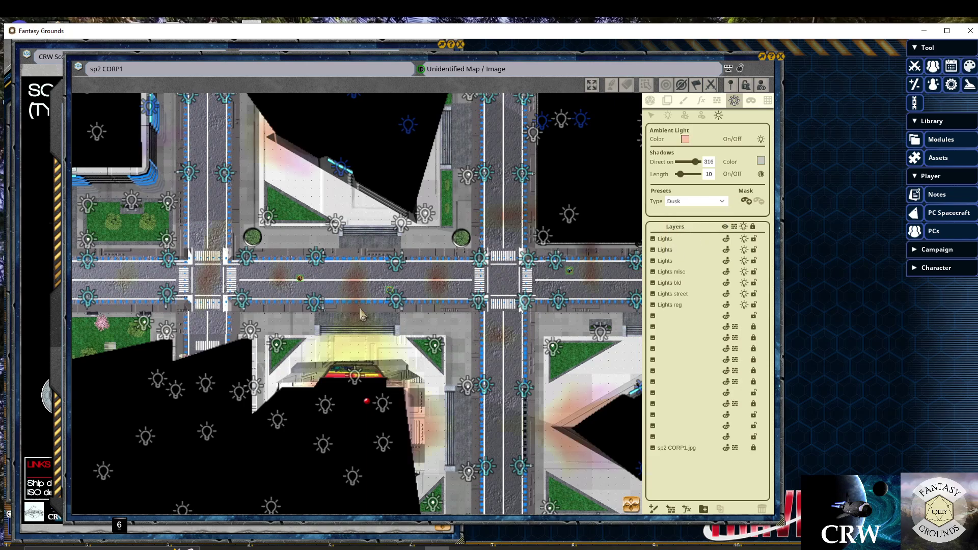
Try the Dawn preset for the ambient light, and return the preset to None
{"action": "left_click", "coordinate": [723, 205]}
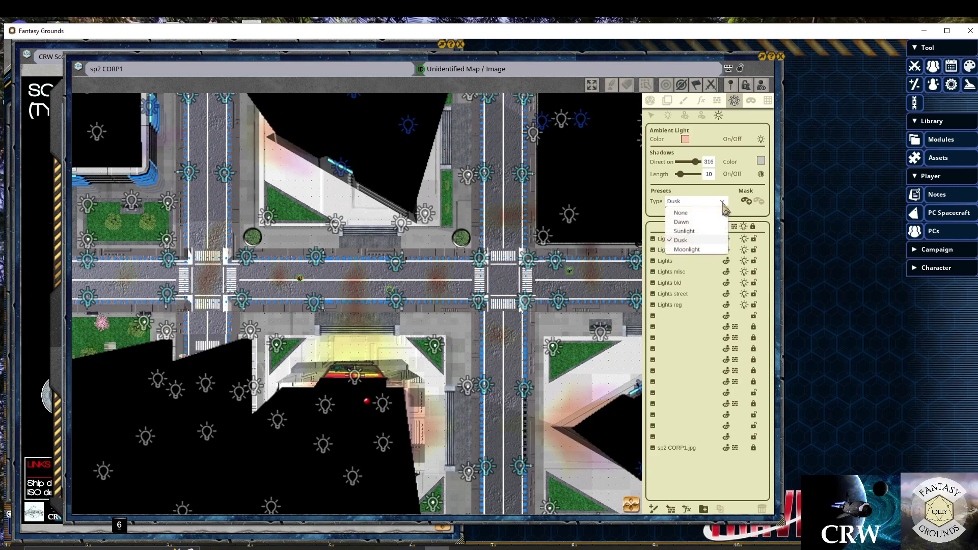
{"action": "left_click", "coordinate": [682, 222]}
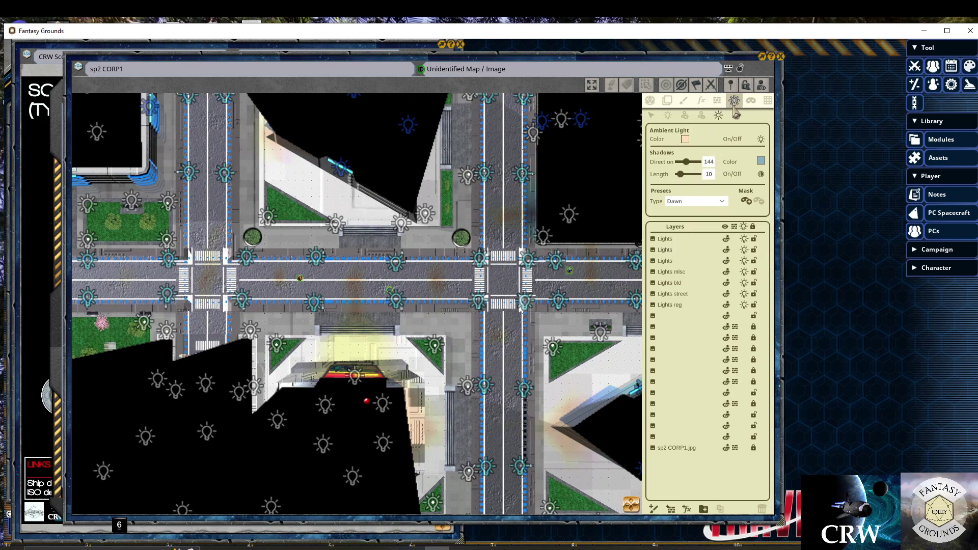
{"action": "left_click", "coordinate": [724, 203]}
{"action": "left_click", "coordinate": [679, 211]}
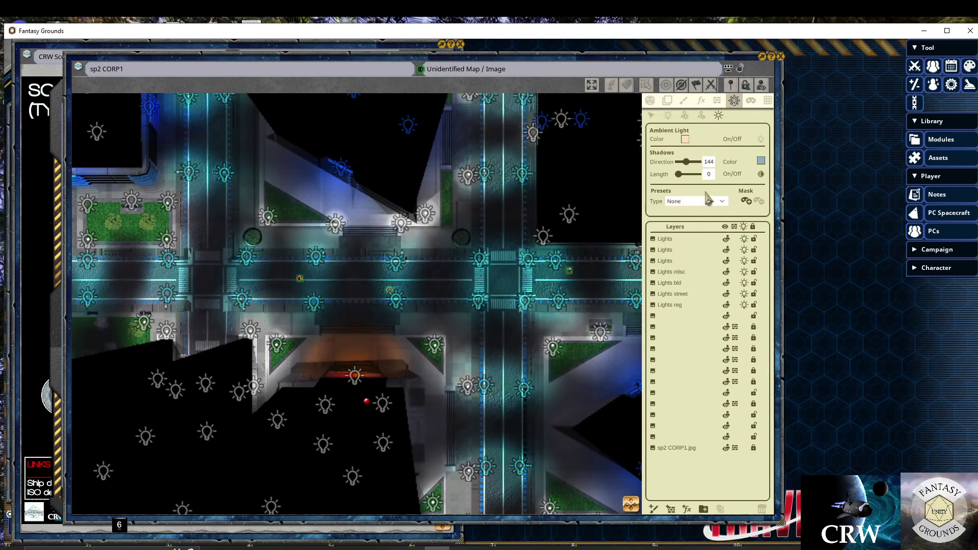
Disable the map's lighting, look over the unlit district, and enable the lighting again
{"action": "left_click", "coordinate": [650, 101]}
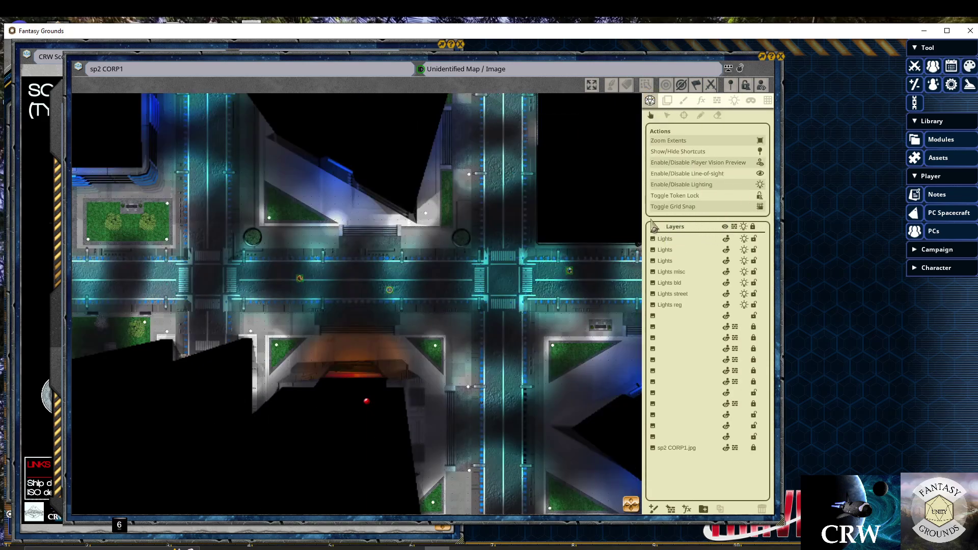
{"action": "left_click", "coordinate": [760, 185]}
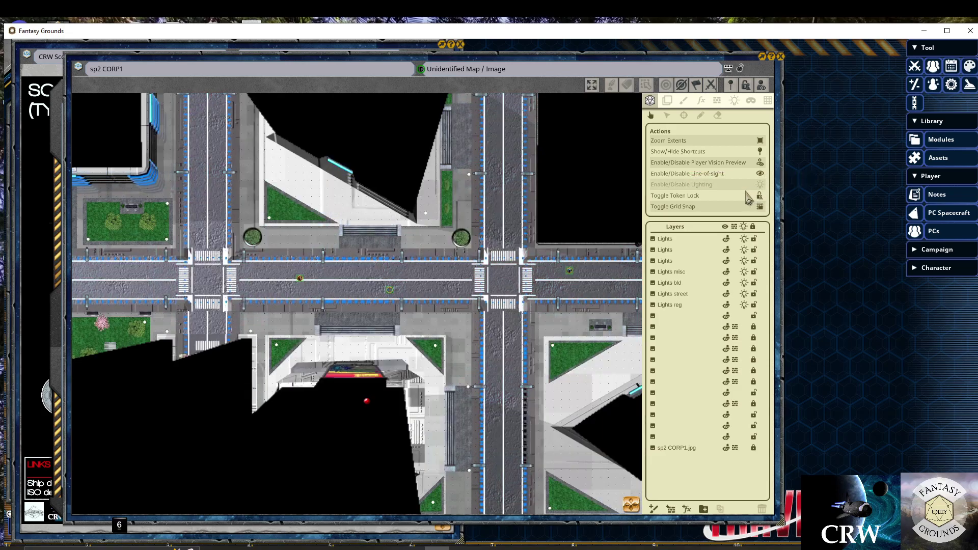
{"action": "scroll", "coordinate": [427, 313], "scroll_direction": "down", "scroll_amount": 2}
{"action": "scroll", "coordinate": [423, 313], "scroll_direction": "down", "scroll_amount": 2}
{"action": "scroll", "coordinate": [380, 262], "scroll_direction": "up", "scroll_amount": 3}
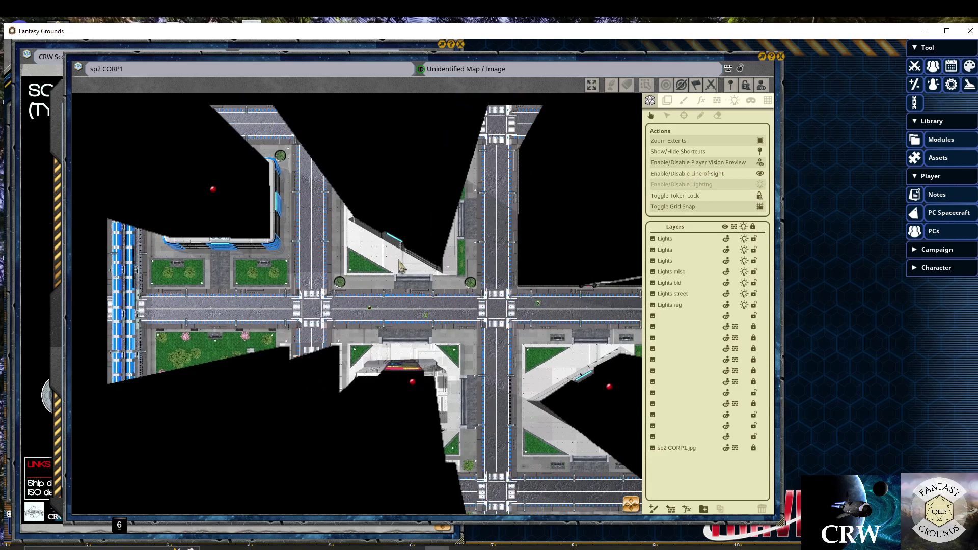
{"action": "left_click", "coordinate": [760, 185]}
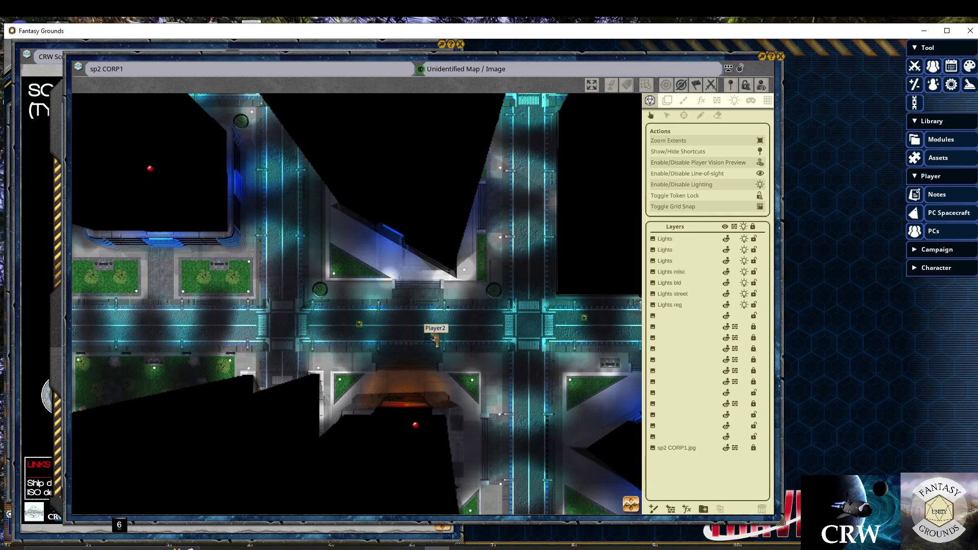
Move the Player2 token east to the street crossing and back west along the road, checking what it can see
{"action": "left_click_drag", "start_coordinate": [434, 340], "coordinate": [436, 337]}
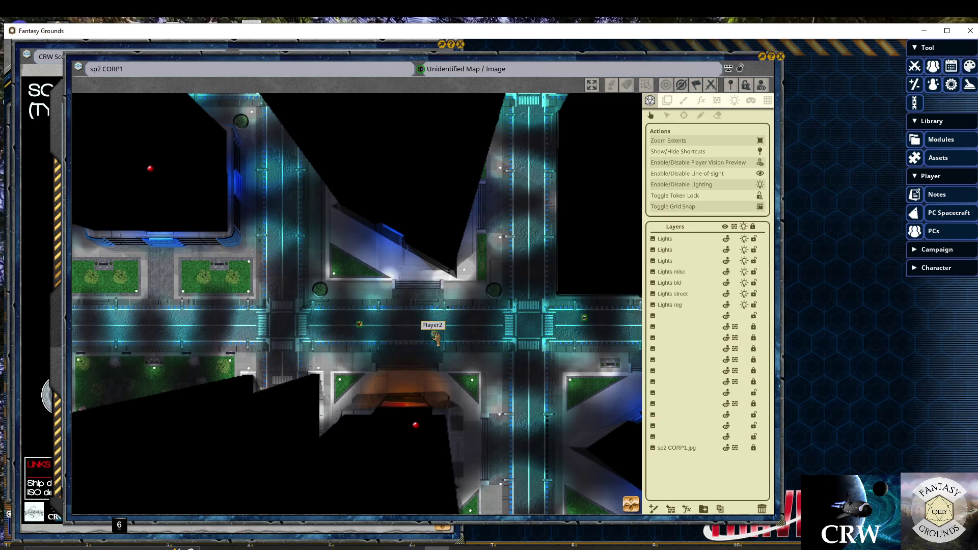
{"action": "scroll", "coordinate": [425, 316], "scroll_direction": "down", "scroll_amount": 2}
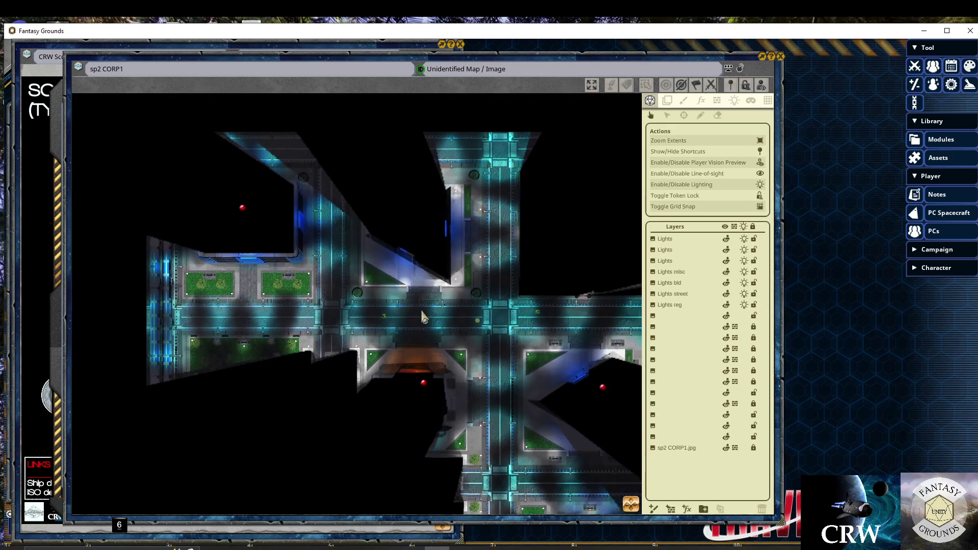
{"action": "scroll", "coordinate": [425, 316], "scroll_direction": "down", "scroll_amount": 3}
{"action": "scroll", "coordinate": [446, 320], "scroll_direction": "up", "scroll_amount": 6}
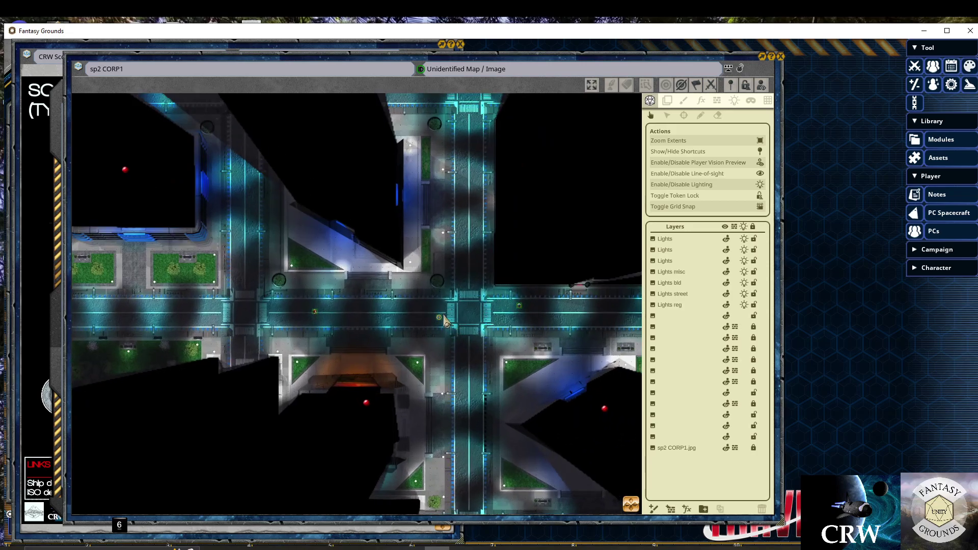
{"action": "left_click_drag", "start_coordinate": [442, 321], "coordinate": [411, 326]}
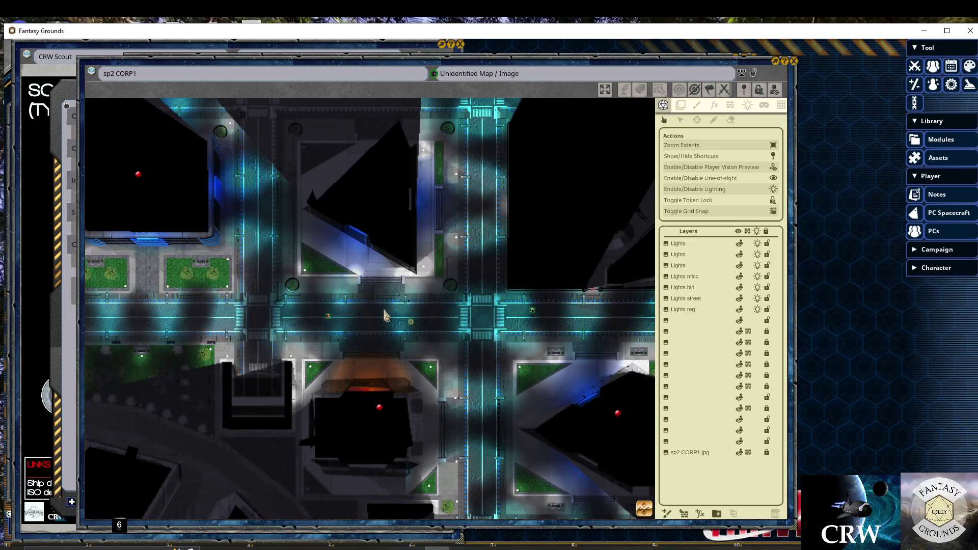
{"action": "scroll", "coordinate": [359, 172], "scroll_direction": "up", "scroll_amount": 2}
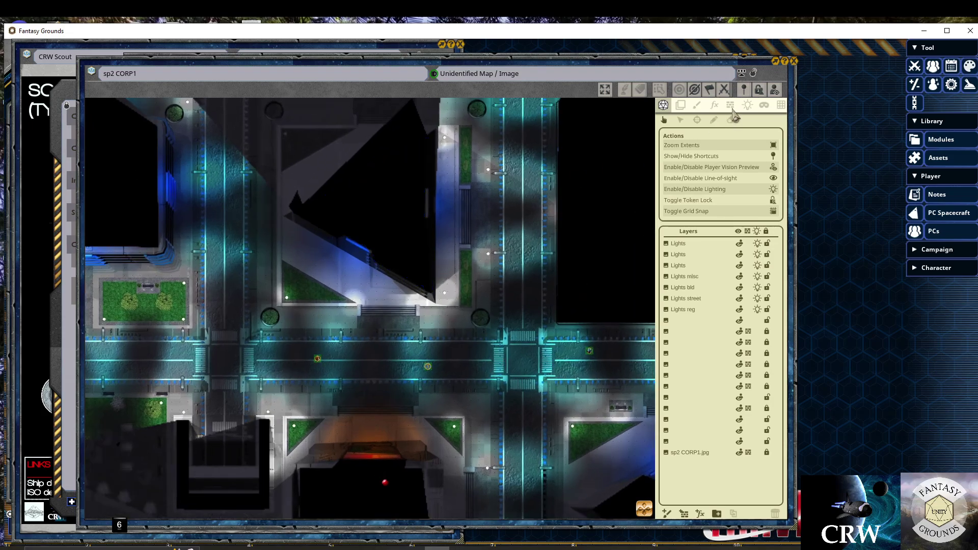
Display the line-of-sight occluders around the buildings, return to the general map actions and examine the northern triangular building's occluder
{"action": "left_click", "coordinate": [731, 104]}
{"action": "scroll", "coordinate": [451, 219], "scroll_direction": "down", "scroll_amount": 2}
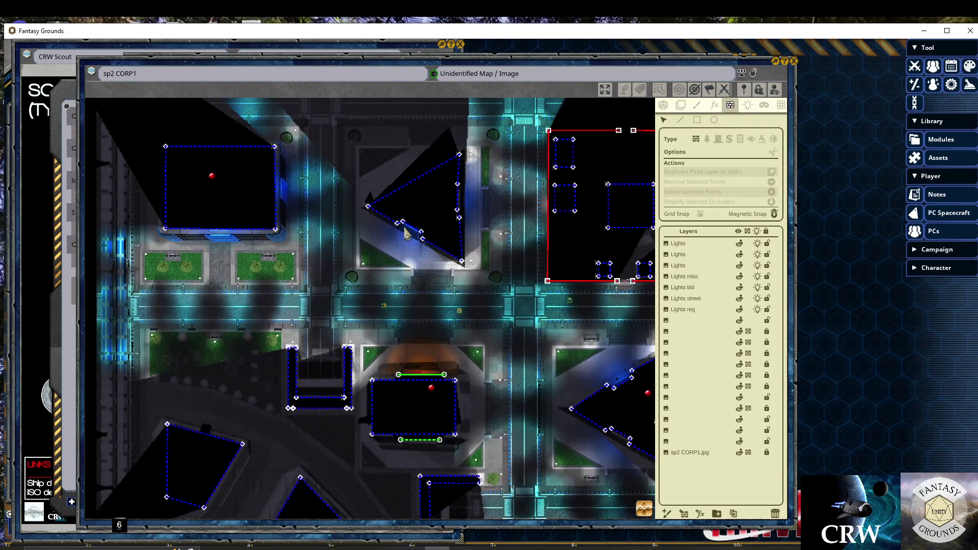
{"action": "scroll", "coordinate": [406, 234], "scroll_direction": "up", "scroll_amount": 1}
{"action": "scroll", "coordinate": [406, 234], "scroll_direction": "down", "scroll_amount": 1}
{"action": "left_click", "coordinate": [664, 106]}
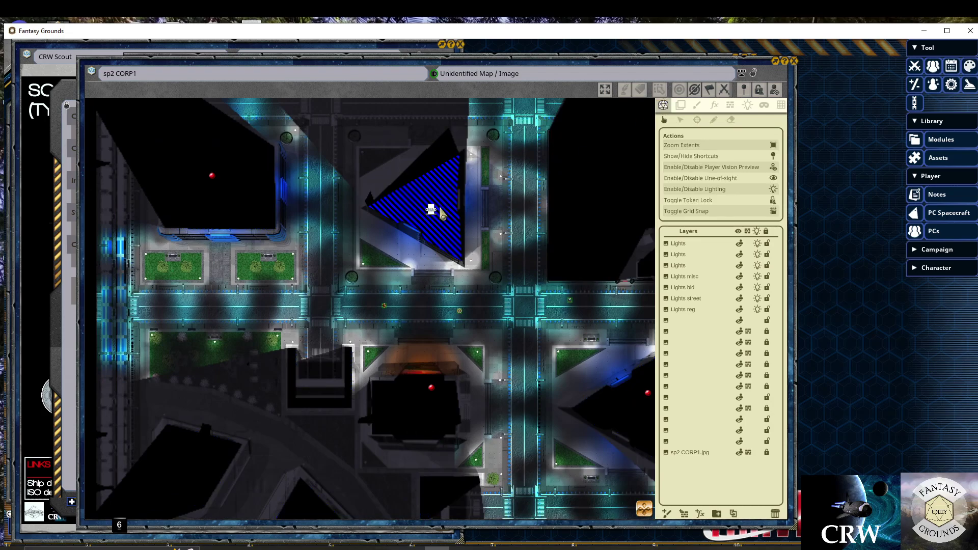
{"action": "scroll", "coordinate": [439, 206], "scroll_direction": "up", "scroll_amount": 2}
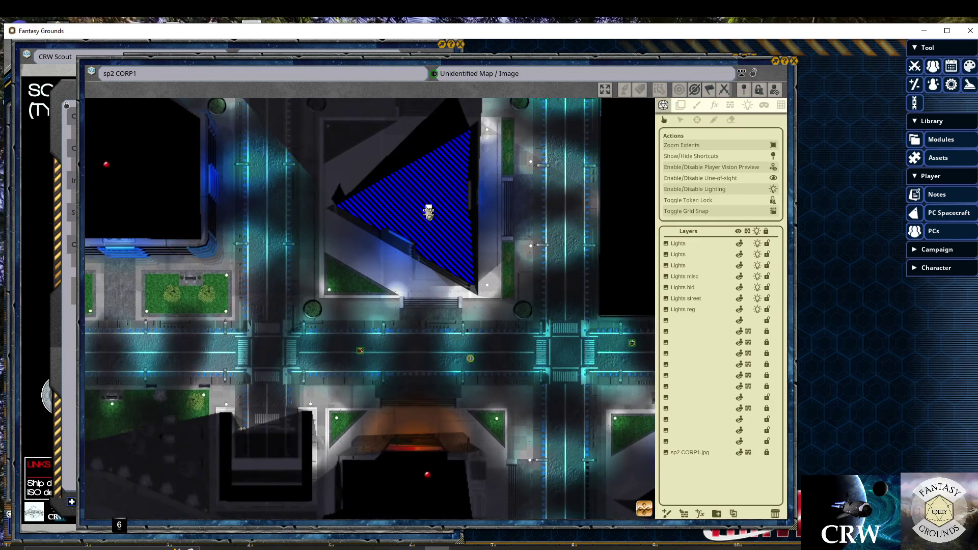
Toggle the northern triangular building's occluder to reveal its roof, and move the Player2 token a short way northwest along the road
{"action": "left_click", "coordinate": [429, 212]}
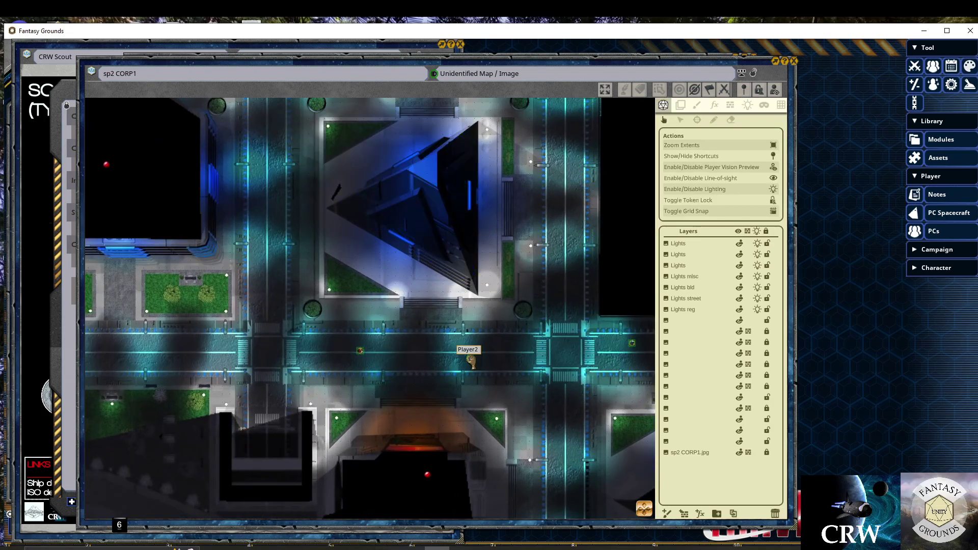
{"action": "left_click_drag", "start_coordinate": [471, 362], "coordinate": [435, 343]}
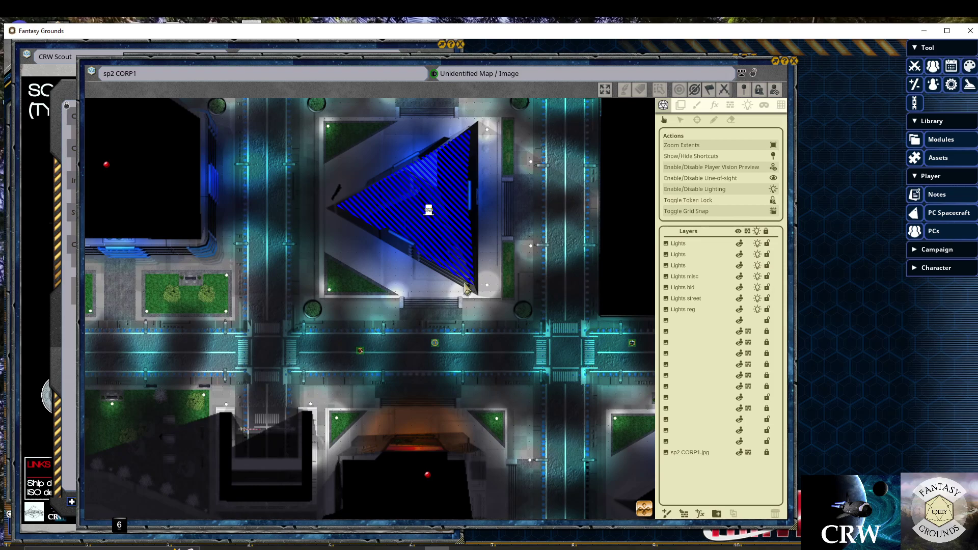
{"action": "scroll", "coordinate": [618, 287], "scroll_direction": "down", "scroll_amount": 4}
{"action": "scroll", "coordinate": [398, 265], "scroll_direction": "up", "scroll_amount": 3}
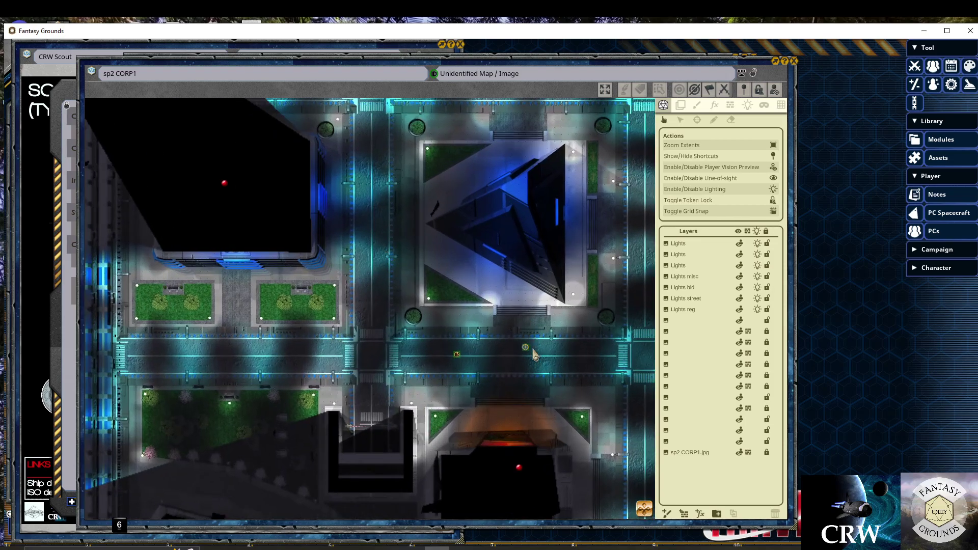
Toggle the northwestern building's occluder while moving the Player2 token up the street beside it and back down to the crossing
{"action": "left_click_drag", "start_coordinate": [527, 352], "coordinate": [377, 221]}
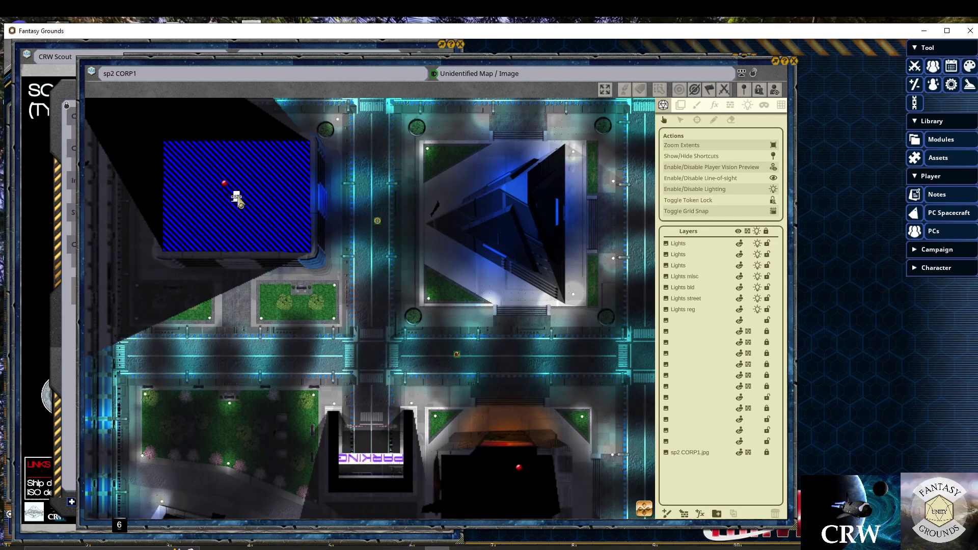
{"action": "scroll", "coordinate": [279, 214], "scroll_direction": "up", "scroll_amount": 2}
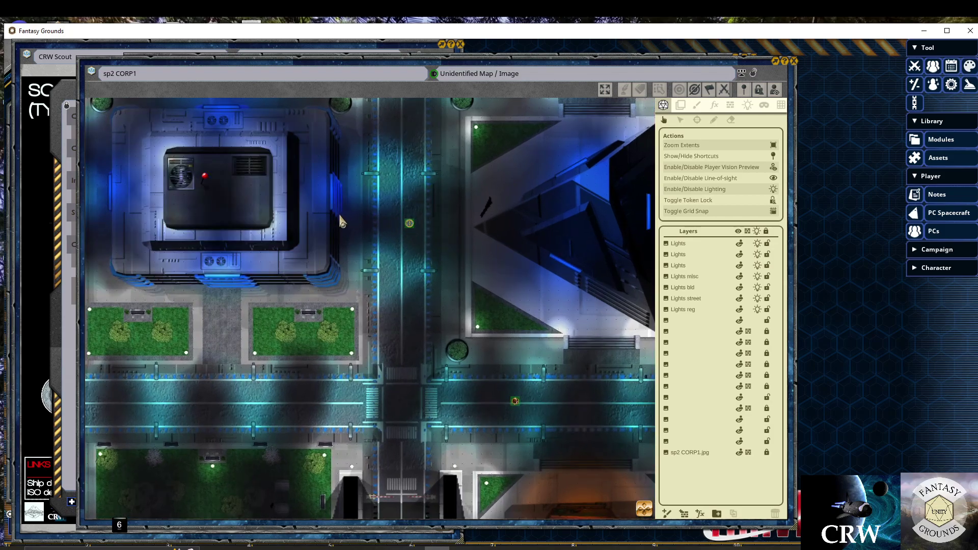
{"action": "scroll", "coordinate": [303, 275], "scroll_direction": "down", "scroll_amount": 1}
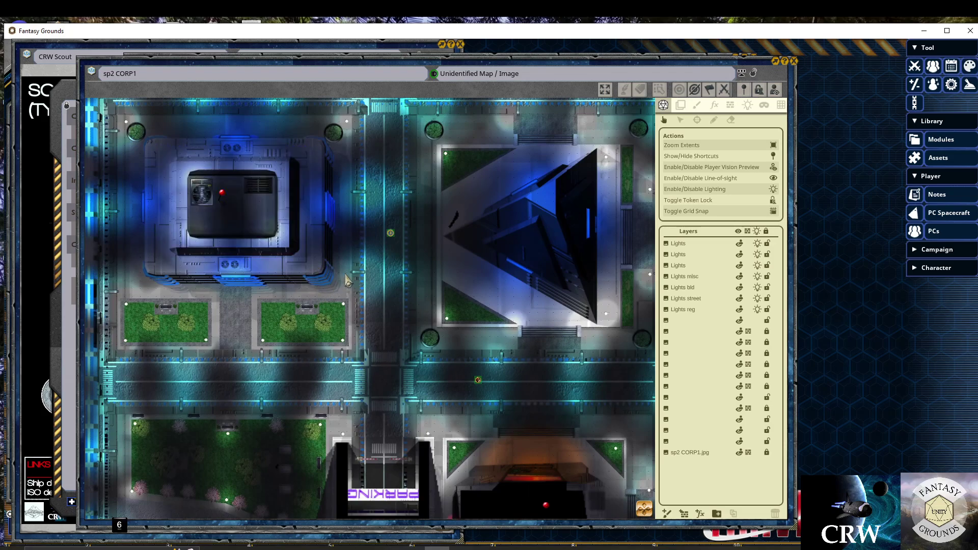
{"action": "left_click", "coordinate": [236, 207]}
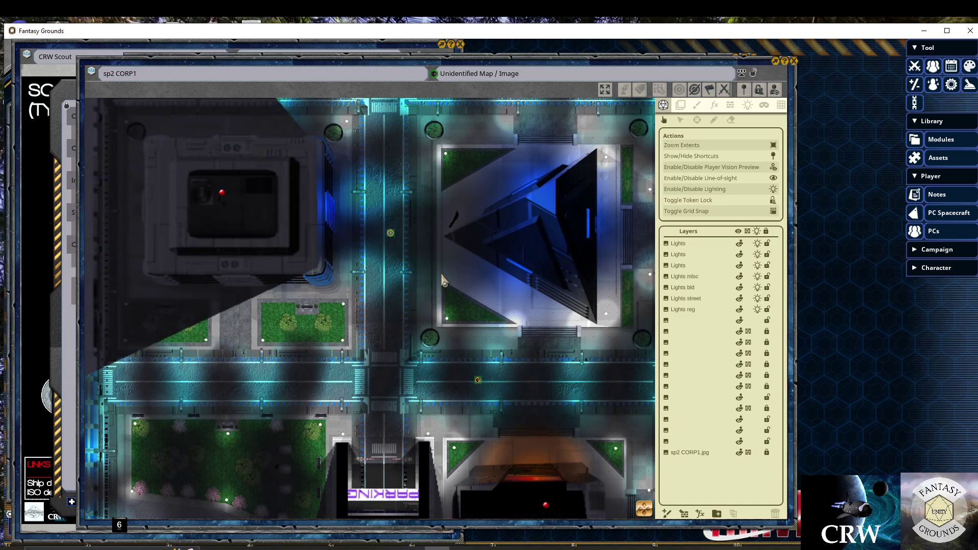
{"action": "left_click_drag", "start_coordinate": [391, 233], "coordinate": [406, 359]}
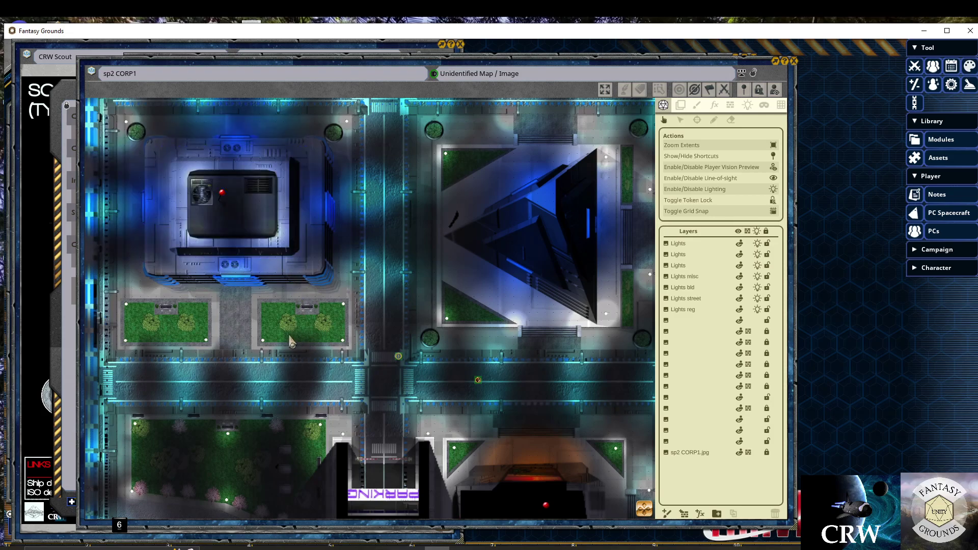
Examine which streets and buildings across the district are visible and lit from the player tokens' positions
{"action": "scroll", "coordinate": [232, 314], "scroll_direction": "down", "scroll_amount": 3}
{"action": "scroll", "coordinate": [314, 311], "scroll_direction": "up", "scroll_amount": 1}
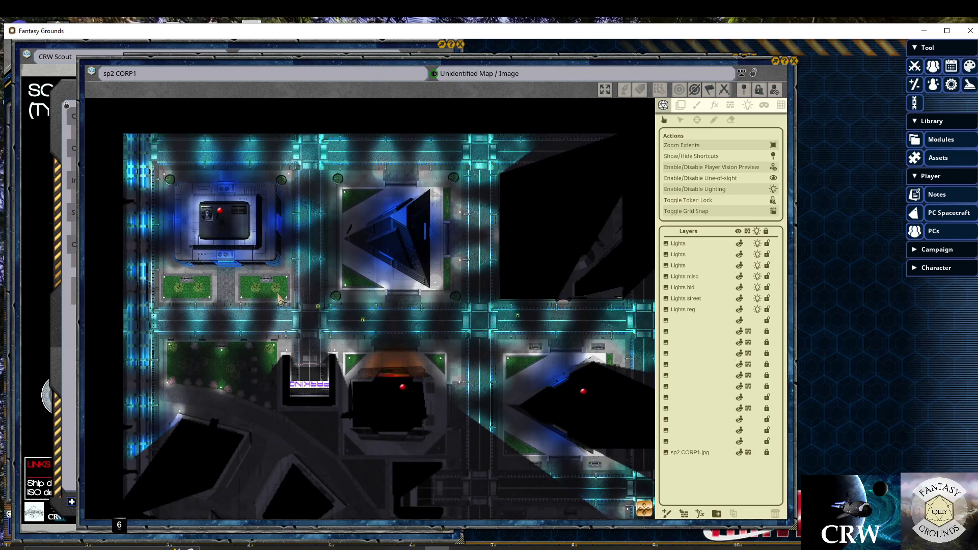
{"action": "scroll", "coordinate": [315, 311], "scroll_direction": "up", "scroll_amount": 2}
{"action": "scroll", "coordinate": [315, 311], "scroll_direction": "up", "scroll_amount": 2}
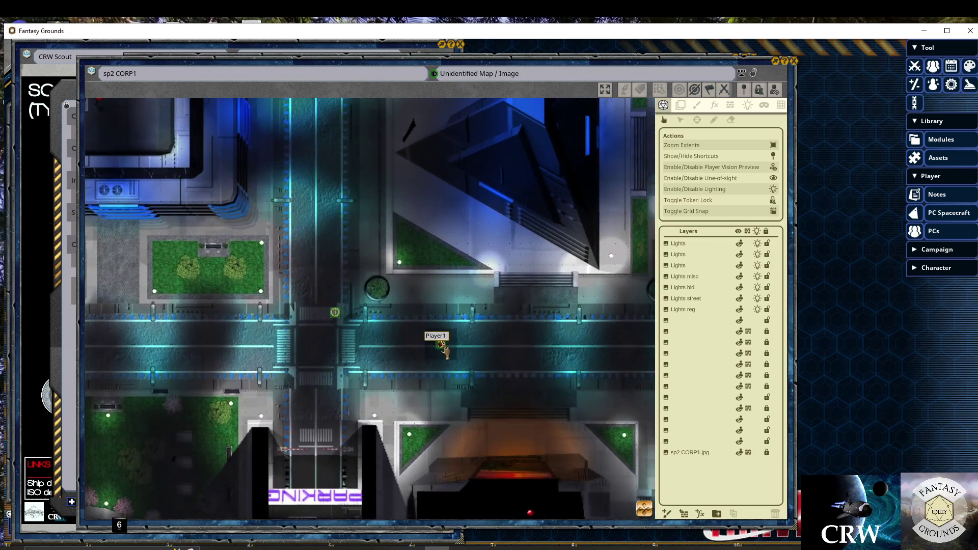
{"action": "scroll", "coordinate": [329, 342], "scroll_direction": "down", "scroll_amount": 6}
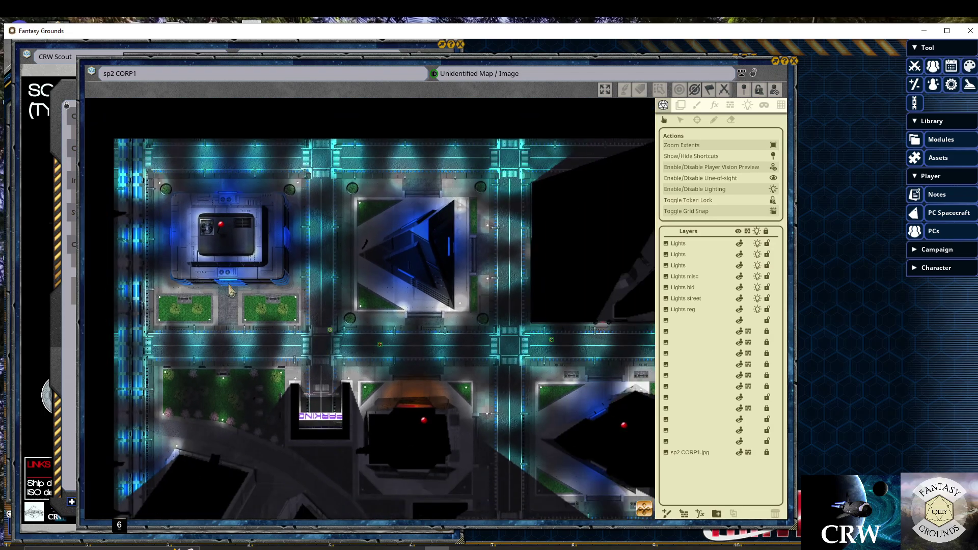
{"action": "scroll", "coordinate": [305, 281], "scroll_direction": "up", "scroll_amount": 3}
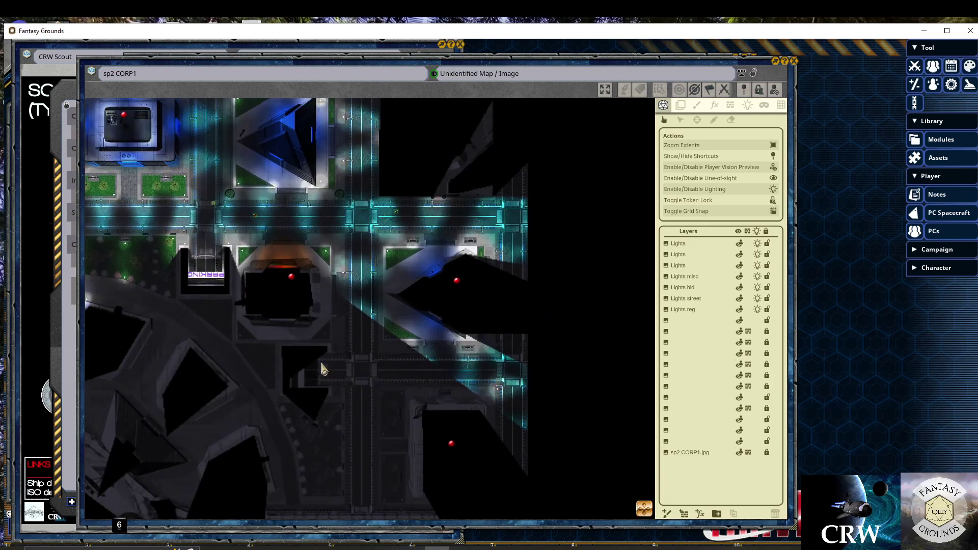
{"action": "scroll", "coordinate": [324, 371], "scroll_direction": "down", "scroll_amount": 3}
{"action": "scroll", "coordinate": [304, 275], "scroll_direction": "up", "scroll_amount": 3}
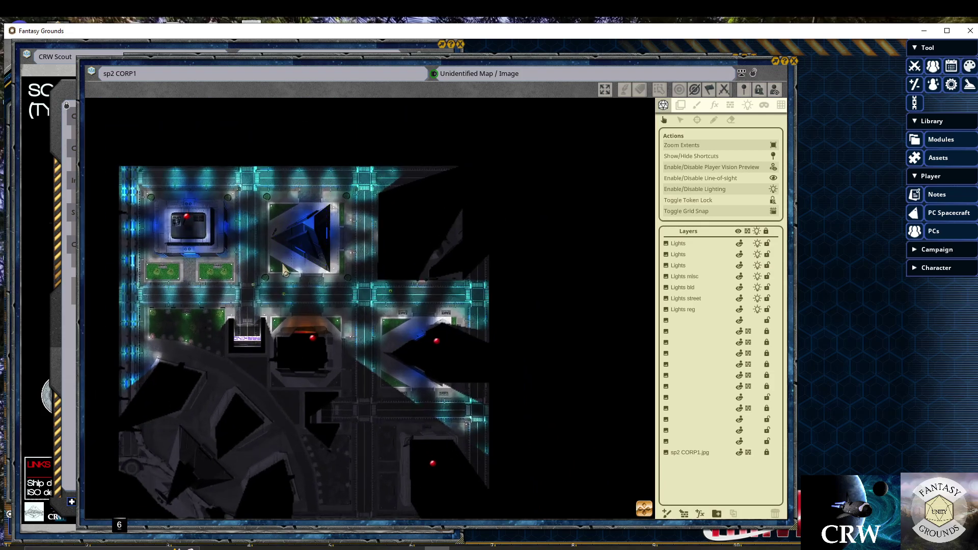
{"action": "scroll", "coordinate": [301, 270], "scroll_direction": "up", "scroll_amount": 3}
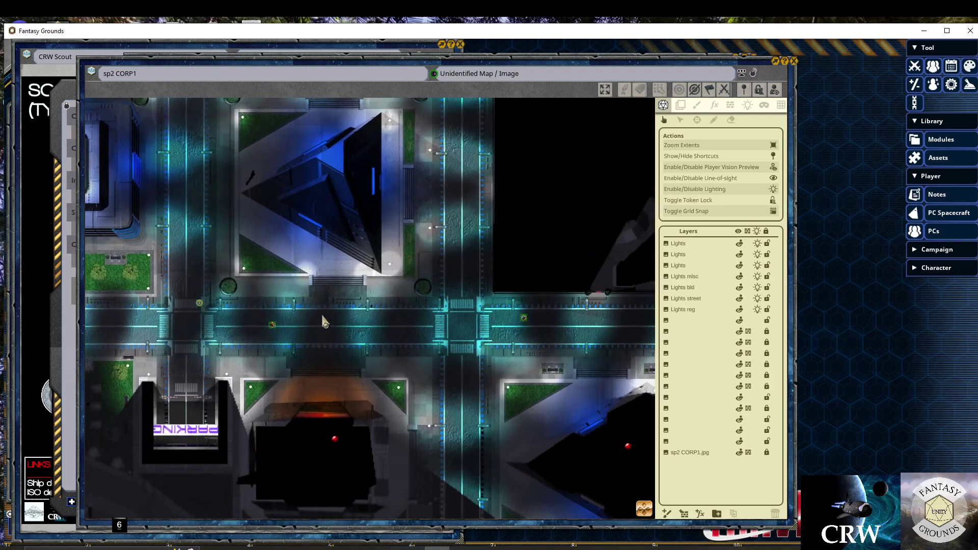
{"action": "scroll", "coordinate": [322, 313], "scroll_direction": "down", "scroll_amount": 3}
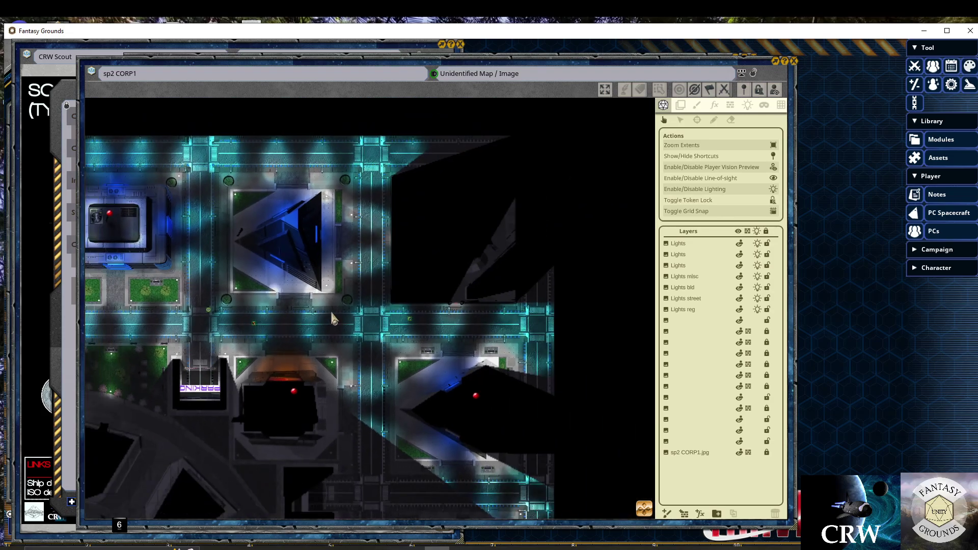
{"action": "scroll", "coordinate": [329, 312], "scroll_direction": "up", "scroll_amount": 3}
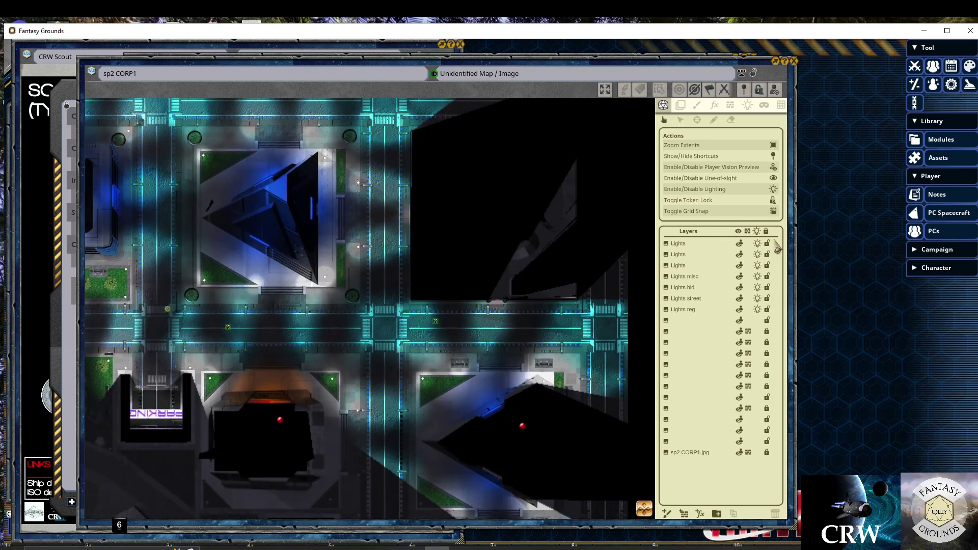
Open the CRW Vehicles assets and load AFVcamo.png as the tile for placing on the map
{"action": "left_click", "coordinate": [682, 107]}
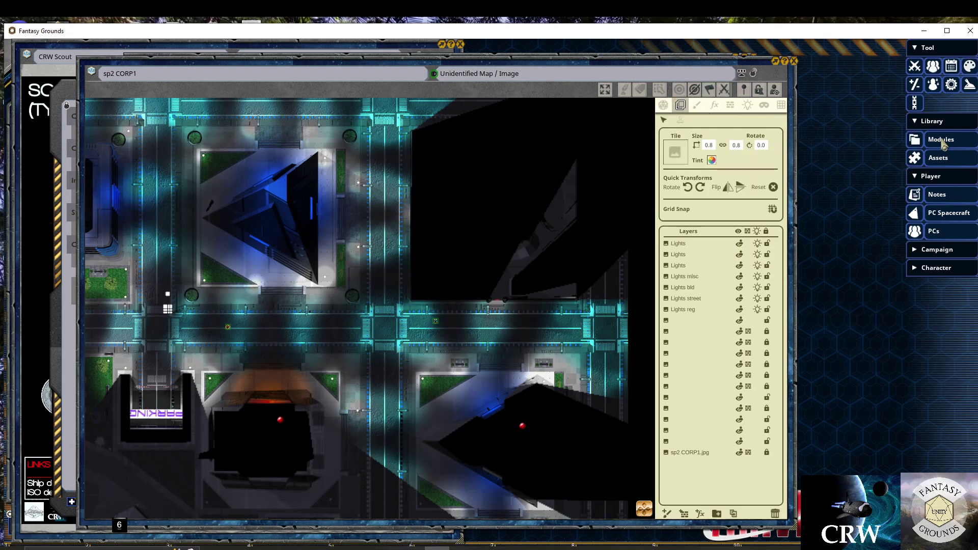
{"action": "left_click", "coordinate": [939, 159]}
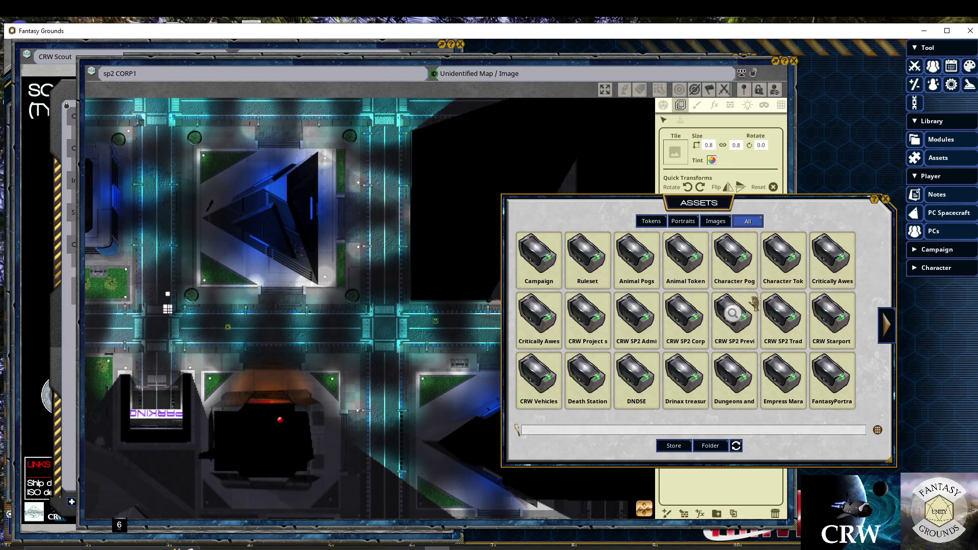
{"action": "left_click", "coordinate": [553, 387]}
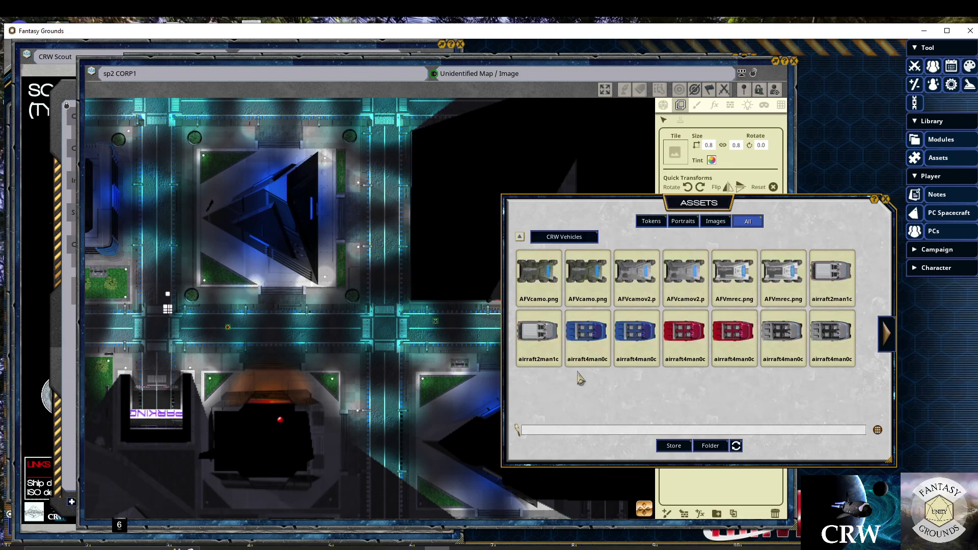
{"action": "left_click_drag", "start_coordinate": [634, 204], "coordinate": [713, 246]}
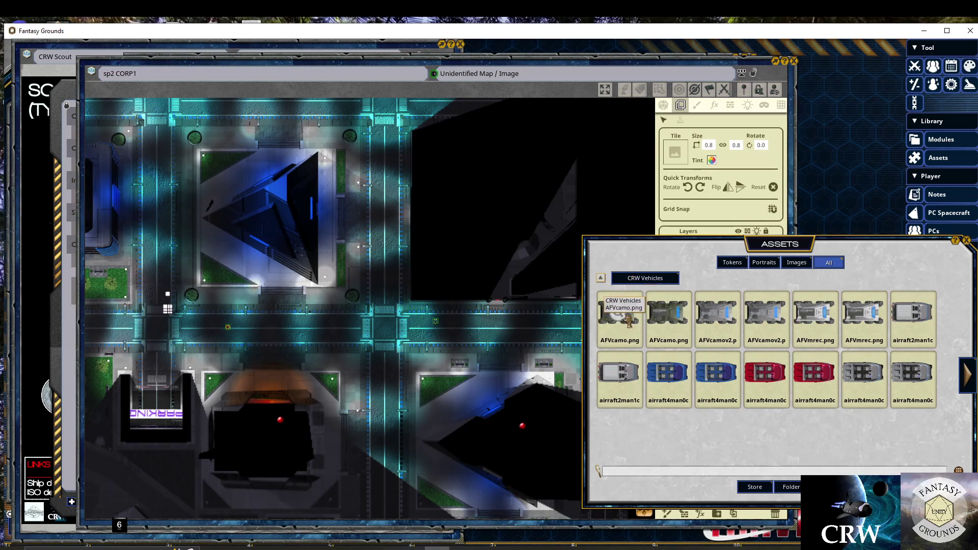
{"action": "left_click_drag", "start_coordinate": [621, 314], "coordinate": [676, 151]}
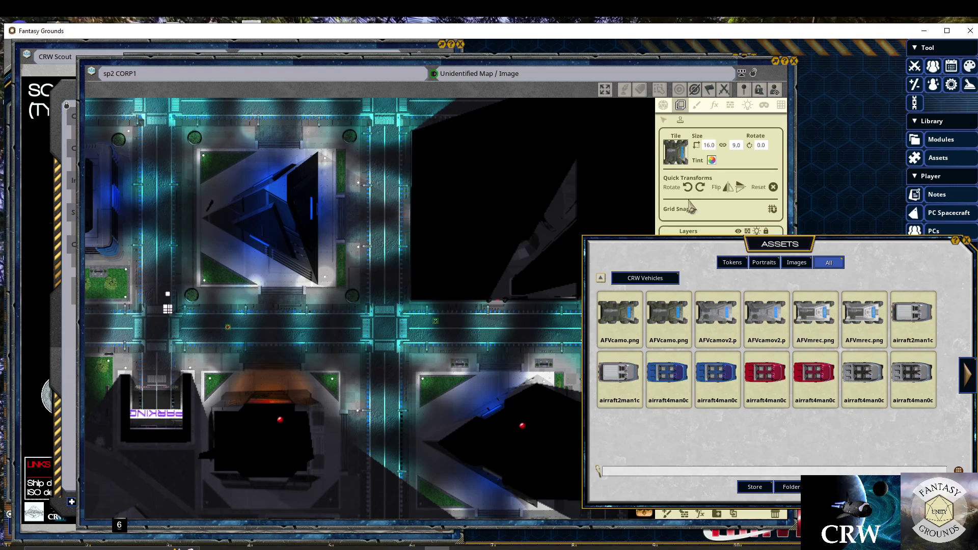
Set the AFVcamo.png tile's width to 4 and place it on the road just east of the eastern crossing
{"action": "left_click", "coordinate": [712, 147]}
{"action": "type", "text": "4"}
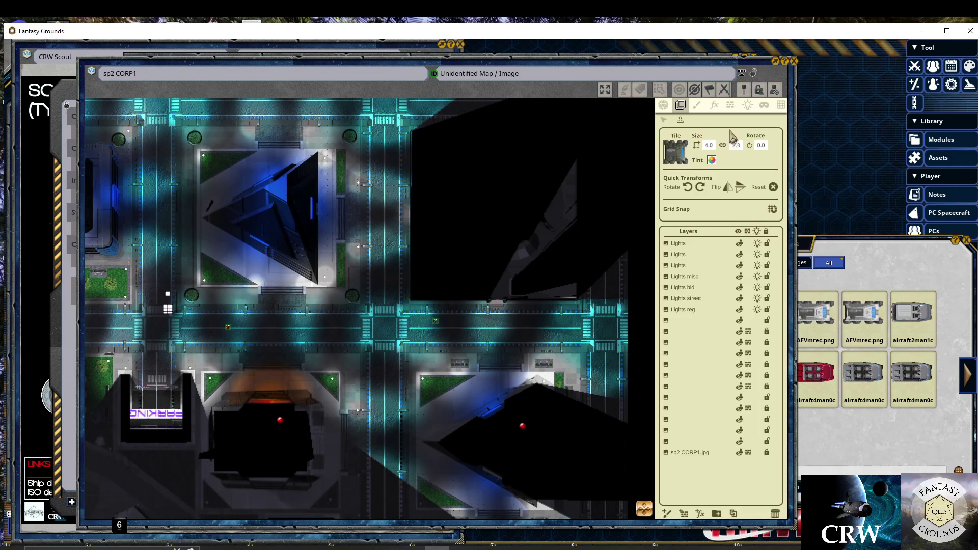
{"action": "left_click", "coordinate": [395, 278]}
{"action": "scroll", "coordinate": [393, 283], "scroll_direction": "up", "scroll_amount": 4}
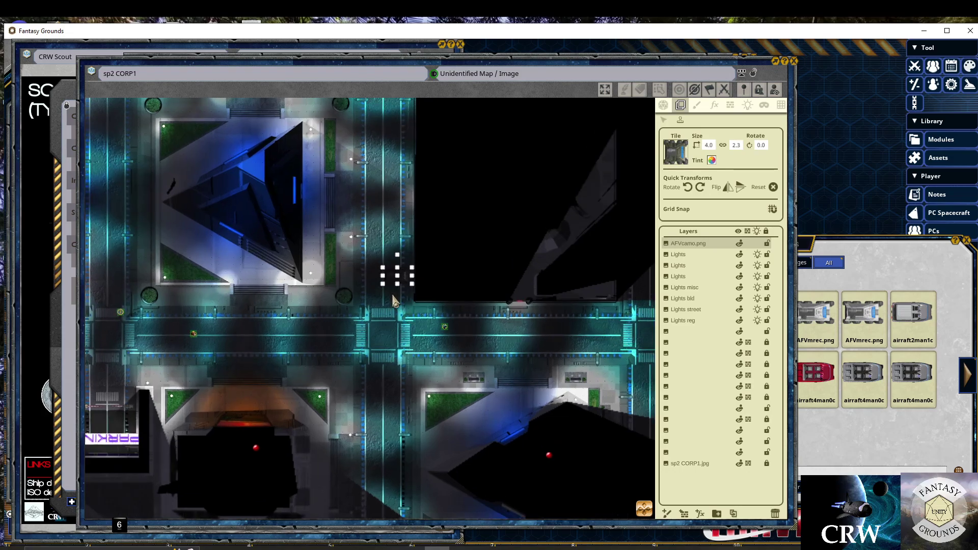
{"action": "left_click_drag", "start_coordinate": [414, 265], "coordinate": [455, 369]}
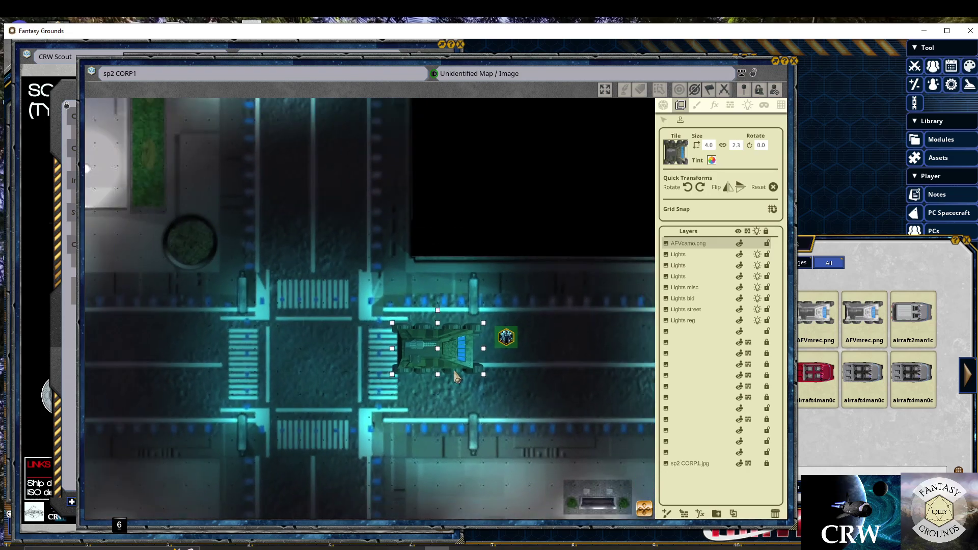
{"action": "scroll", "coordinate": [458, 377], "scroll_direction": "down", "scroll_amount": 1}
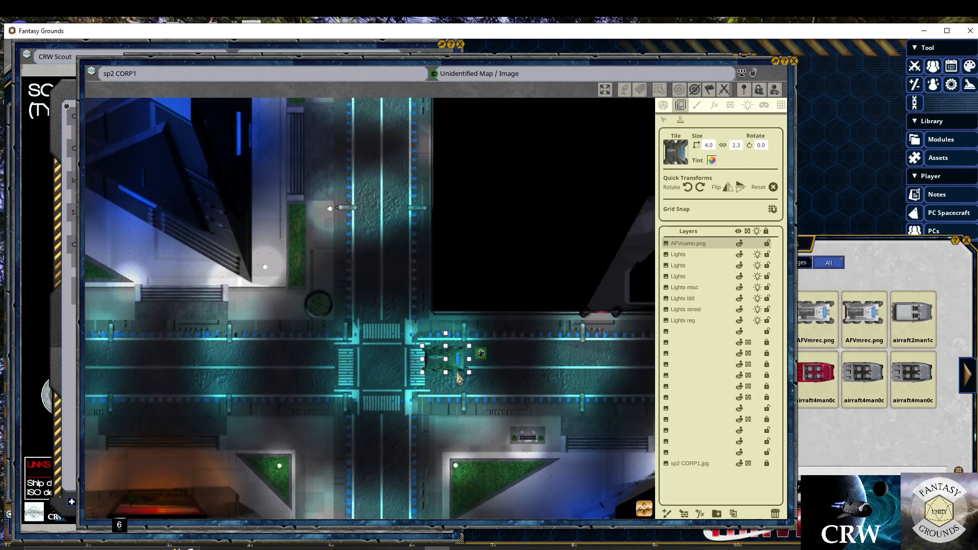
Restrict the assets to tokens, check the CRW Starport 1 tokens, and open the CRW Vehicles tokens
{"action": "left_click", "coordinate": [903, 265]}
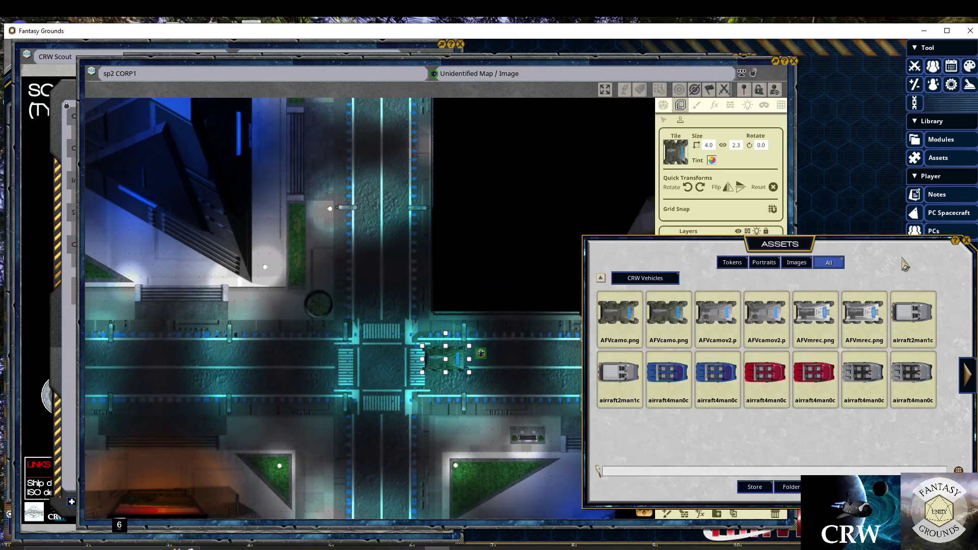
{"action": "left_click", "coordinate": [968, 379]}
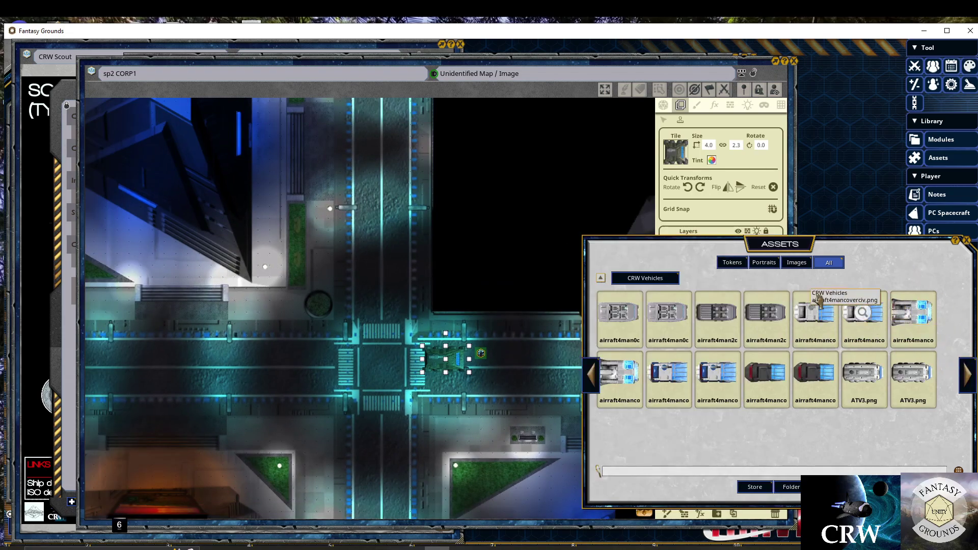
{"action": "left_click", "coordinate": [738, 263]}
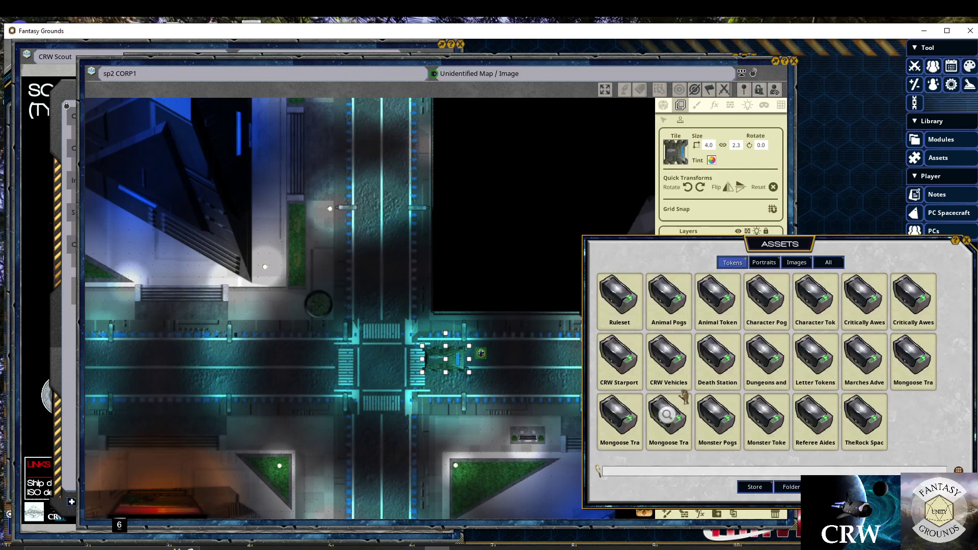
{"action": "left_click", "coordinate": [618, 362]}
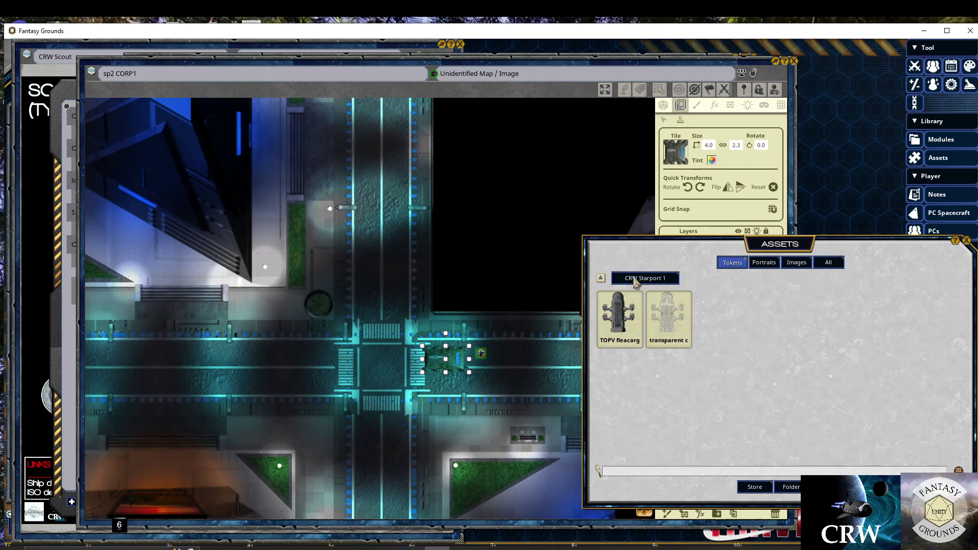
{"action": "left_click", "coordinate": [601, 279]}
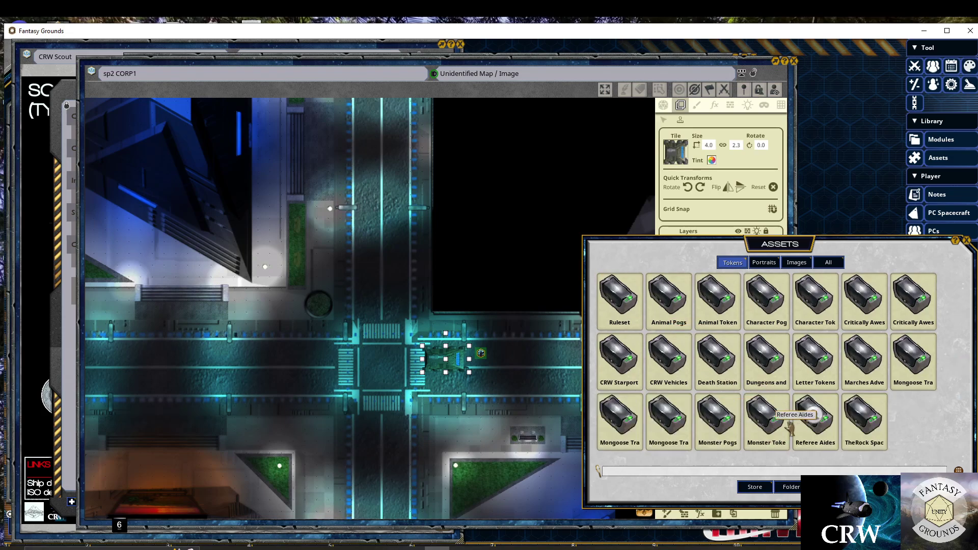
{"action": "left_click", "coordinate": [673, 370]}
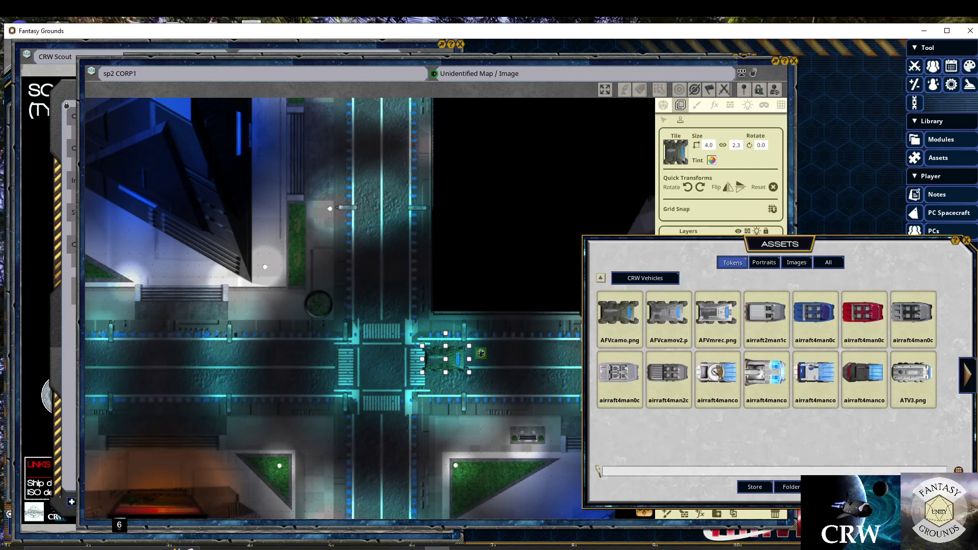
Place the blue airraft4man0cargo v2 bl.png token on the street north of the eastern crossing, and close the assets
{"action": "left_click", "coordinate": [663, 105]}
{"action": "left_click", "coordinate": [793, 240]}
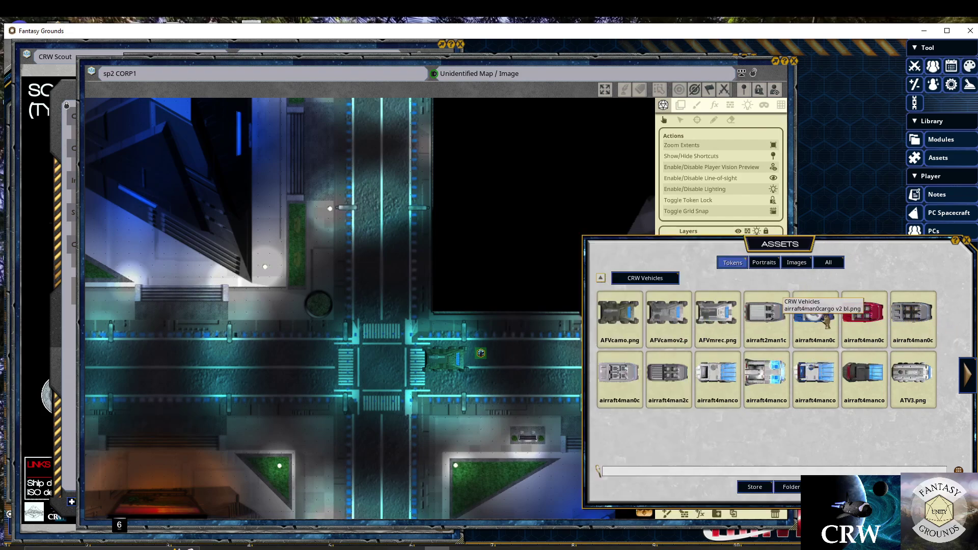
{"action": "left_click_drag", "start_coordinate": [816, 314], "coordinate": [381, 283]}
{"action": "left_click", "coordinate": [966, 239]}
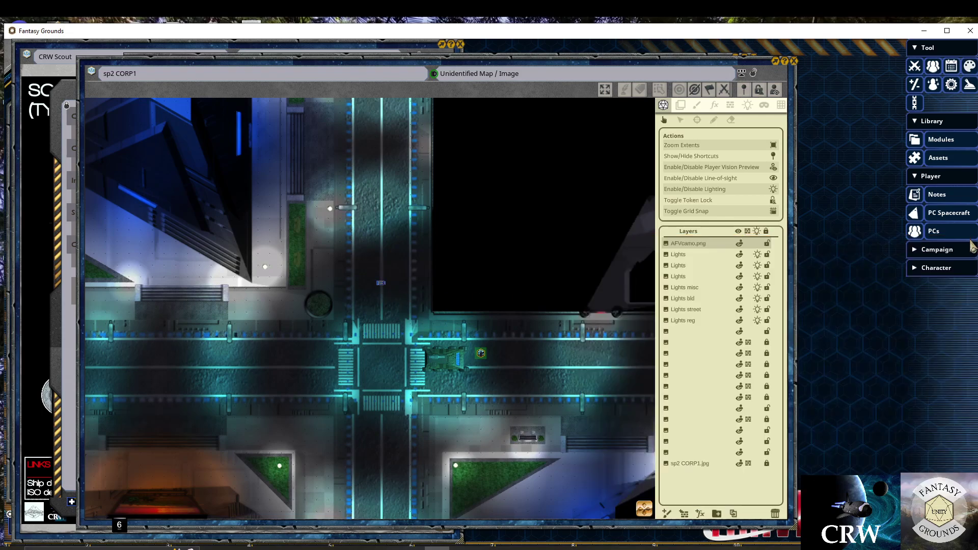
{"action": "scroll", "coordinate": [379, 288], "scroll_direction": "up", "scroll_amount": 8}
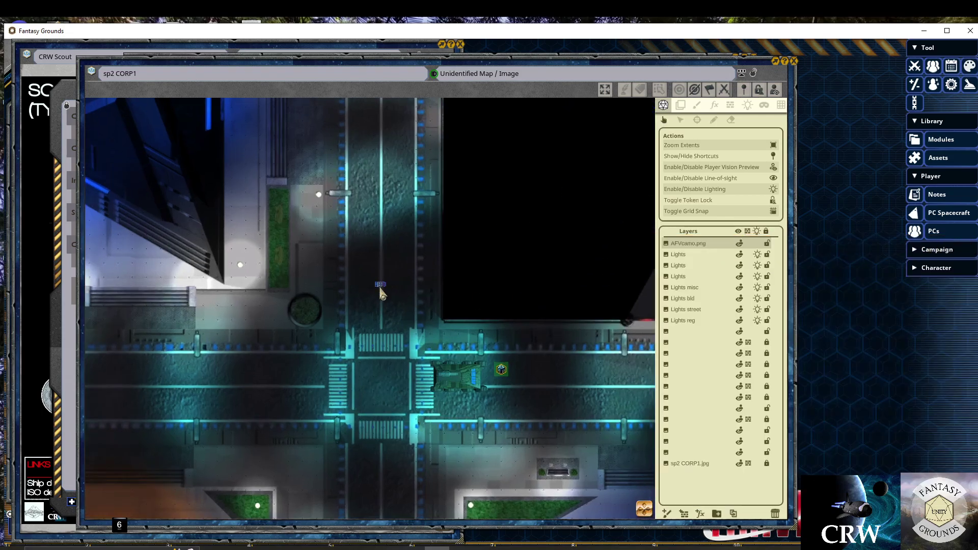
{"action": "scroll", "coordinate": [382, 294], "scroll_direction": "up", "scroll_amount": 2}
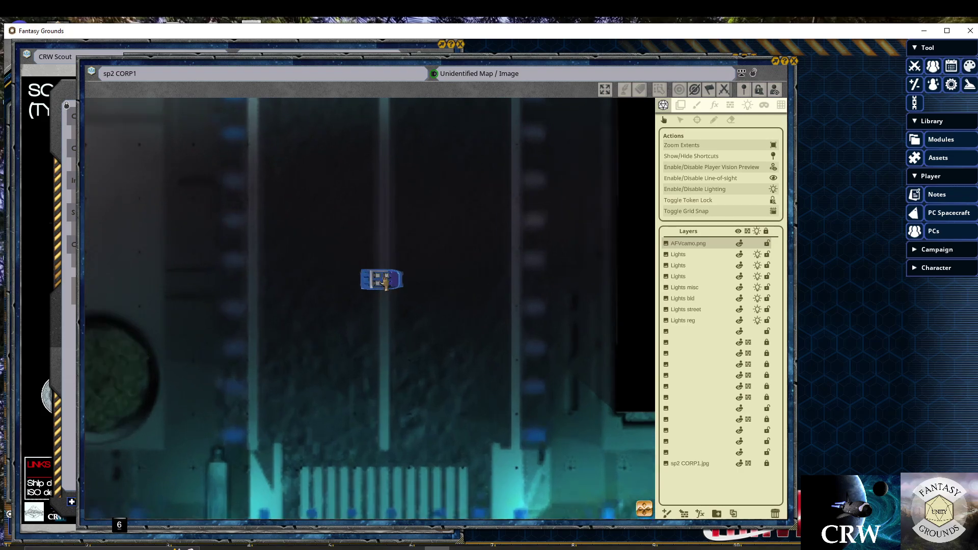
Enlarge the blue air raft token north of the eastern crossing until it spans about two thirds of the street's width
{"action": "left_click", "coordinate": [385, 283]}
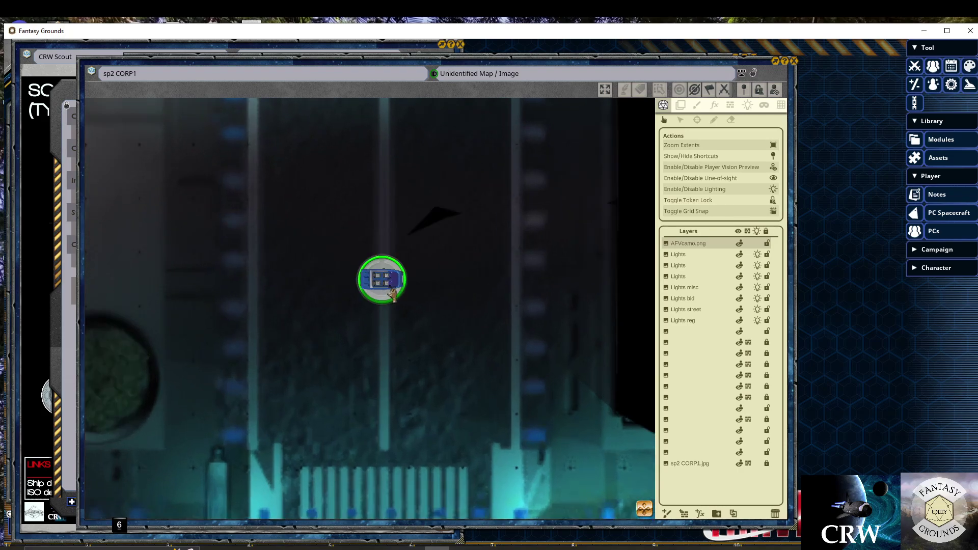
{"action": "scroll", "coordinate": [351, 308], "scroll_direction": "down", "scroll_amount": 6}
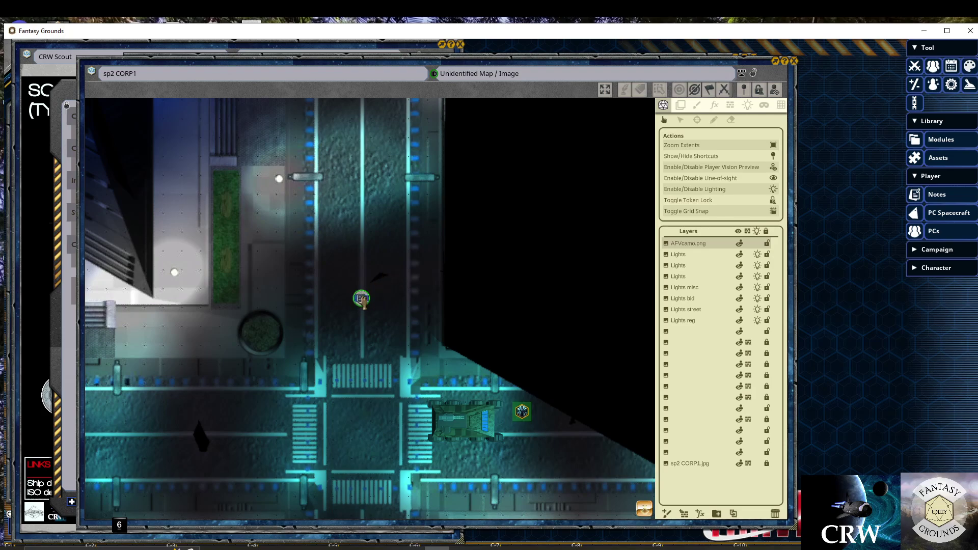
{"action": "scroll", "coordinate": [363, 302], "scroll_direction": "up", "scroll_amount": 8}
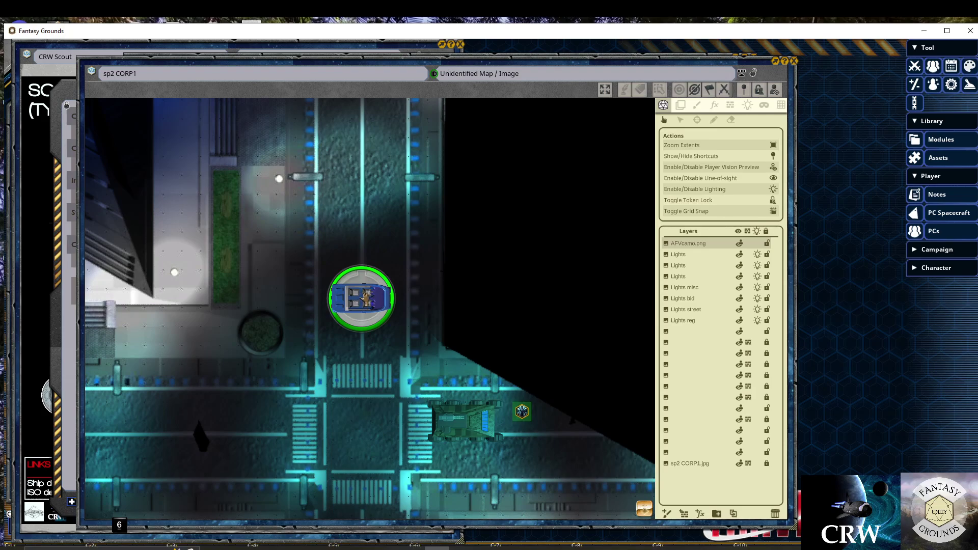
{"action": "scroll", "coordinate": [366, 298], "scroll_direction": "down", "scroll_amount": 1}
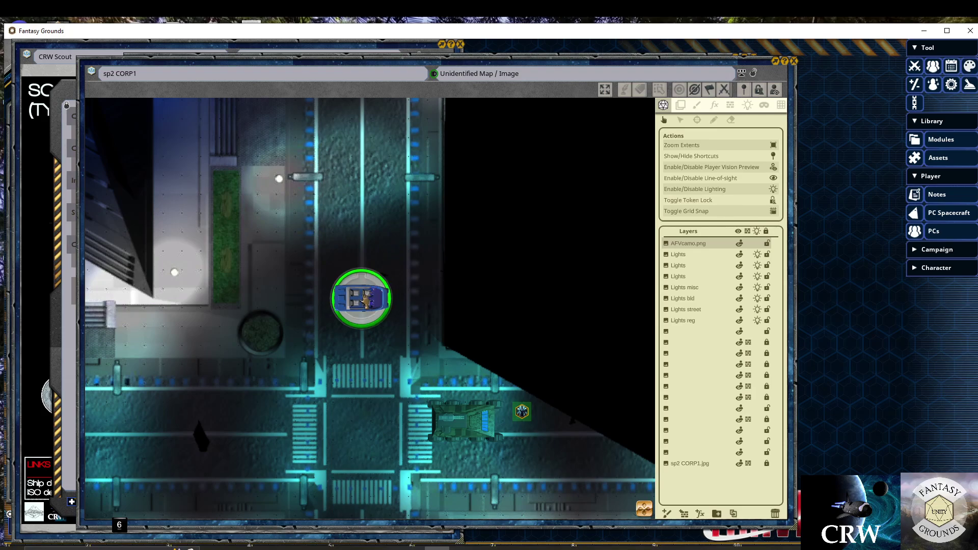
Move the blue air raft token through the eastern crossing onto the road just west of it
{"action": "left_click_drag", "start_coordinate": [365, 298], "coordinate": [382, 419]}
{"action": "scroll", "coordinate": [383, 315], "scroll_direction": "down", "scroll_amount": 5}
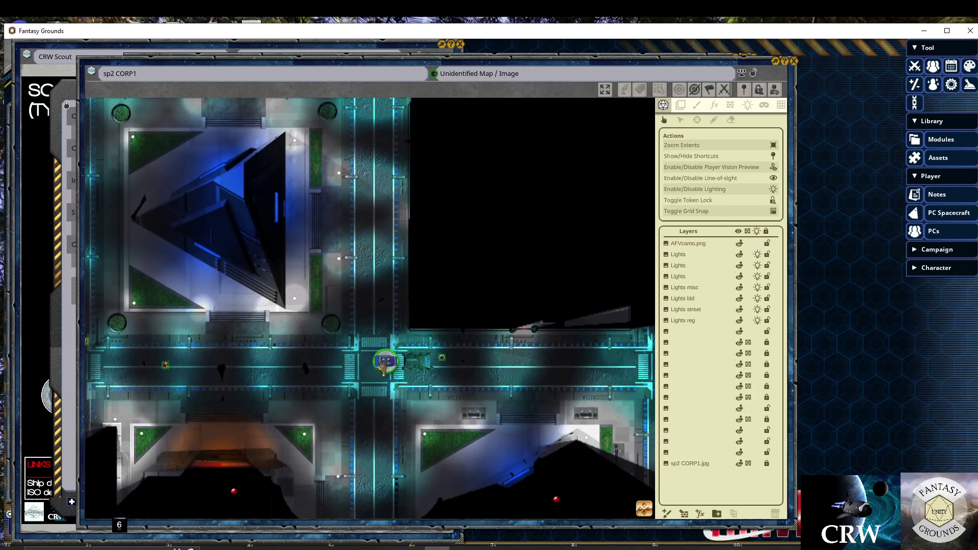
{"action": "mouse_move", "coordinate": [345, 365]}
{"action": "left_mouse_down"}
{"action": "mouse_move", "coordinate": [267, 363]}
{"action": "mouse_move", "coordinate": [333, 365]}
{"action": "left_mouse_up"}
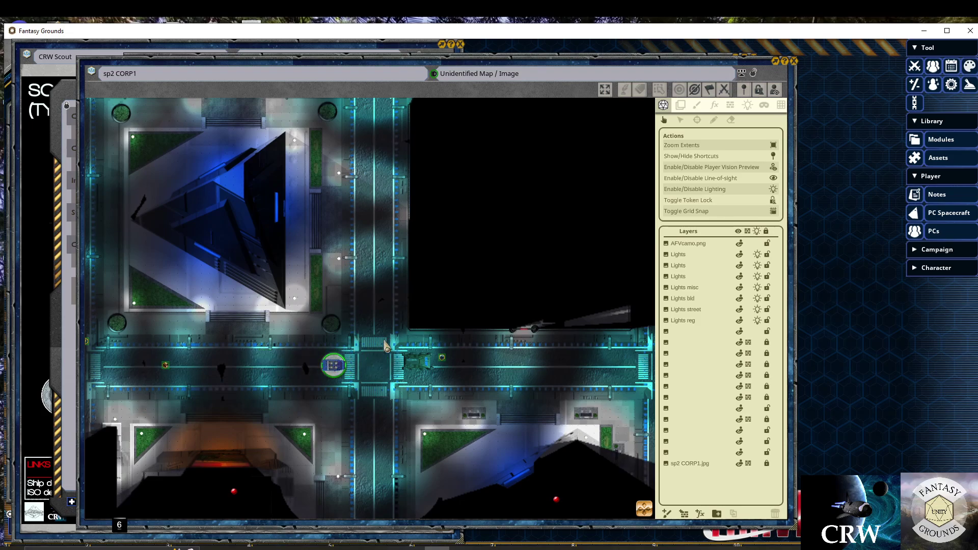
Examine the placed vehicles and the Player4 token's line of sight along the main road and surrounding buildings
{"action": "scroll", "coordinate": [369, 308], "scroll_direction": "down", "scroll_amount": 2}
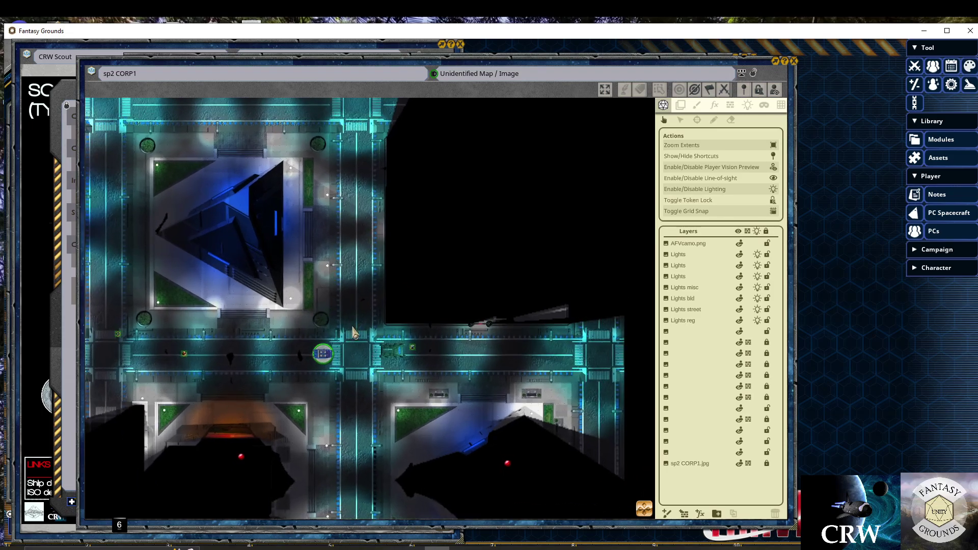
{"action": "scroll", "coordinate": [356, 331], "scroll_direction": "up", "scroll_amount": 4}
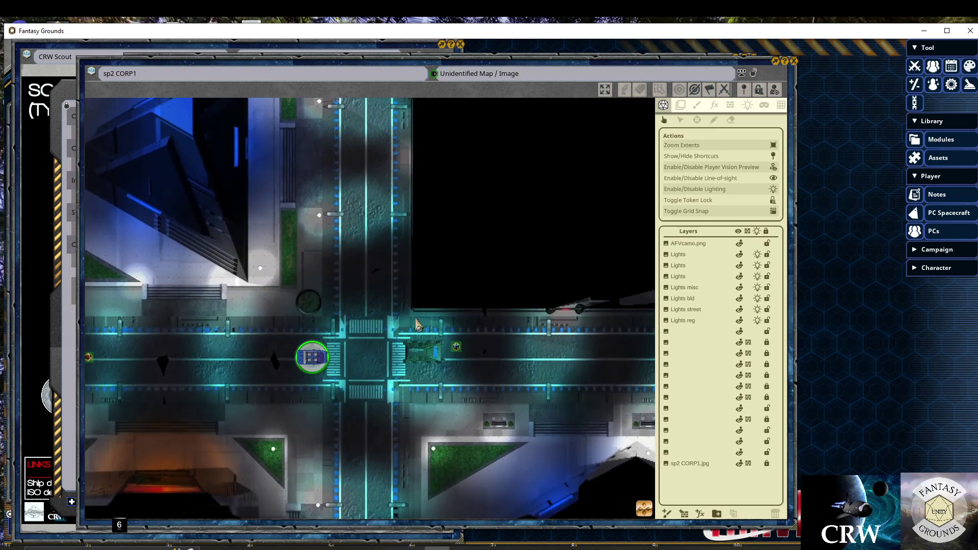
{"action": "scroll", "coordinate": [428, 326], "scroll_direction": "down", "scroll_amount": 2}
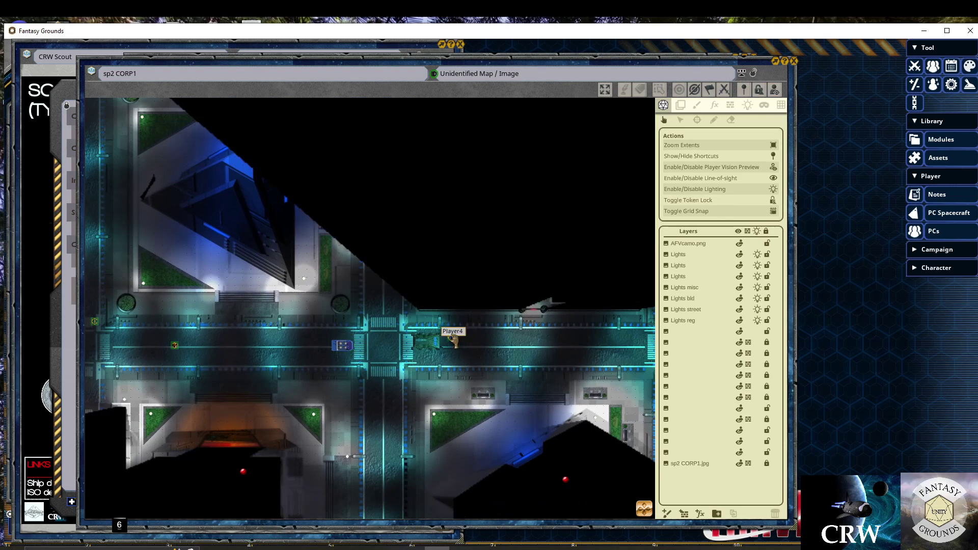
{"action": "scroll", "coordinate": [369, 350], "scroll_direction": "down", "scroll_amount": 2}
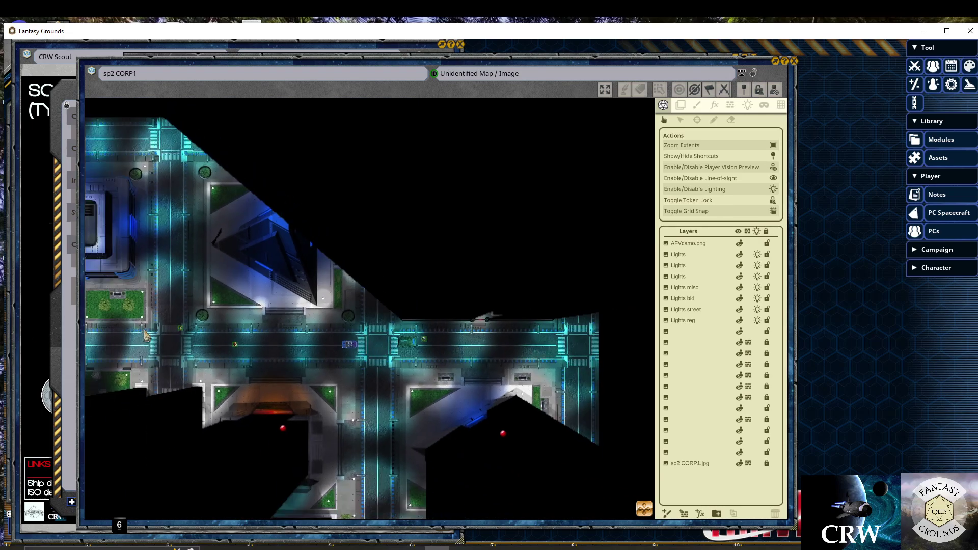
{"action": "scroll", "coordinate": [379, 342], "scroll_direction": "down", "scroll_amount": 2}
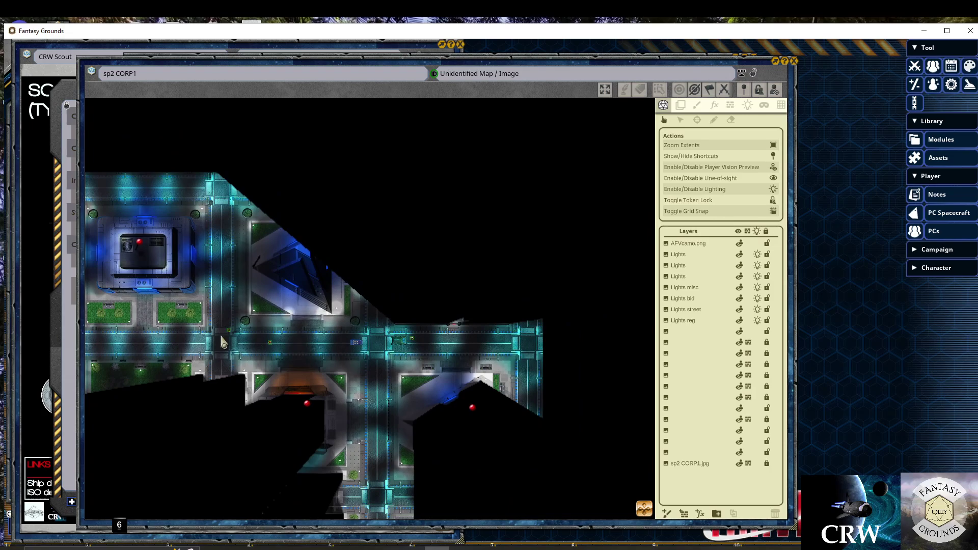
{"action": "scroll", "coordinate": [369, 351], "scroll_direction": "up", "scroll_amount": 2}
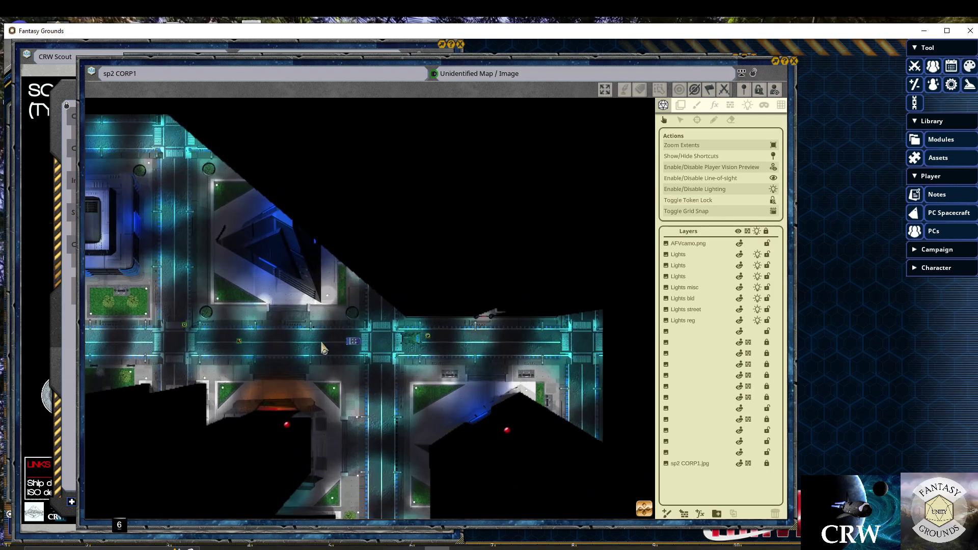
{"action": "scroll", "coordinate": [308, 349], "scroll_direction": "up", "scroll_amount": 2}
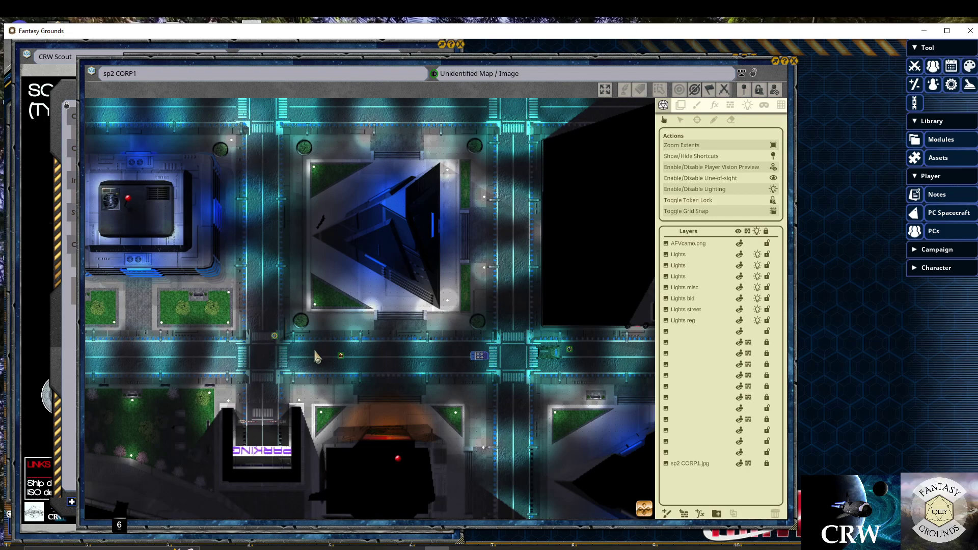
Select the Player1 token to preview its vision and check its effects in the Combat Tracker
{"action": "left_click", "coordinate": [343, 358]}
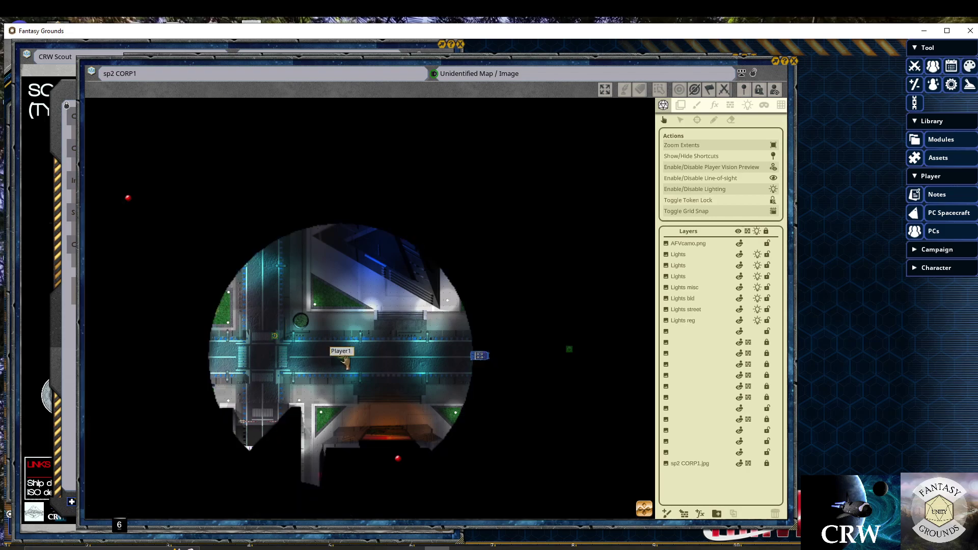
{"action": "left_click", "coordinate": [920, 69]}
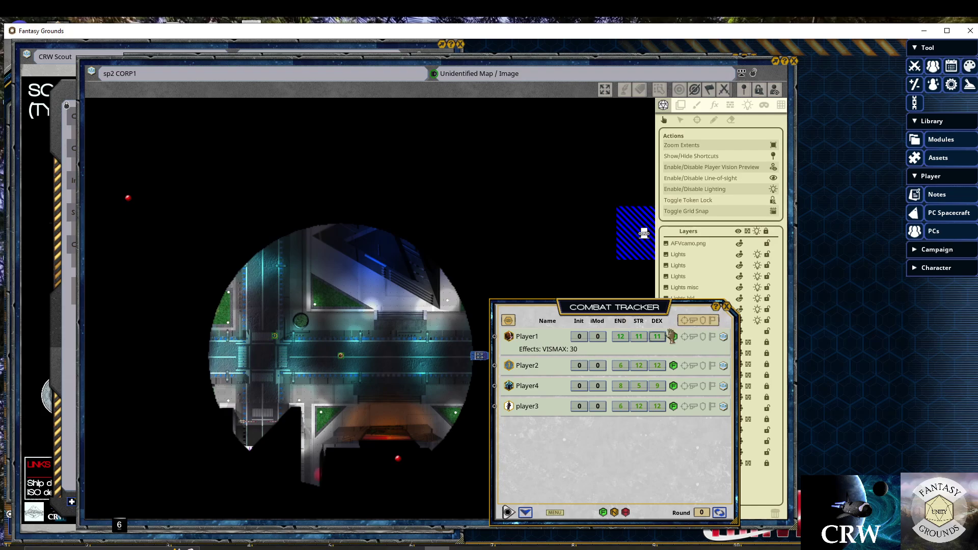
{"action": "left_click", "coordinate": [727, 307]}
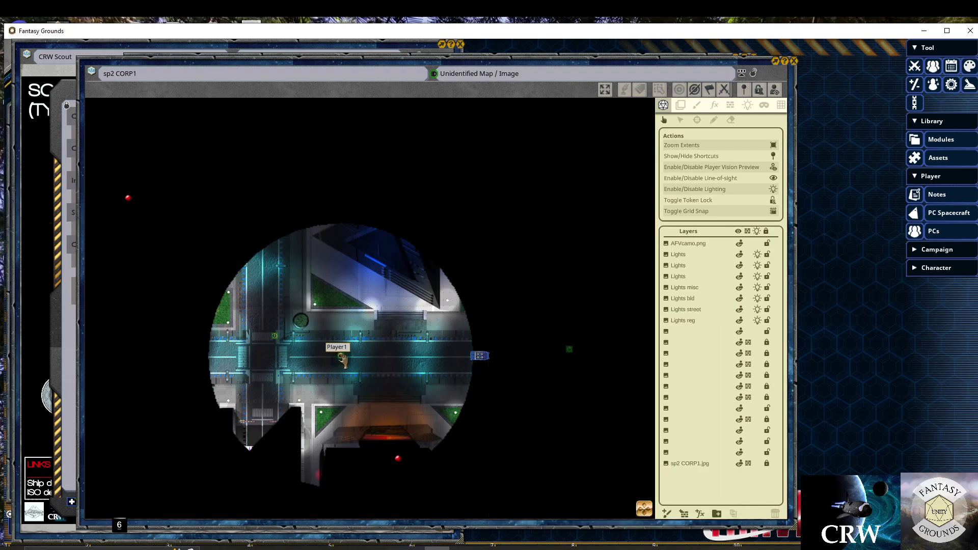
Move the Player1 token a short way west along the road, deselect it, and inspect the surrounding map lighting
{"action": "left_click_drag", "start_coordinate": [342, 358], "coordinate": [311, 352]}
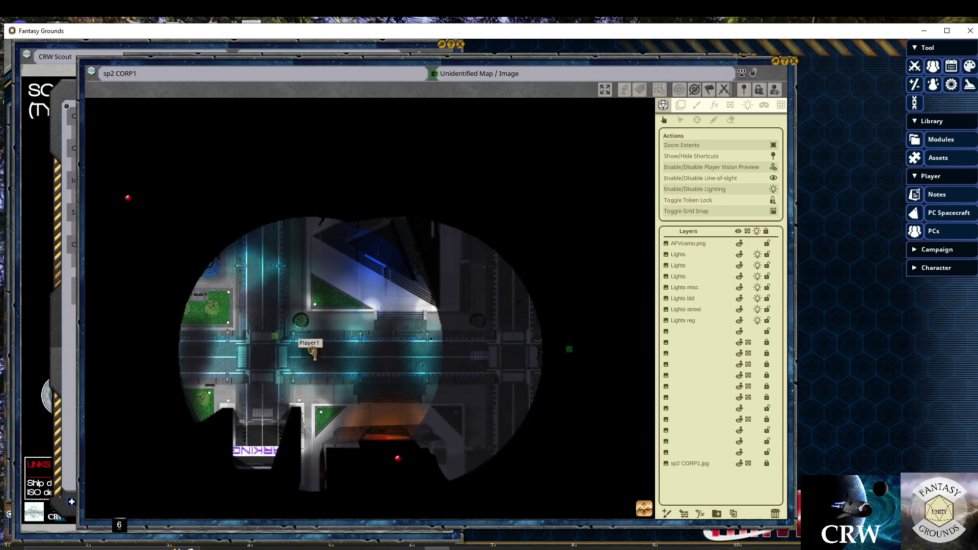
{"action": "left_click", "coordinate": [312, 352]}
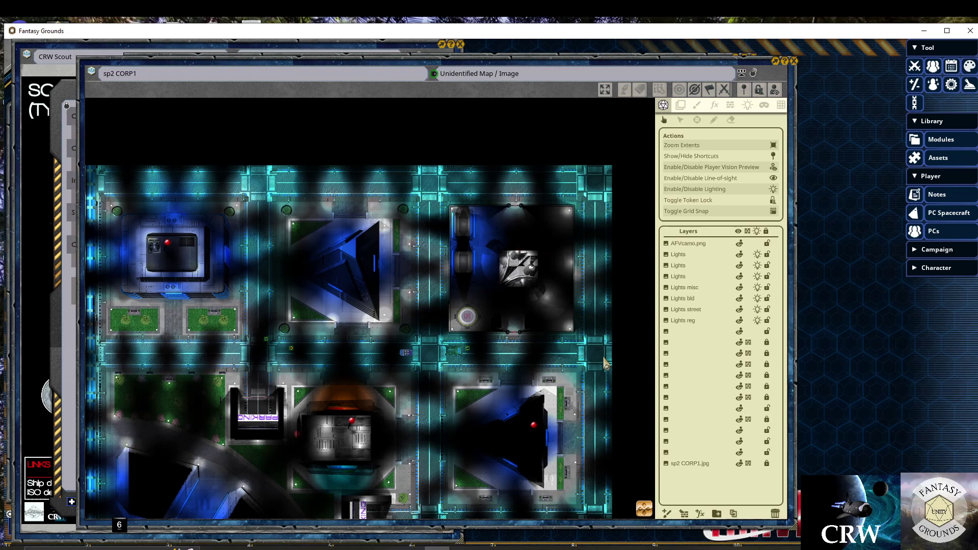
{"action": "scroll", "coordinate": [275, 349], "scroll_direction": "up", "scroll_amount": 5}
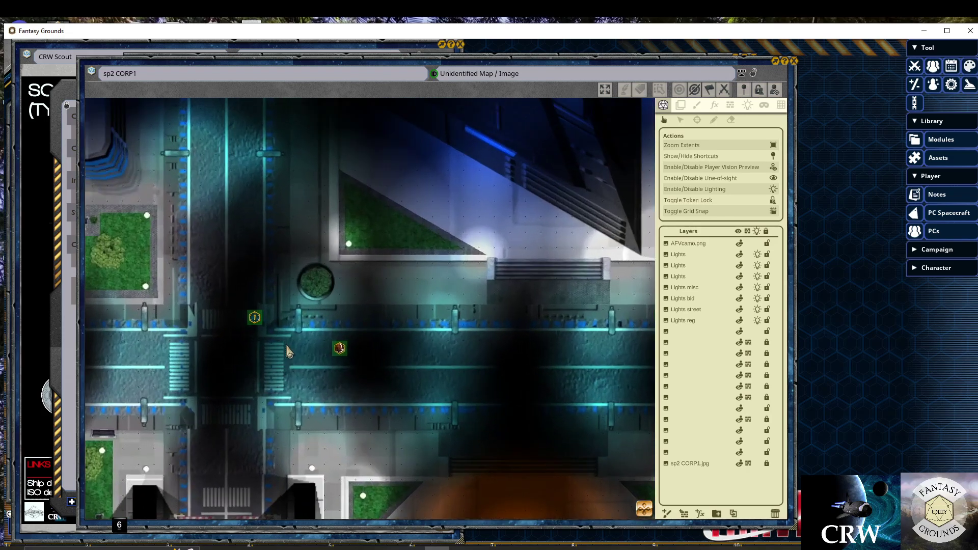
{"action": "scroll", "coordinate": [308, 350], "scroll_direction": "down", "scroll_amount": 5}
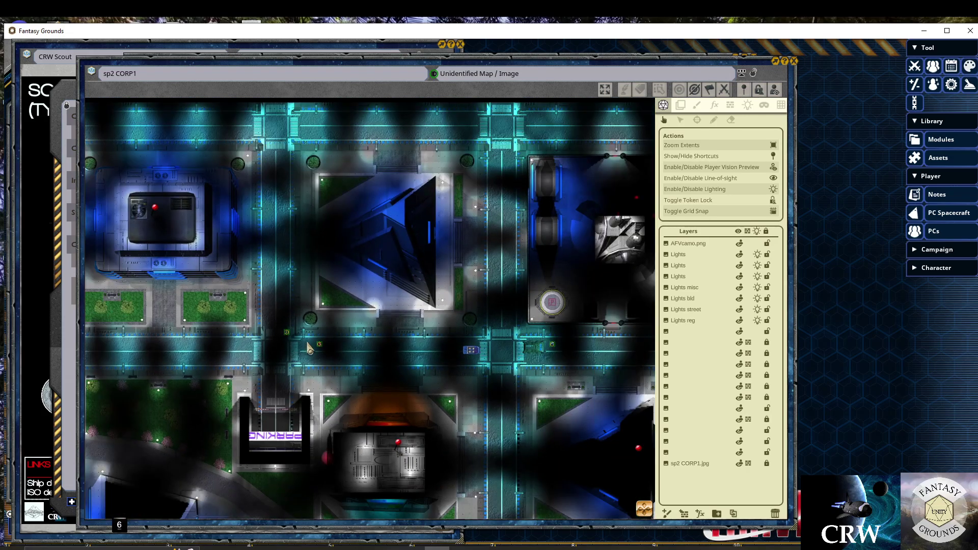
{"action": "scroll", "coordinate": [309, 350], "scroll_direction": "up", "scroll_amount": 4}
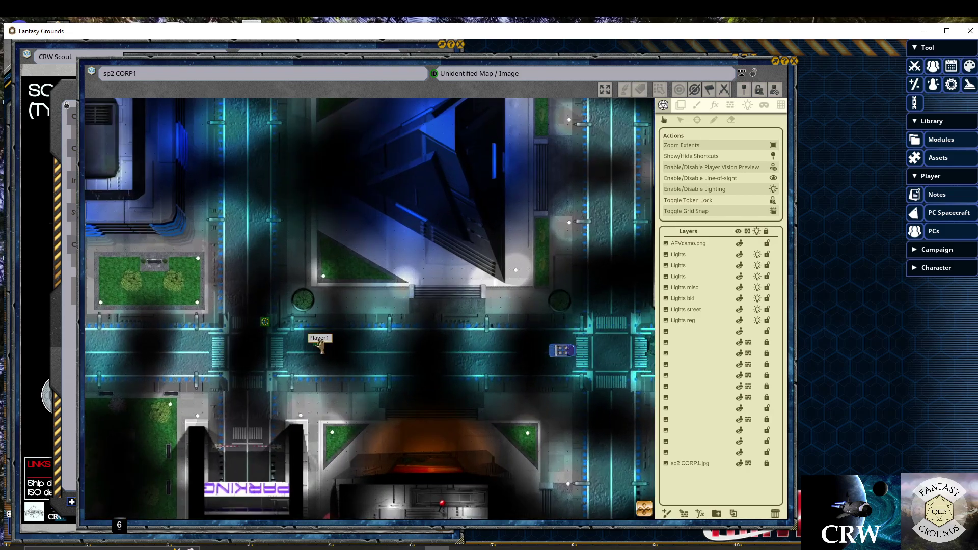
Reselect the Player1 token, move it to just east of the western crossing, and examine its limited vision and explored areas
{"action": "left_click", "coordinate": [320, 345]}
{"action": "scroll", "coordinate": [320, 346], "scroll_direction": "down", "scroll_amount": 1}
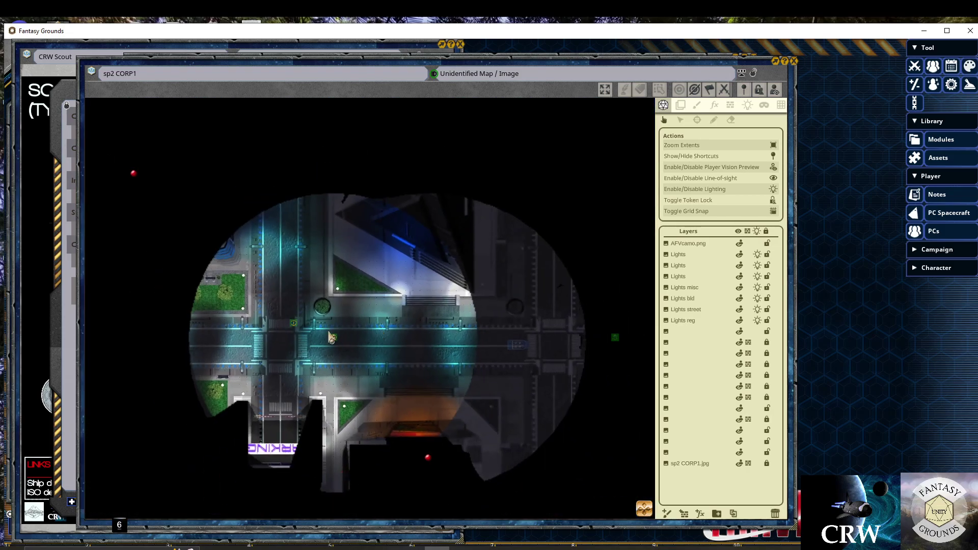
{"action": "left_click_drag", "start_coordinate": [336, 341], "coordinate": [305, 352]}
{"action": "scroll", "coordinate": [383, 319], "scroll_direction": "down", "scroll_amount": 2}
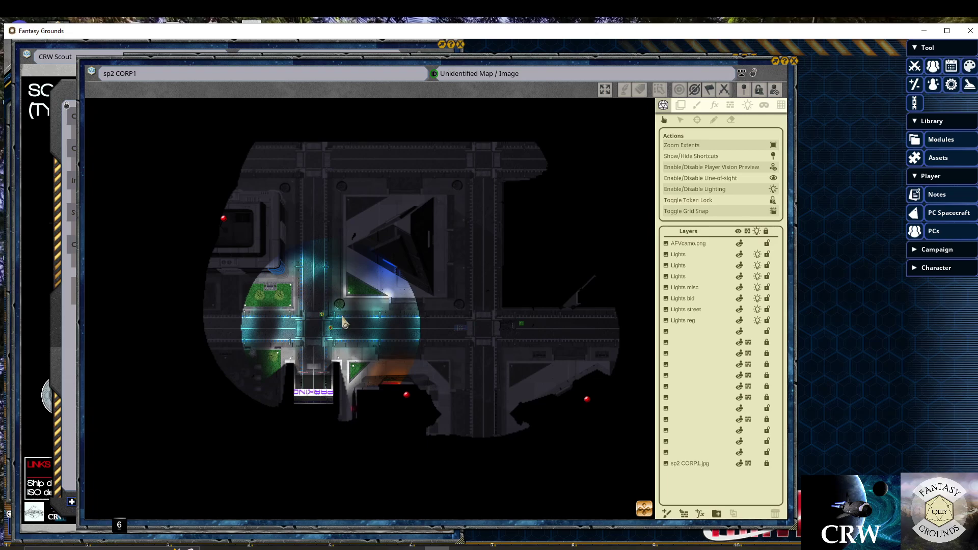
{"action": "scroll", "coordinate": [346, 326], "scroll_direction": "up", "scroll_amount": 1}
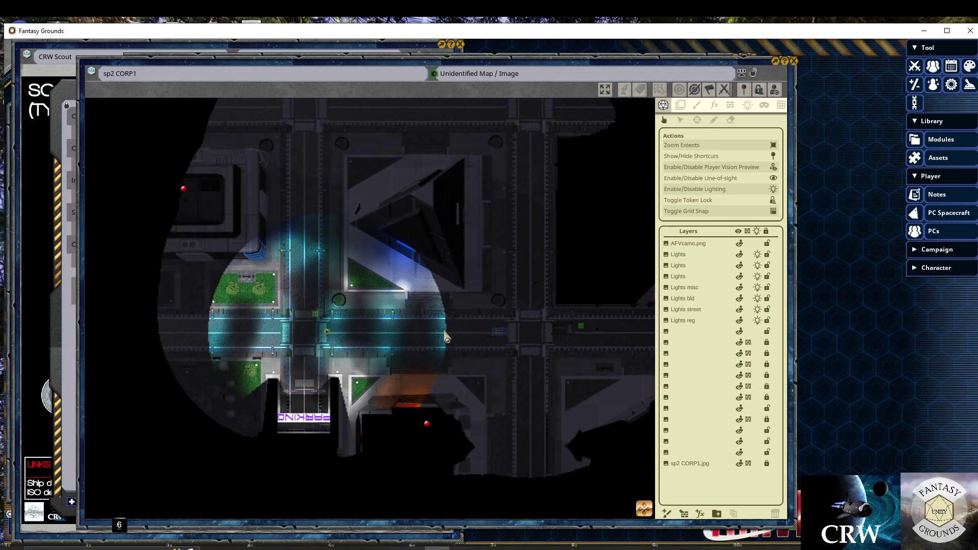
Close the sp2 CORP1, sp2 CORP 4tile ISO and sp2 4tile topdown maps and the Corporate District reference manual
{"action": "left_click", "coordinate": [794, 61]}
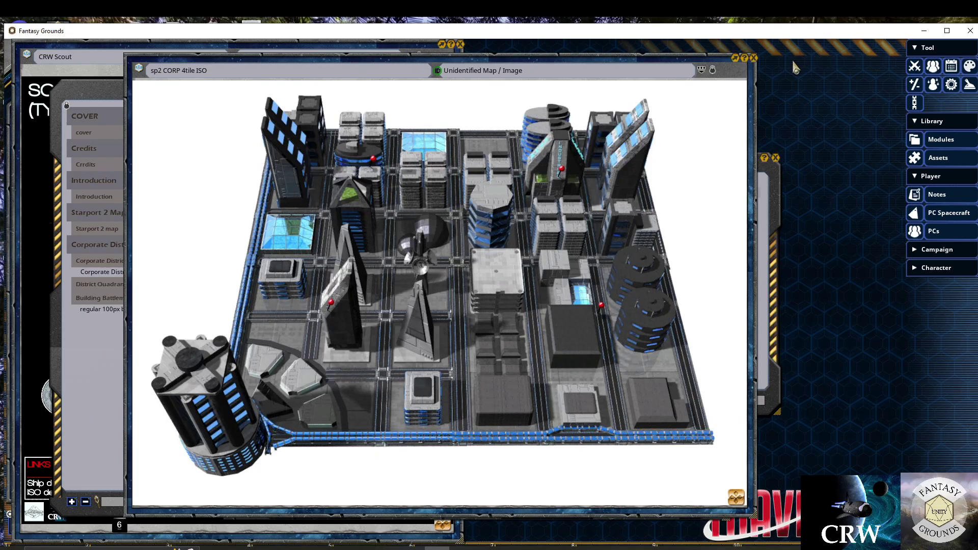
{"action": "left_click", "coordinate": [753, 59]}
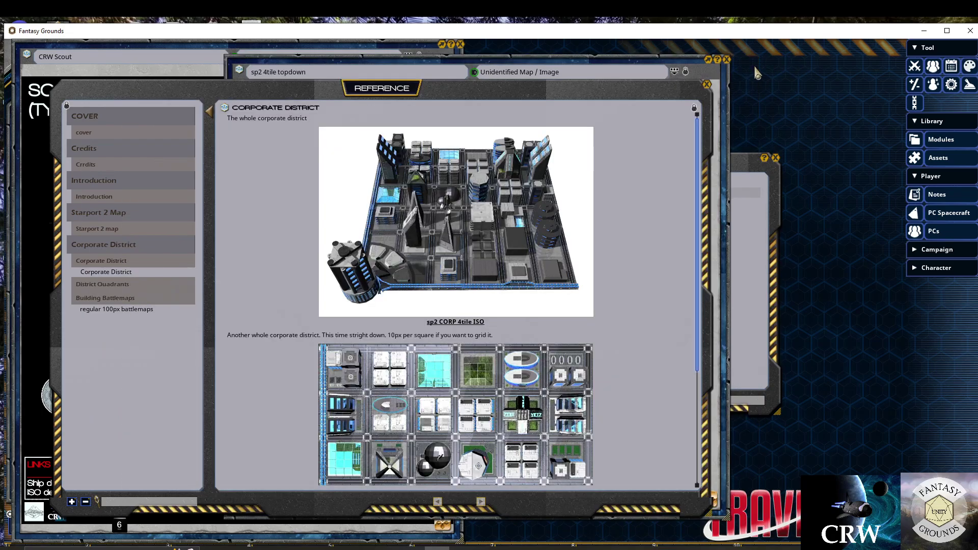
{"action": "left_click", "coordinate": [707, 84]}
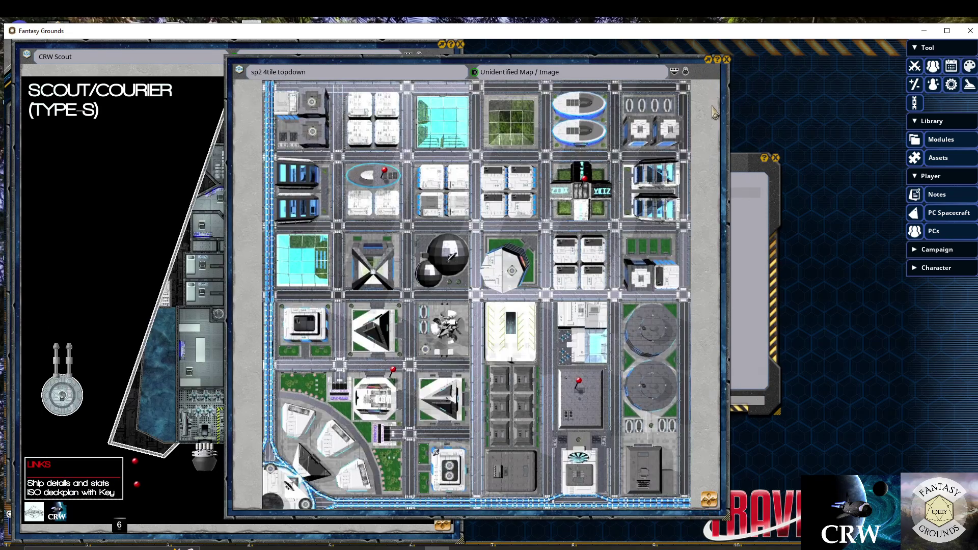
{"action": "left_click", "coordinate": [727, 60]}
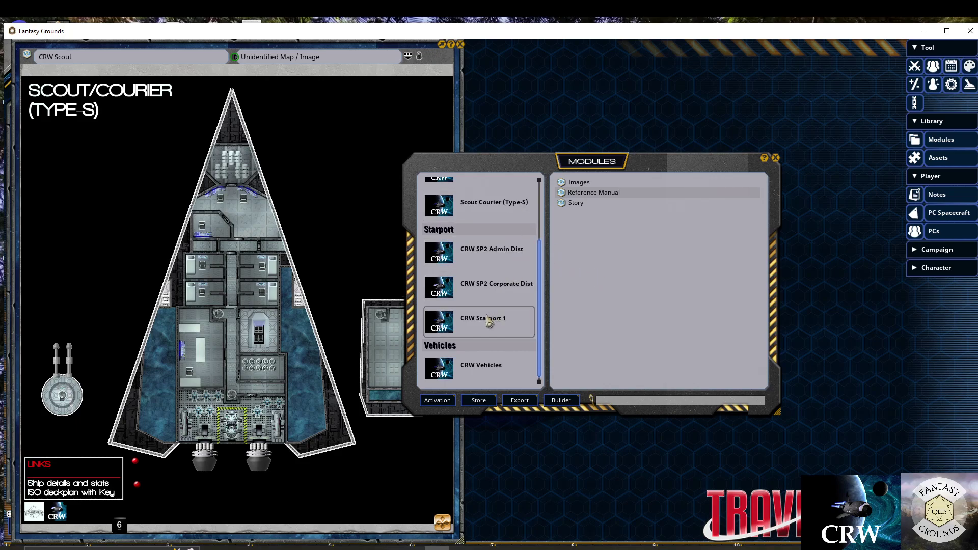
Open sp main ext 1 notram 25px from Small PAD Details in the CRW Starport 1 reference manual, and follow its central pin to MAP LP v2 MP CENTER
{"action": "left_click", "coordinate": [586, 192]}
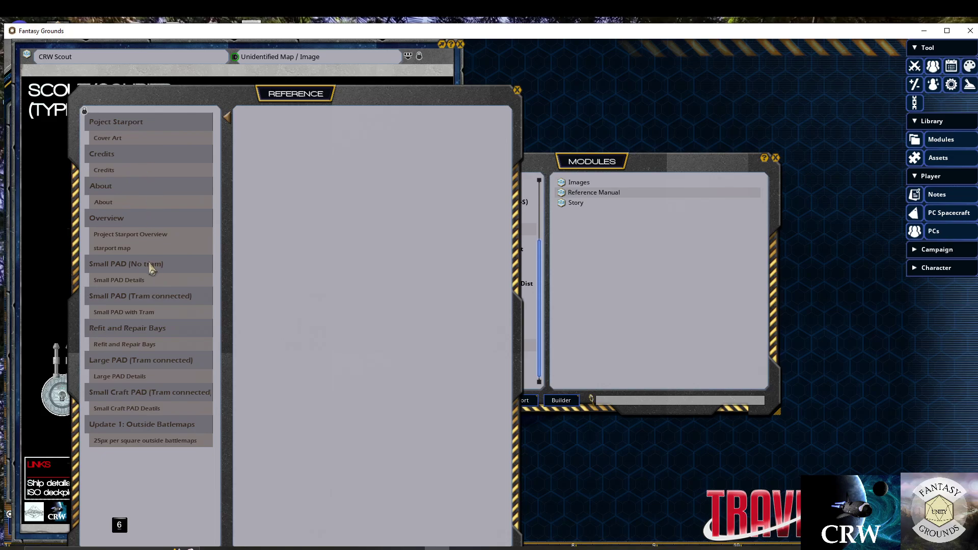
{"action": "left_click", "coordinate": [132, 285]}
{"action": "left_click", "coordinate": [346, 277]}
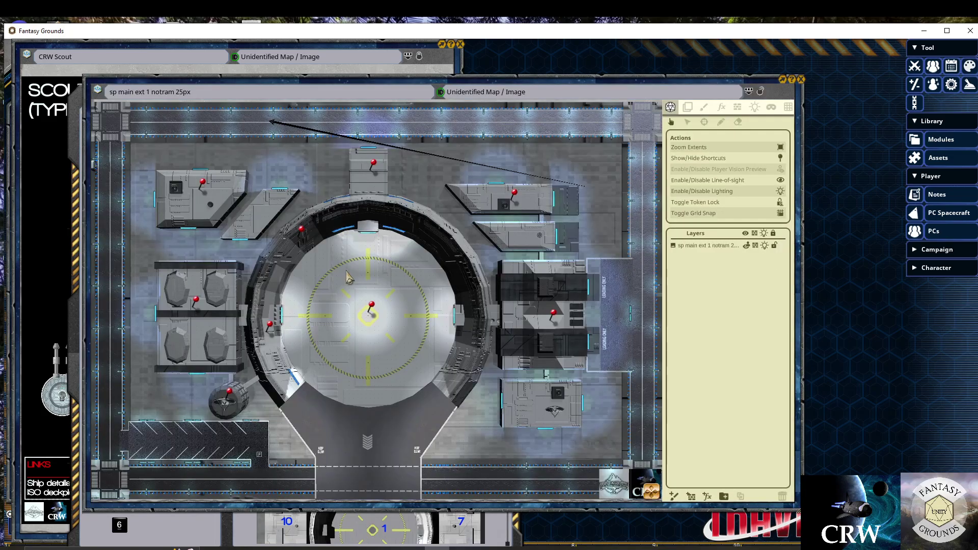
{"action": "left_click", "coordinate": [373, 313]}
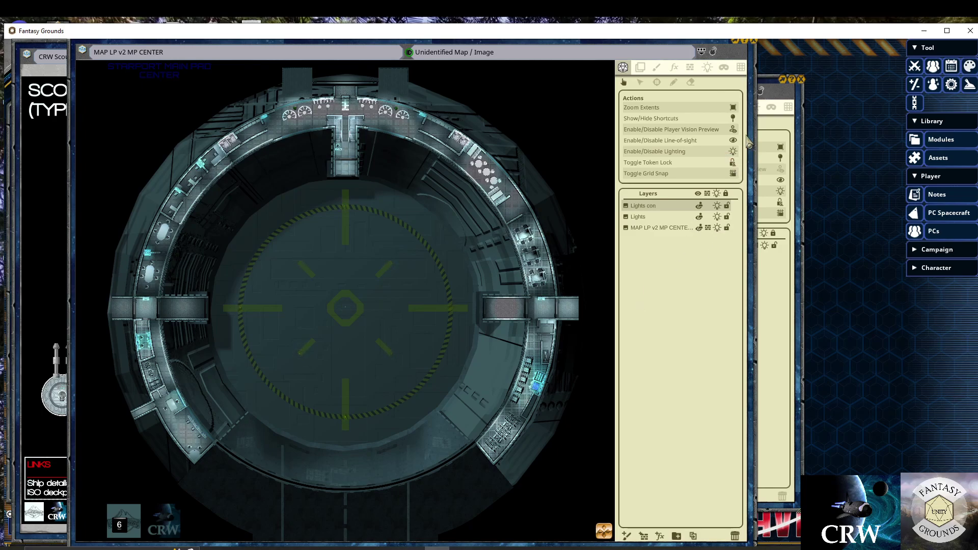
Show all asset types, open the Campaign assets, and load scout topdown 25px.png as the tile for placing on the landing pad map
{"action": "left_click", "coordinate": [936, 159]}
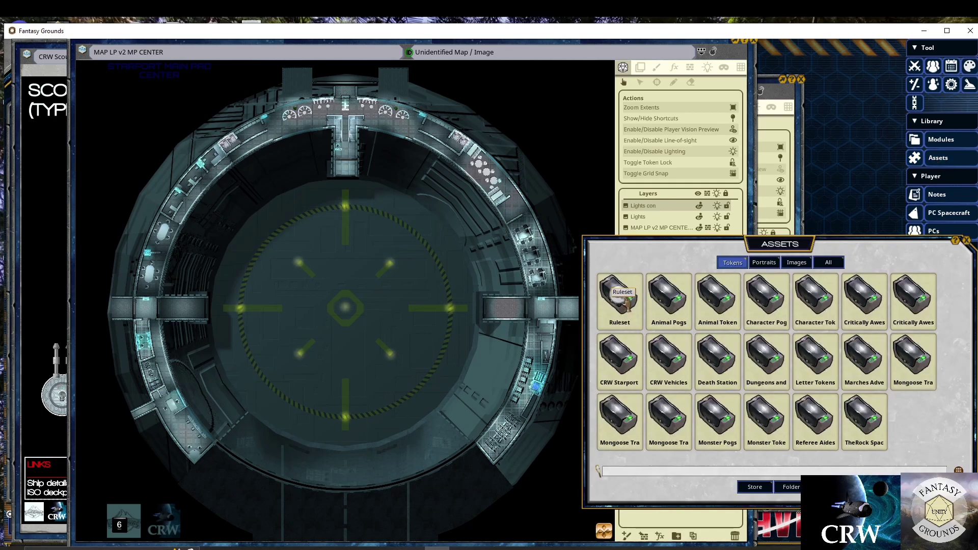
{"action": "left_click", "coordinate": [829, 265]}
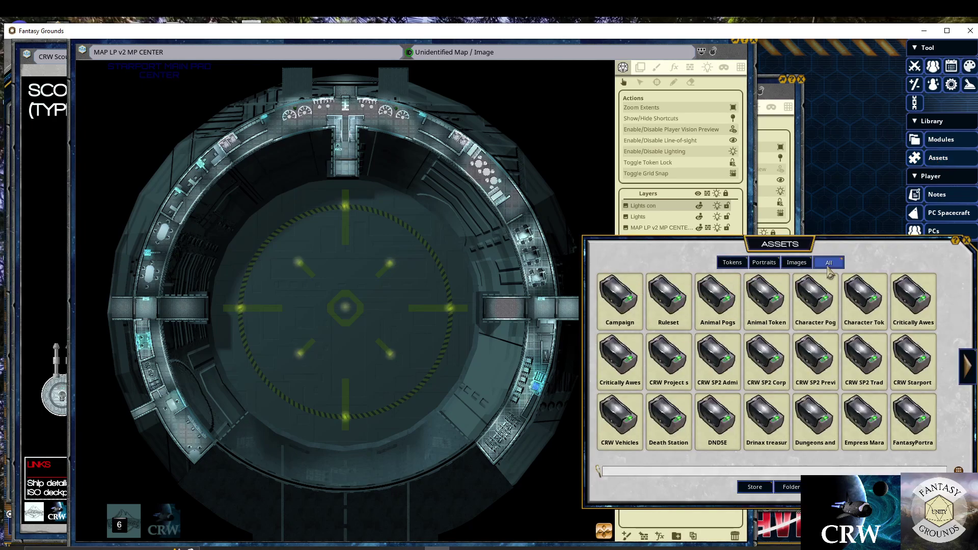
{"action": "left_click", "coordinate": [618, 294]}
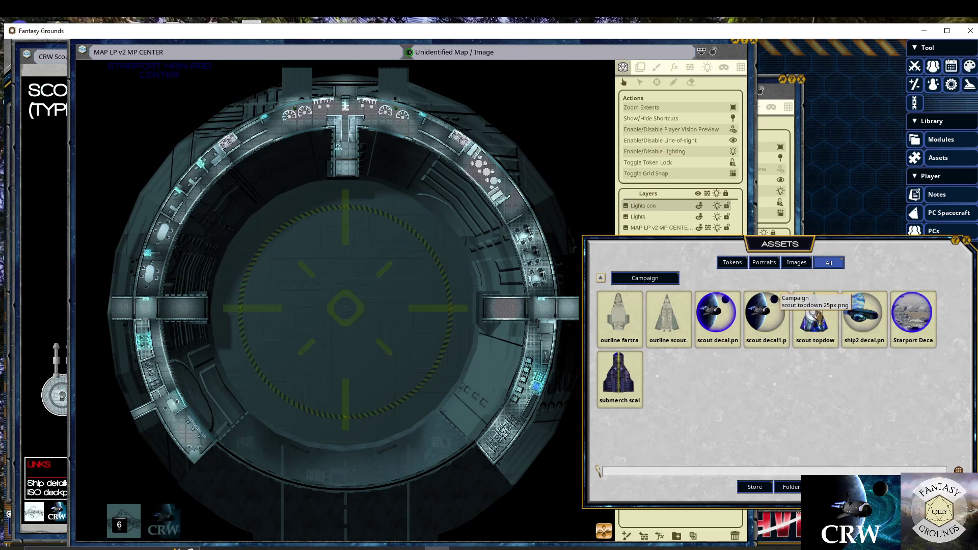
{"action": "left_click_drag", "start_coordinate": [811, 311], "coordinate": [641, 121]}
{"action": "left_click", "coordinate": [640, 67]}
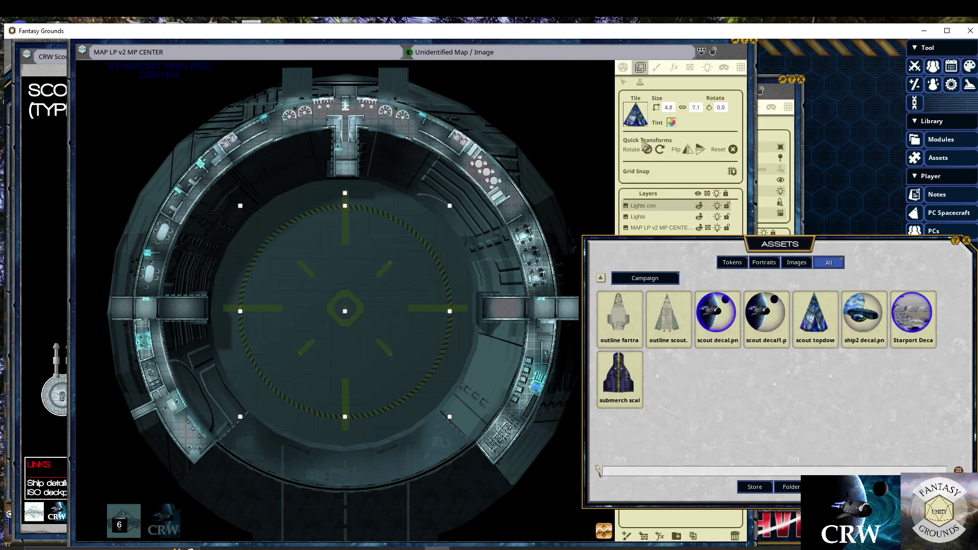
Place the scout topdown 25px.png tile at the middle of the landing pad and set its width to 20
{"action": "left_click", "coordinate": [349, 305]}
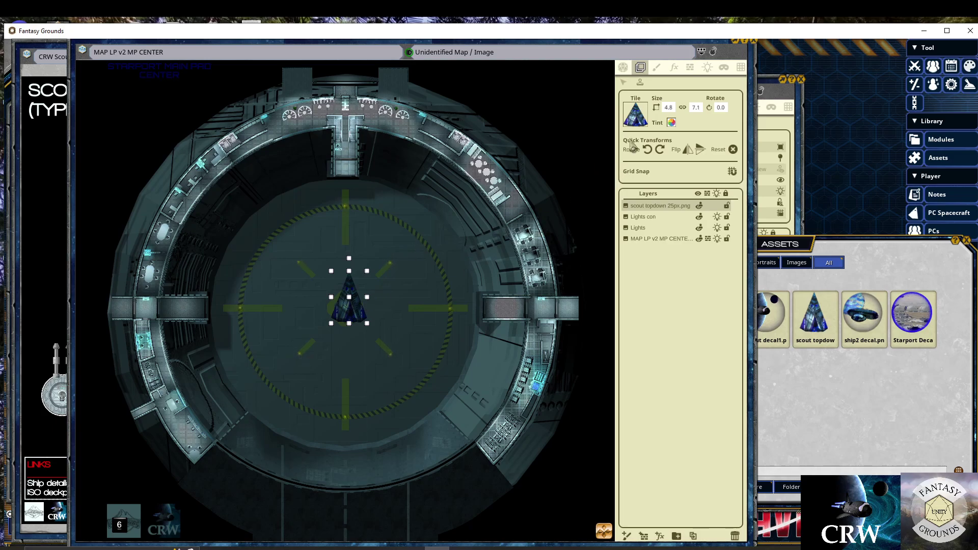
{"action": "left_click", "coordinate": [671, 108]}
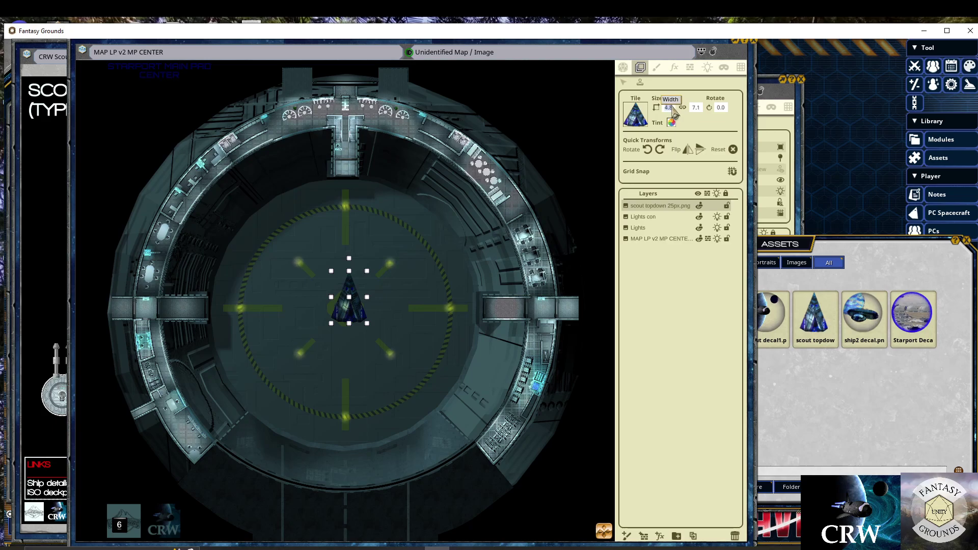
{"action": "type", "text": "20"}
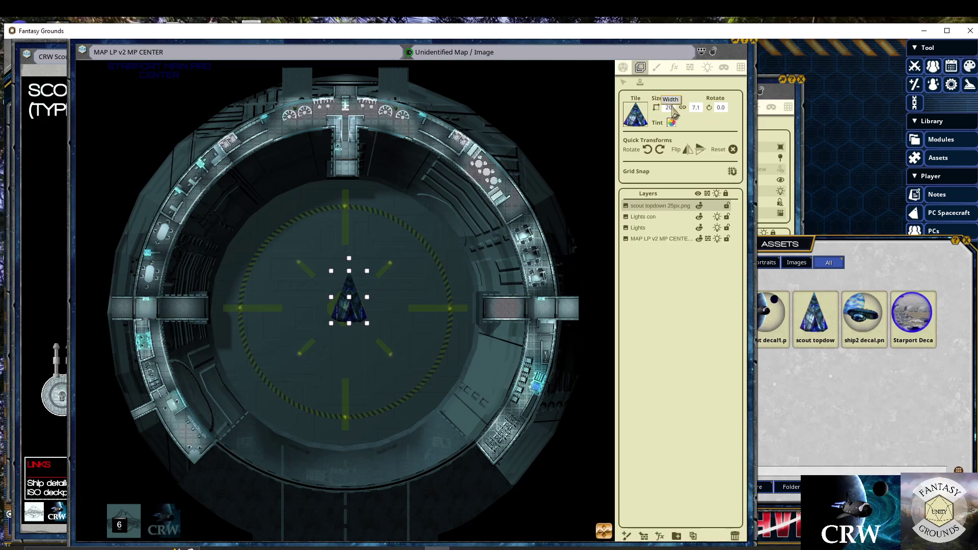
{"action": "key", "text": "Return"}
{"action": "left_click", "coordinate": [735, 536]}
{"action": "key", "text": "ctrl+z"}
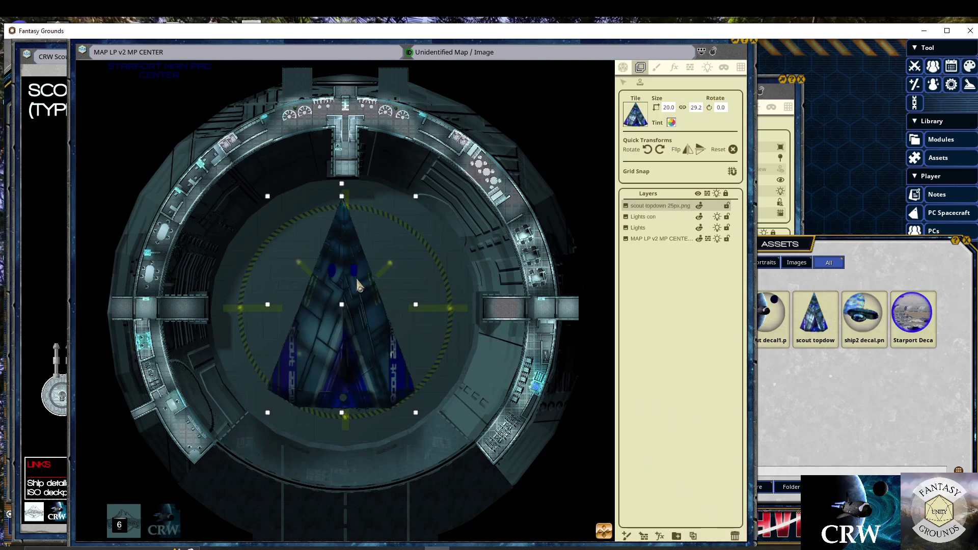
Reposition the scout topdown tile over the landing pad's central marking, trying it farther west before moving it back to the middle
{"action": "left_click_drag", "start_coordinate": [344, 278], "coordinate": [344, 283]}
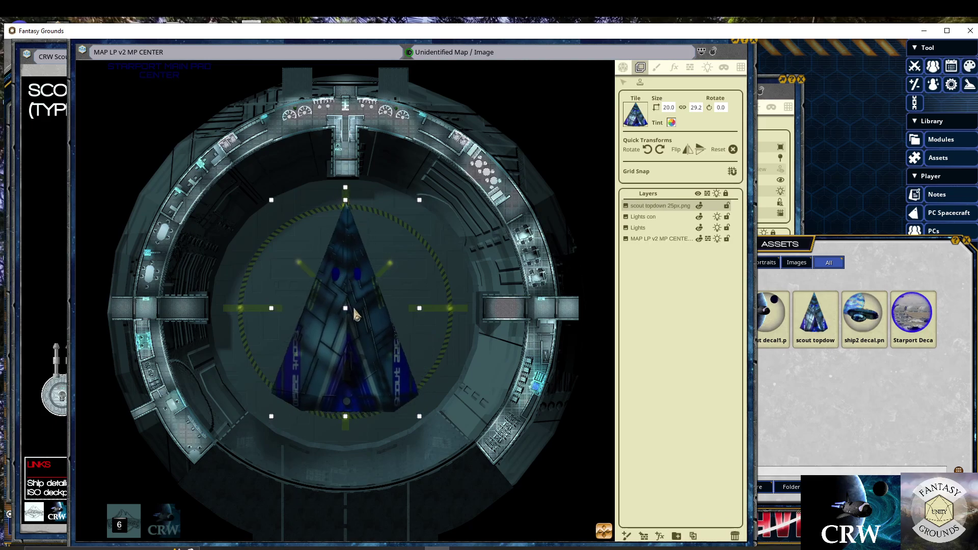
{"action": "scroll", "coordinate": [352, 306], "scroll_direction": "up", "scroll_amount": 3}
{"action": "scroll", "coordinate": [354, 308], "scroll_direction": "down", "scroll_amount": 3}
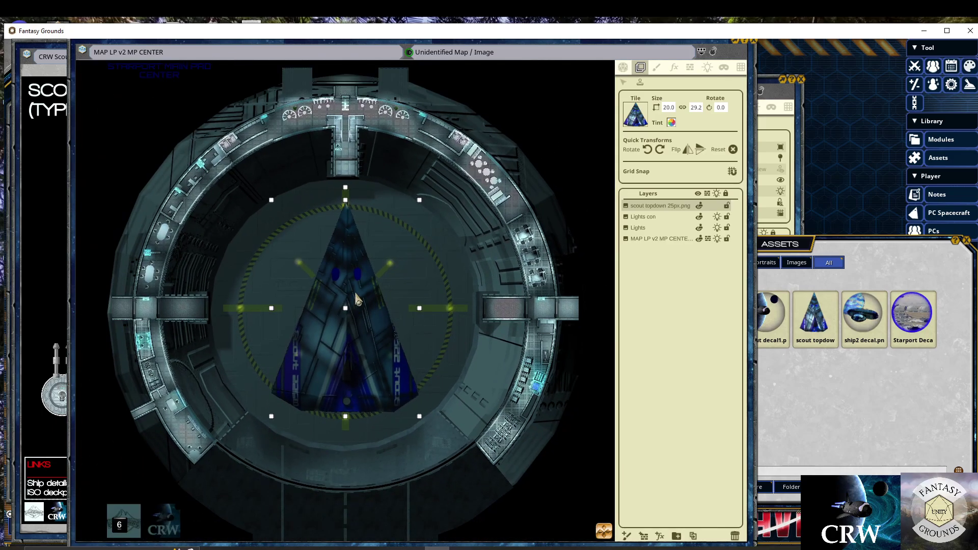
{"action": "left_click_drag", "start_coordinate": [356, 299], "coordinate": [271, 276]}
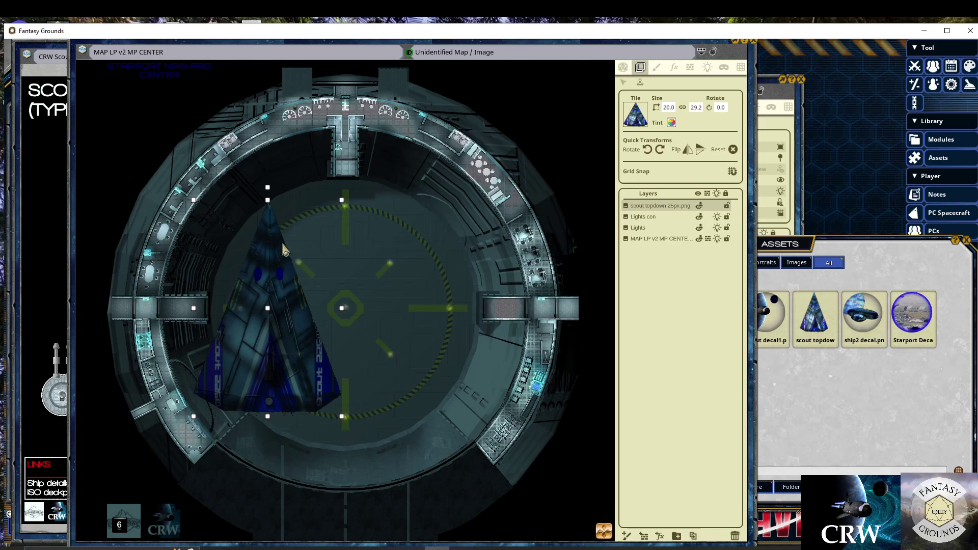
{"action": "left_click_drag", "start_coordinate": [265, 253], "coordinate": [343, 255]}
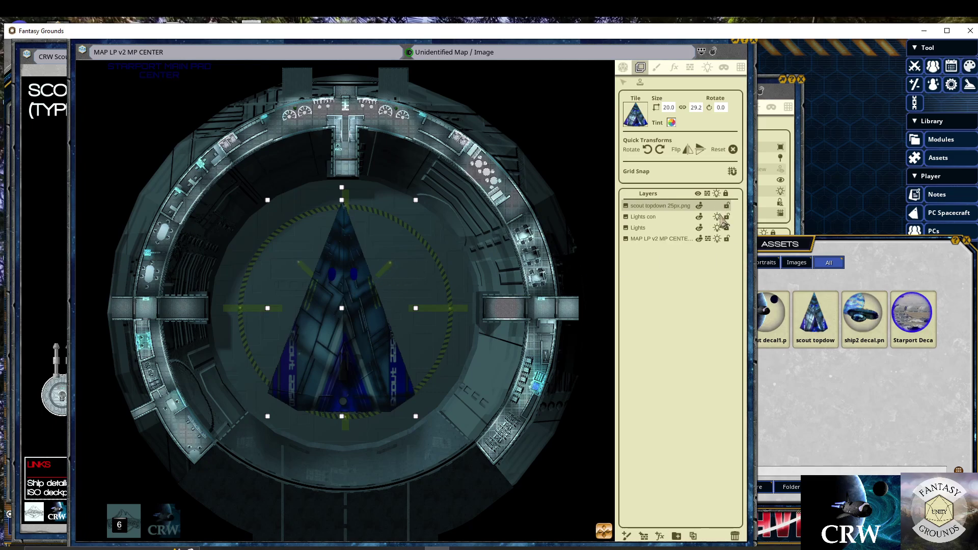
Hide the scout topdown 25px.png layer and place the outline scout.png asset as a tile on the landing pad
{"action": "left_click", "coordinate": [699, 206]}
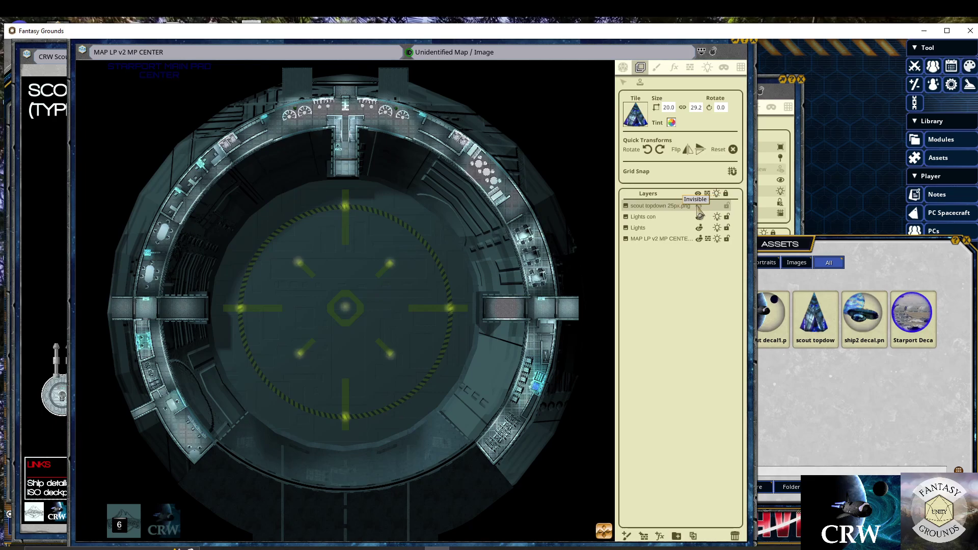
{"action": "left_click", "coordinate": [882, 276]}
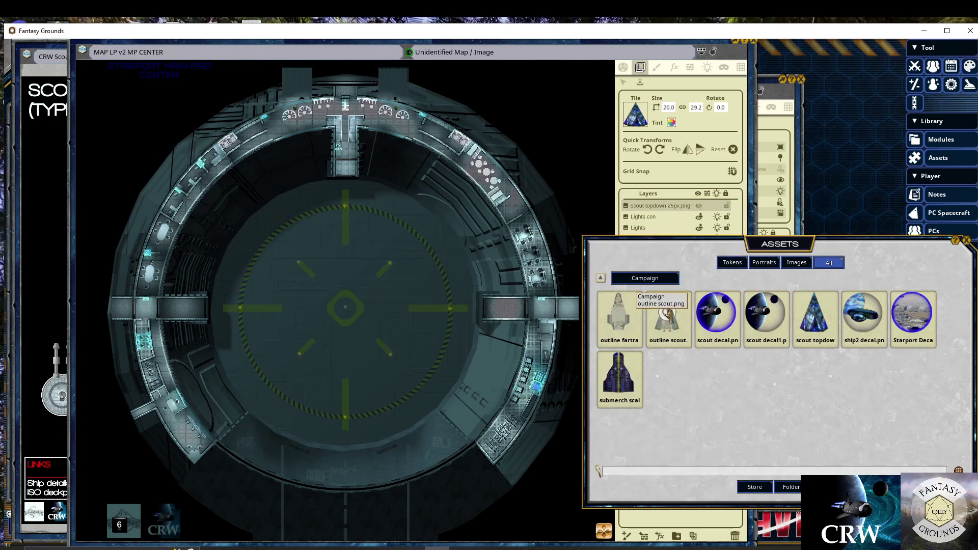
{"action": "left_click_drag", "start_coordinate": [667, 319], "coordinate": [636, 115]}
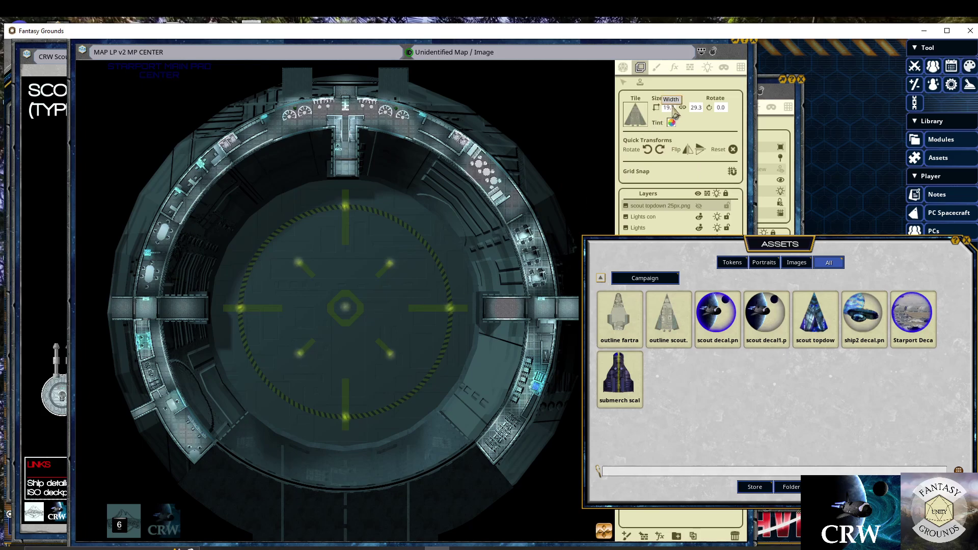
{"action": "left_click_drag", "start_coordinate": [364, 300], "coordinate": [343, 306]}
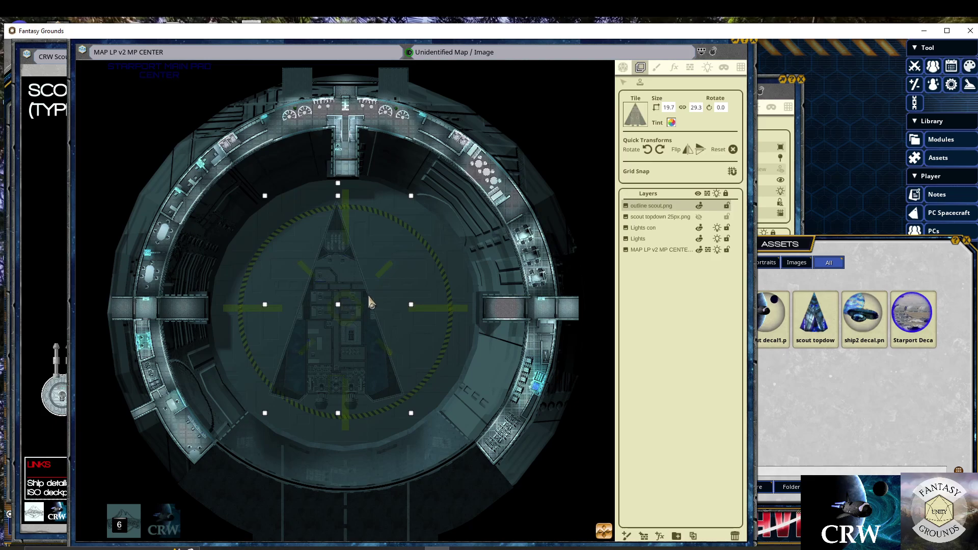
Align the outline scout tile with the landing pad's central crosshair and check its fit inside the striped circle
{"action": "scroll", "coordinate": [368, 298], "scroll_direction": "up", "scroll_amount": 1}
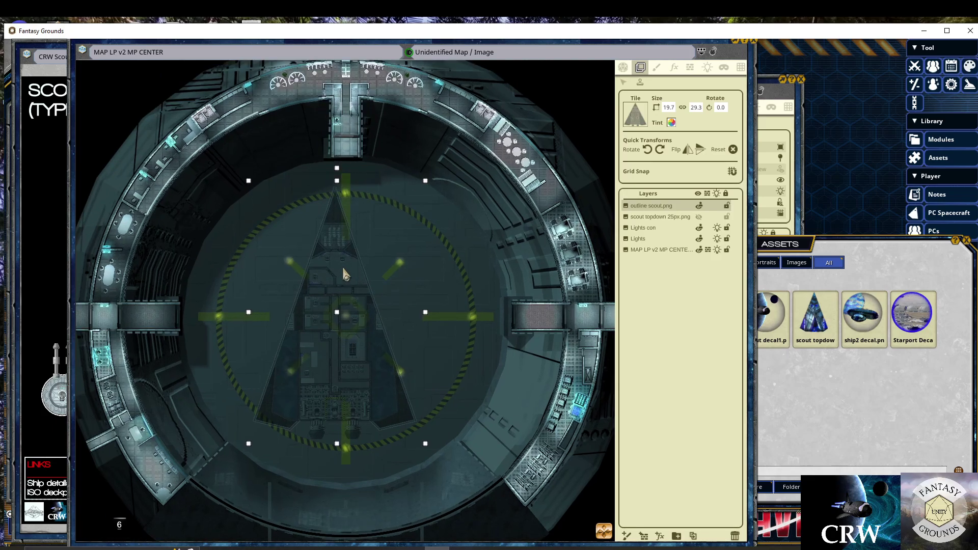
{"action": "left_click_drag", "start_coordinate": [359, 279], "coordinate": [352, 278]}
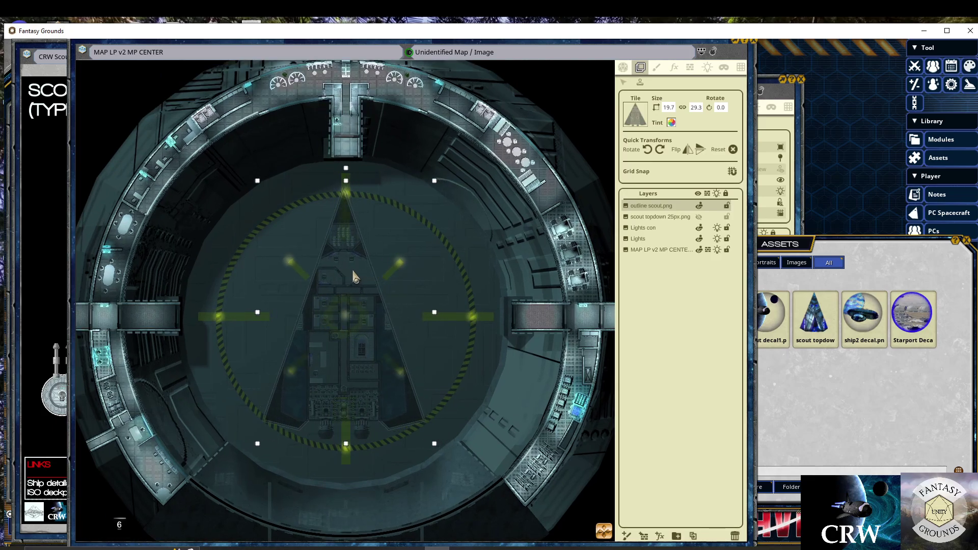
{"action": "scroll", "coordinate": [356, 329], "scroll_direction": "up", "scroll_amount": 3}
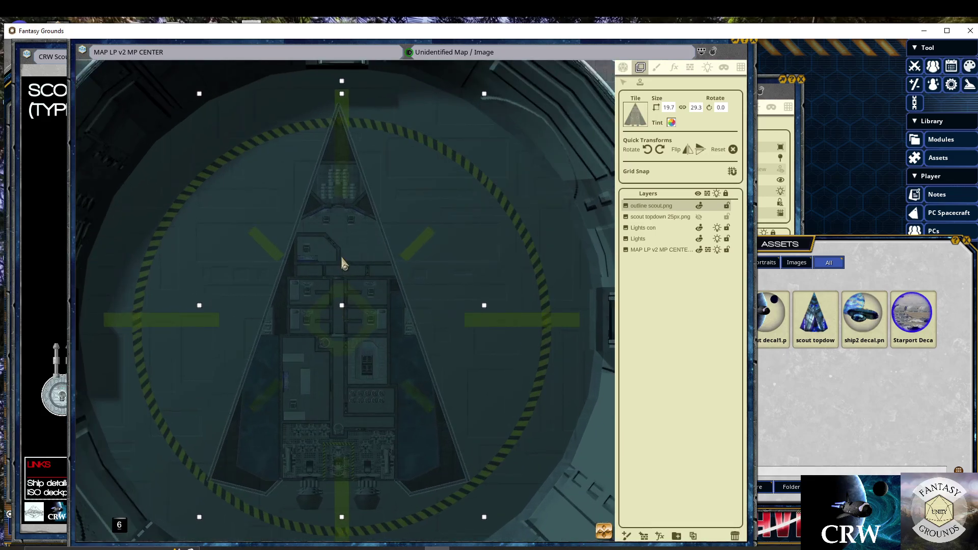
{"action": "scroll", "coordinate": [297, 286], "scroll_direction": "down", "scroll_amount": 2}
{"action": "scroll", "coordinate": [417, 272], "scroll_direction": "down", "scroll_amount": 2}
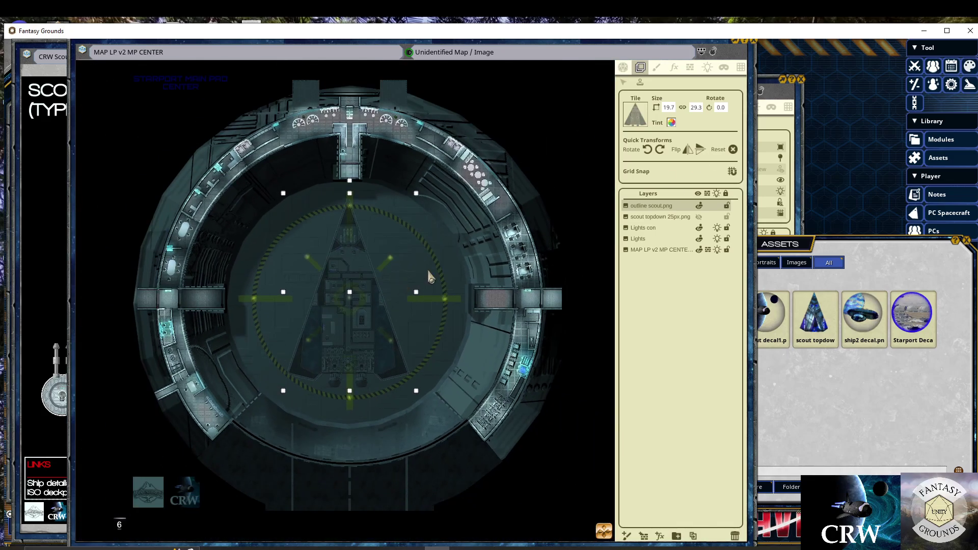
Place Player1 from the Combat Tracker near the scout's nose, another player token in the northeast ring and Player4 in the northwest ring
{"action": "left_click", "coordinate": [915, 70]}
{"action": "left_click_drag", "start_coordinate": [509, 337], "coordinate": [348, 256]}
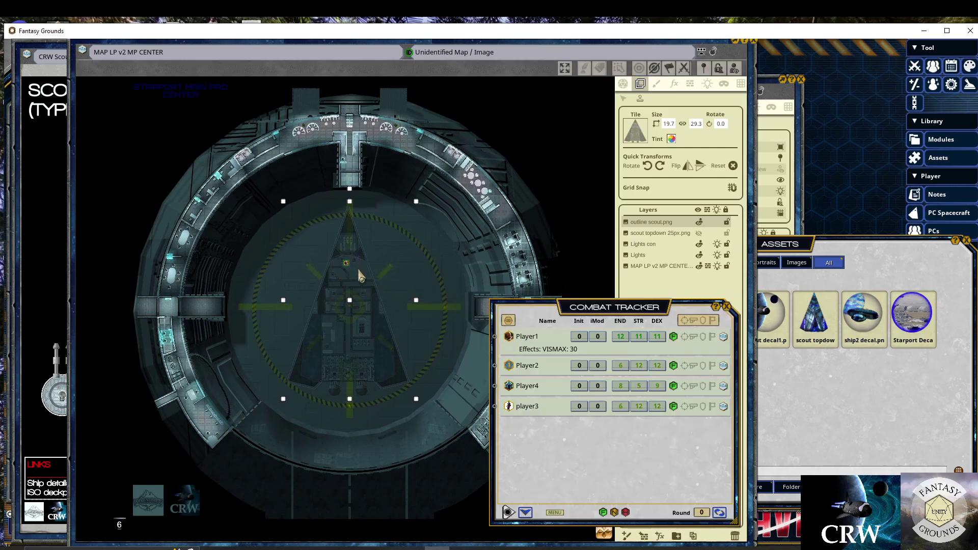
{"action": "left_click_drag", "start_coordinate": [512, 373], "coordinate": [474, 180]}
{"action": "left_click_drag", "start_coordinate": [624, 349], "coordinate": [269, 145]}
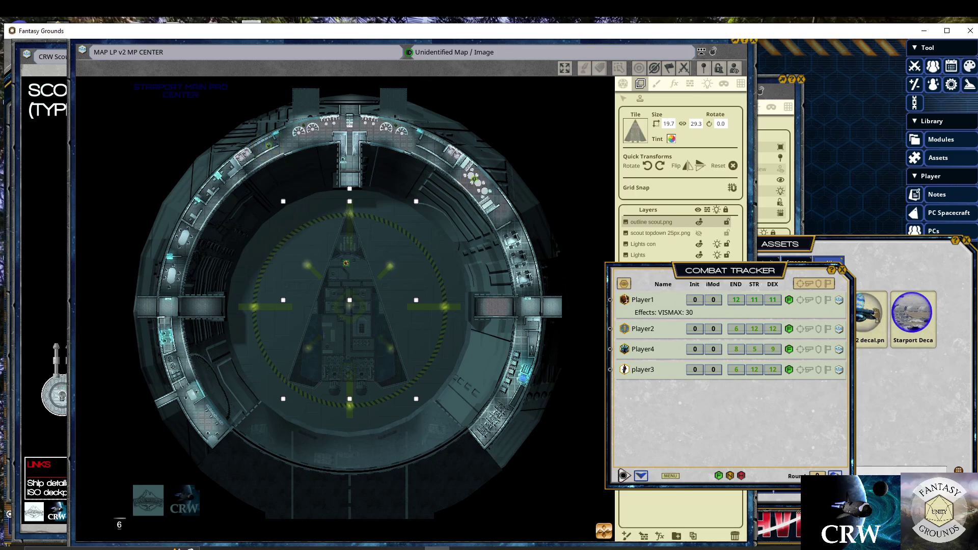
{"action": "left_click", "coordinate": [842, 270]}
{"action": "scroll", "coordinate": [338, 260], "scroll_direction": "up", "scroll_amount": 3}
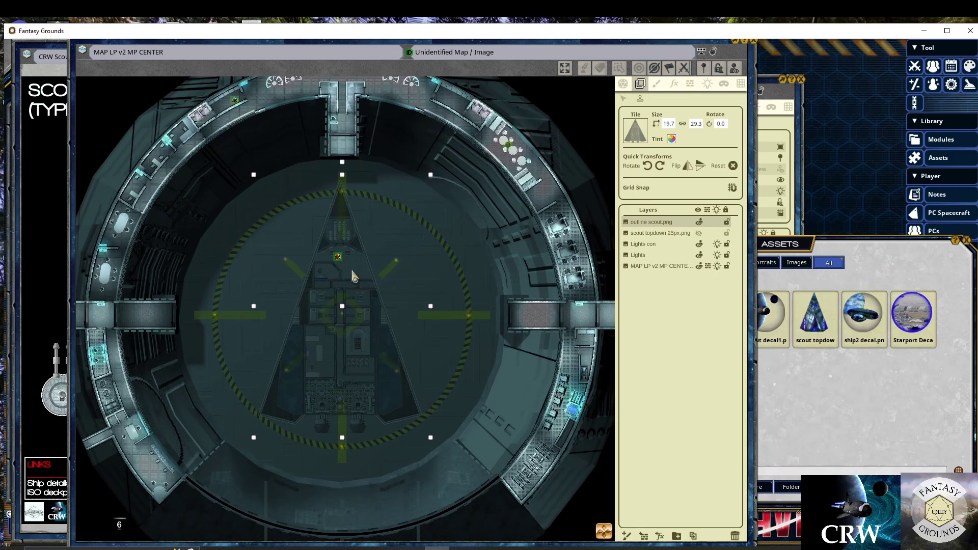
{"action": "key", "text": "ctrl+v"}
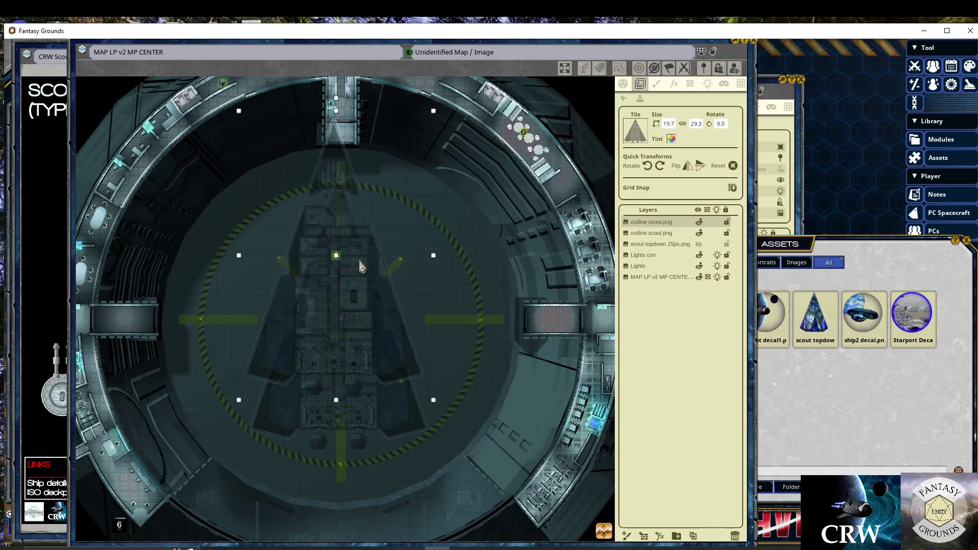
{"action": "left_click", "coordinate": [735, 536]}
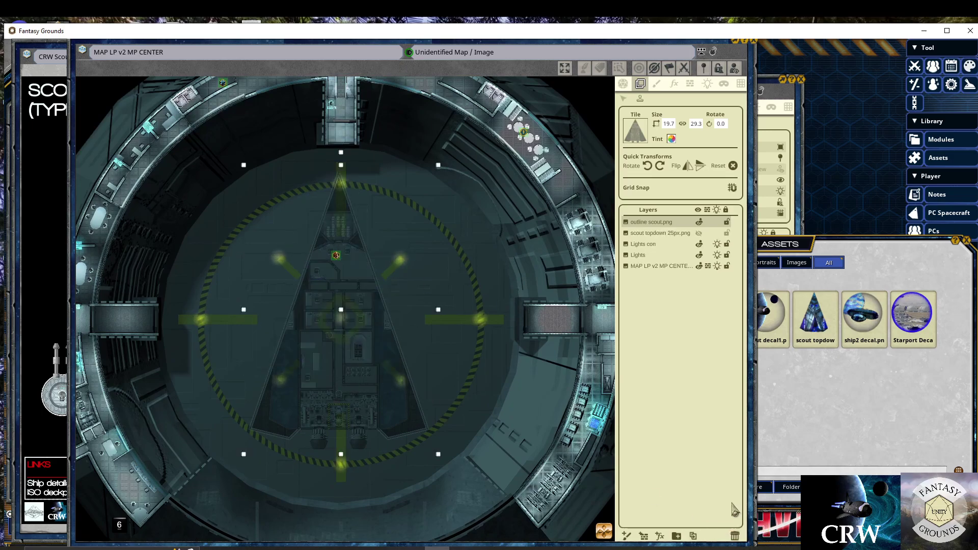
Leave tile editing and disable lighting on the landing pad map
{"action": "left_click", "coordinate": [623, 84]}
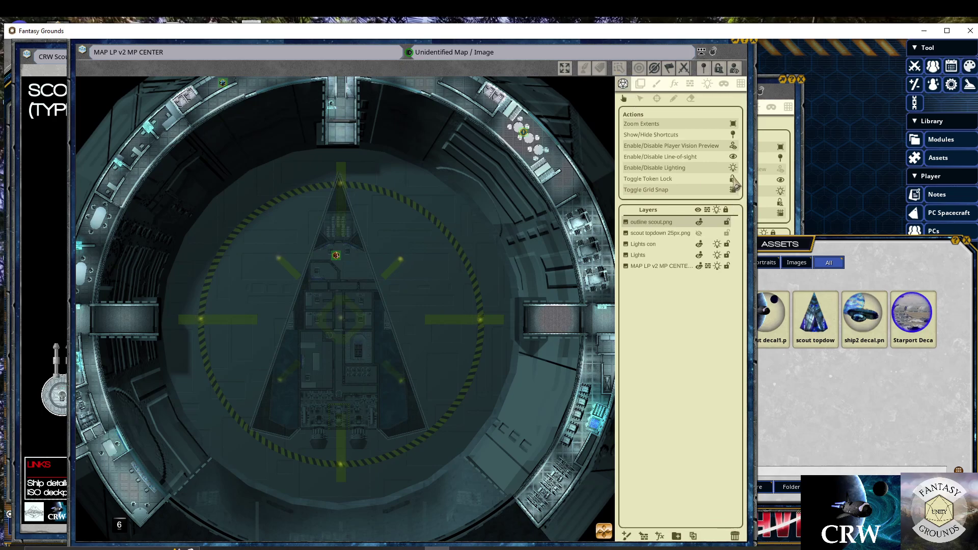
{"action": "left_click", "coordinate": [732, 167]}
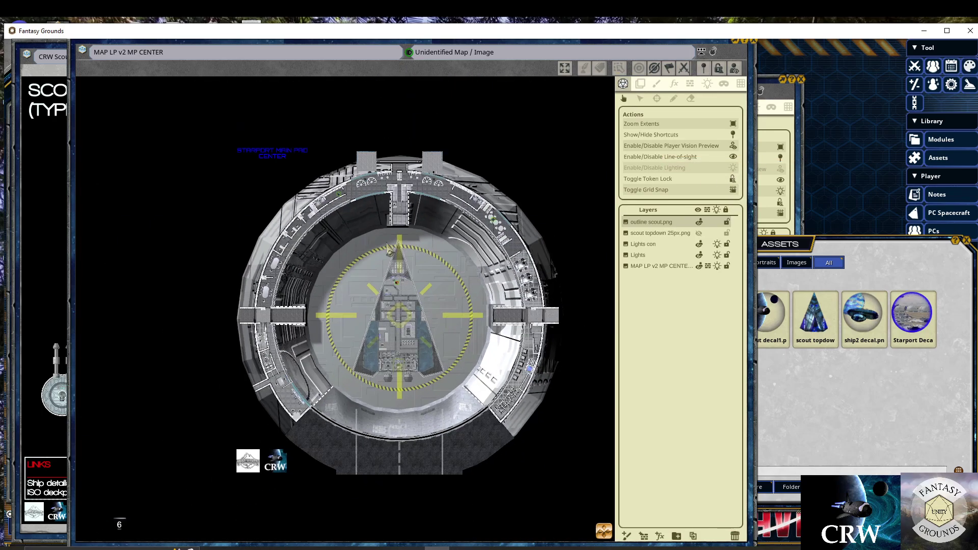
{"action": "scroll", "coordinate": [467, 319], "scroll_direction": "up", "scroll_amount": 2}
{"action": "scroll", "coordinate": [381, 311], "scroll_direction": "up", "scroll_amount": 1}
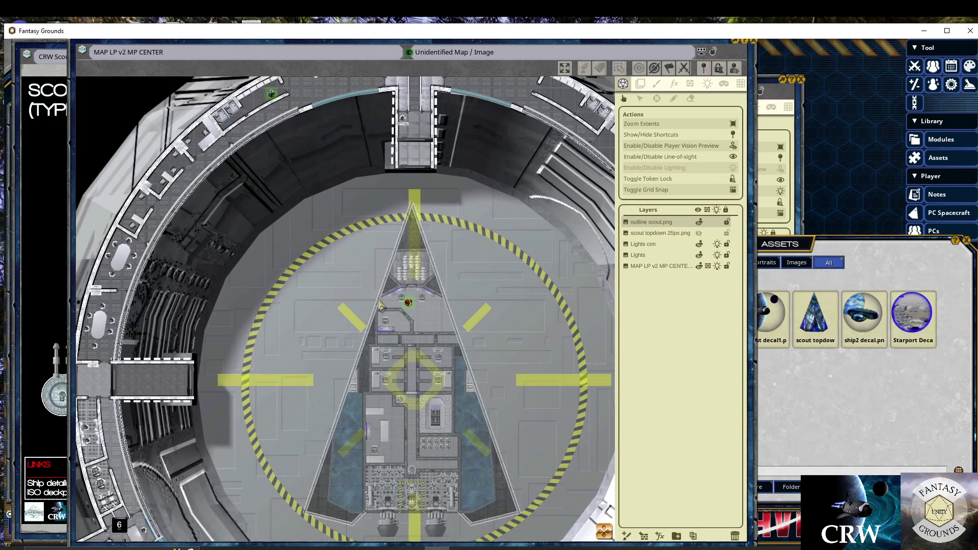
Select the Player1 token inside the scout and examine its line of sight across the landing bay
{"action": "left_click", "coordinate": [396, 306]}
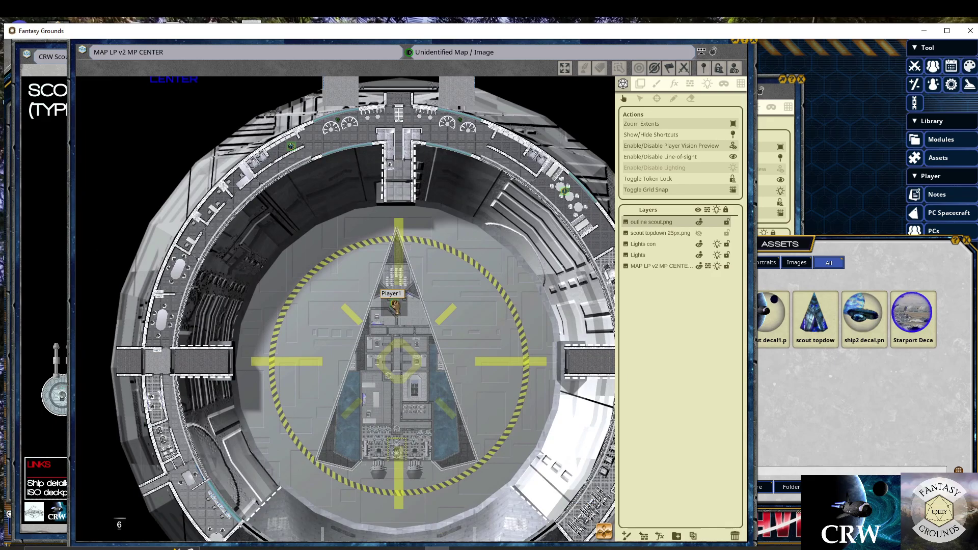
{"action": "scroll", "coordinate": [396, 306], "scroll_direction": "up", "scroll_amount": 1}
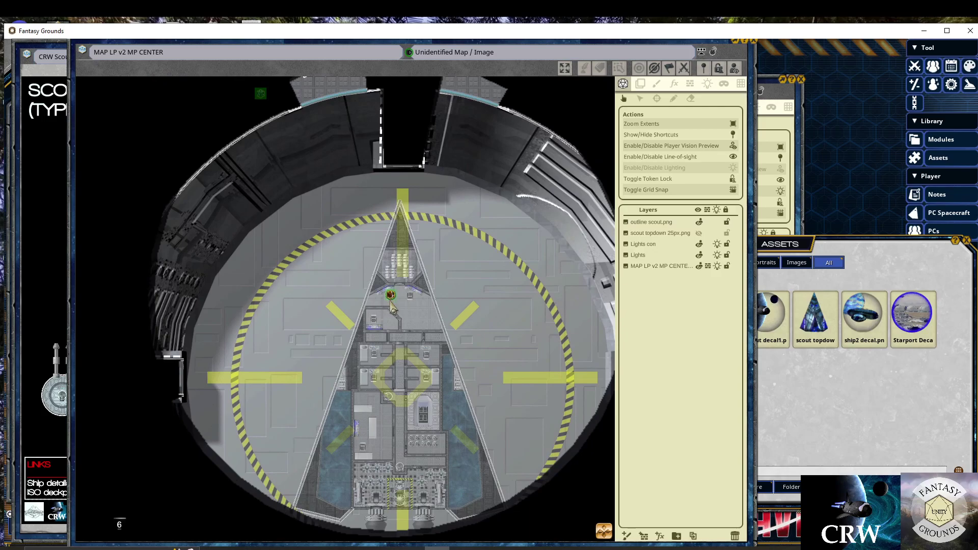
{"action": "scroll", "coordinate": [370, 276], "scroll_direction": "down", "scroll_amount": 1}
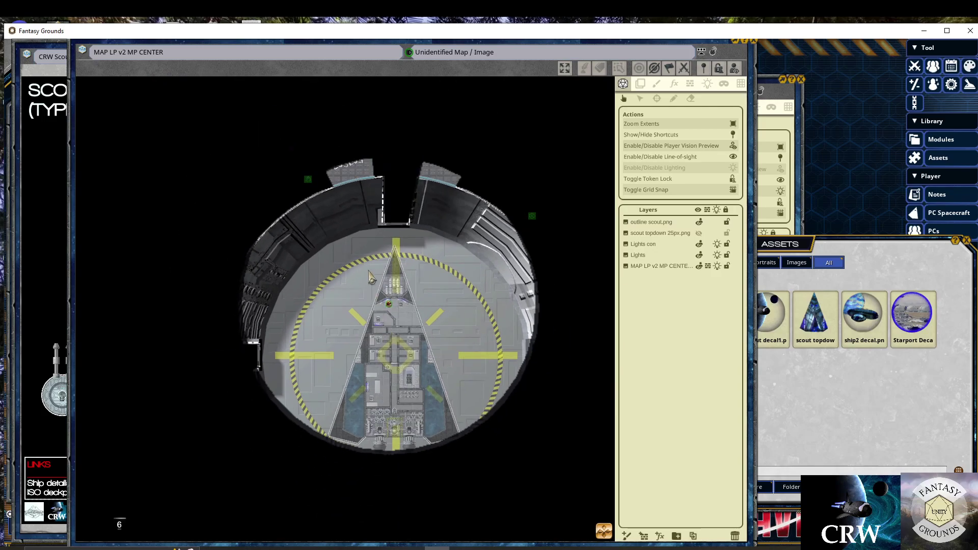
Select the Player4 token in the northwest ring room, examine its line of sight, and deselect it
{"action": "left_click", "coordinate": [309, 179]}
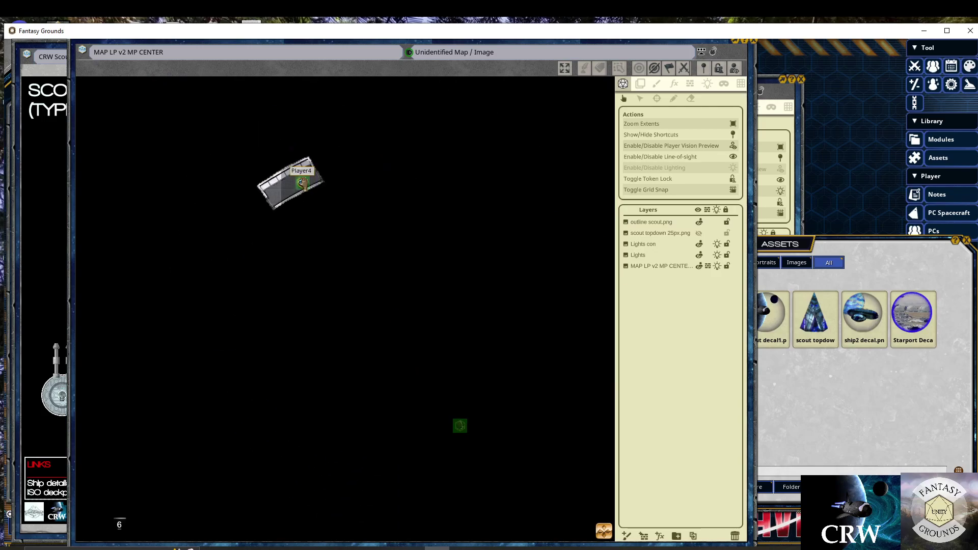
{"action": "left_click", "coordinate": [305, 183]}
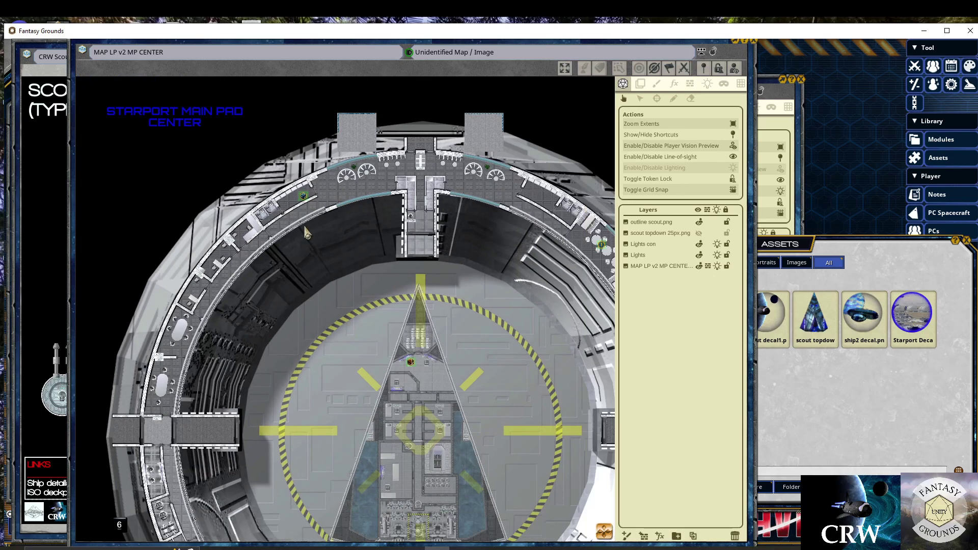
{"action": "scroll", "coordinate": [331, 233], "scroll_direction": "up", "scroll_amount": 3}
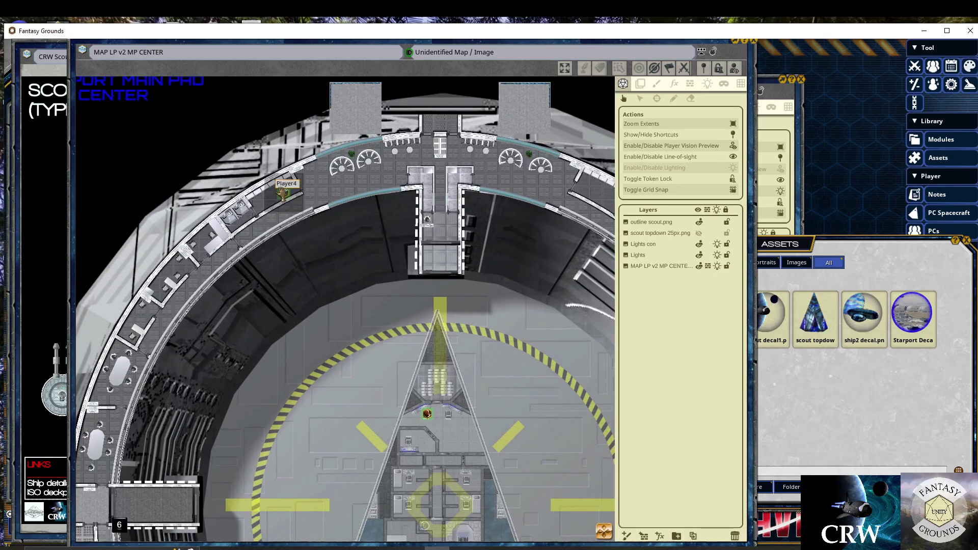
Move the Player4 token out of its room into the ring concourse by the window, and examine its view over the landing pad
{"action": "left_click", "coordinate": [334, 190]}
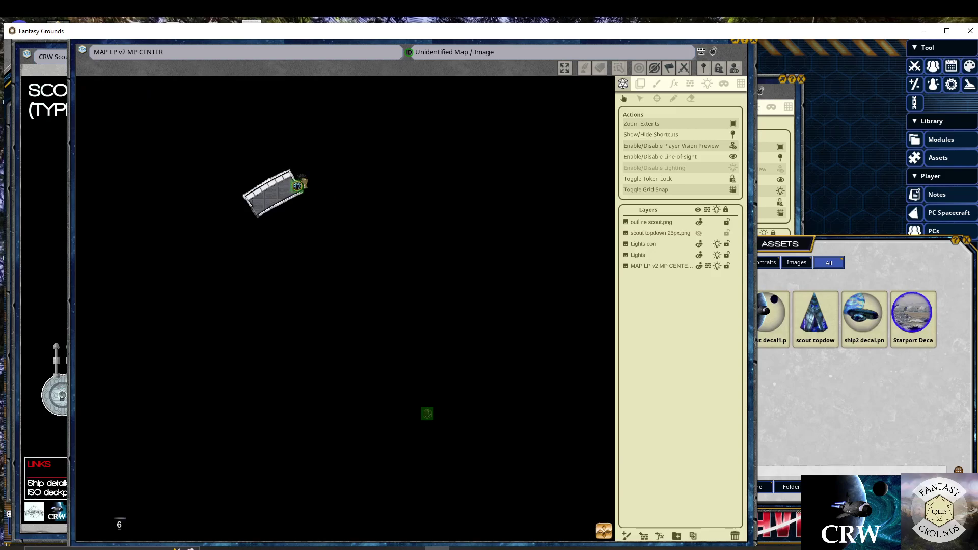
{"action": "scroll", "coordinate": [299, 186], "scroll_direction": "up", "scroll_amount": 3}
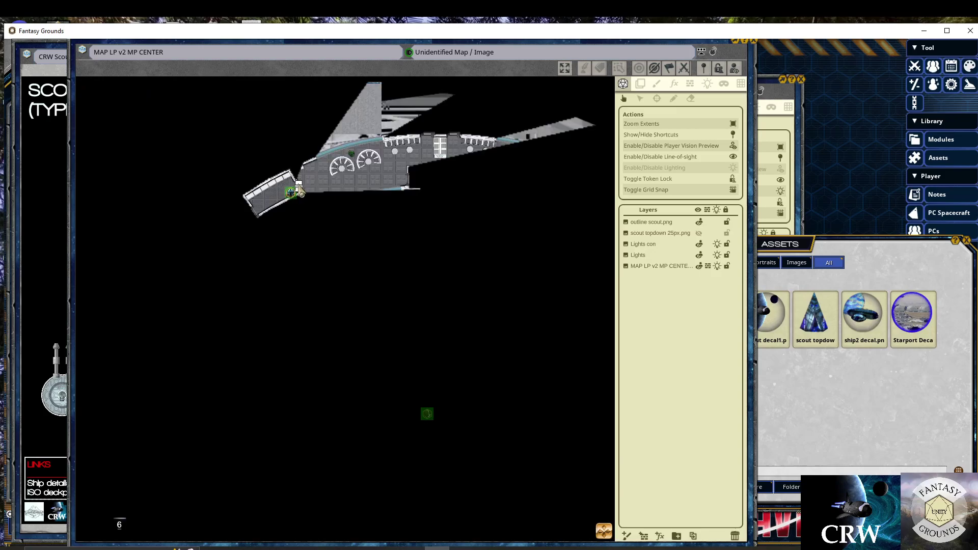
{"action": "left_click", "coordinate": [363, 186]}
{"action": "left_click_drag", "start_coordinate": [362, 186], "coordinate": [350, 186]}
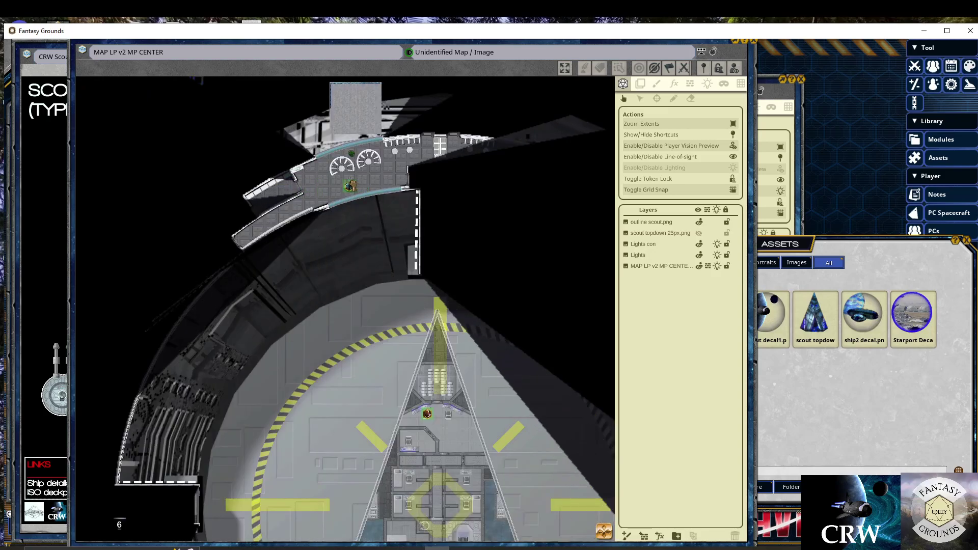
{"action": "scroll", "coordinate": [357, 264], "scroll_direction": "down", "scroll_amount": 3}
{"action": "scroll", "coordinate": [397, 402], "scroll_direction": "up", "scroll_amount": 3}
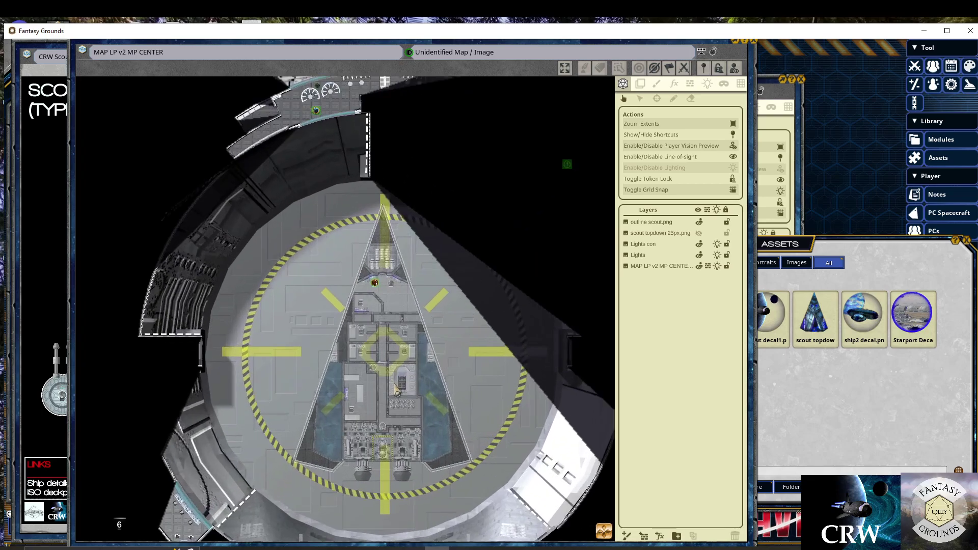
{"action": "scroll", "coordinate": [395, 398], "scroll_direction": "up", "scroll_amount": 1}
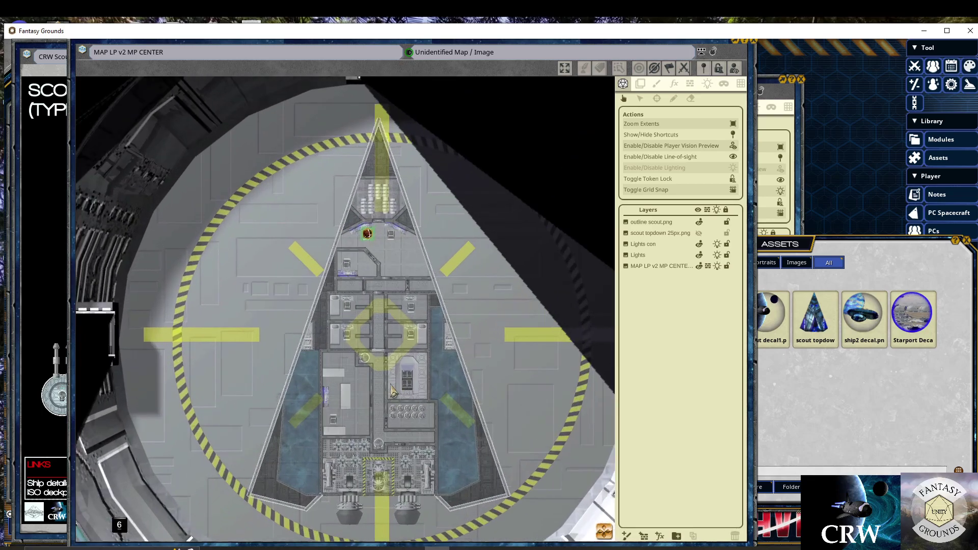
Finish viewing the landing bay around the scout and close the MAP LP v2 MP CENTER map
{"action": "scroll", "coordinate": [392, 391], "scroll_direction": "down", "scroll_amount": 1}
{"action": "scroll", "coordinate": [392, 383], "scroll_direction": "down", "scroll_amount": 2}
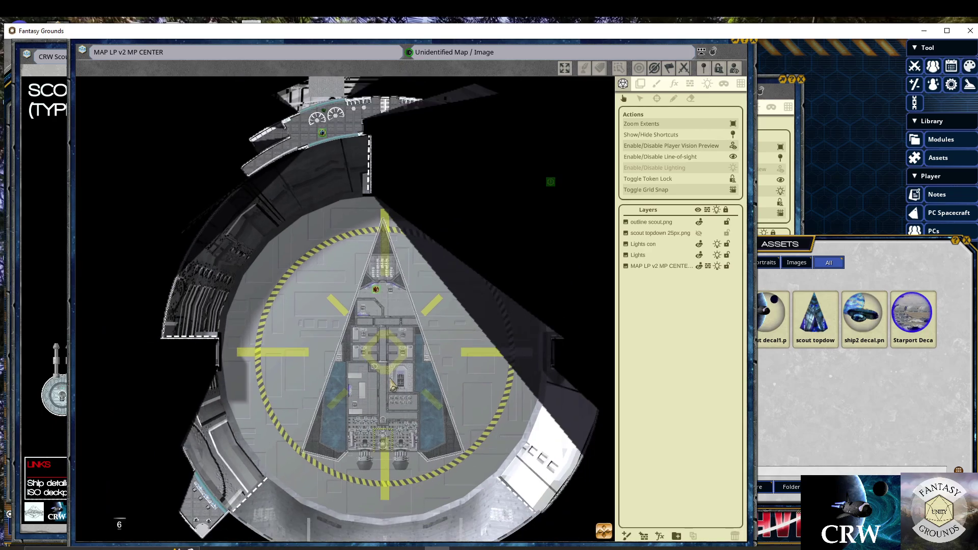
{"action": "scroll", "coordinate": [394, 339], "scroll_direction": "up", "scroll_amount": 1}
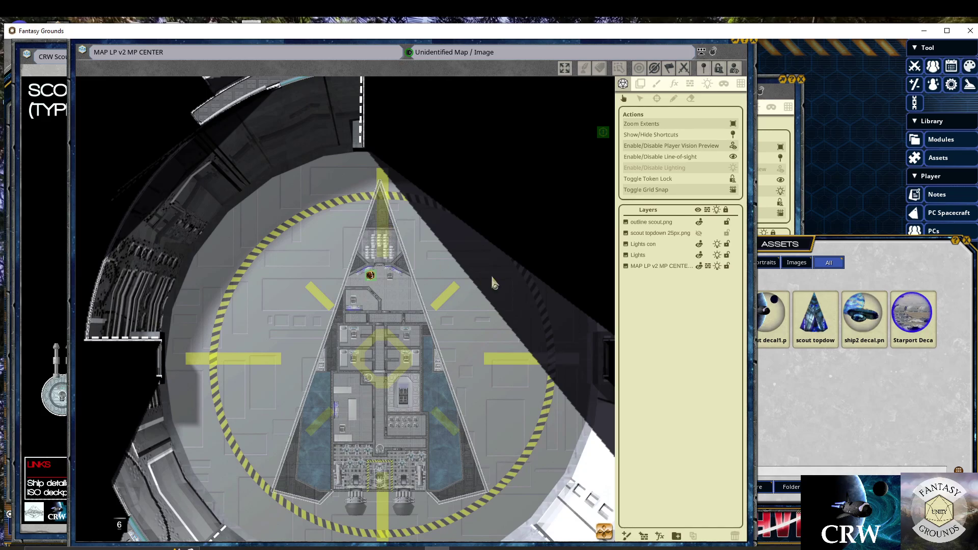
{"action": "left_click_drag", "start_coordinate": [706, 49], "coordinate": [531, 56]}
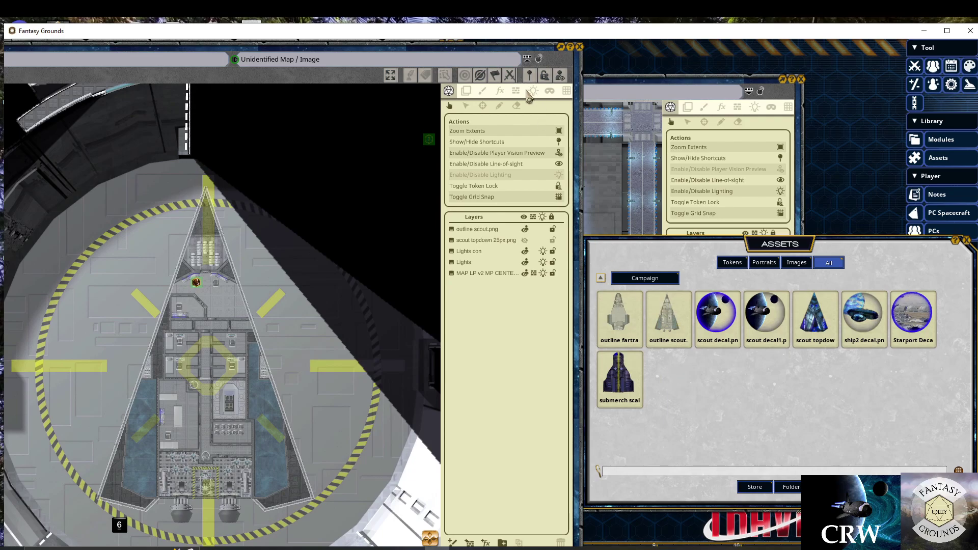
{"action": "left_click", "coordinate": [580, 48]}
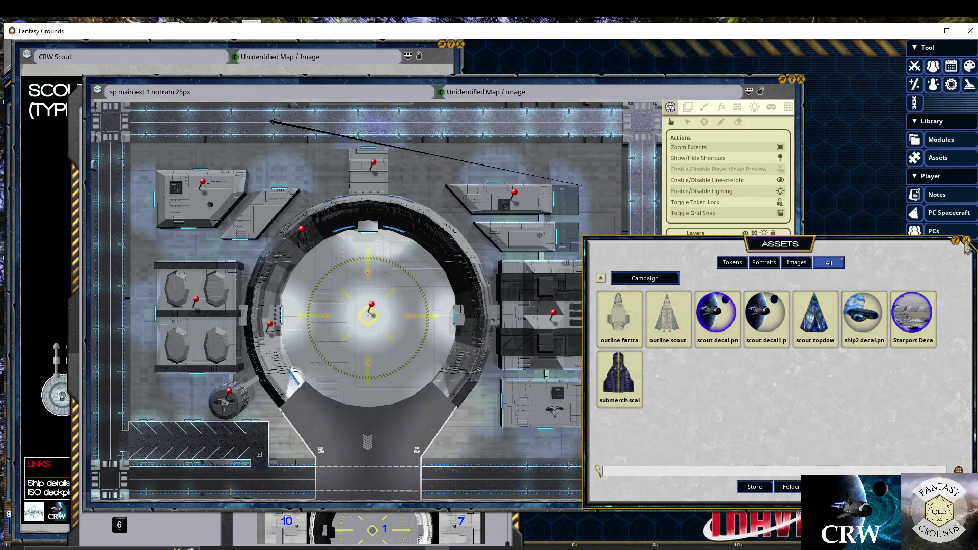
Close the Assets window and the two remaining maps, sp main ext 1 notram 25px and CRW Scout
{"action": "left_click", "coordinate": [966, 241]}
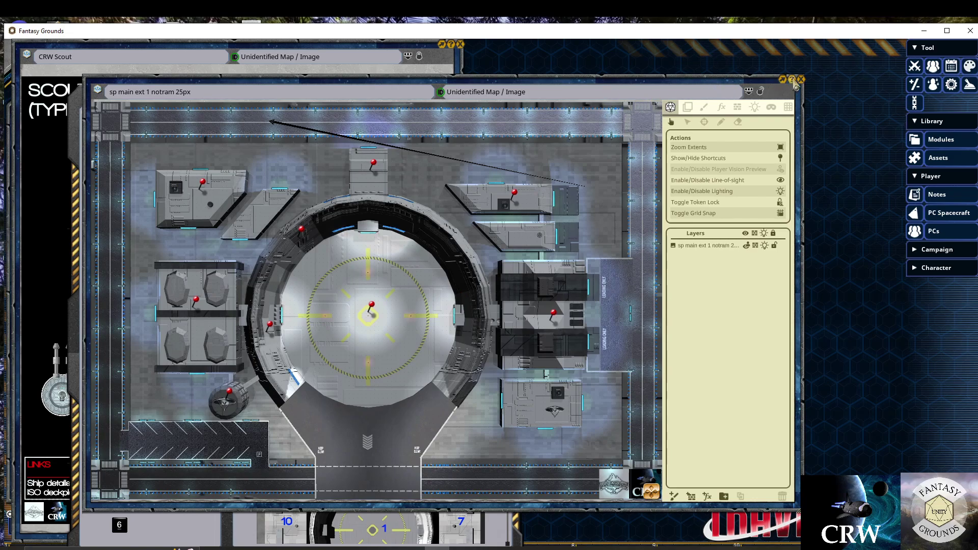
{"action": "left_click", "coordinate": [801, 79]}
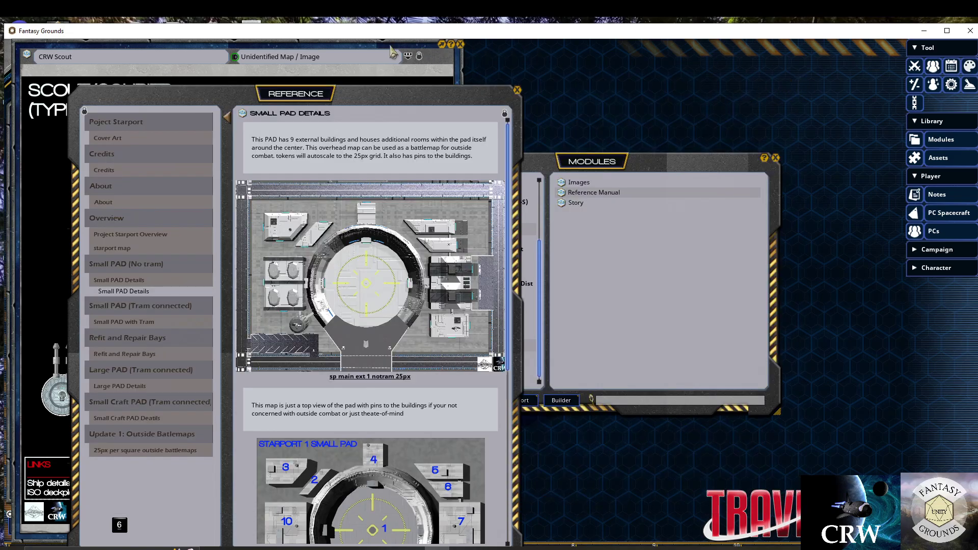
{"action": "left_click", "coordinate": [395, 55]}
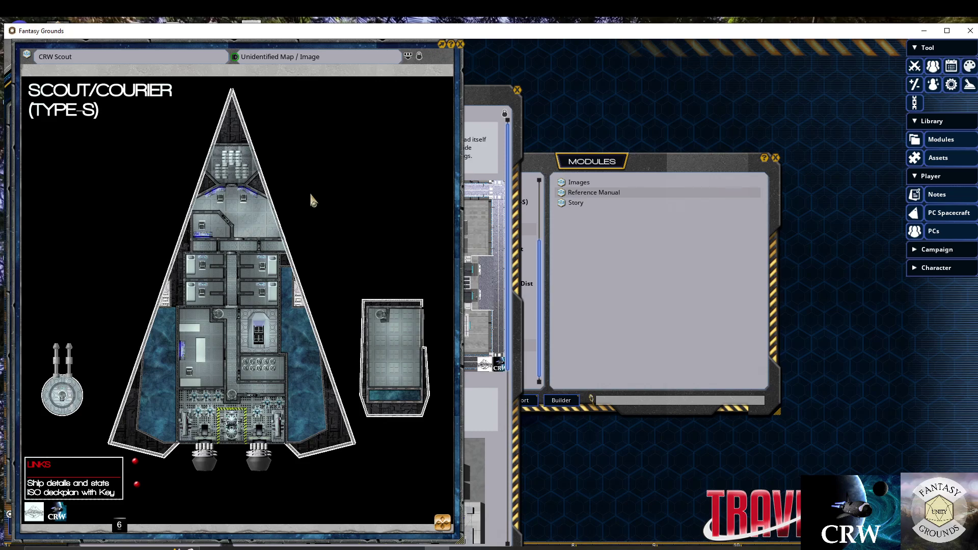
{"action": "left_click", "coordinate": [460, 45]}
Close the reference manual showing Small PAD Details and reposition the Modules window
{"action": "left_click_drag", "start_coordinate": [446, 98], "coordinate": [404, 77]}
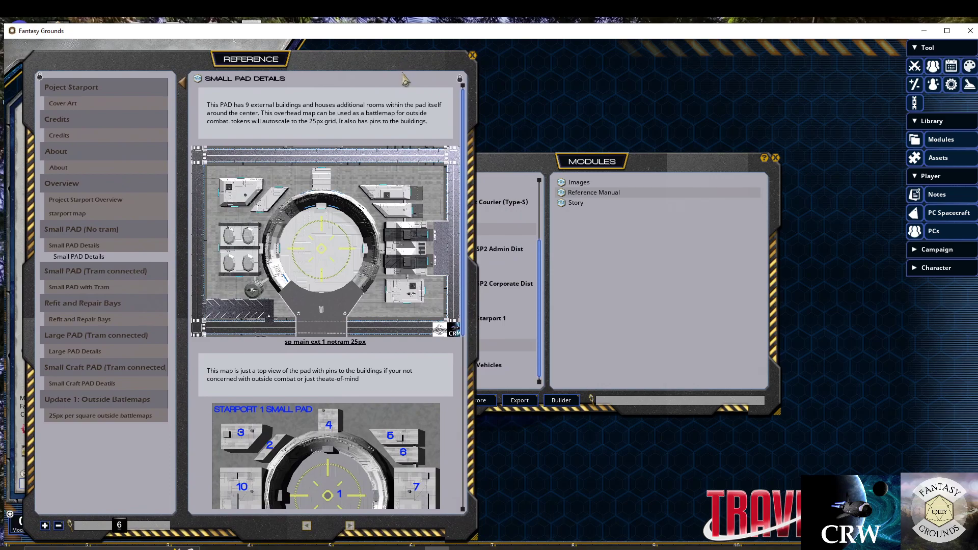
{"action": "left_click", "coordinate": [472, 55]}
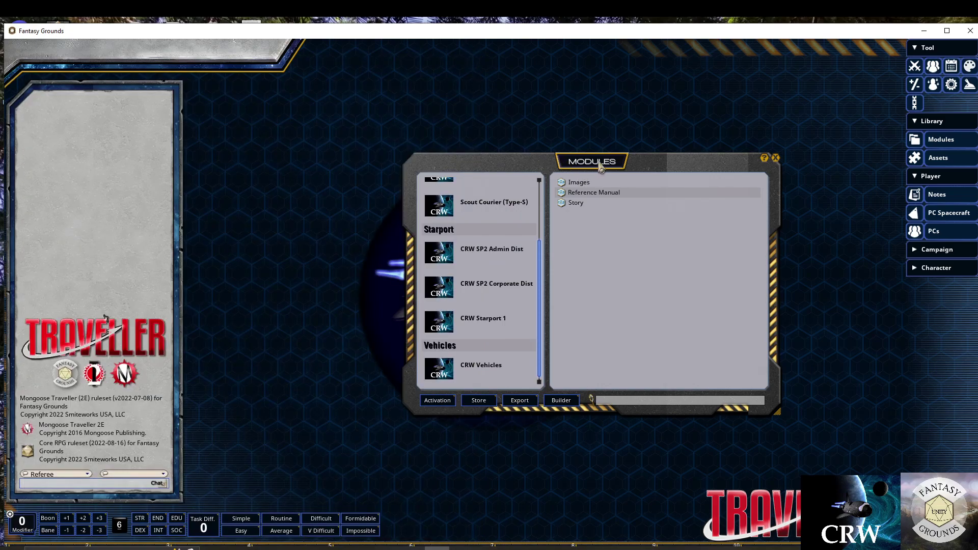
{"action": "left_click_drag", "start_coordinate": [638, 161], "coordinate": [606, 161]}
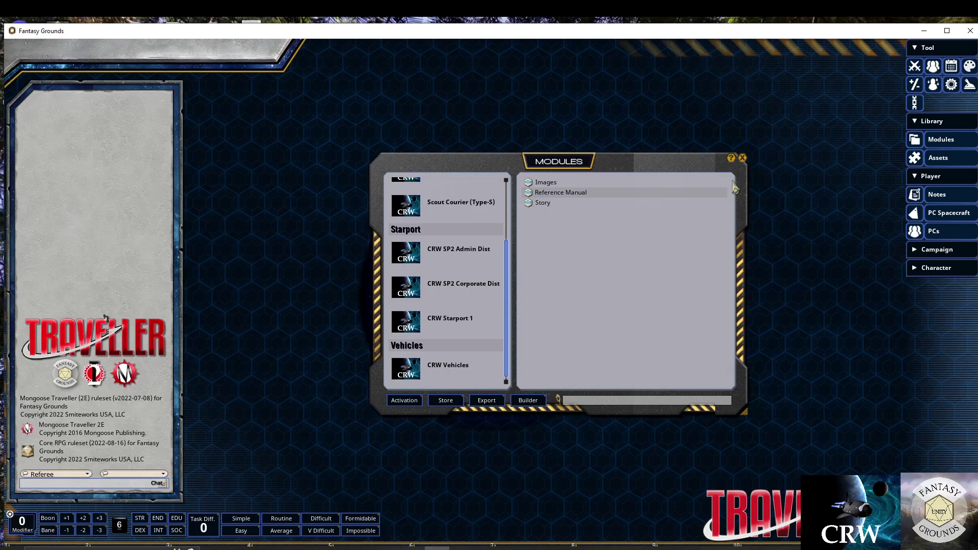